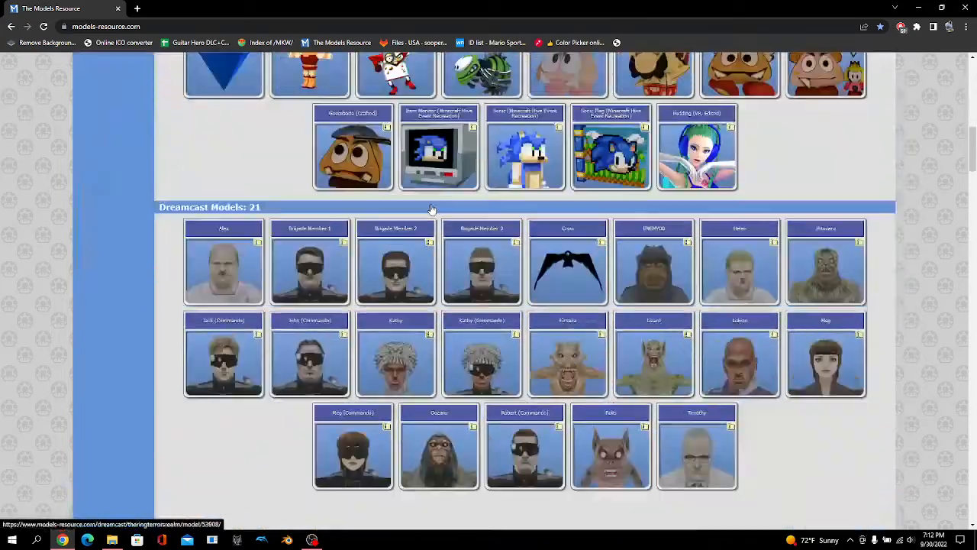
- Browse the recently added models grouped by console on the Models Resource home page
scroll(431, 209, "down", 9)
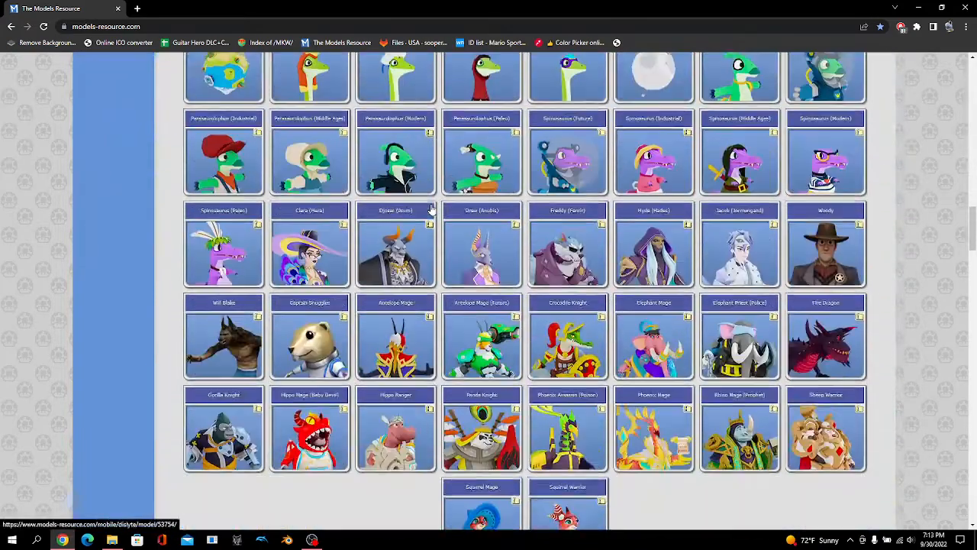
scroll(430, 209, "down", 4)
scroll(431, 209, "down", 15)
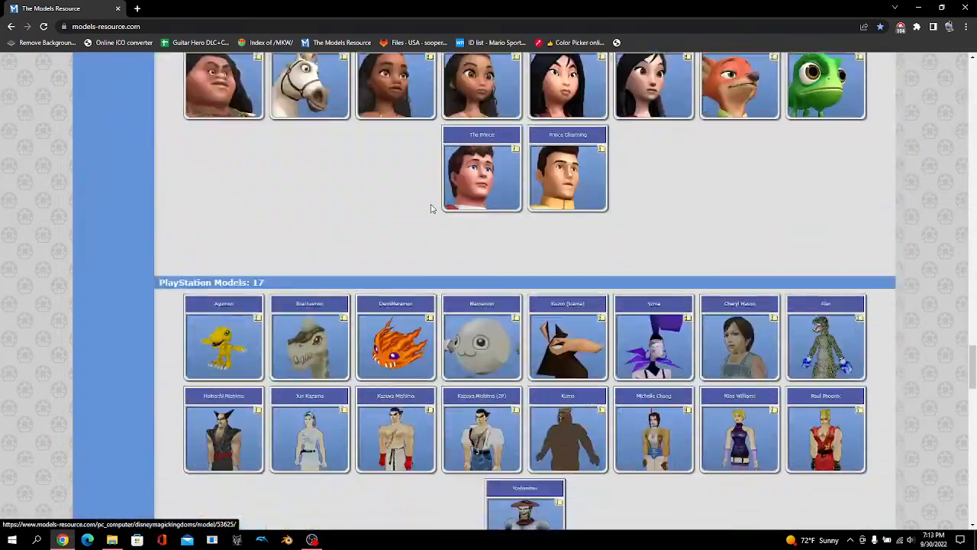
scroll(431, 208, "up", 3)
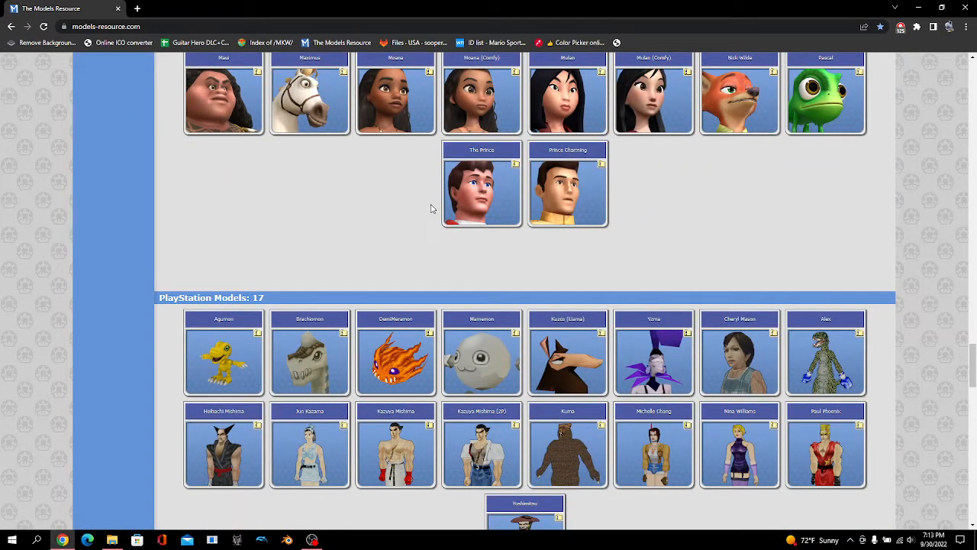
scroll(431, 209, "up", 6)
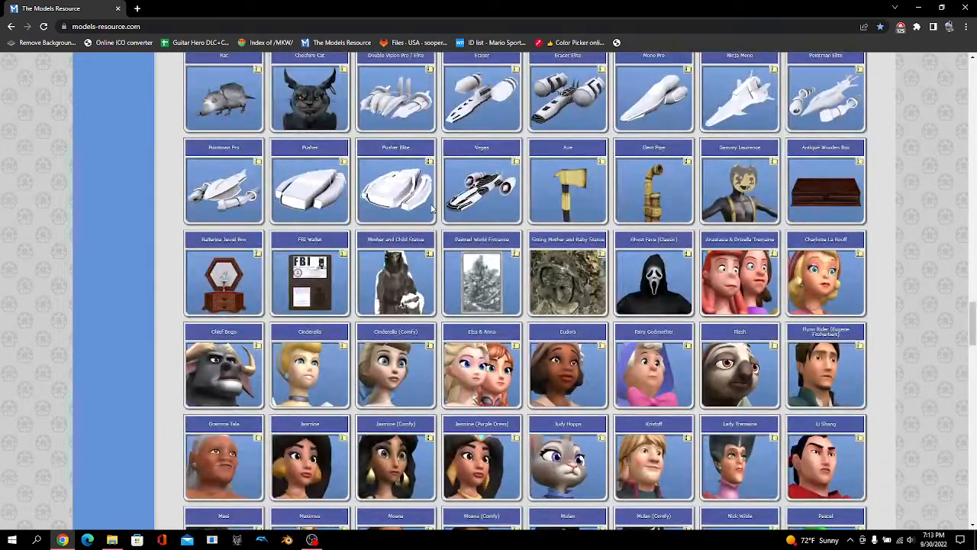
scroll(696, 202, "up", 10)
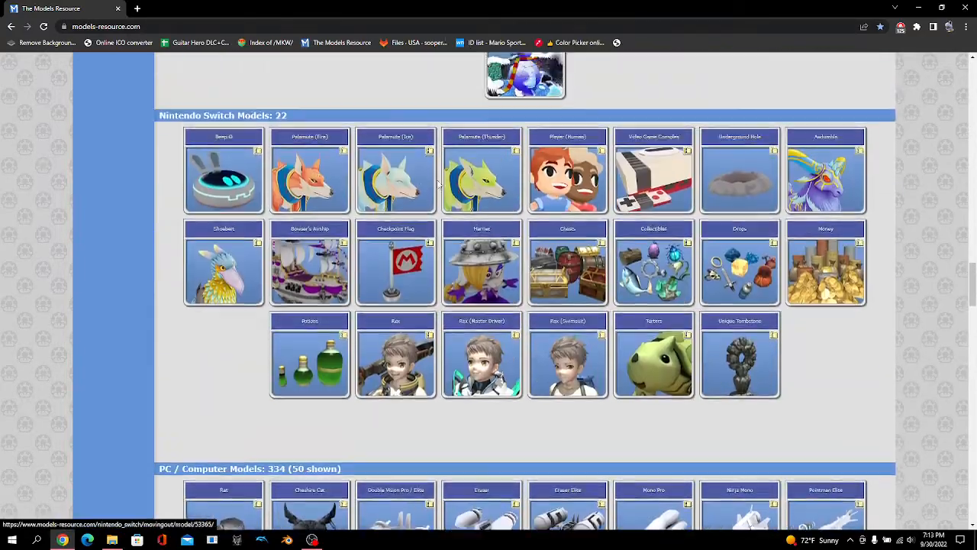
scroll(627, 185, "up", 20)
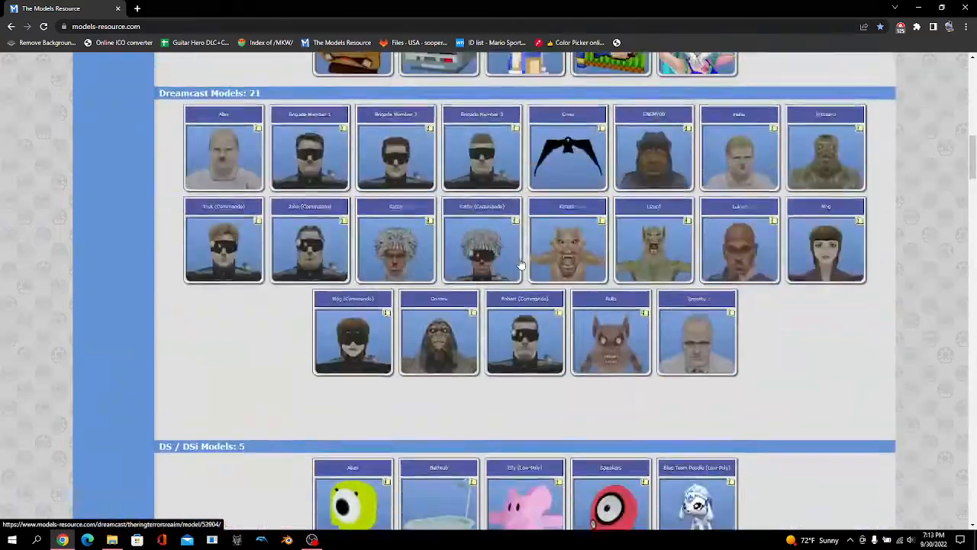
scroll(495, 239, "up", 5)
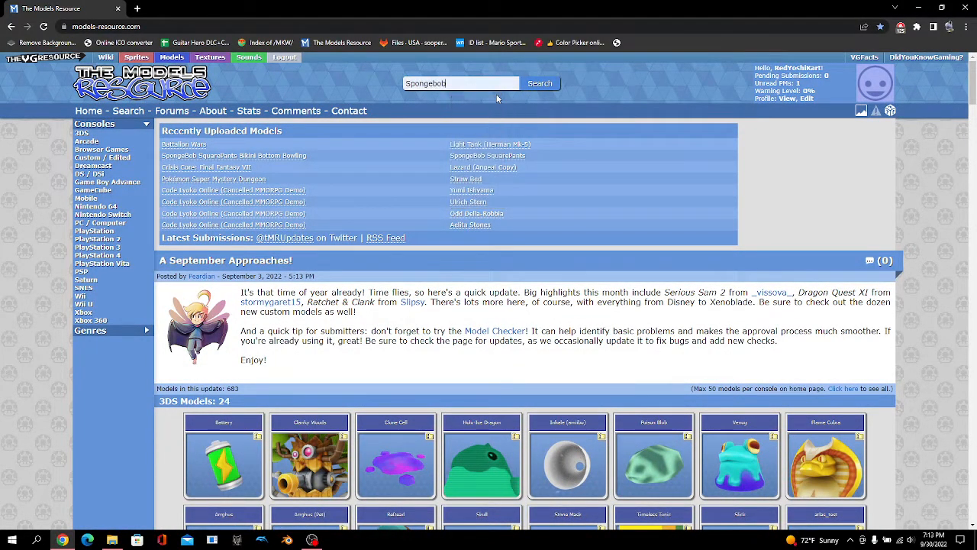
- Search the site for "Spongebob" and look through the model results
left_click(542, 84)
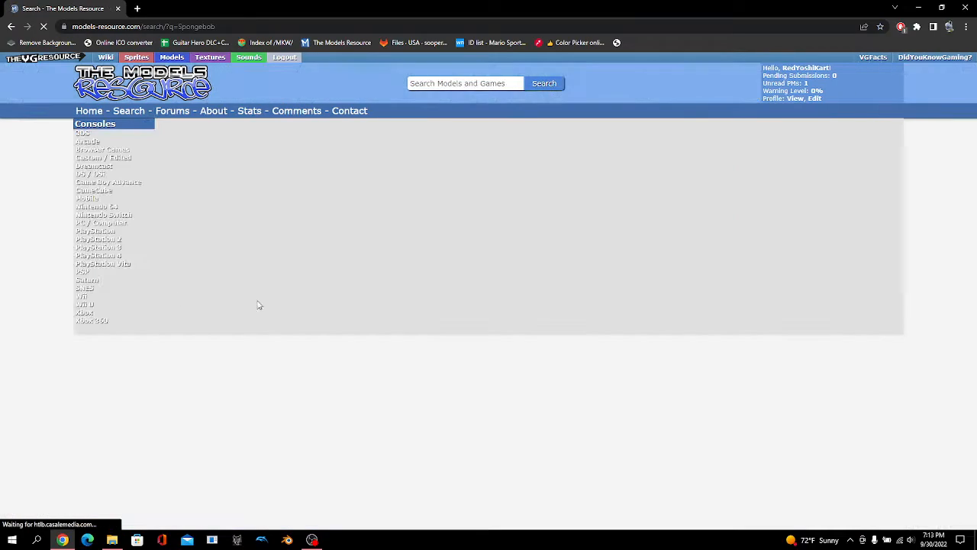
scroll(293, 276, "down", 4)
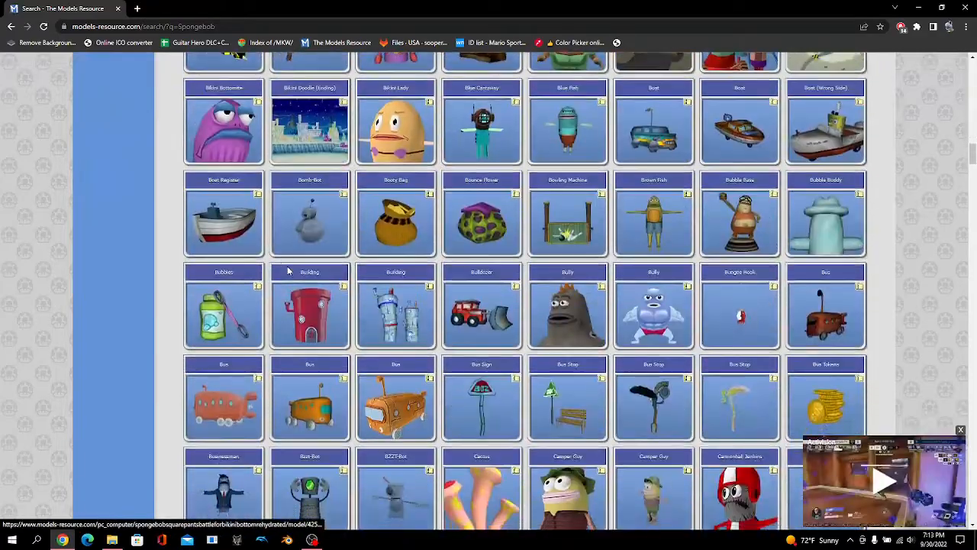
scroll(289, 272, "down", 10)
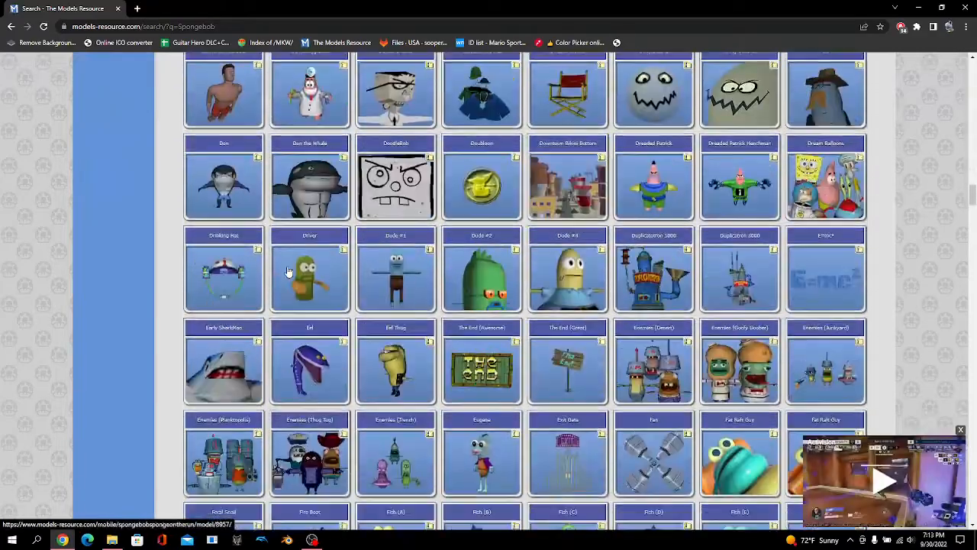
scroll(289, 272, "down", 8)
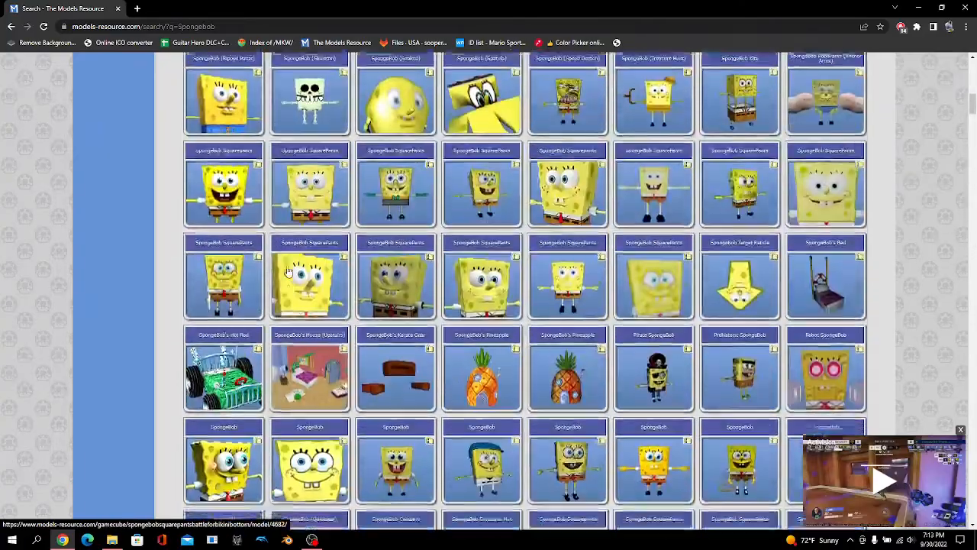
scroll(289, 272, "up", 10)
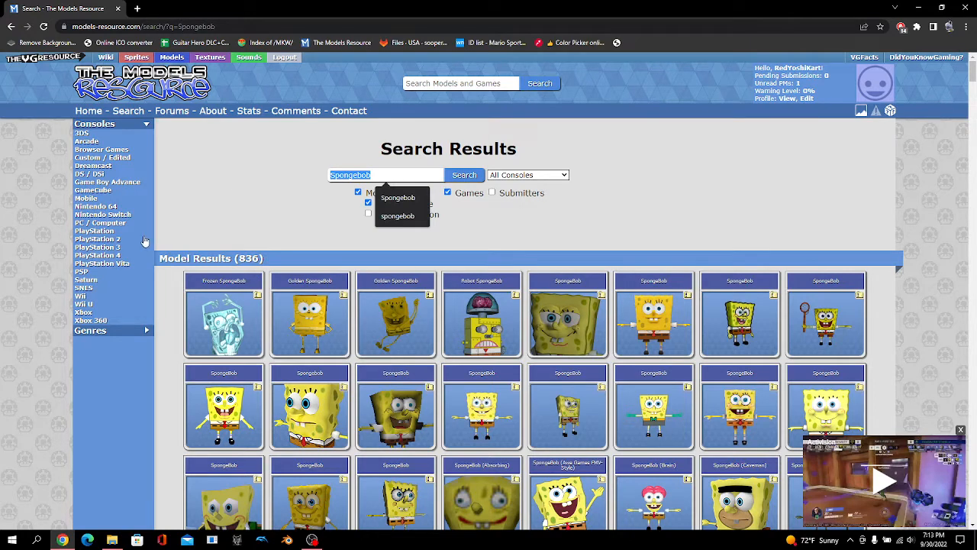
- Open the Sonic and SEGA All-Stars Racing page in a new tab from the PC / Computer games under S
left_click(113, 223)
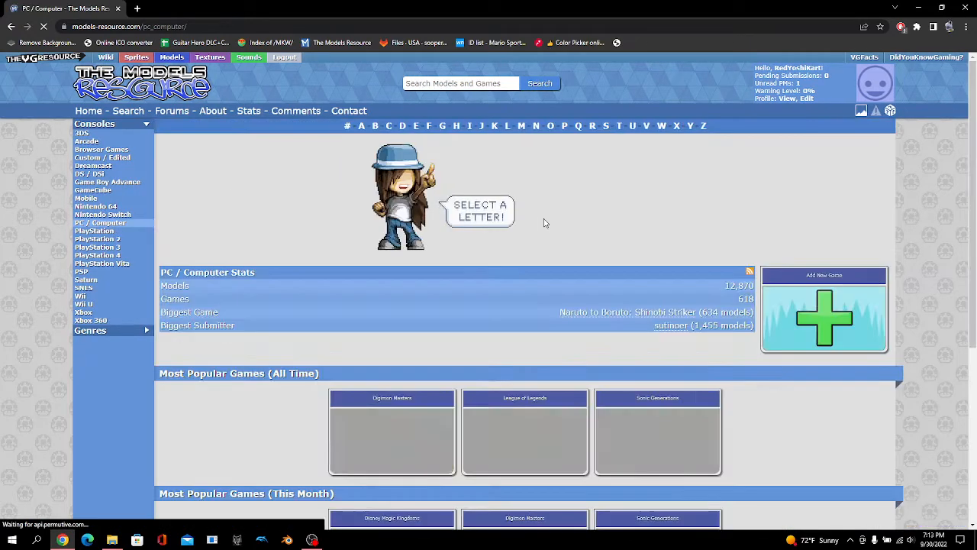
left_click(606, 126)
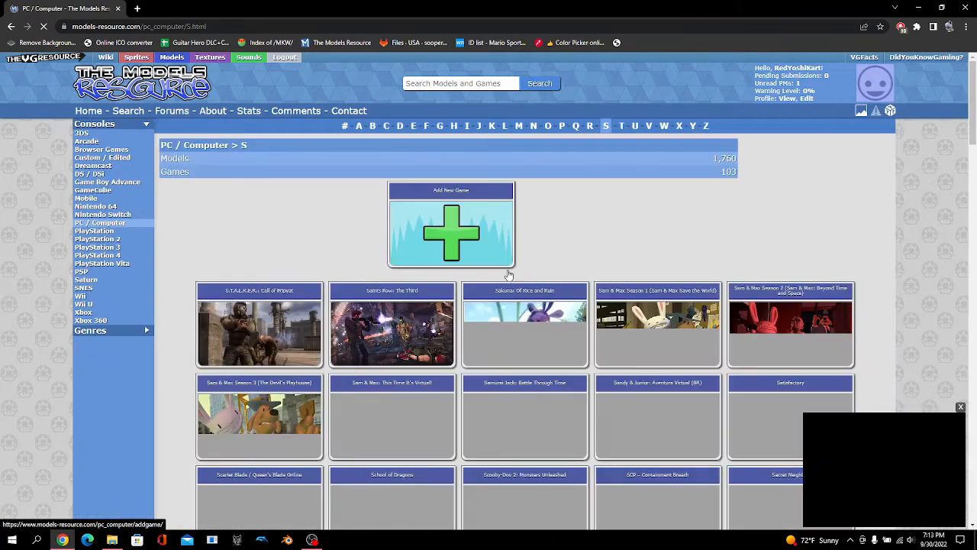
scroll(510, 275, "down", 15)
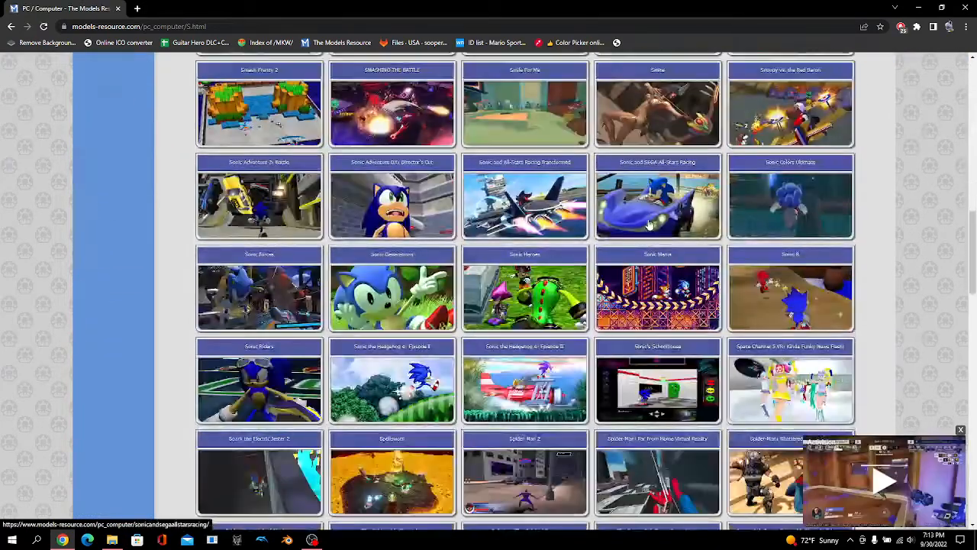
right_click(656, 211)
left_click(694, 219)
left_click(204, 7)
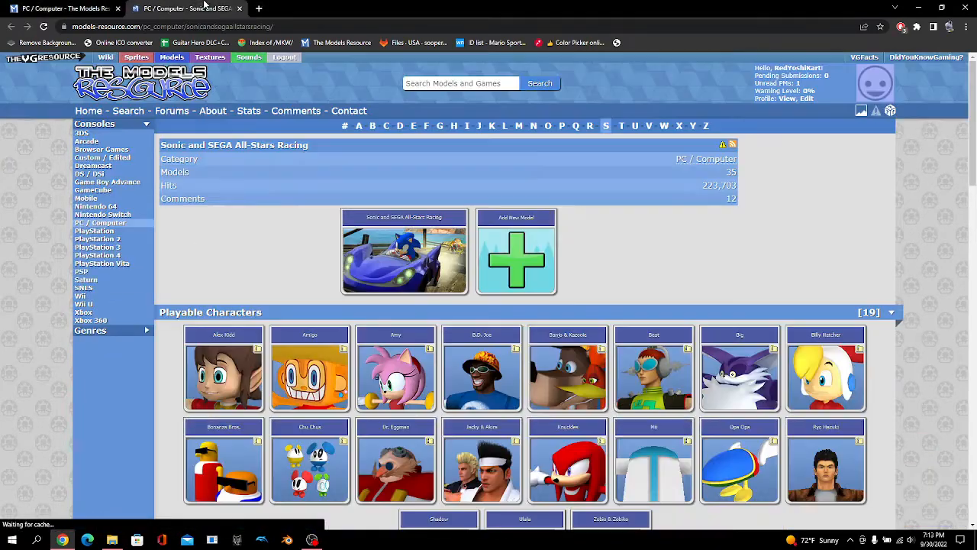
- Look through the game's characters and vehicles and open the Billy Hatcher model page in a new tab
scroll(535, 290, "down", 2)
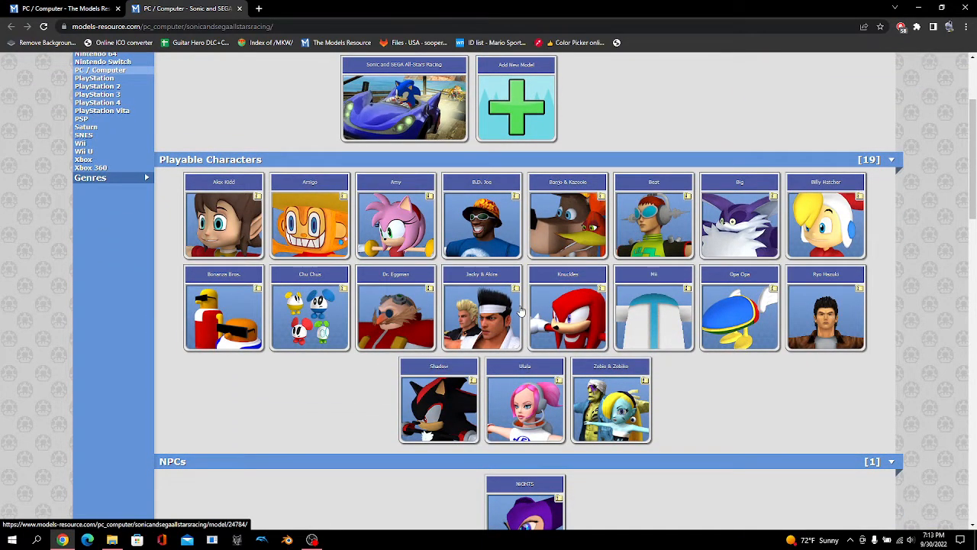
scroll(516, 309, "down", 3)
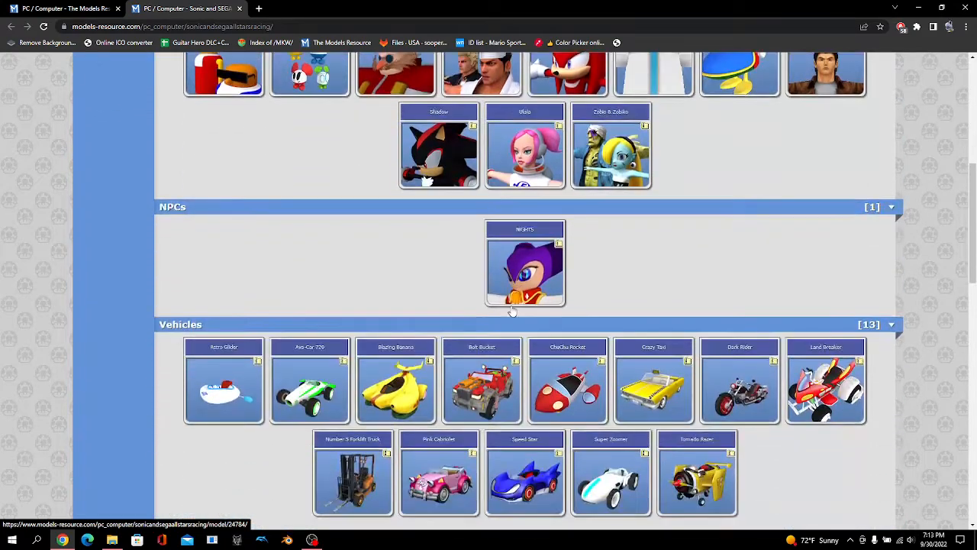
scroll(512, 310, "up", 2)
scroll(508, 290, "down", 1)
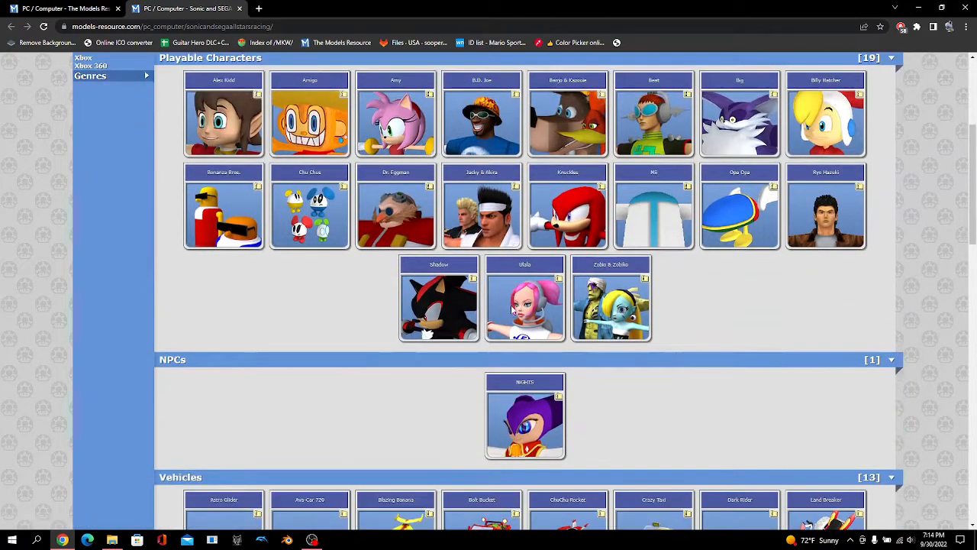
scroll(504, 268, "up", 1)
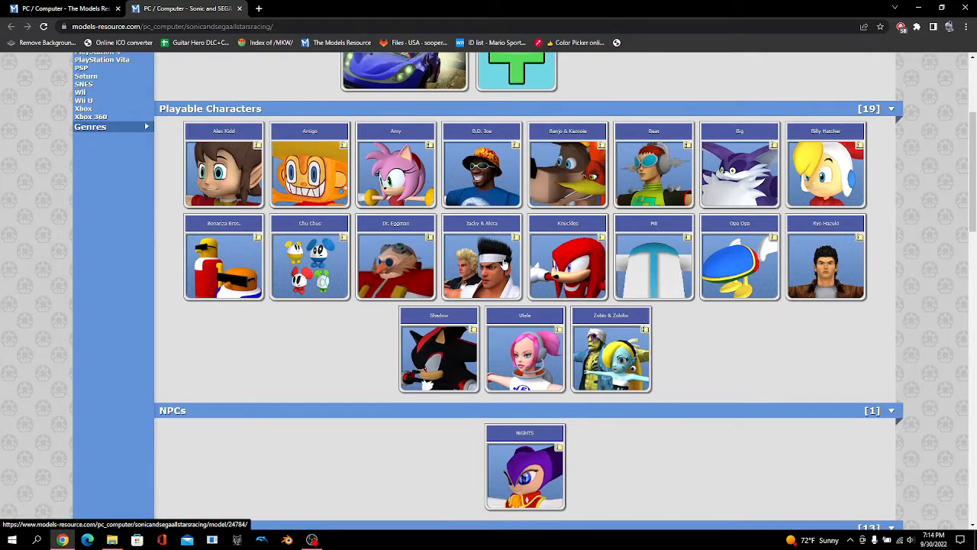
right_click(834, 148)
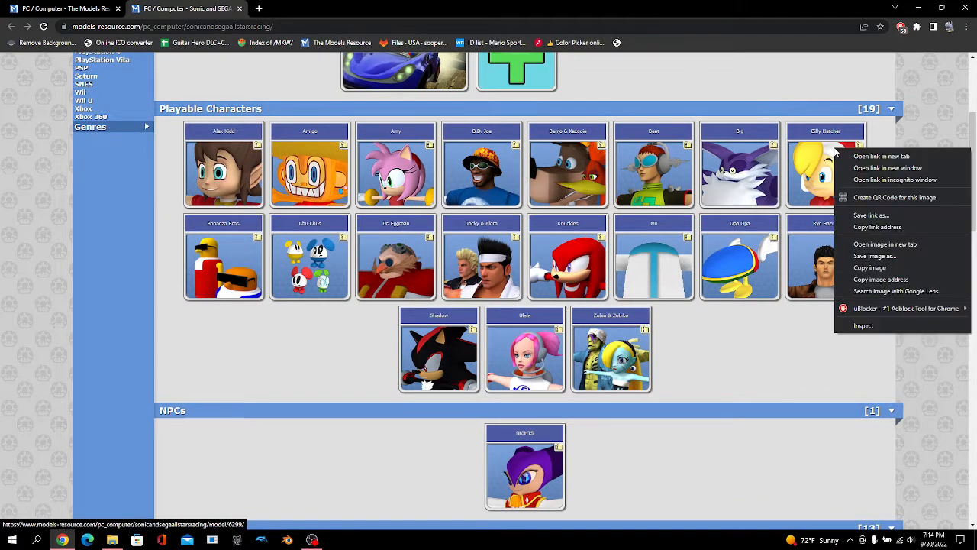
left_click(879, 156)
left_click(313, 8)
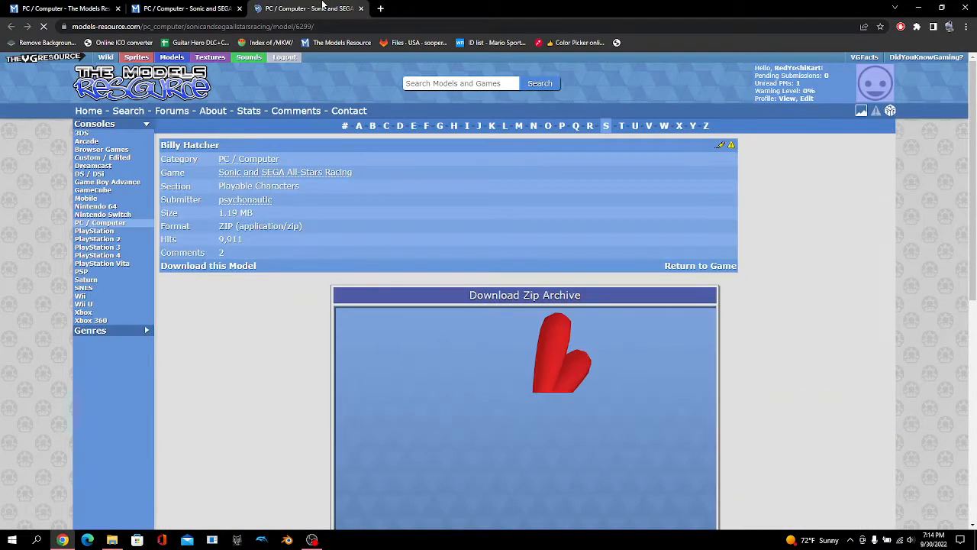
- Download the Billy Hatcher zip archive into a new Desktop folder named MP9
scroll(526, 139, "down", 3)
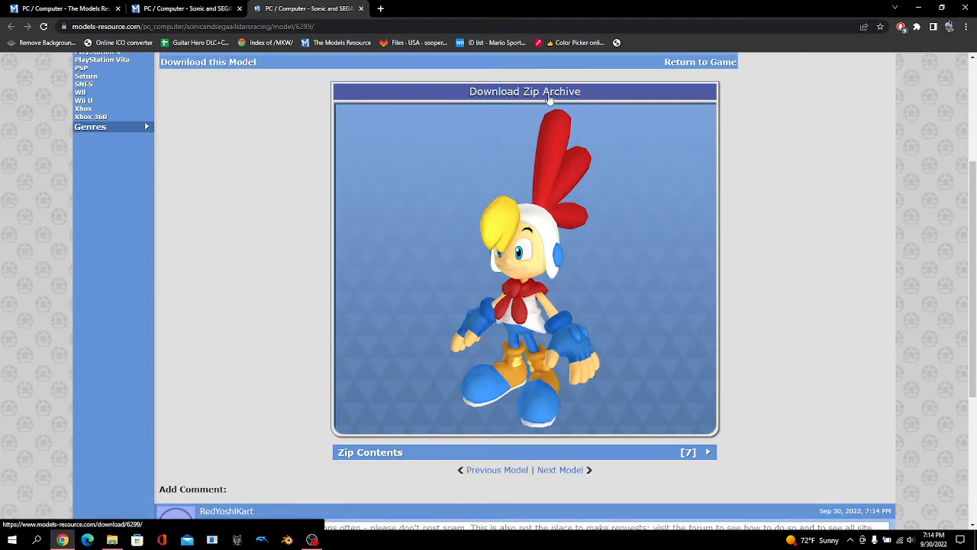
left_click(549, 98)
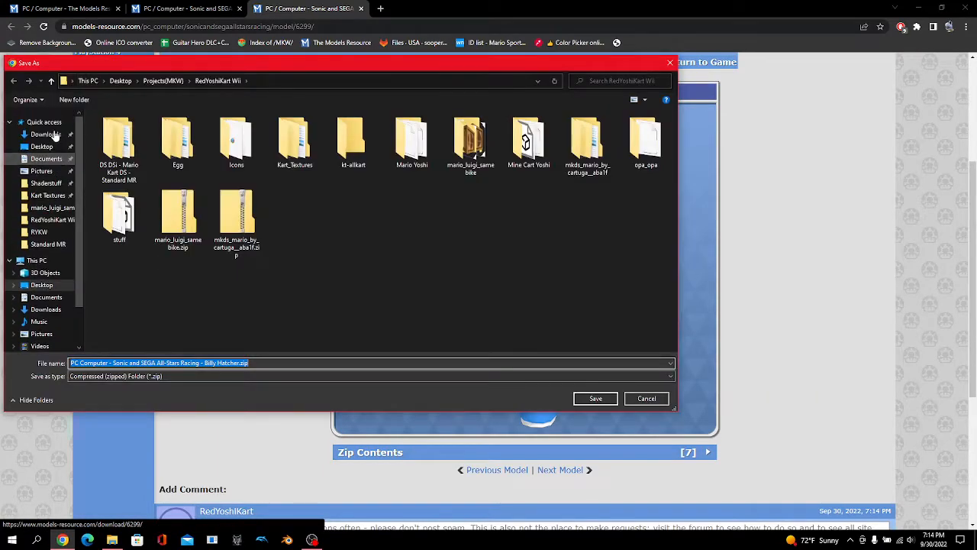
left_click(42, 146)
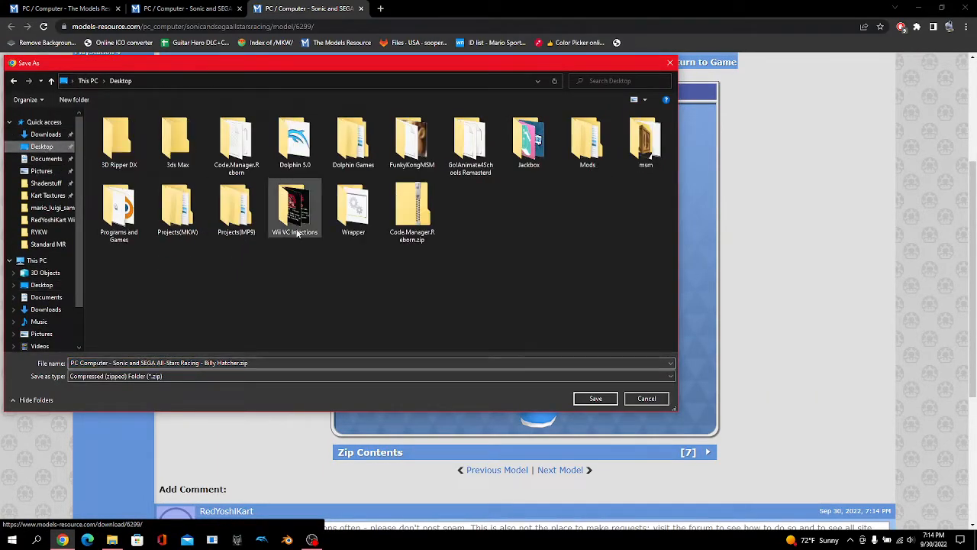
right_click(551, 234)
mouse_move(611, 365)
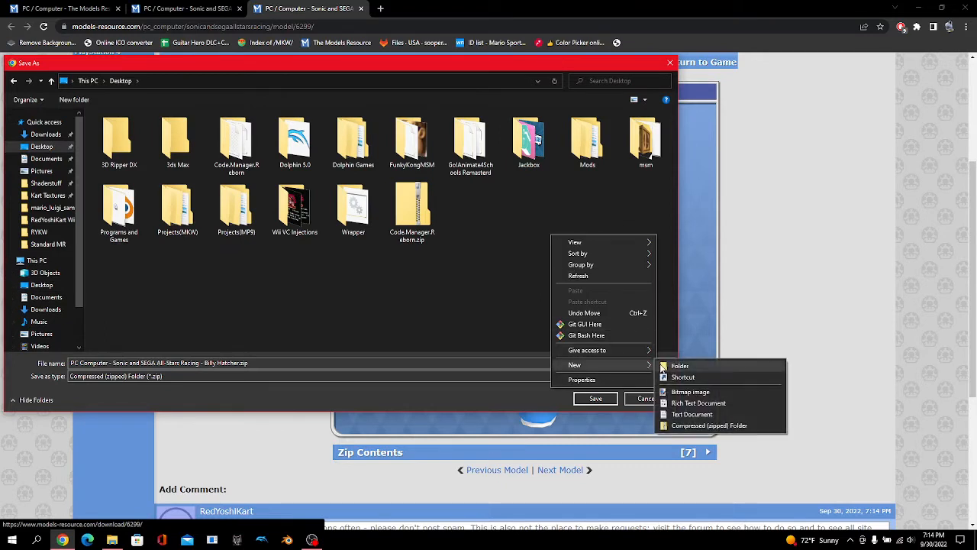
left_click(676, 366)
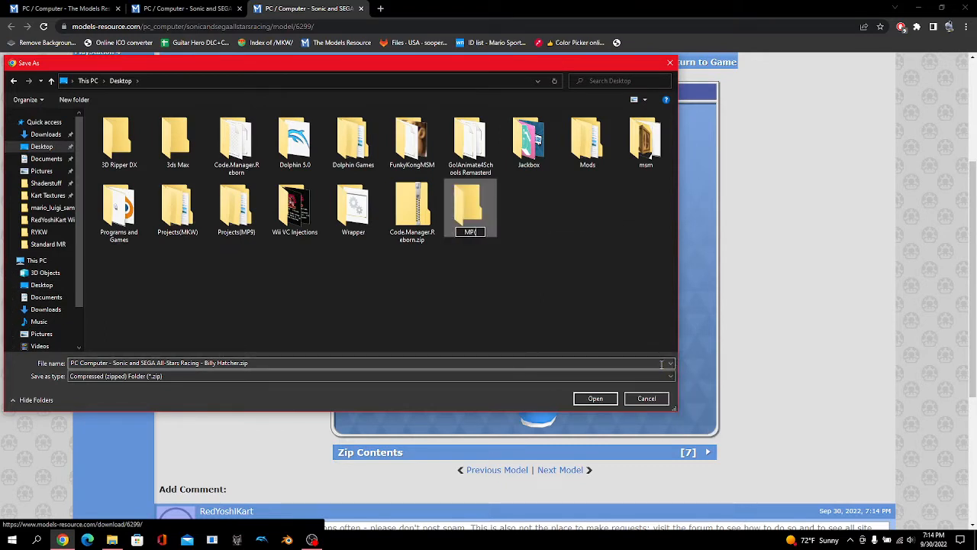
key("Return")
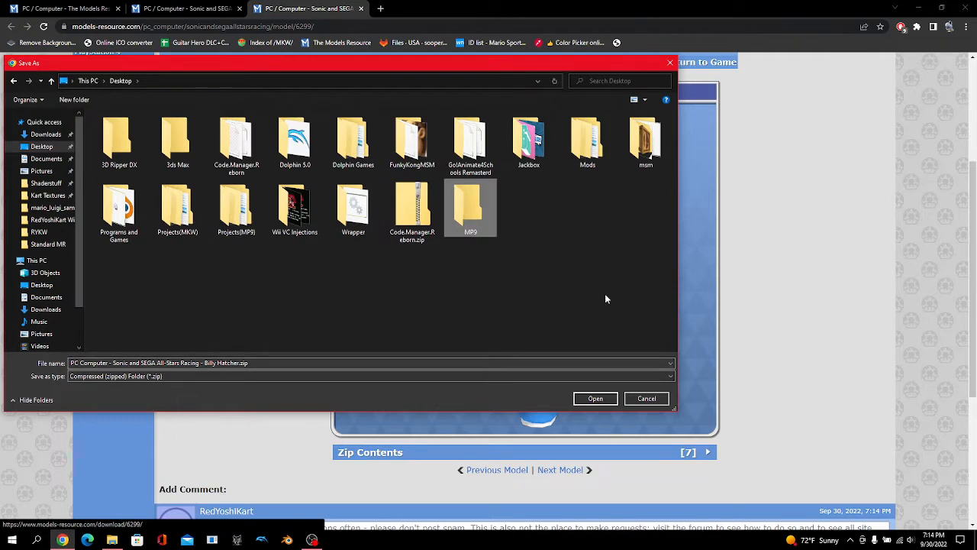
double_click(458, 218)
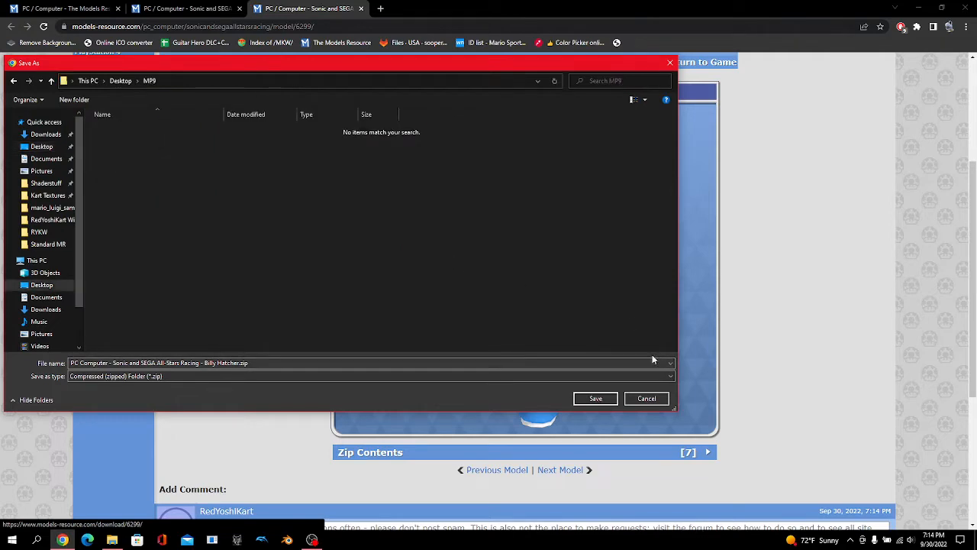
left_click(596, 398)
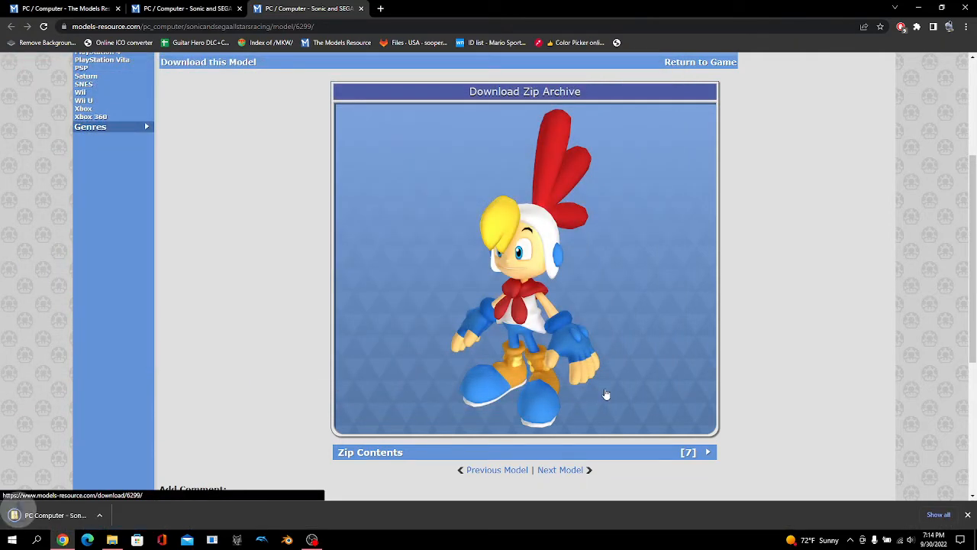
- Switch to File Explorer and open the DATA folder of Mario Party 9 in Desktop > Dolphin Games > Wii Games (Extracted)
left_click(925, 5)
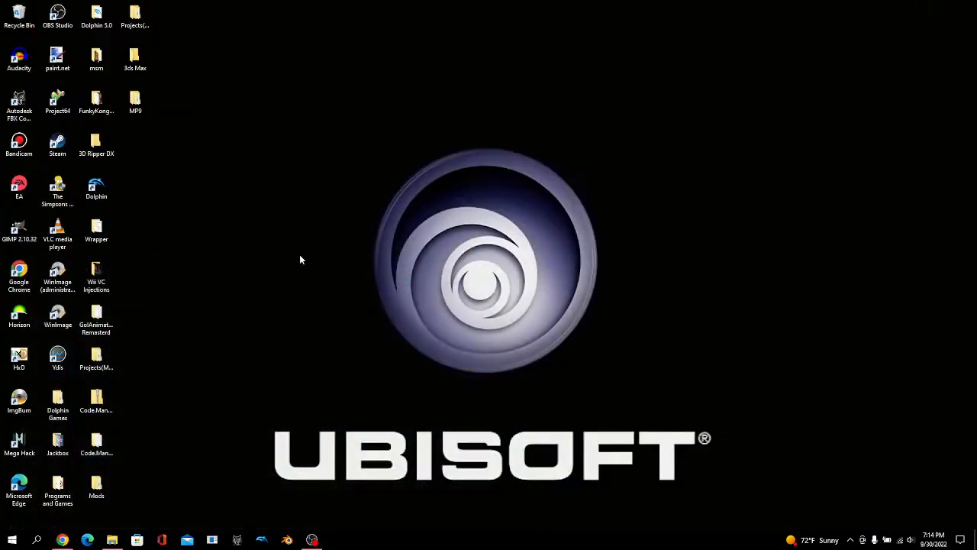
left_click(112, 540)
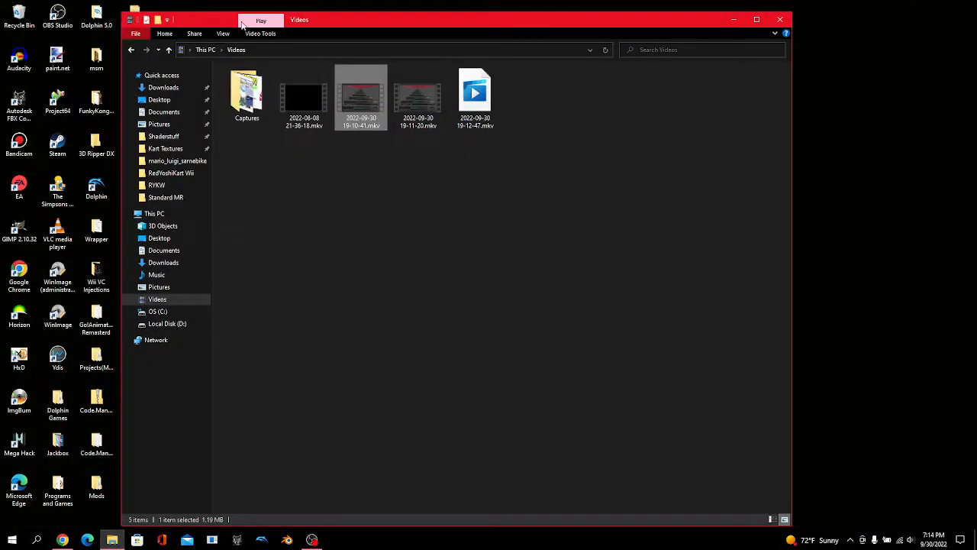
left_click_drag(241, 23, 481, 27)
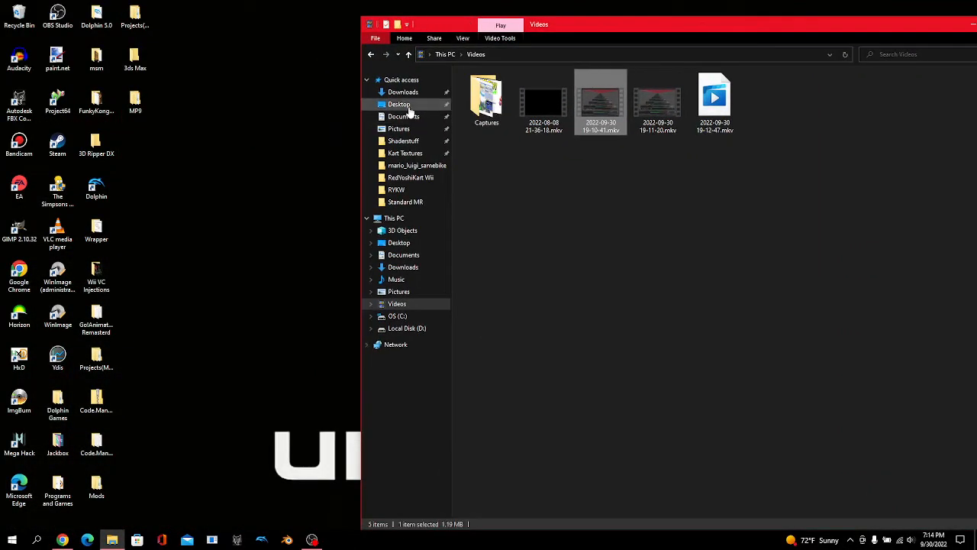
left_click(409, 107)
double_click(715, 100)
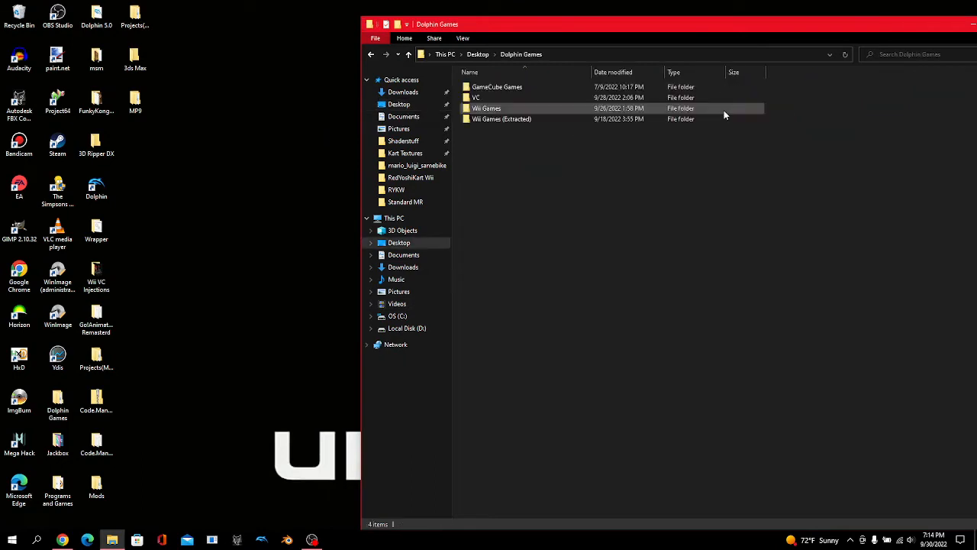
double_click(510, 120)
double_click(506, 108)
double_click(507, 87)
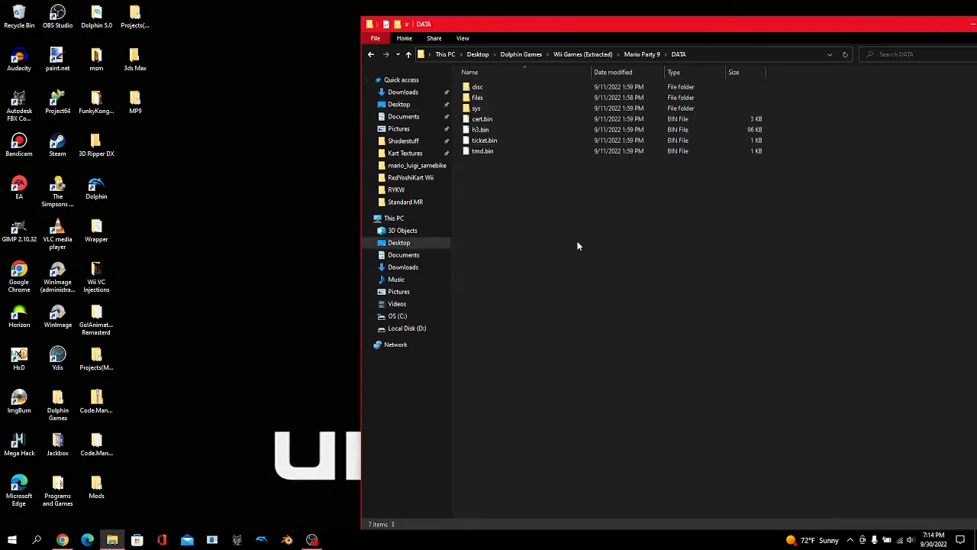
- Open the files > common > ch_base > actor folder holding the Mario Party 9 character folders
double_click(493, 97)
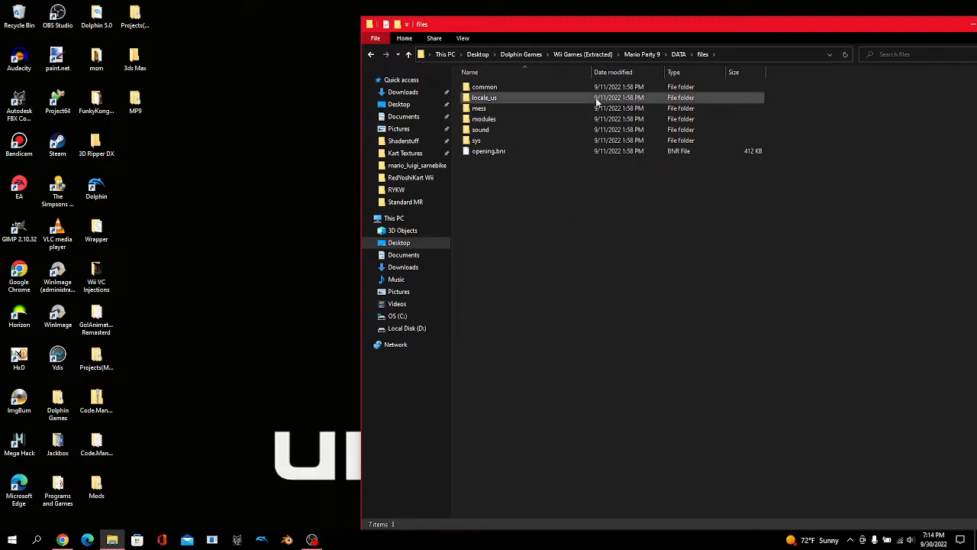
double_click(549, 89)
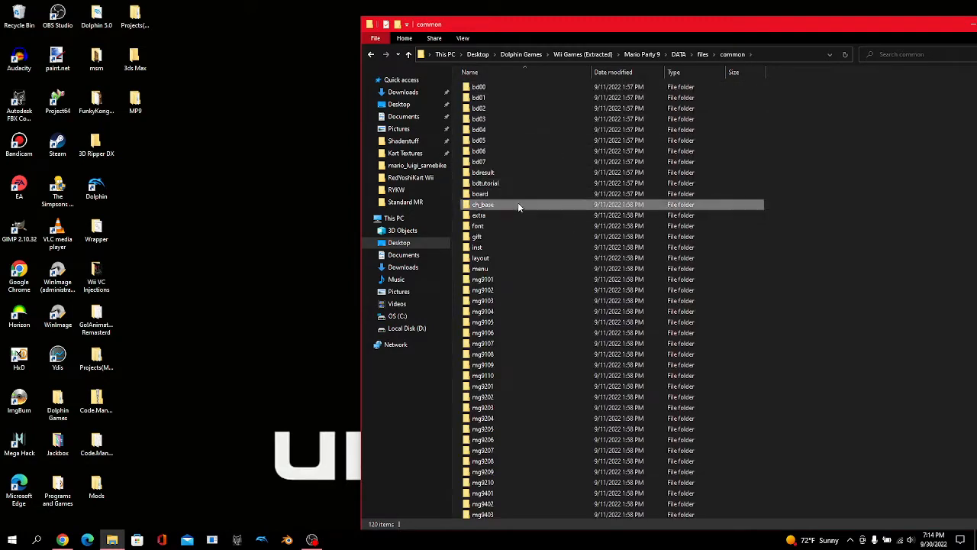
double_click(517, 205)
double_click(498, 88)
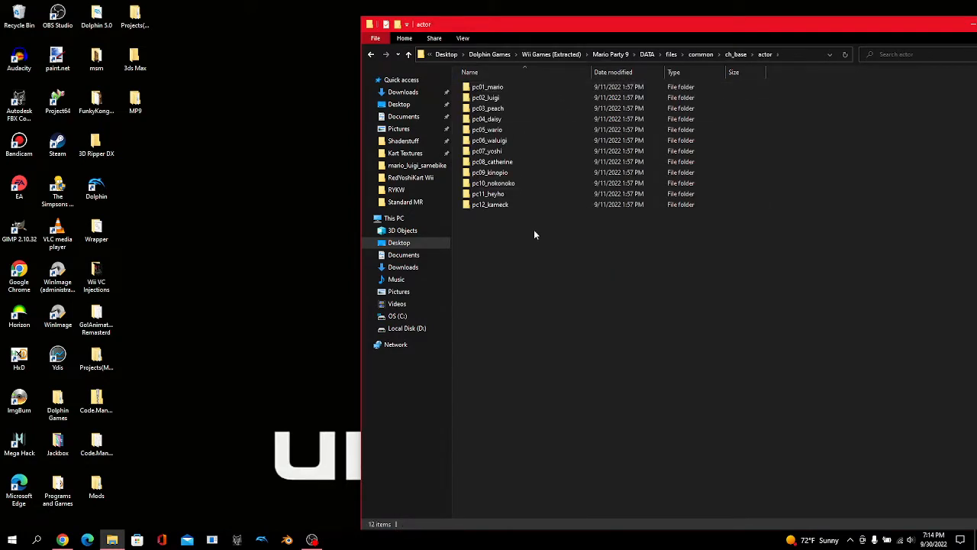
left_click_drag(802, 374, 504, 84)
left_click(856, 225)
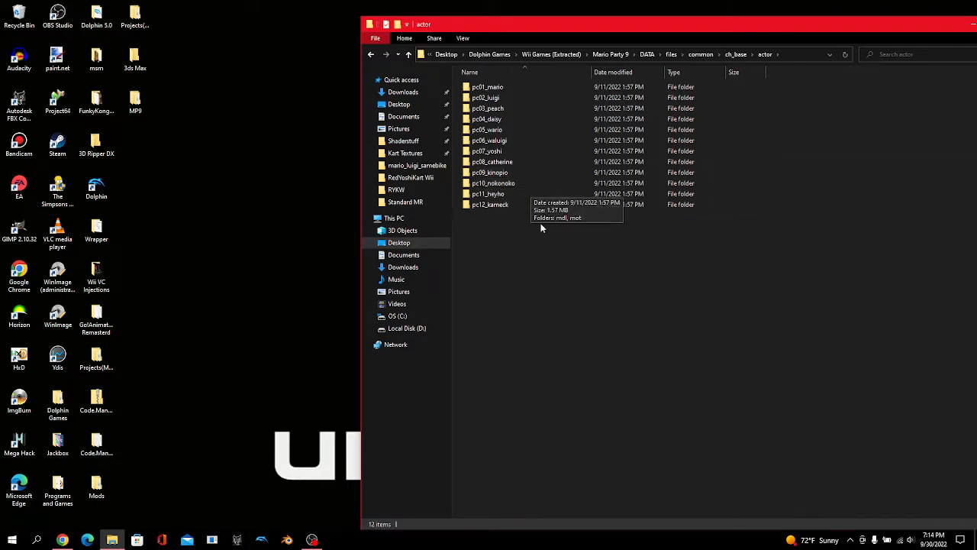
- Copy the pc01_mario folder from actor into the Desktop MP9 folder and put the source window away
right_click(516, 88)
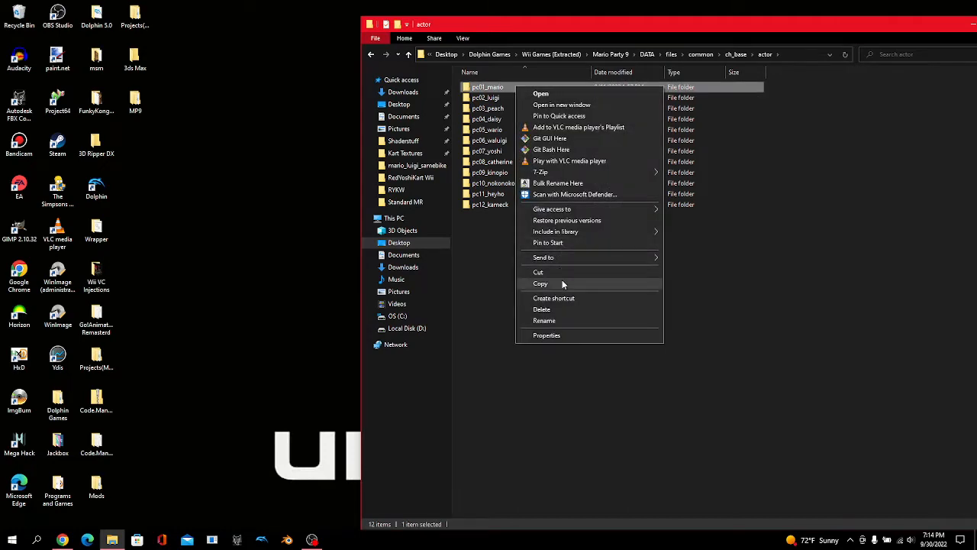
left_click(563, 284)
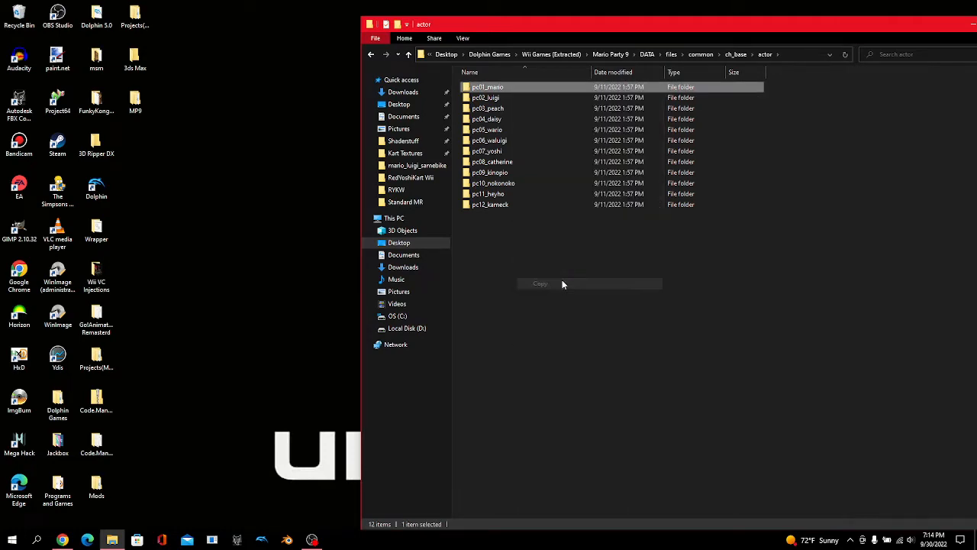
left_click(135, 98)
double_click(136, 97)
right_click(222, 129)
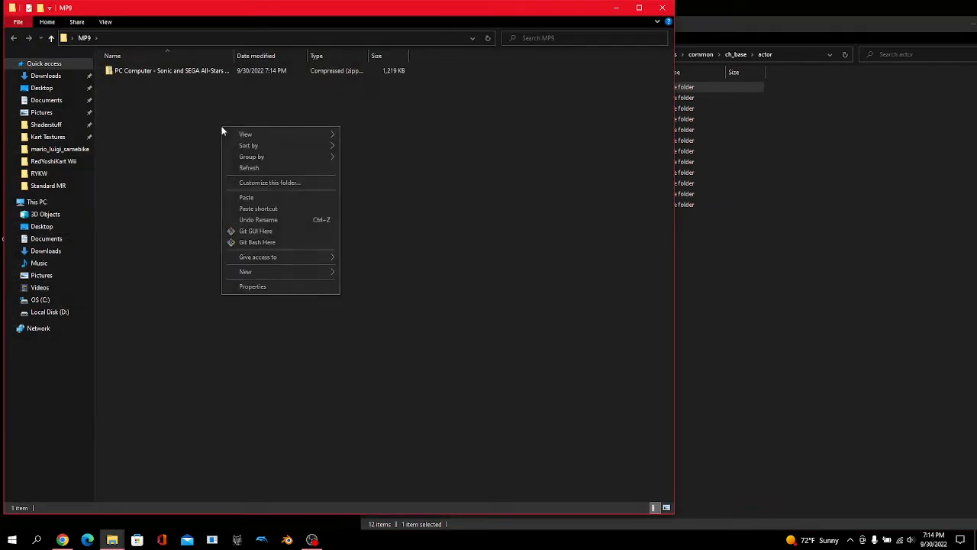
left_click(284, 198)
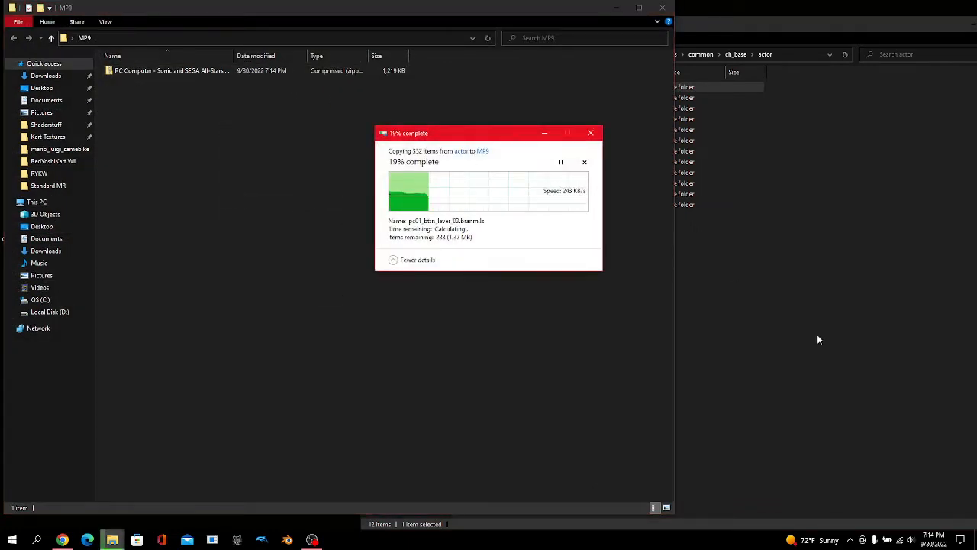
left_click(817, 336)
double_click(542, 86)
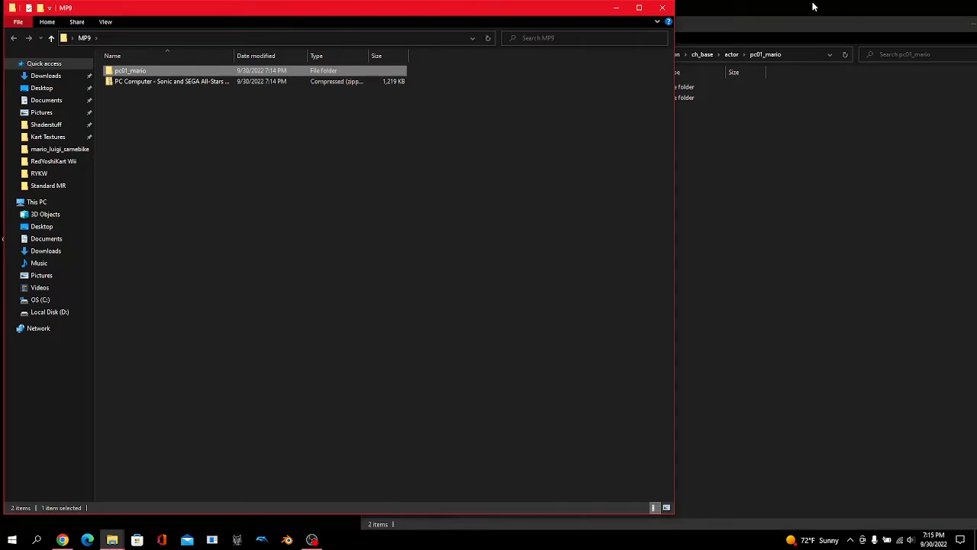
left_click(921, 28)
left_click(972, 27)
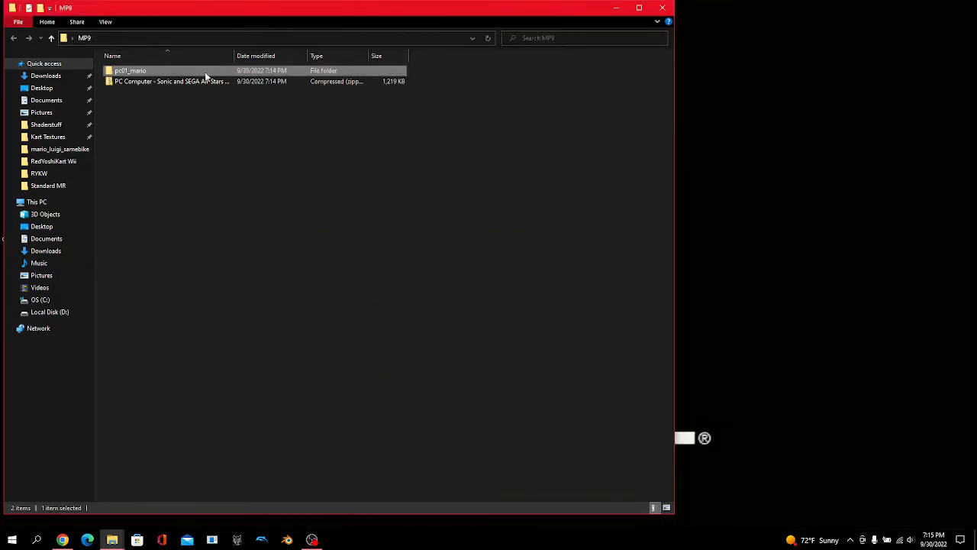
- Look through the animation files in the copied pc01_mario folder's mot subfolder
double_click(205, 73)
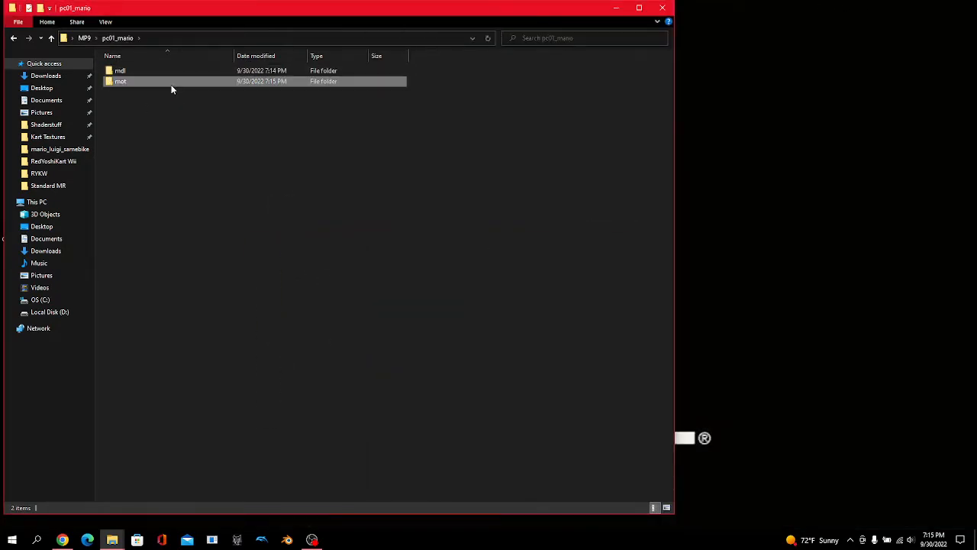
double_click(171, 85)
scroll(345, 128, "down", 5)
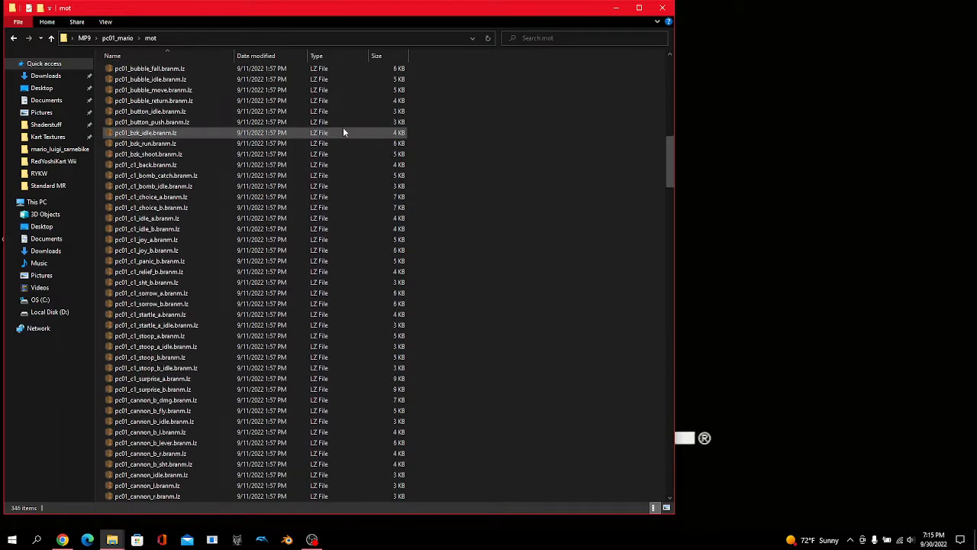
scroll(343, 132, "down", 20)
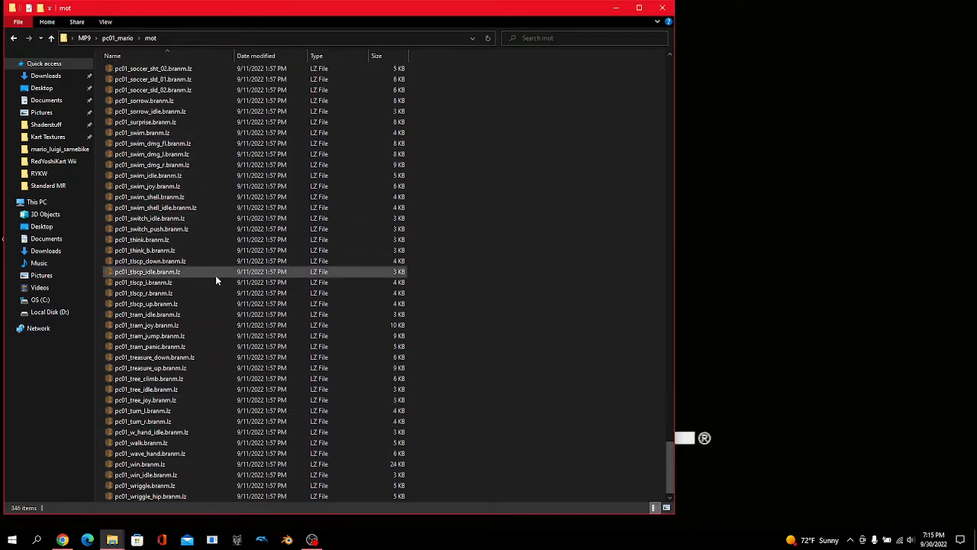
scroll(216, 281, "up", 20)
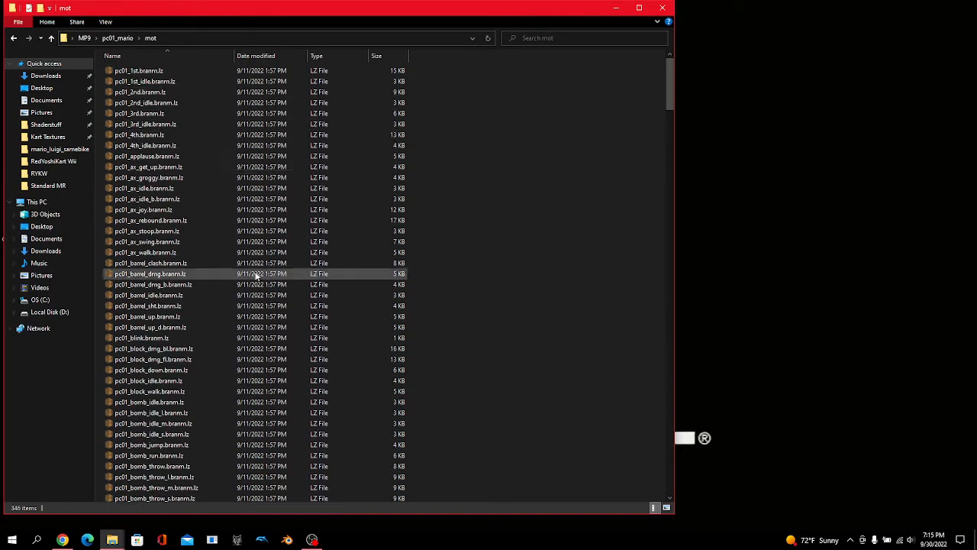
scroll(257, 277, "down", 20)
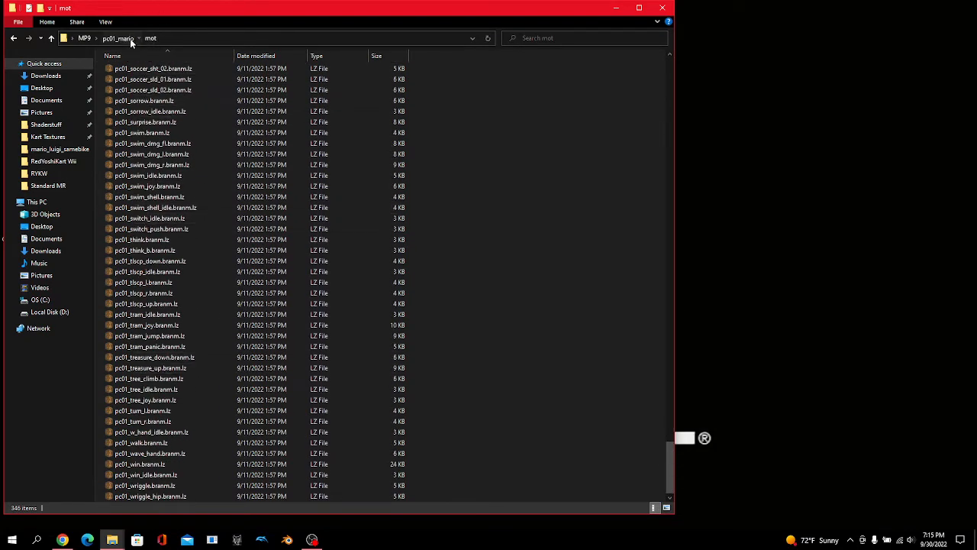
- Open m1.brres.lz from the copied pc01_mario mdl folder in BrawlCrate and select its pc01_m1 model
left_click(119, 38)
double_click(186, 74)
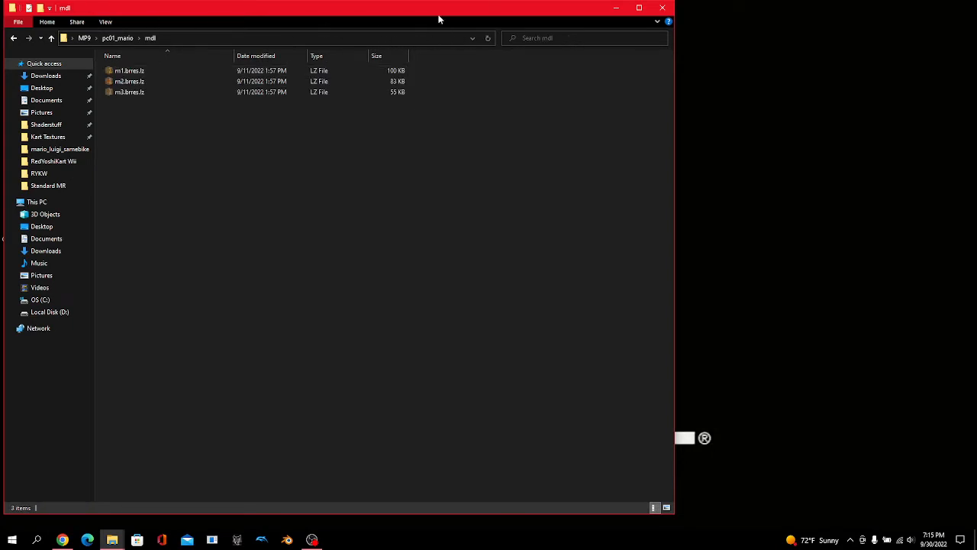
left_click_drag(439, 19, 697, 10)
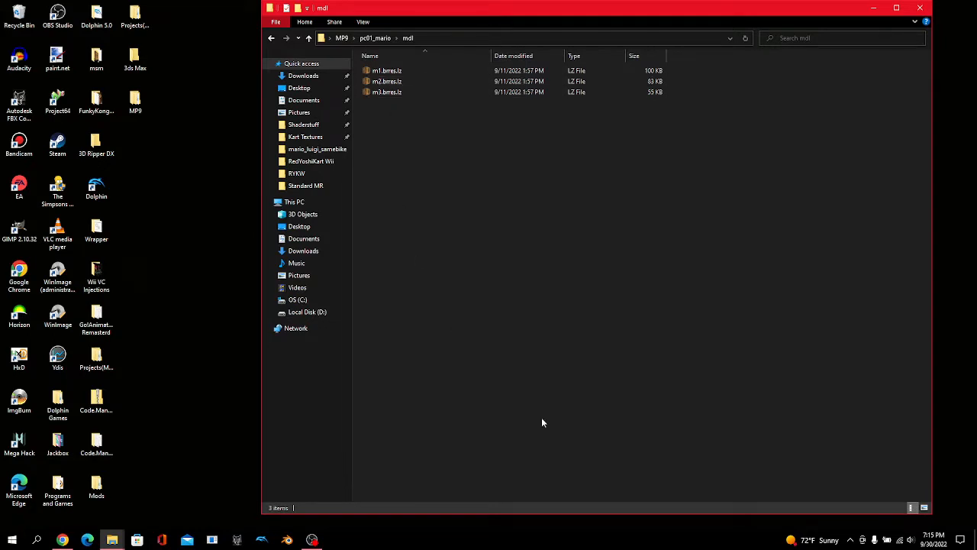
double_click(382, 71)
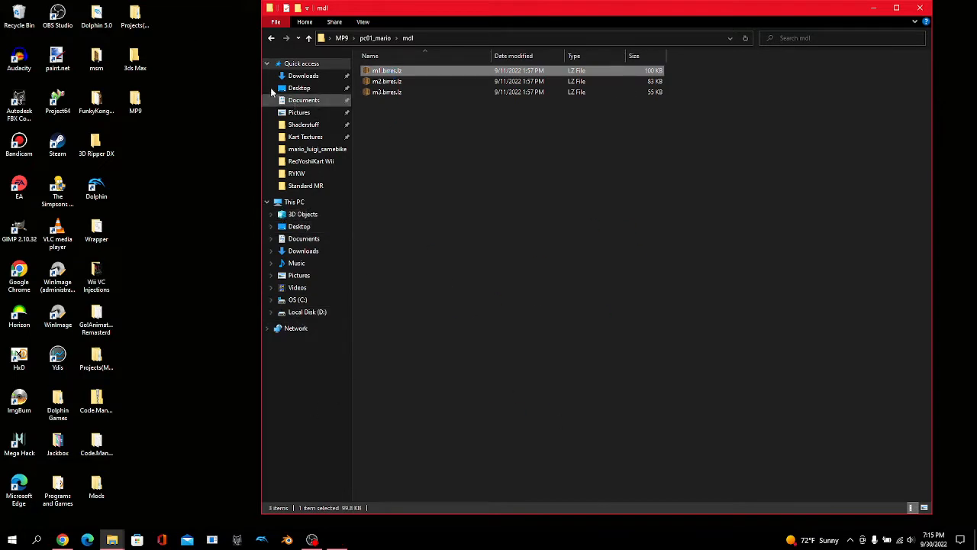
left_click(36, 61)
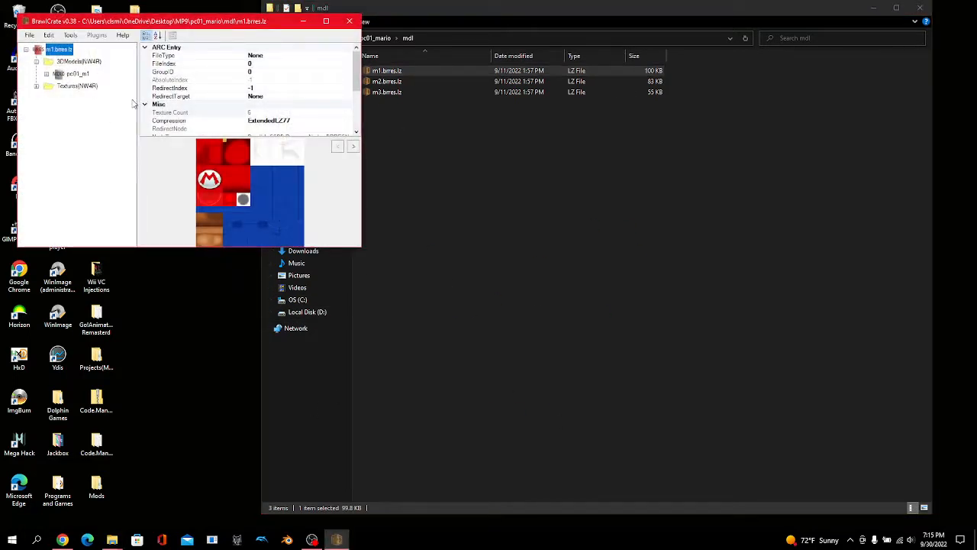
left_click(80, 73)
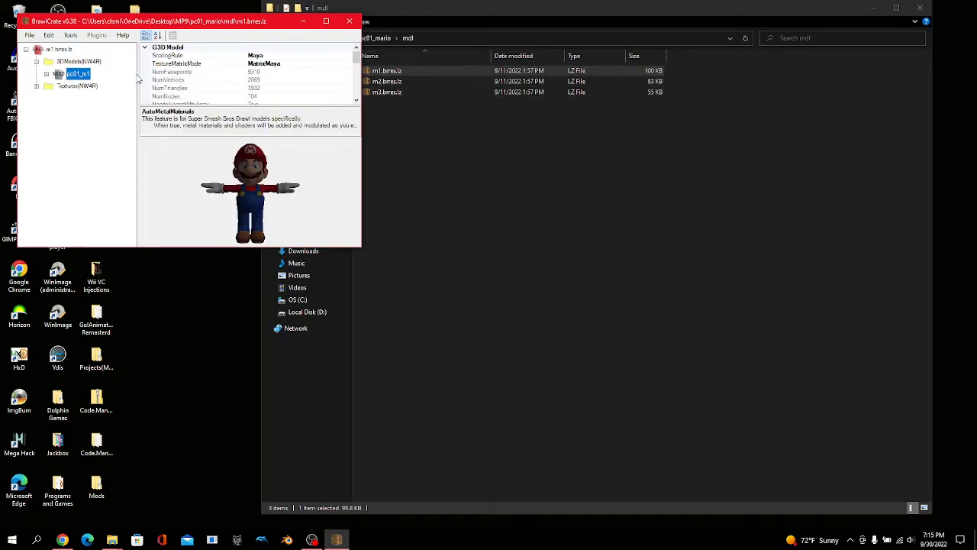
- Start exporting the pc01_m1 model and browse to the Desktop MP9 folder as the save location
right_click(61, 74)
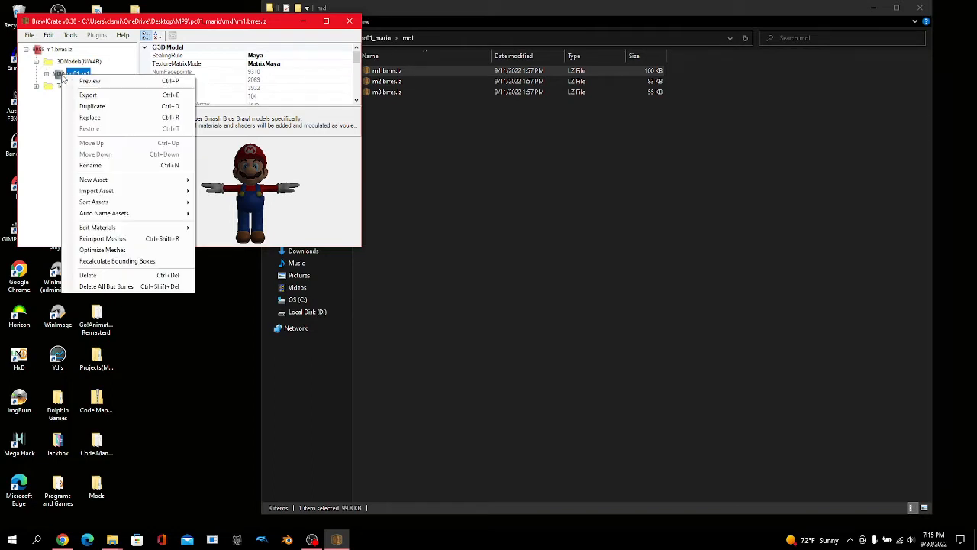
left_click(95, 95)
scroll(66, 103, "up", 3)
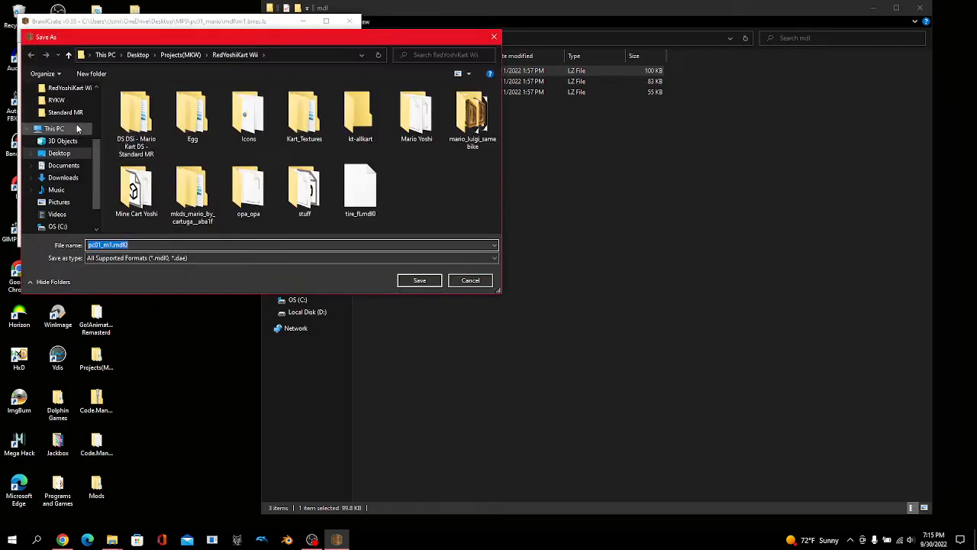
left_click(59, 102)
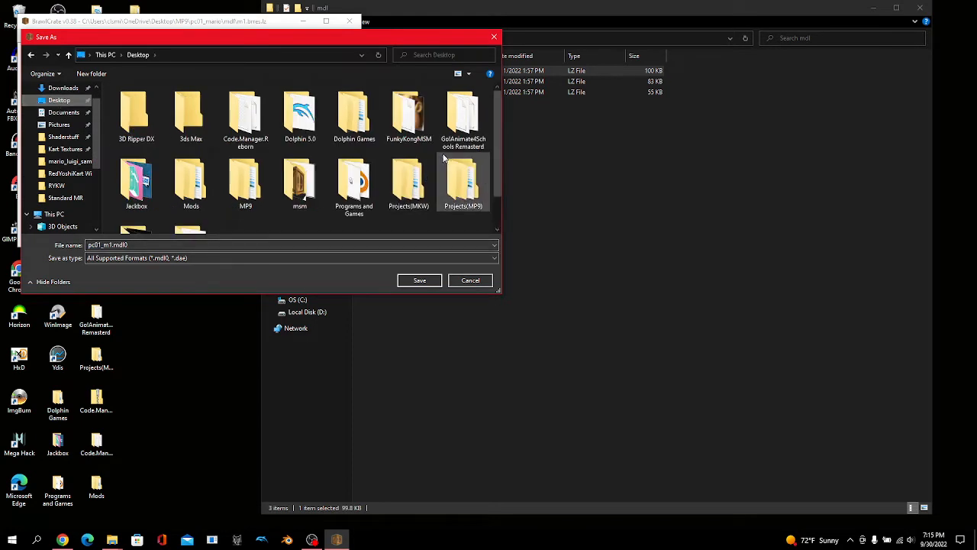
scroll(229, 153, "down", 1)
double_click(192, 129)
double_click(183, 103)
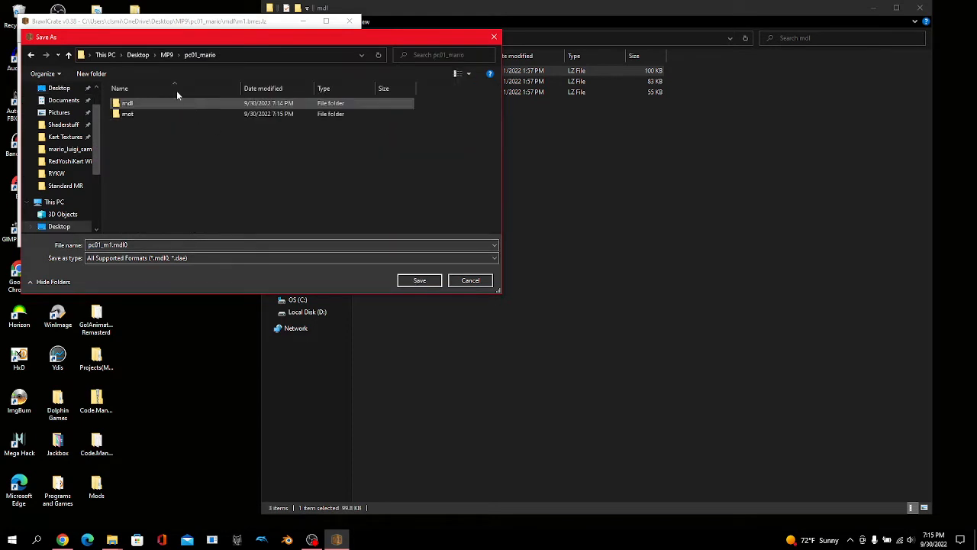
left_click(167, 55)
- Switch to File Explorer, extract the Billy Hatcher zip in the MP9 folder to its own folder, and open that folder
left_click(682, 352)
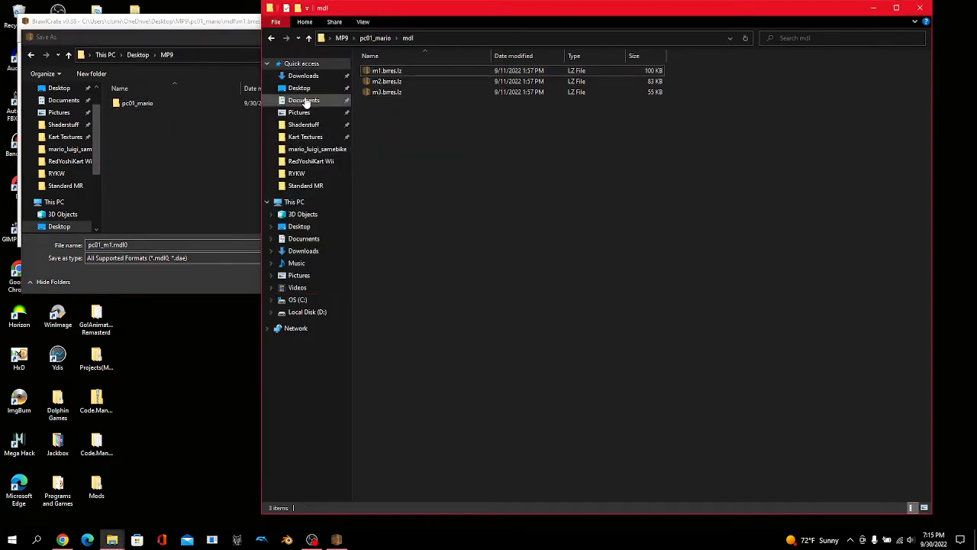
mouse_move(112, 540)
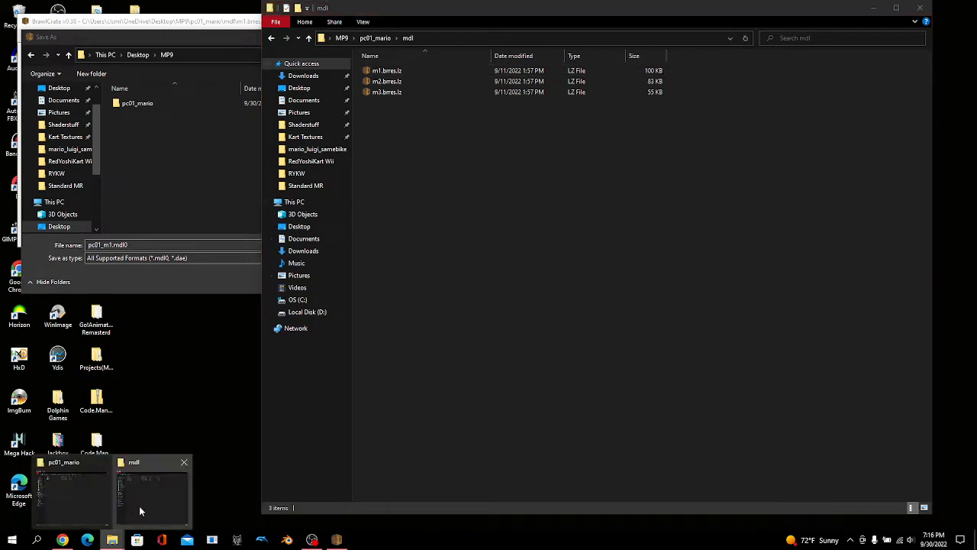
left_click(98, 492)
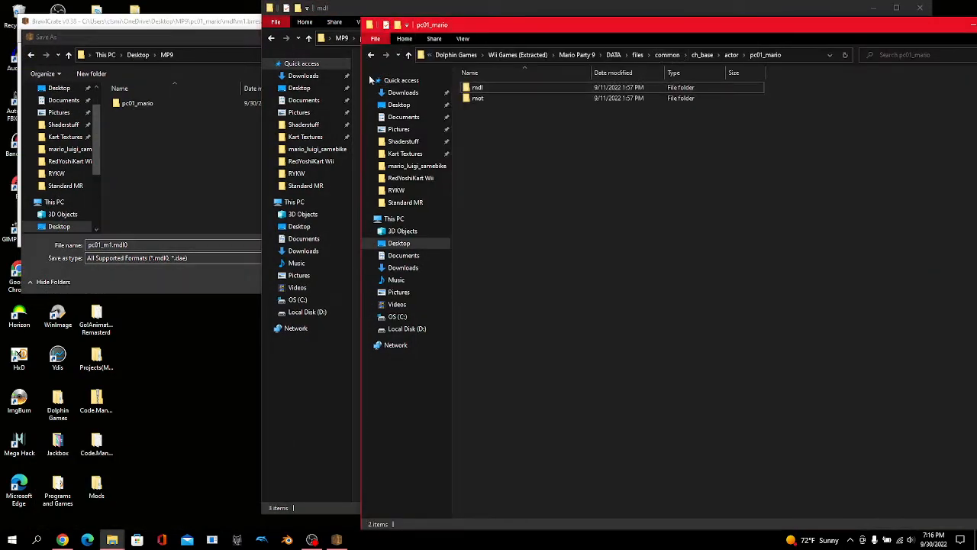
left_click(399, 105)
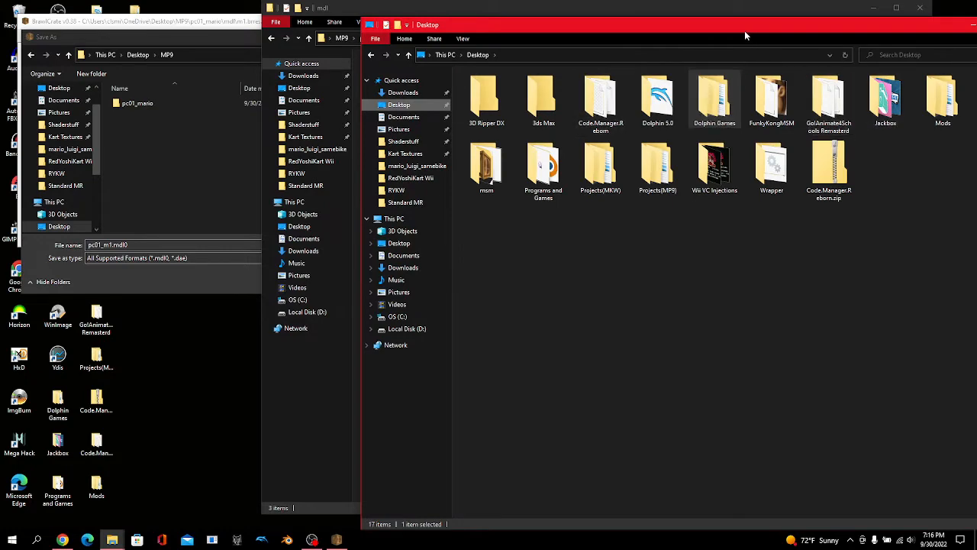
left_click_drag(745, 35, 592, 29)
double_click(822, 92)
left_click(405, 94)
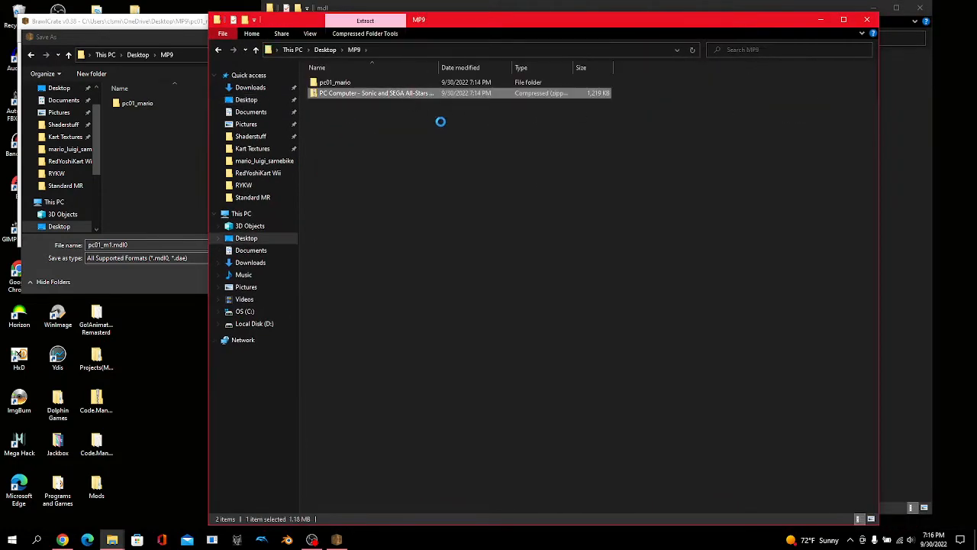
right_click(407, 92)
mouse_move(535, 149)
left_click(622, 181)
left_click(489, 335)
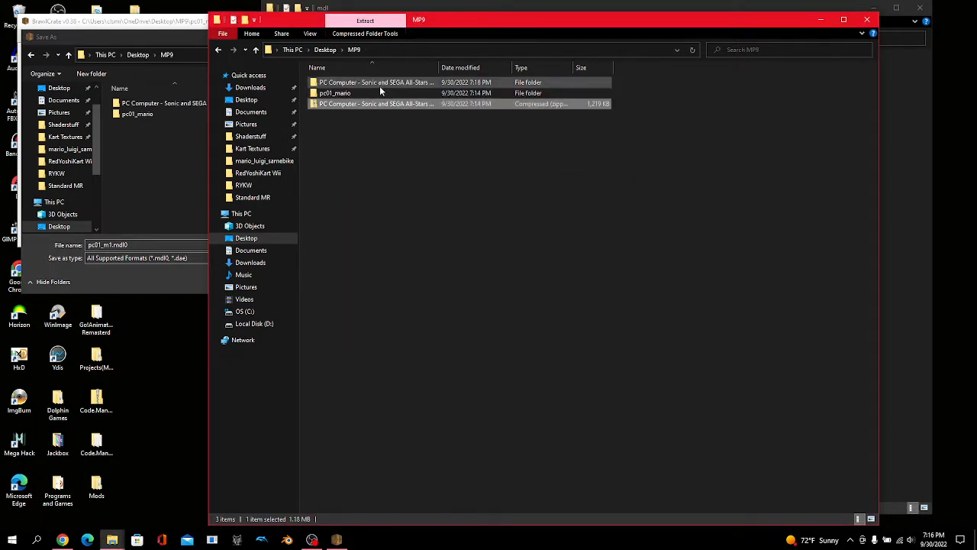
double_click(378, 84)
- Set the model export's save location to the Billy folder inside the extracted Billy Hatcher folder and close the extra Explorer window
double_click(164, 103)
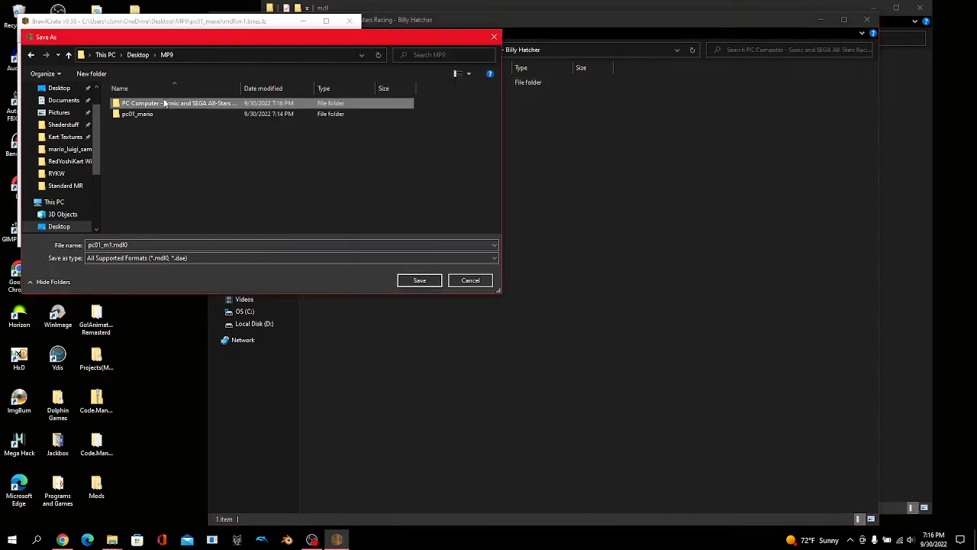
double_click(164, 103)
left_click(867, 19)
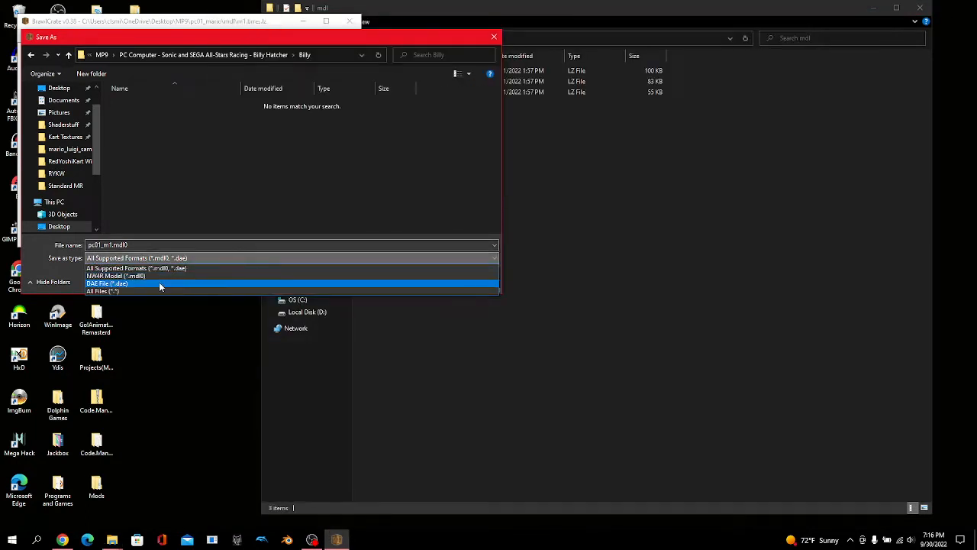
- Export the pc01_m1 model as a DAE file named mario
left_click(159, 284)
key("BackSpace")
key("BackSpace")
key("BackSpace")
key("BackSpace")
key("BackSpace")
key("BackSpace")
key("BackSpace")
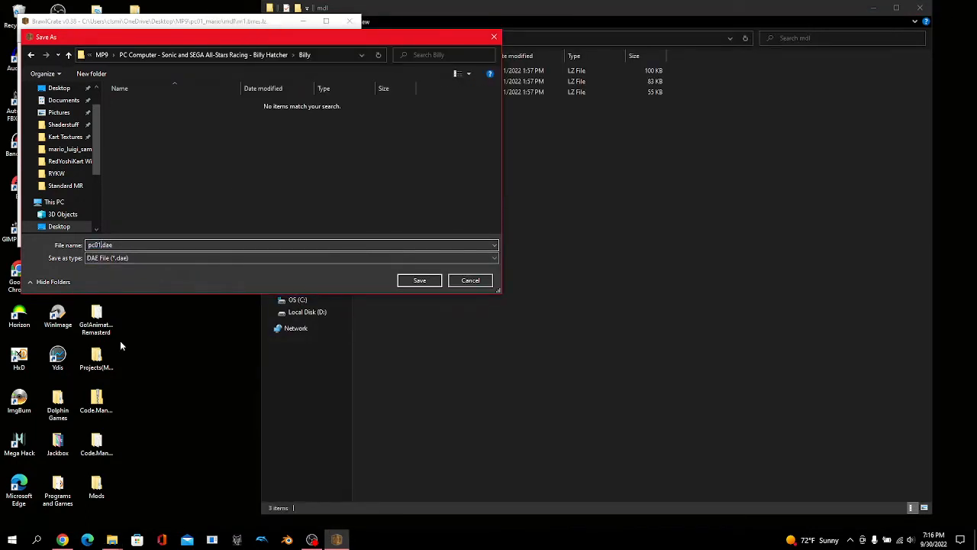
type("mario")
key("Return")
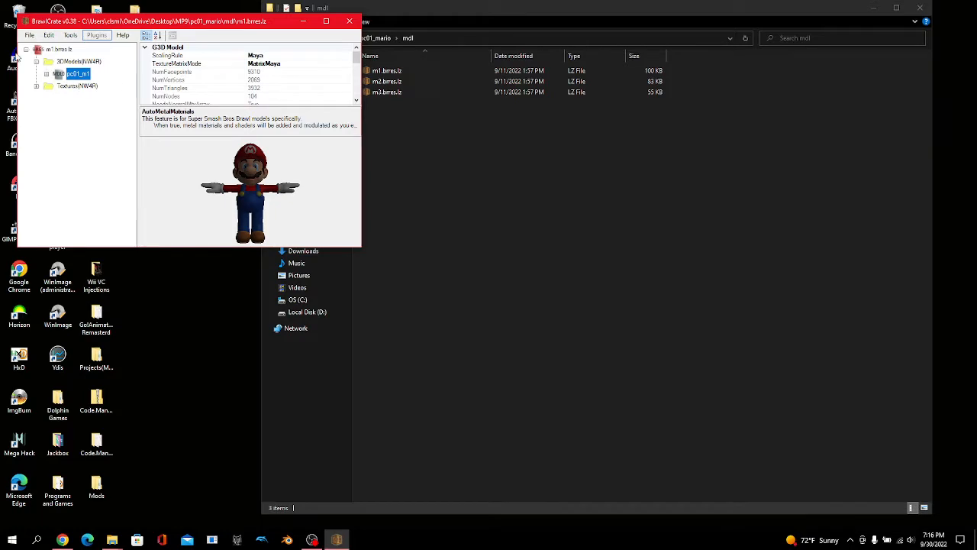
- Export the body material of the pc01_m1 model as body.mdl0mat into the Billy folder
left_click(46, 74)
left_click(57, 110)
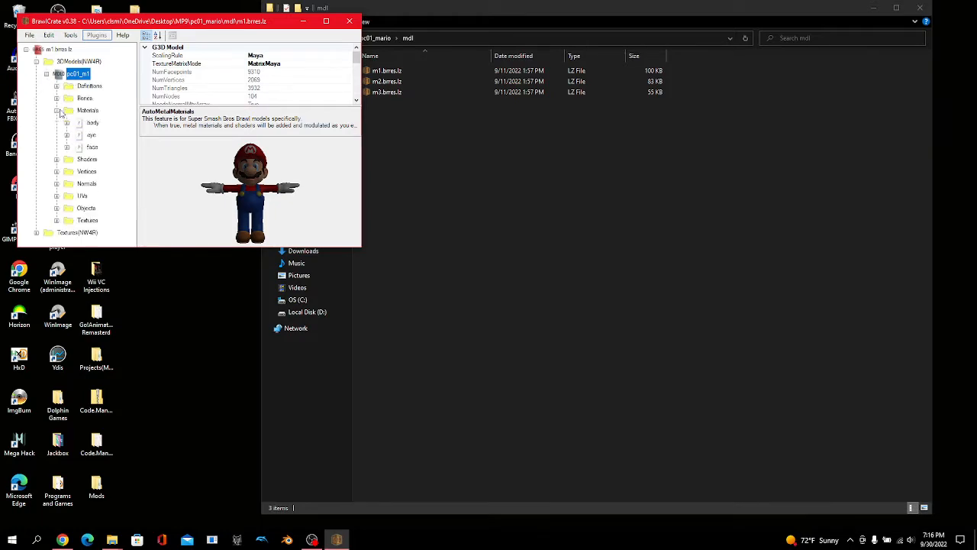
right_click(91, 123)
left_click(123, 131)
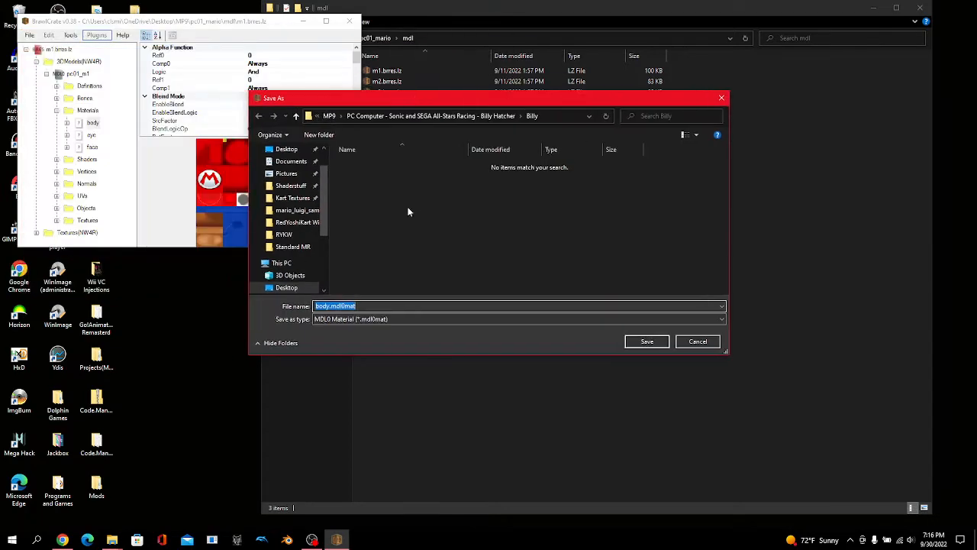
left_click(648, 342)
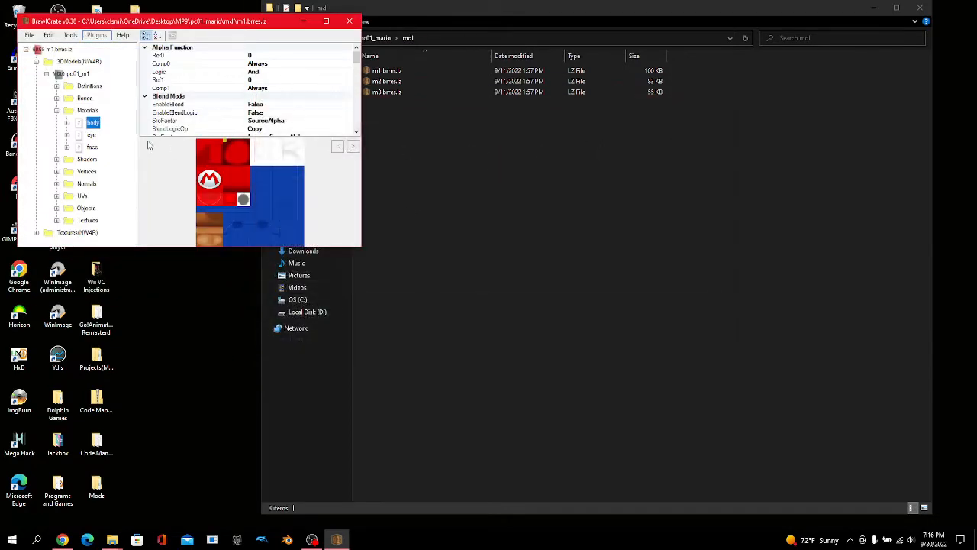
- Export Shader 0 of the pc01_m1 model as Shader 0.mdl0shade into the Billy folder and collapse the model's tree
left_click(57, 159)
left_click(96, 171)
right_click(96, 171)
left_click(114, 177)
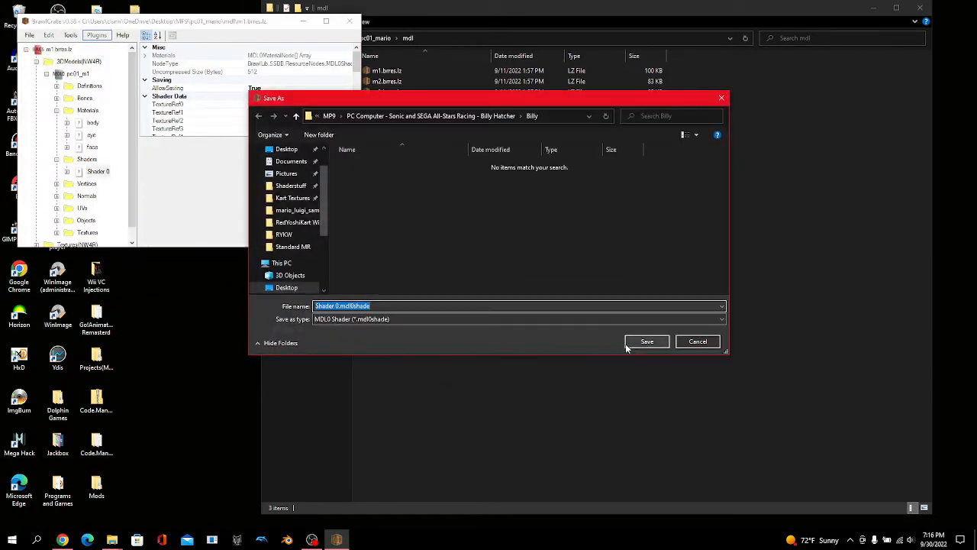
left_click(648, 342)
scroll(108, 183, "down", 1)
scroll(64, 142, "up", 1)
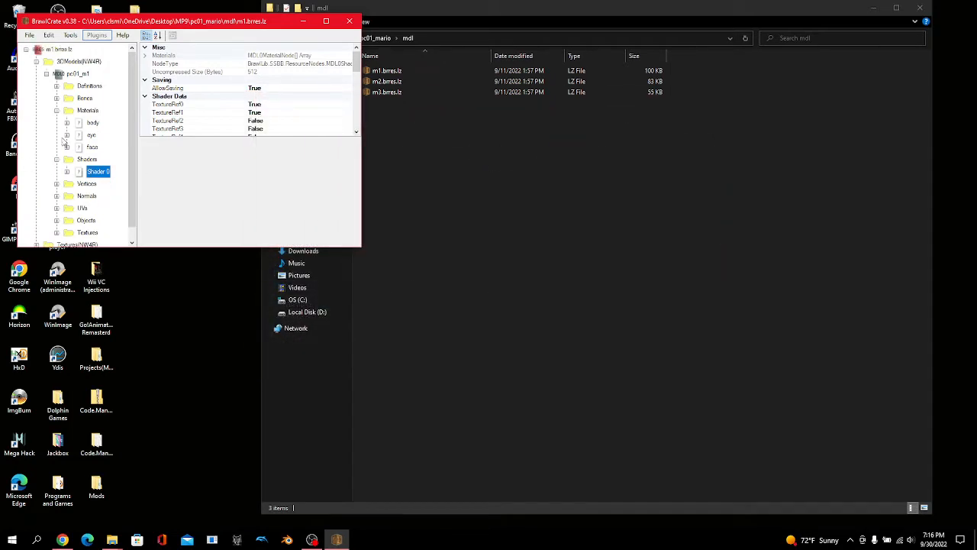
left_click(76, 73)
left_click(46, 73)
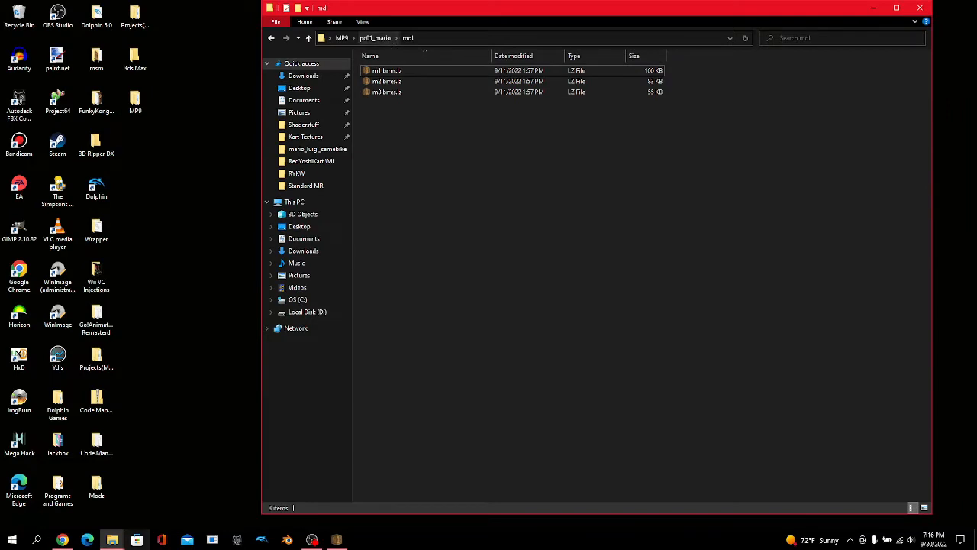
- Switch to the File Explorer window of the extracted Billy Hatcher folder and open its Billy folder
mouse_move(114, 540)
left_click(89, 486)
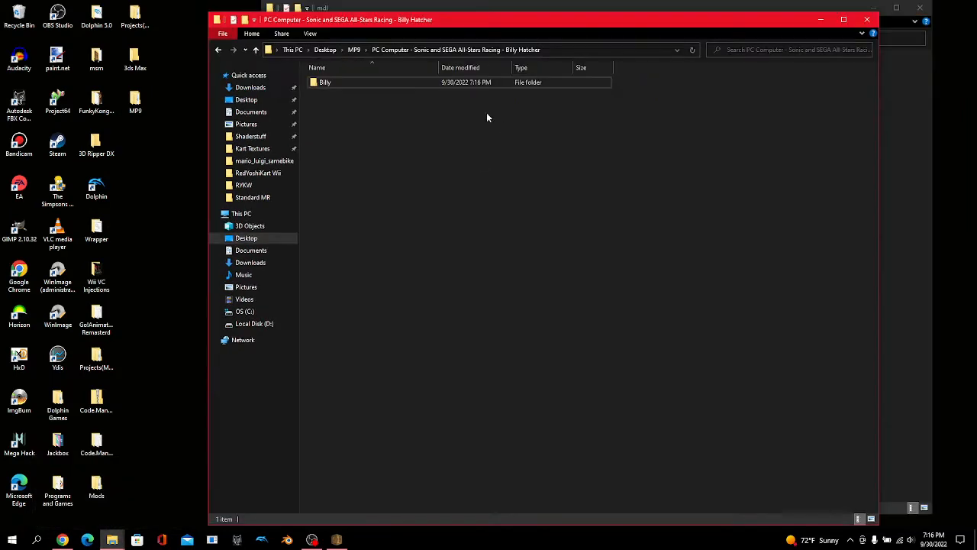
double_click(420, 83)
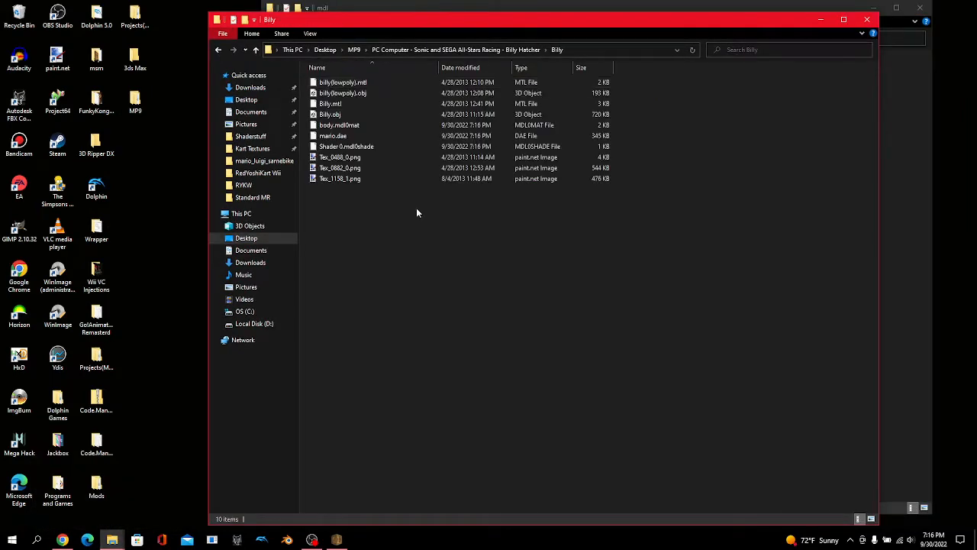
- Launch FBX Converter, then return to the Billy folder in File Explorer and show its files as large icons
left_click(236, 540)
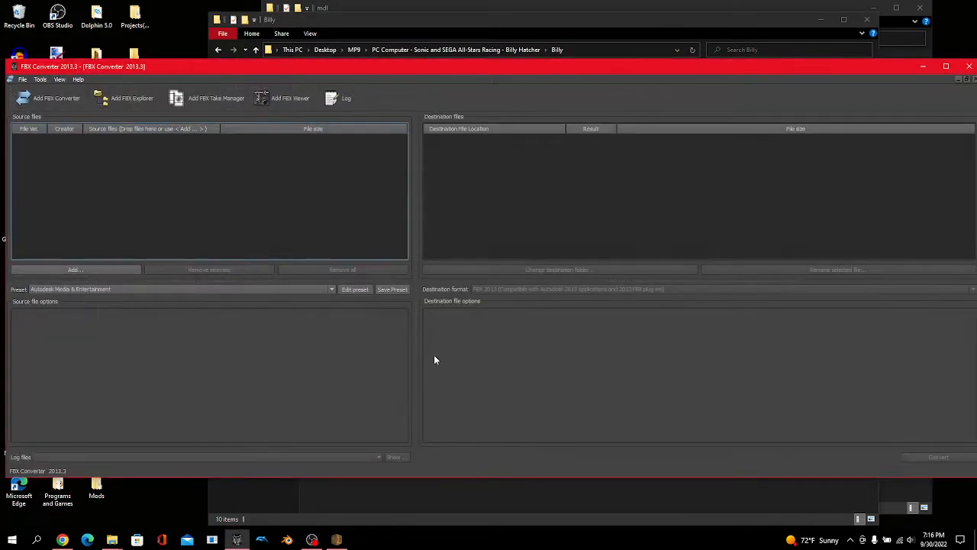
left_click(435, 501)
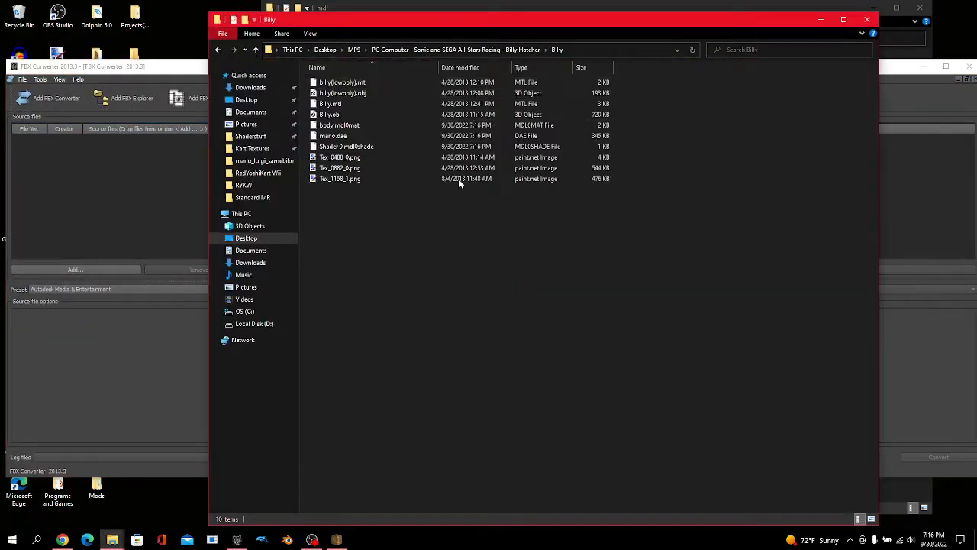
left_click(871, 519)
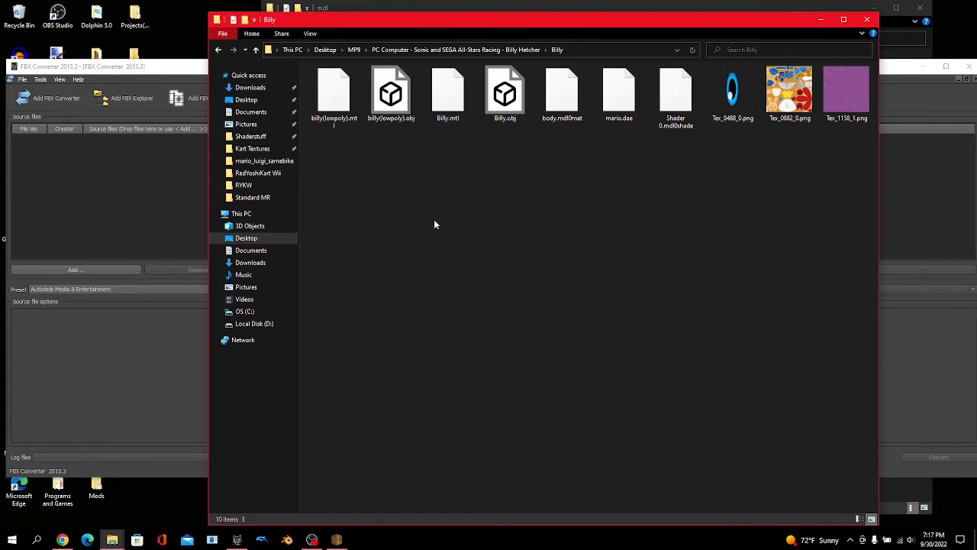
- Load Billy.obj and Billy.mtl as source files in FBX Converter and clear the source list
left_click_drag(448, 217, 367, 175)
left_click_drag(334, 136, 604, 322)
left_click(505, 95)
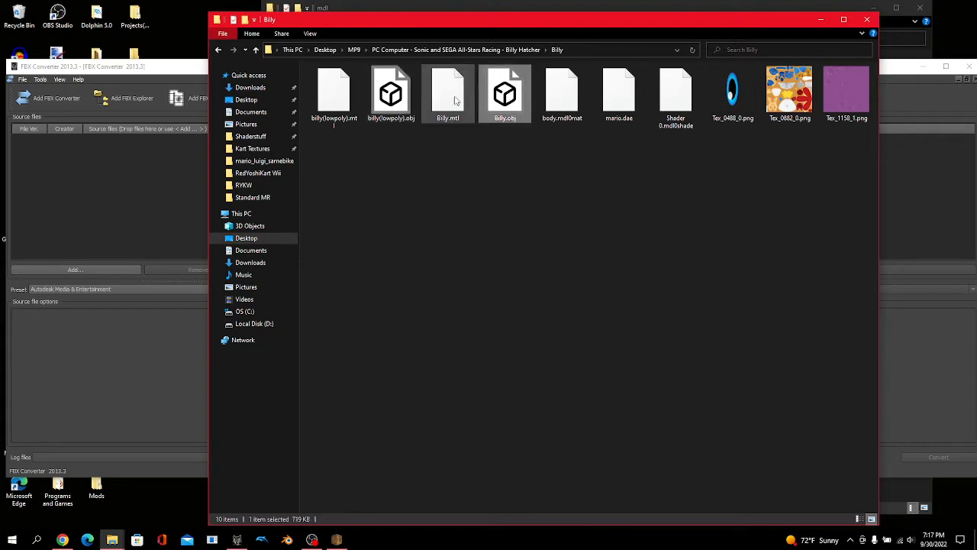
left_click_drag(426, 232, 309, 67)
left_click_drag(500, 184, 458, 100)
left_click_drag(103, 203, 102, 203)
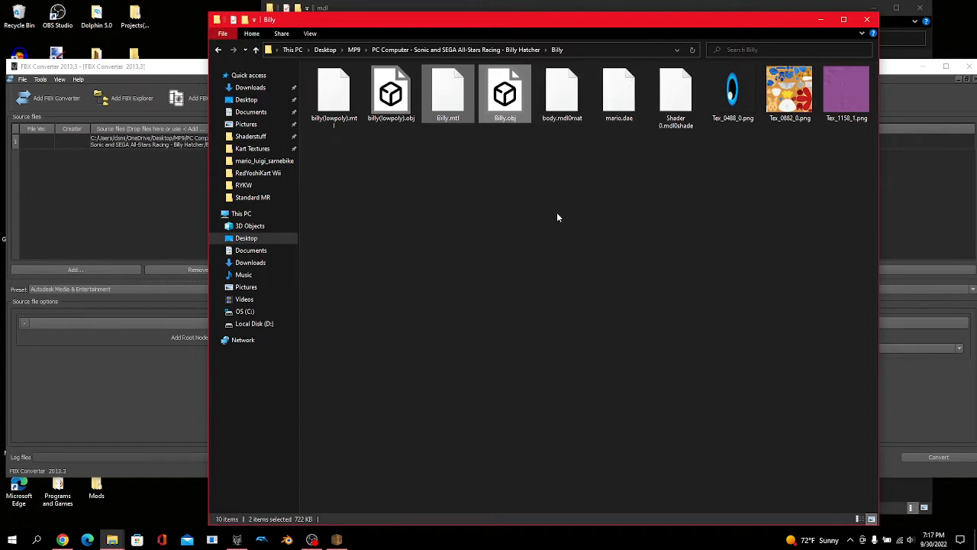
left_click(118, 67)
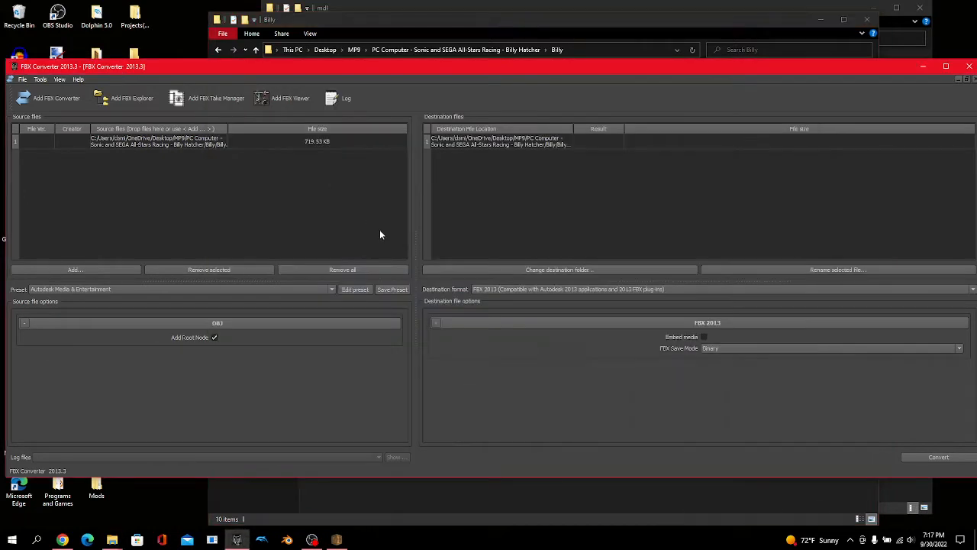
left_click(359, 270)
- Add mario.dae from the Billy folder as the FBX Converter source and convert it to FBX 2013
left_click(458, 497)
left_click_drag(619, 92, 70, 191)
left_click(188, 69)
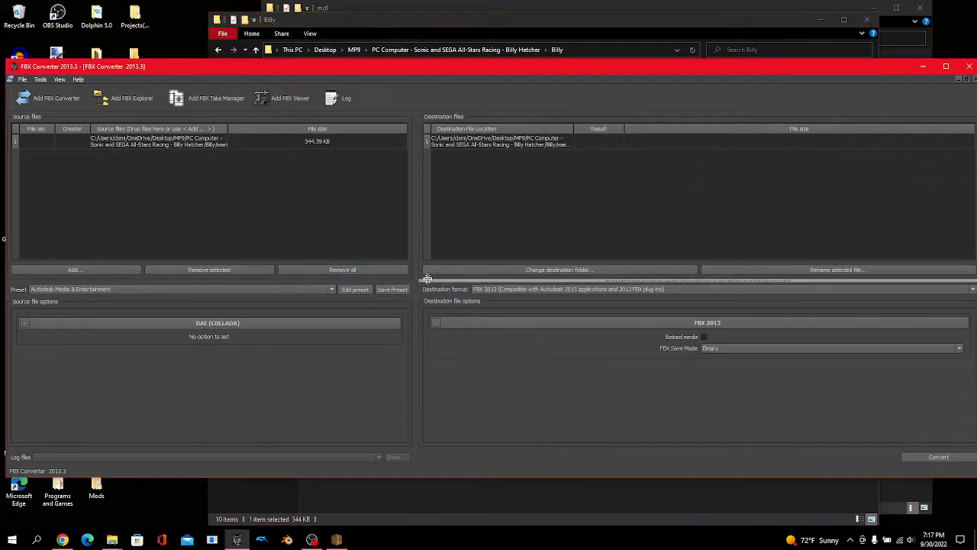
left_click(945, 459)
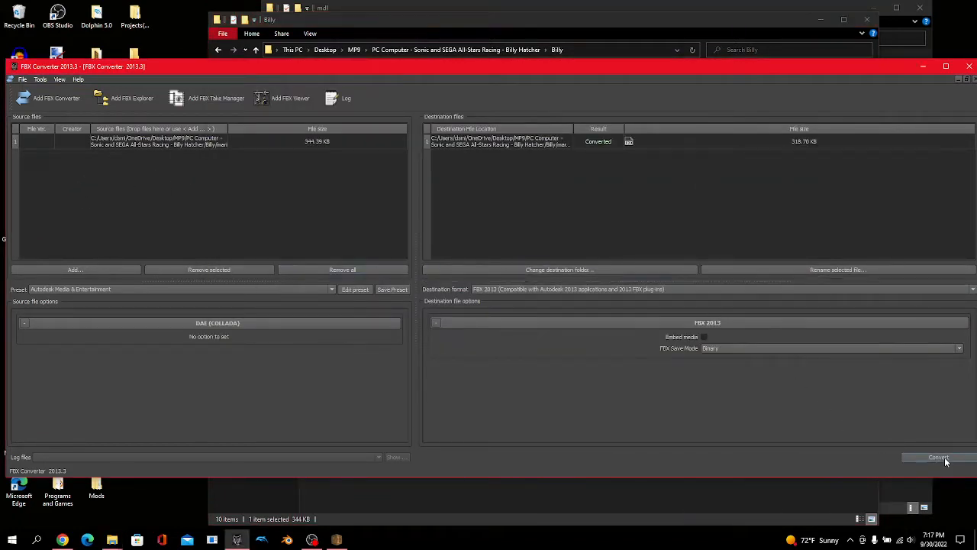
- Launch Blender with a new General file and delete the default cube, camera and light
left_click(287, 542)
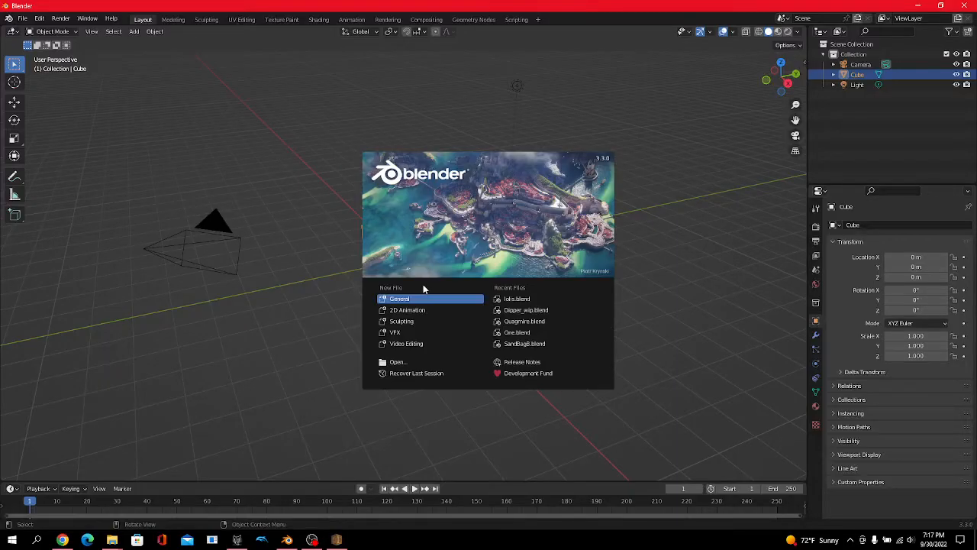
left_click(416, 299)
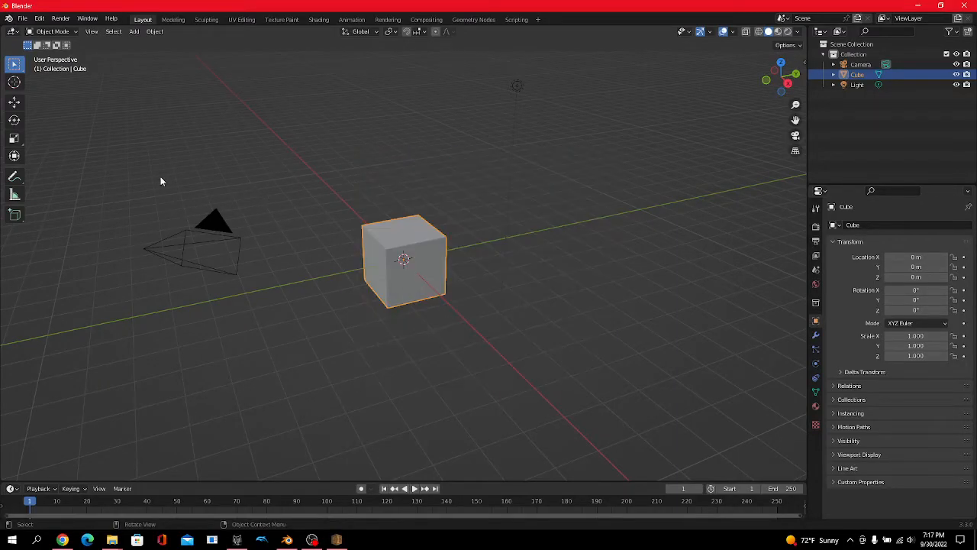
left_click_drag(159, 175, 583, 308)
key("Delete")
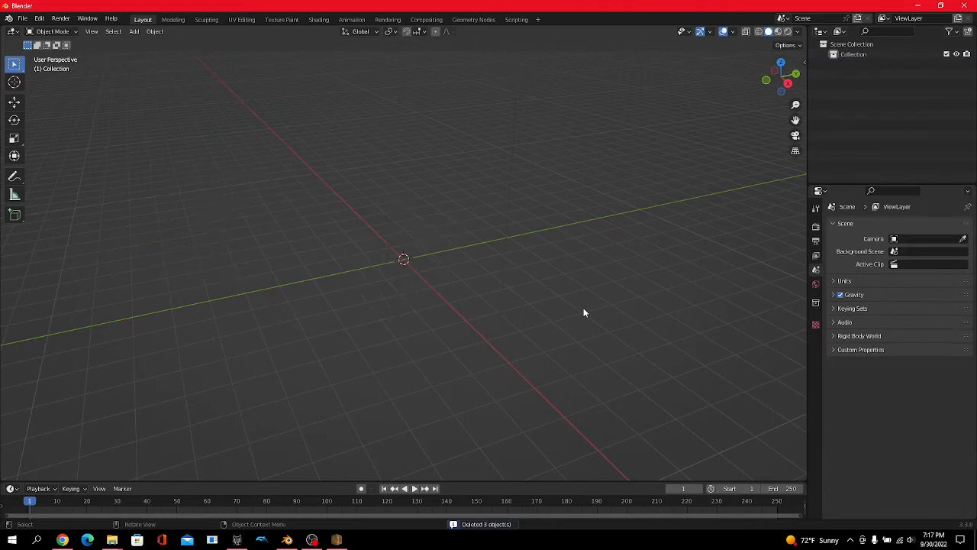
- Import the converted Mario FBX from the Billy folder inside the Desktop MP9 folder
left_click(23, 20)
mouse_move(74, 156)
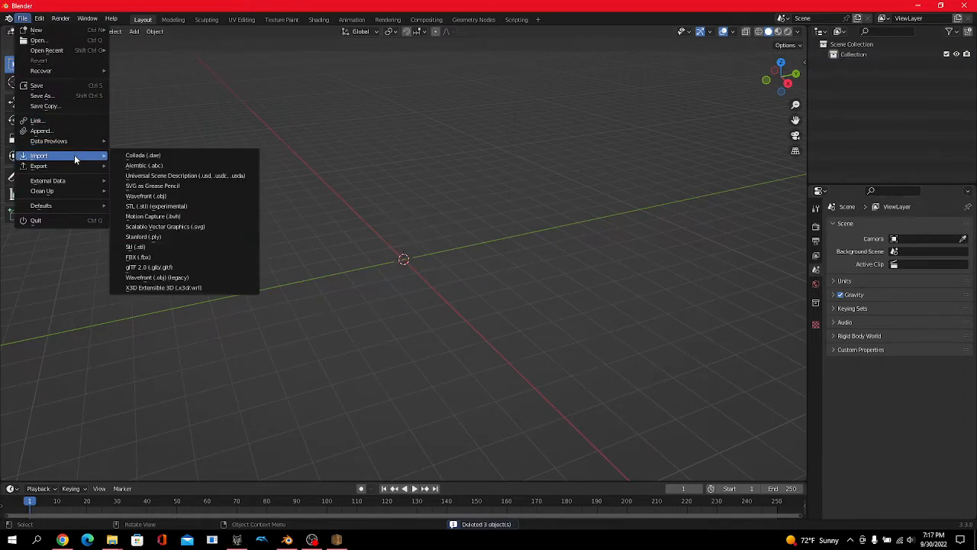
left_click(180, 255)
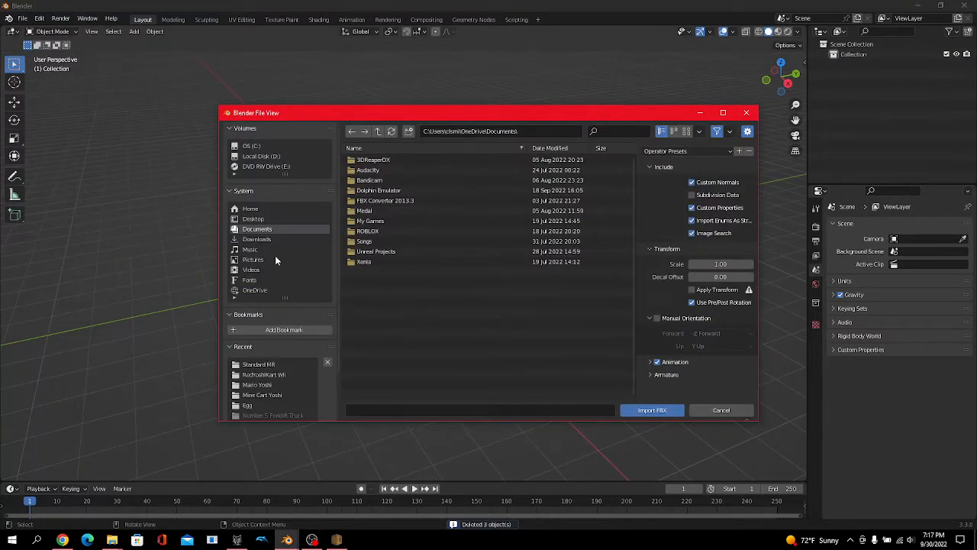
left_click(267, 220)
left_click(387, 251)
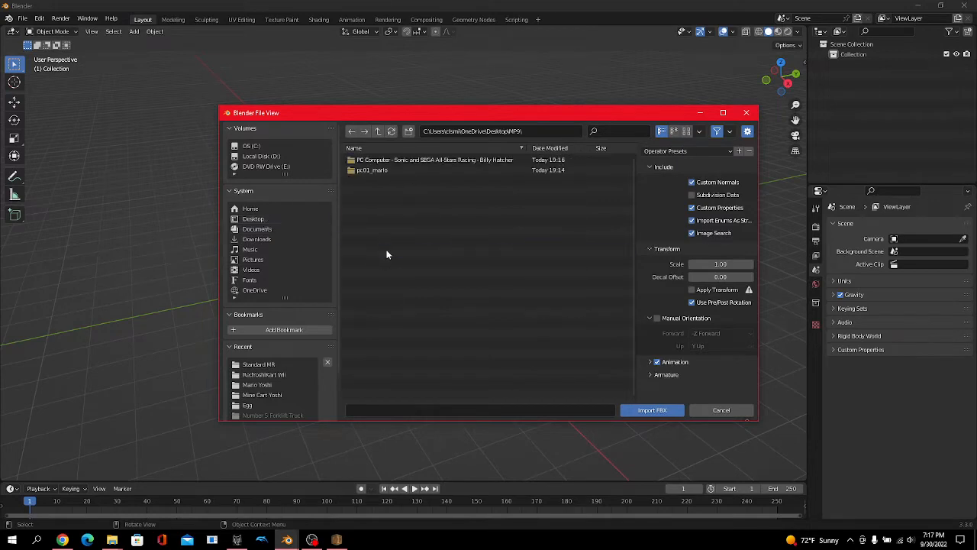
double_click(385, 161)
double_click(384, 160)
double_click(385, 161)
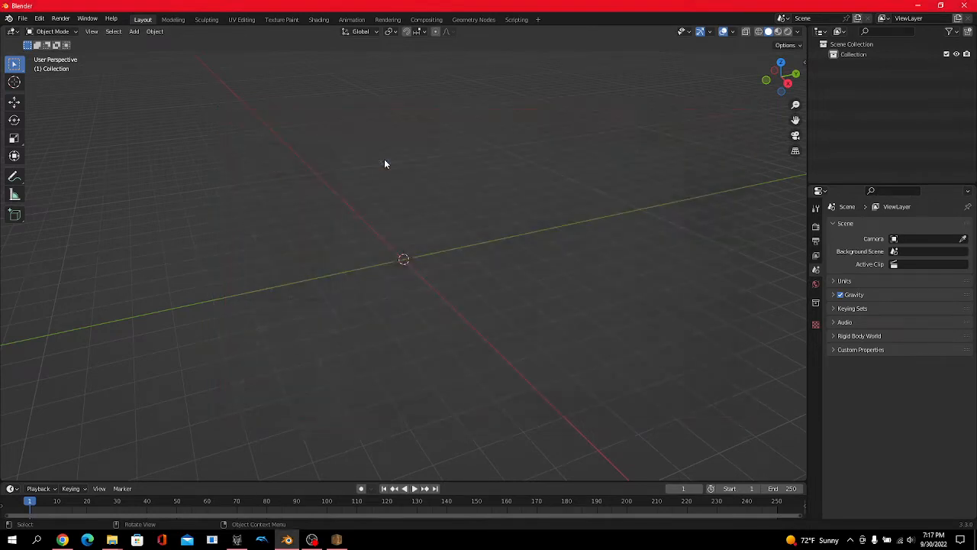
scroll(437, 236, "up", 8)
middle_click_drag(437, 235, 548, 218)
scroll(517, 219, "up", 6)
scroll(549, 217, "down", 1)
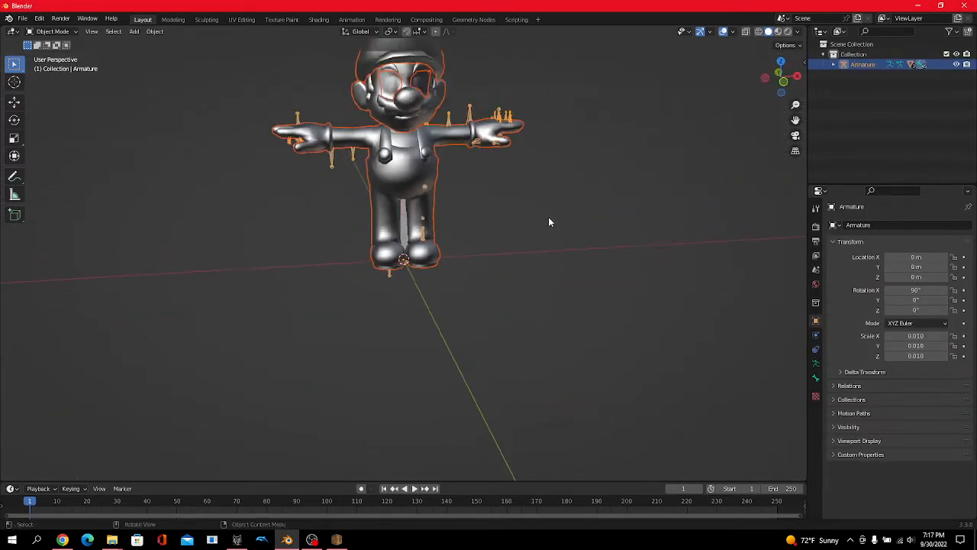
middle_click_drag(450, 137, 430, 139)
- Import Billy.obj from the Billy folder with the legacy Wavefront importer
left_click(23, 18)
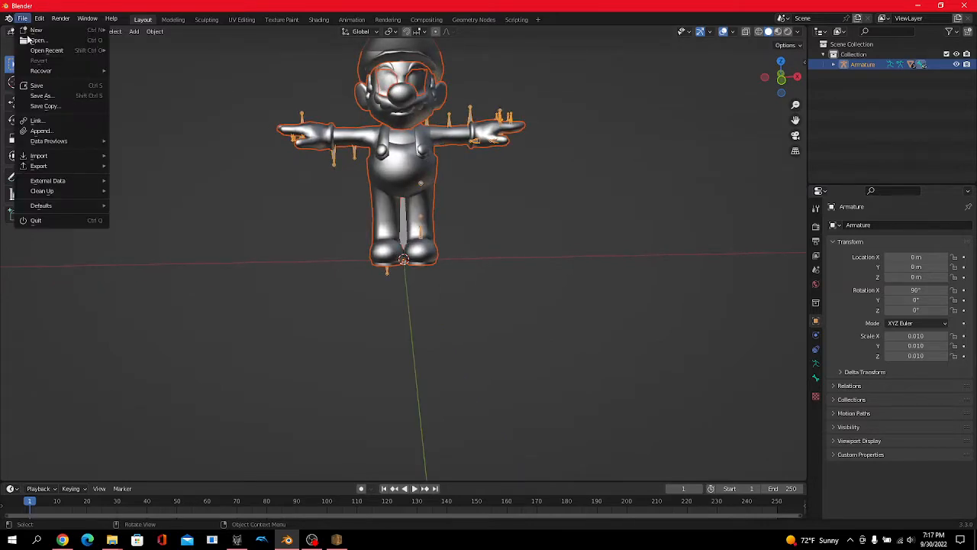
mouse_move(54, 157)
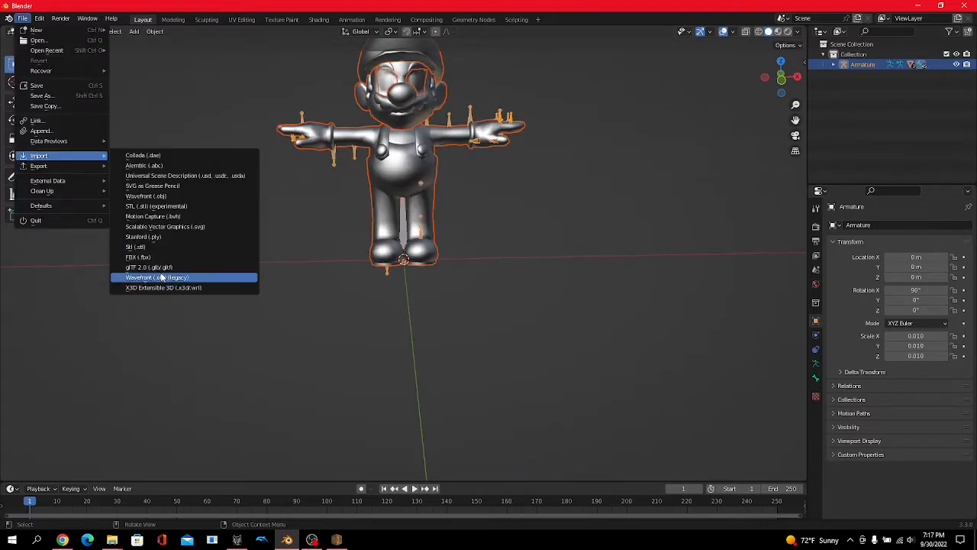
left_click(162, 277)
left_click(256, 364)
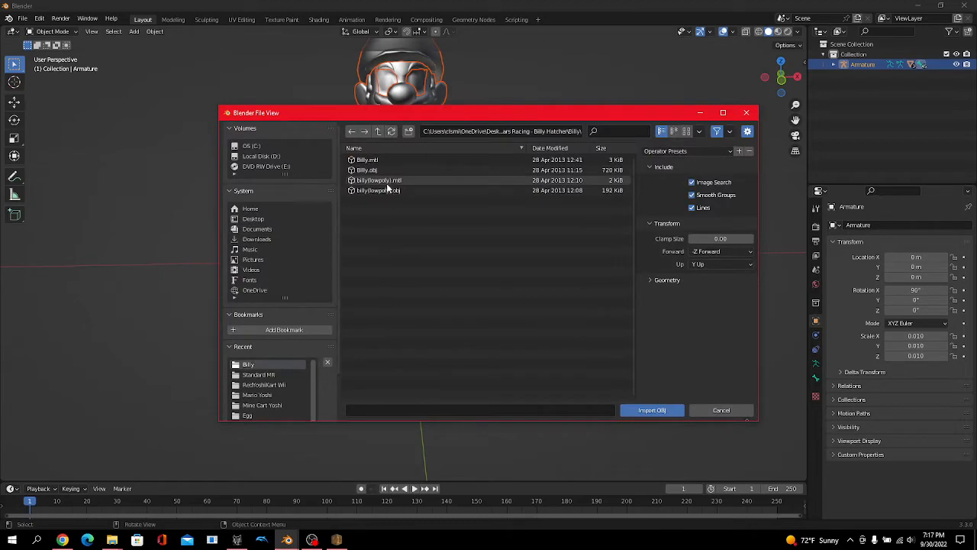
double_click(383, 168)
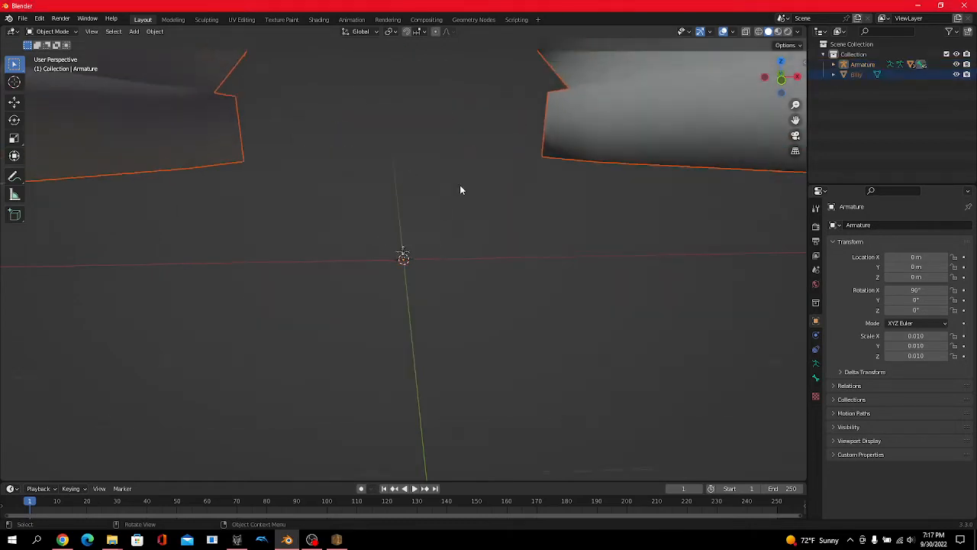
scroll(460, 191, "down", 10)
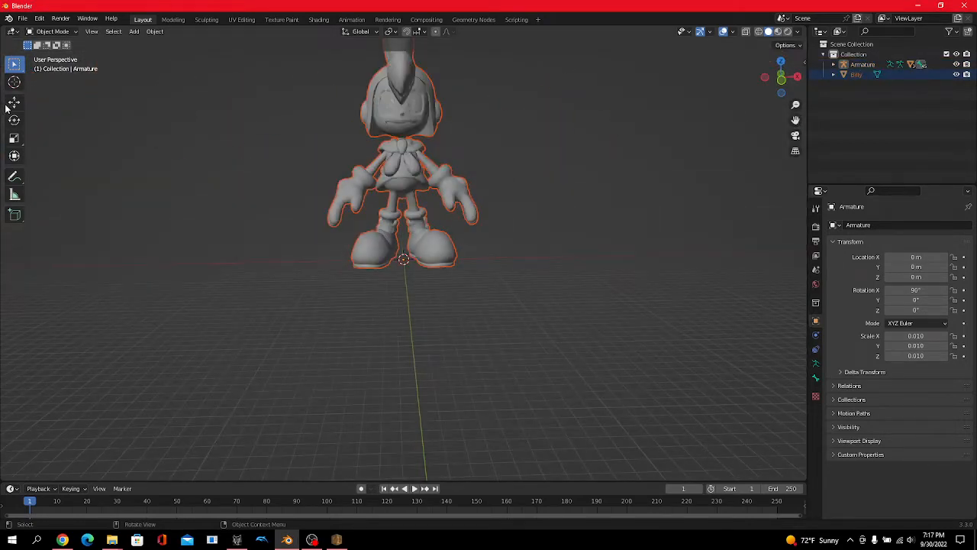
- Scale the Billy model uniformly down to about 0.000673 so it matches Mario's size
left_click(14, 138)
scroll(466, 225, "up", 5)
left_click_drag(439, 240, 421, 250)
scroll(428, 249, "up", 4)
scroll(444, 234, "up", 6)
scroll(473, 233, "up", 8)
scroll(444, 231, "up", 4)
middle_click_drag(497, 246, 523, 269)
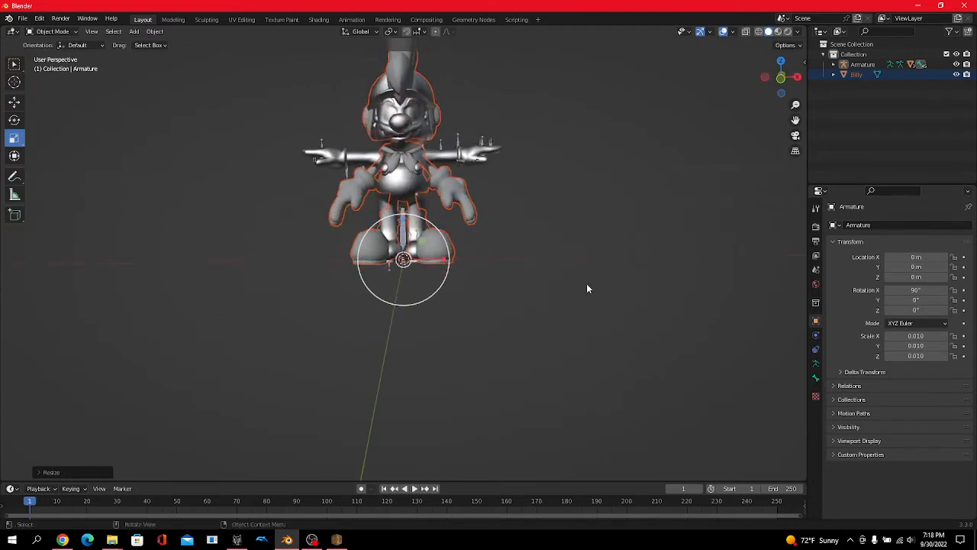
- Select only the Billy mesh and enter Edit Mode on it
left_click(334, 113)
left_click(351, 185)
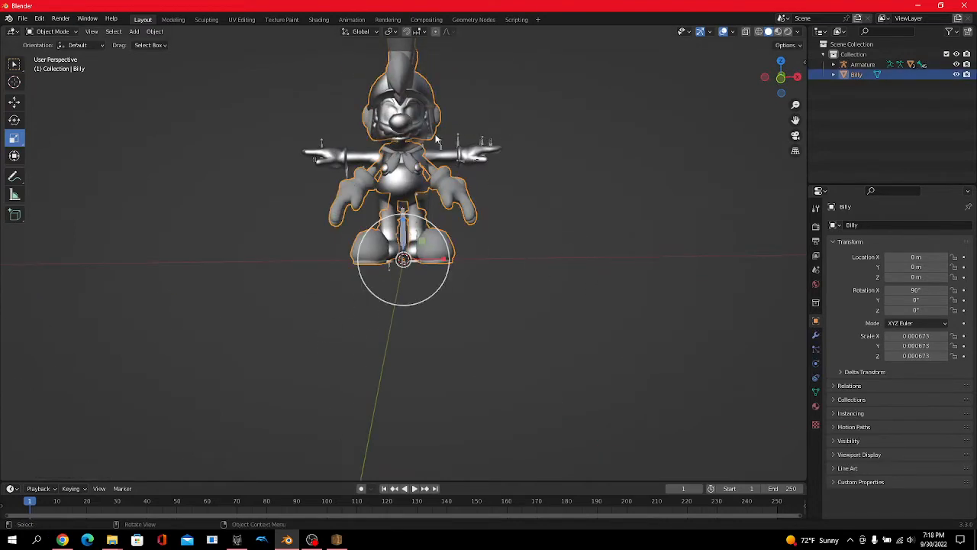
left_click(52, 31)
left_click(57, 52)
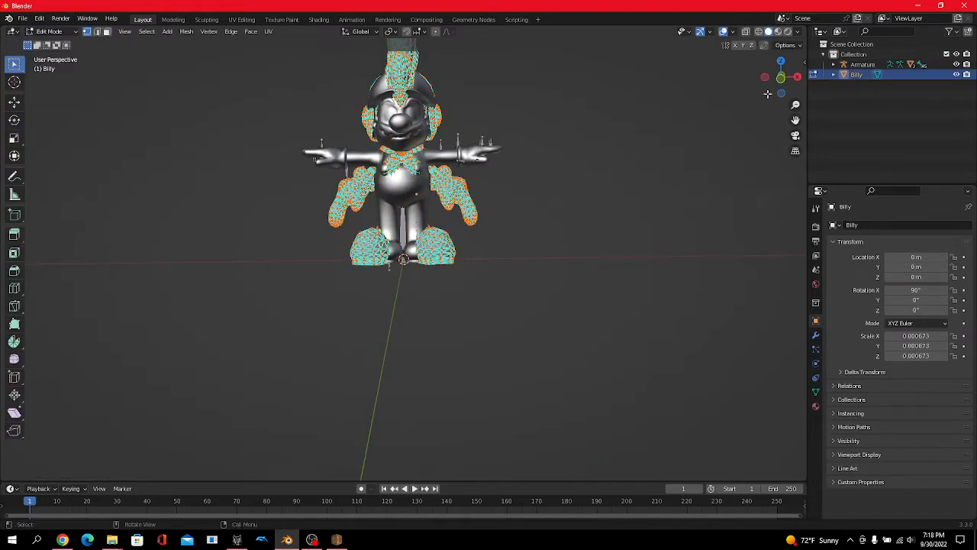
- Examine the Billy mesh against Mario in wireframe display, then return to solid shading
left_click(758, 33)
middle_click_drag(642, 195, 188, 210)
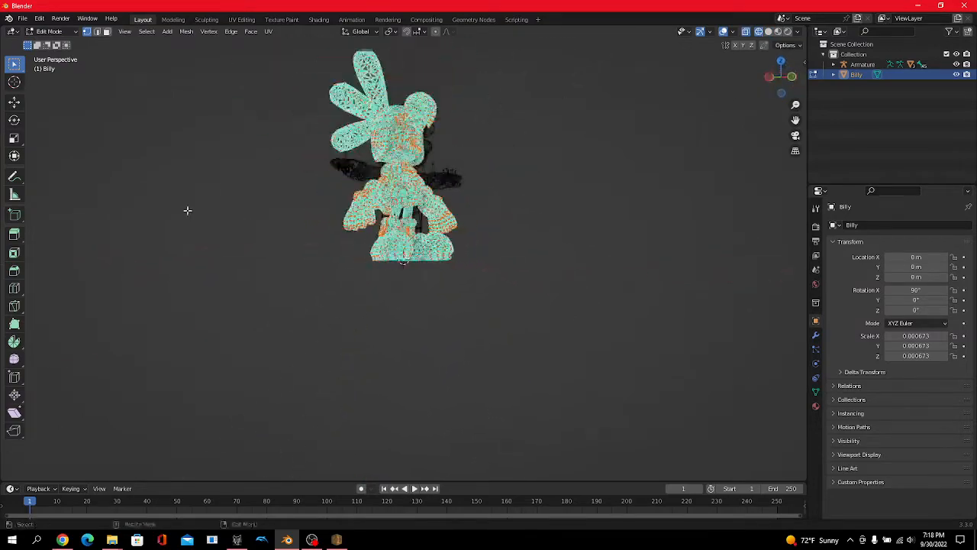
left_click(769, 32)
middle_click_drag(296, 139, 255, 160)
scroll(255, 159, "up", 1)
- Merge the Billy mesh's overlapping vertices by distance
left_click(210, 32)
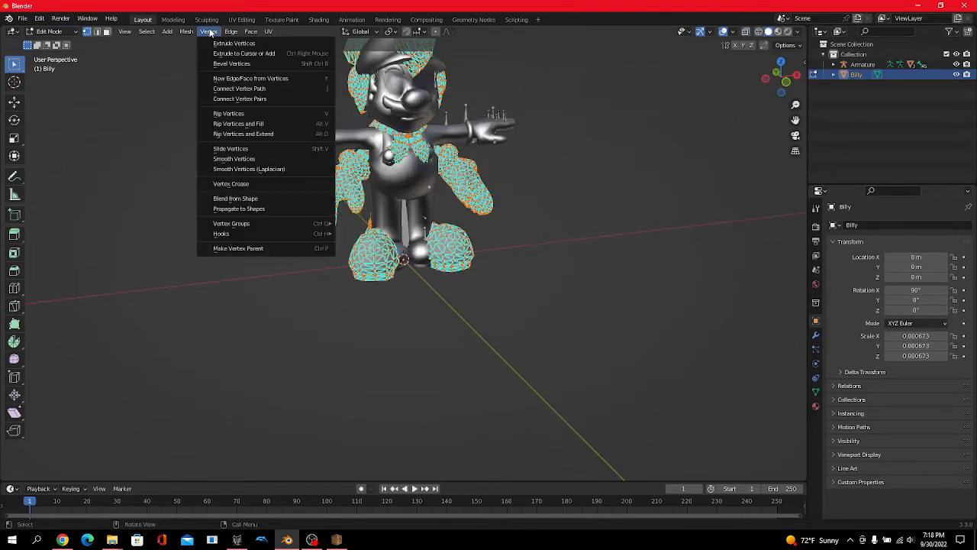
mouse_move(184, 30)
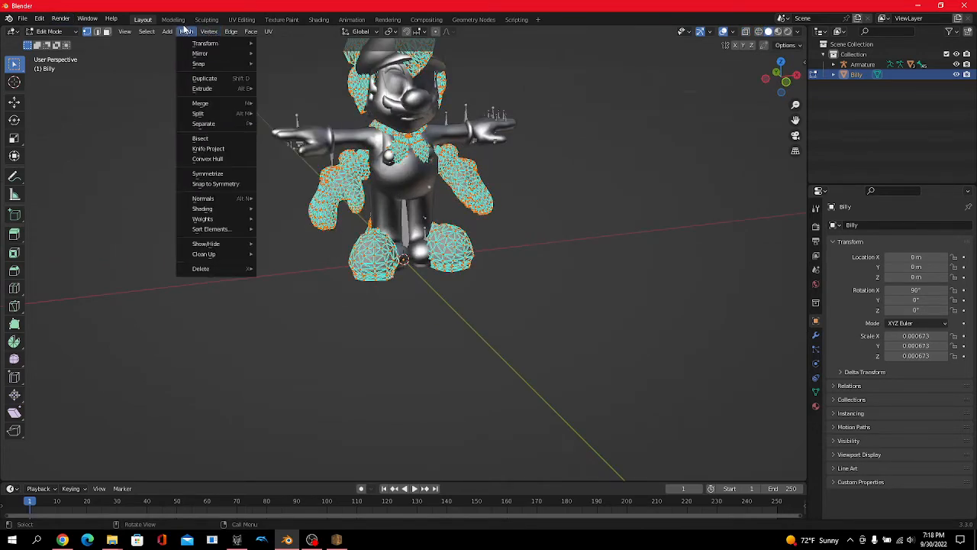
mouse_move(195, 255)
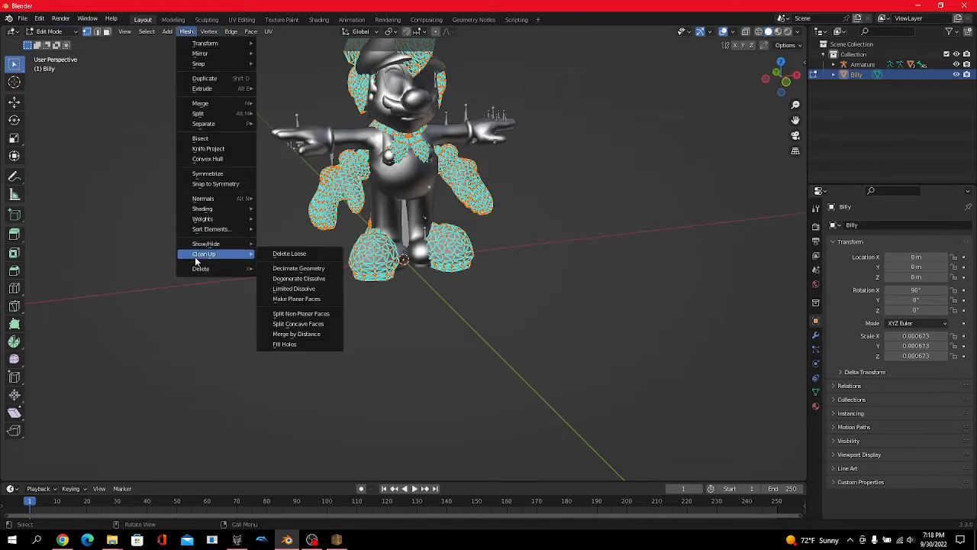
left_click(324, 324)
middle_click_drag(446, 265, 422, 276)
- Return to Object Mode and delete the Billy model from the scene
left_click(47, 31)
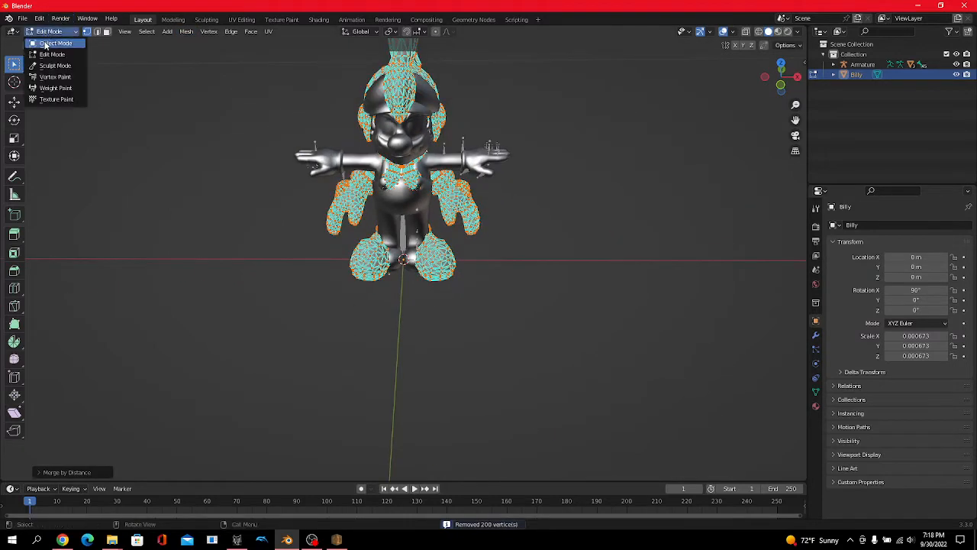
left_click(47, 41)
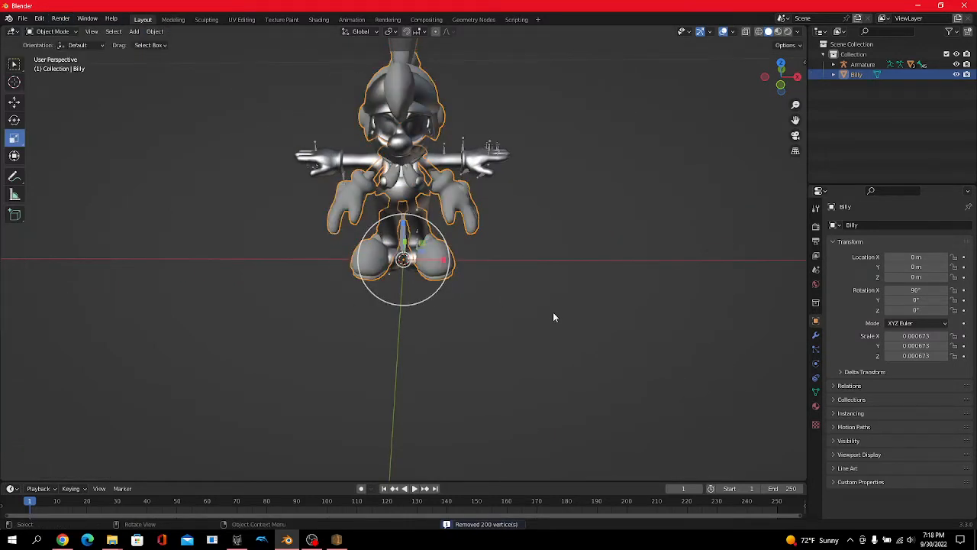
key("Delete")
middle_click_drag(555, 316, 579, 306)
- Import billy(lowpoly).obj from the Billy folder with the legacy Wavefront importer
left_click(22, 19)
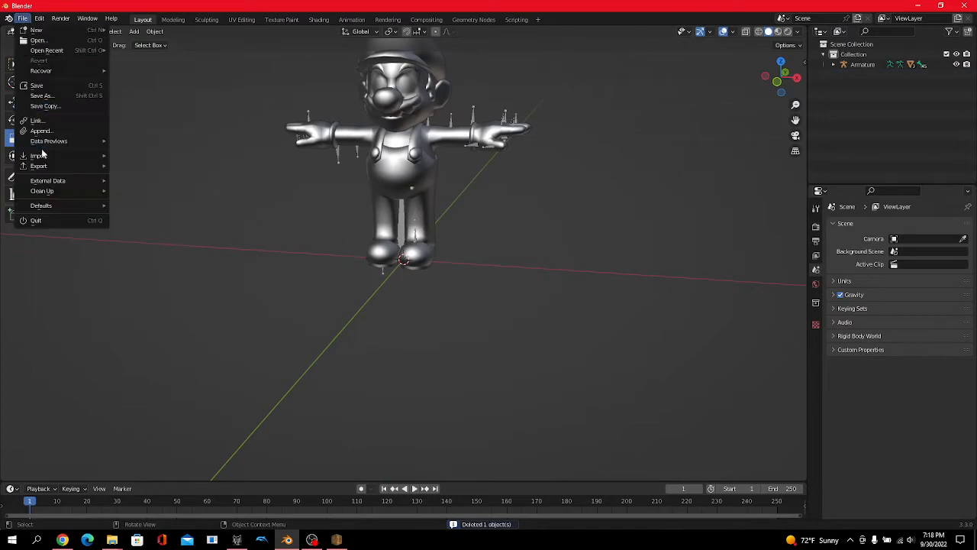
mouse_move(44, 155)
left_click(162, 277)
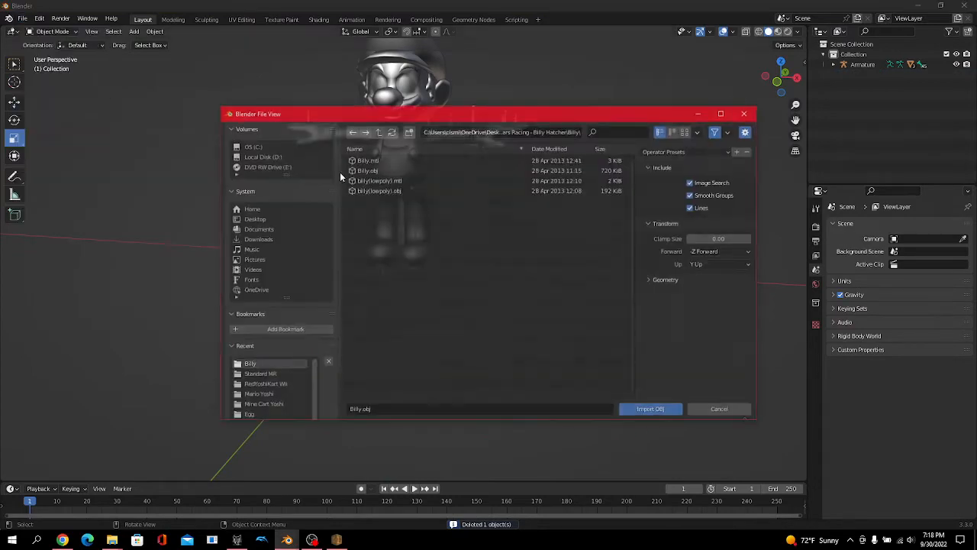
double_click(393, 191)
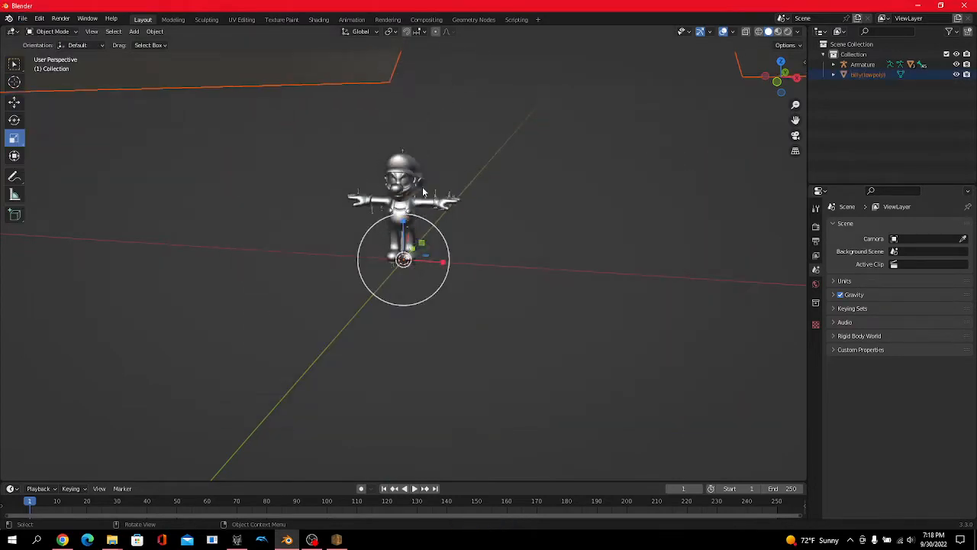
- Scale the low-poly Billy model uniformly down to about 0.000686 so it matches Mario's size
left_click_drag(458, 248, 422, 261)
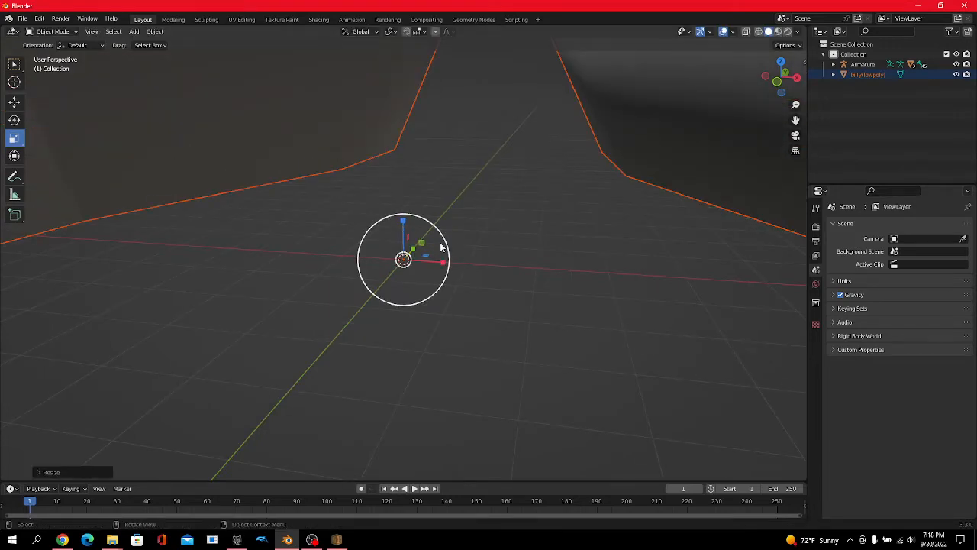
key("s")
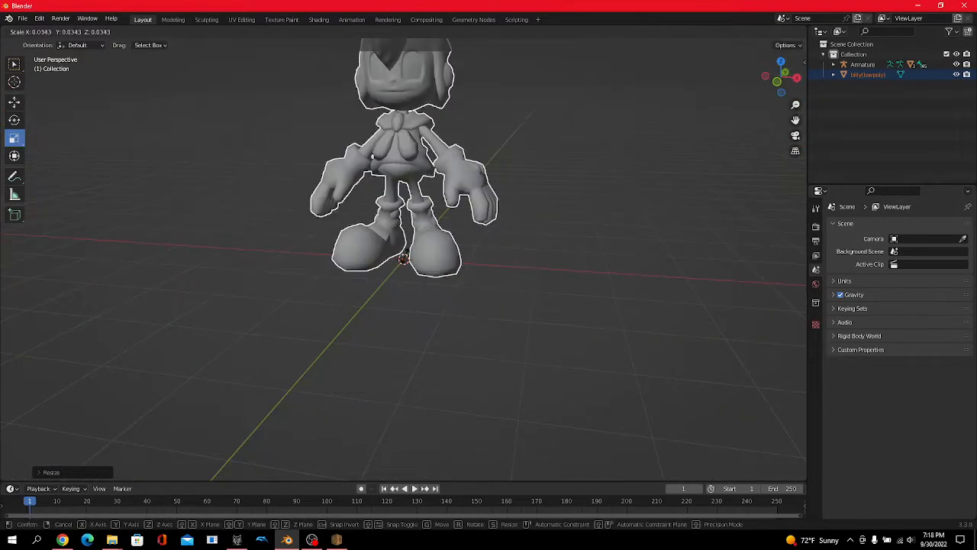
left_click_drag(408, 256, 415, 251)
scroll(420, 246, "up", 5)
scroll(437, 238, "up", 5)
key("s")
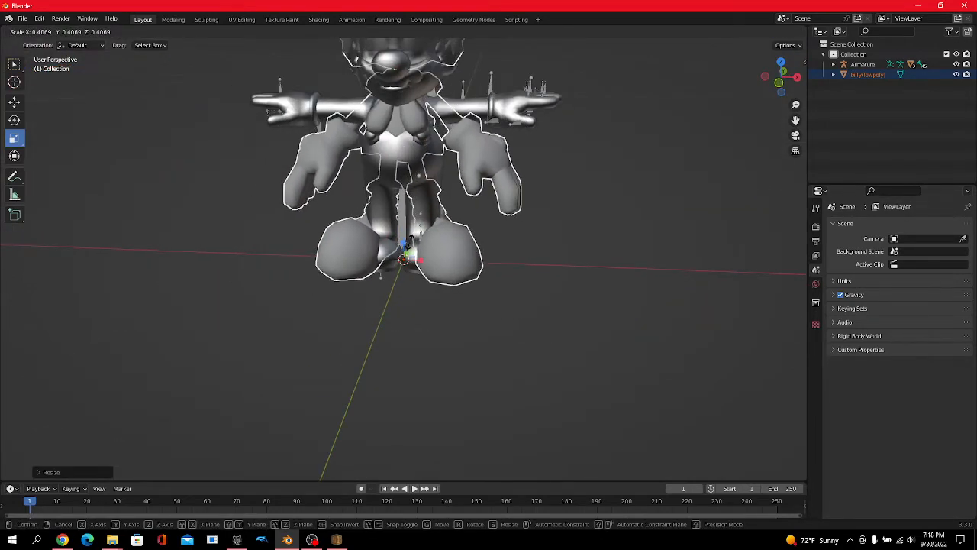
left_click(441, 243)
middle_click_drag(441, 243, 440, 213)
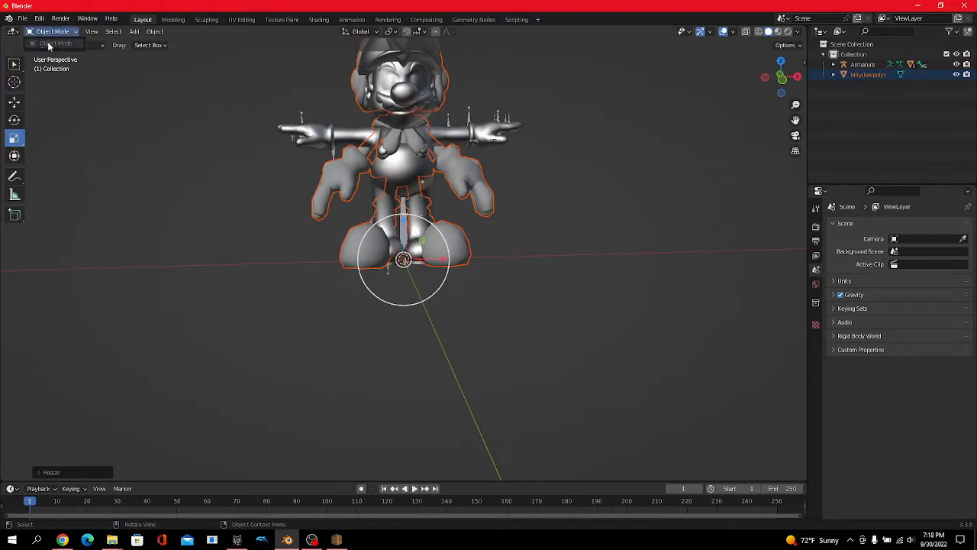
- Select only the low-poly Billy mesh and enter Edit Mode on it
left_click(361, 139)
middle_click_drag(362, 139, 324, 174)
left_click(324, 174)
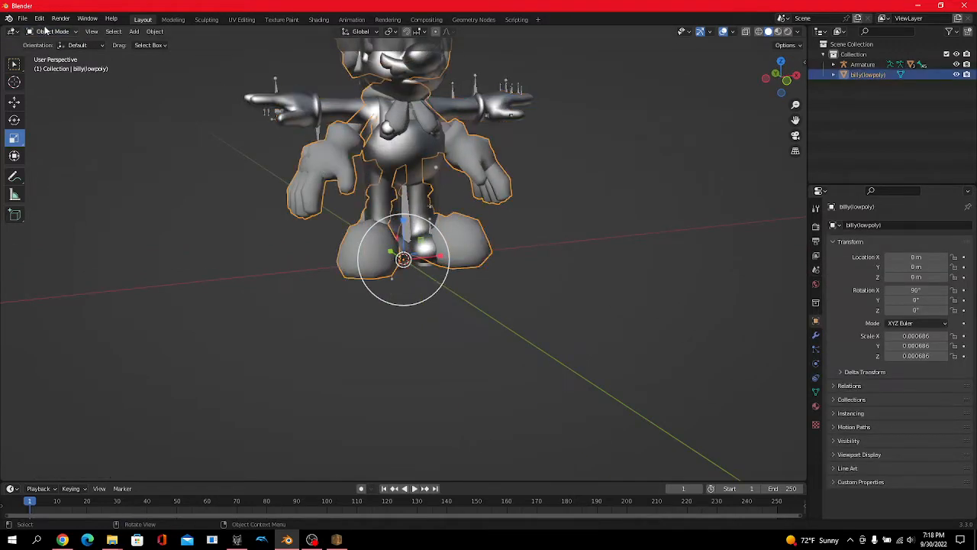
left_click(44, 32)
left_click(50, 53)
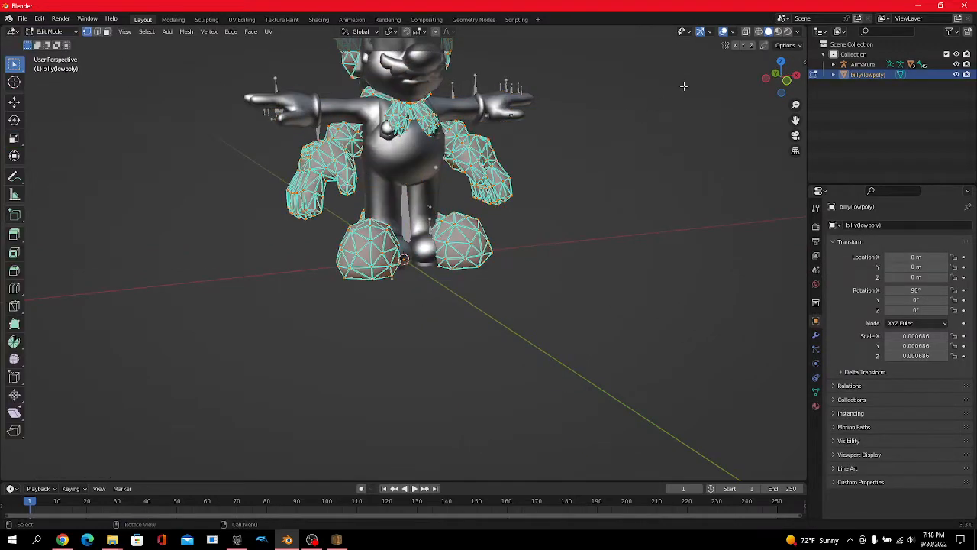
- Box-select the vertices of Billy's left arm through the mesh in wireframe display
left_click(760, 33)
mouse_move(714, 114)
middle_mouse_down()
mouse_move(591, 184)
mouse_move(345, 175)
mouse_move(336, 145)
mouse_move(626, 320)
middle_mouse_up()
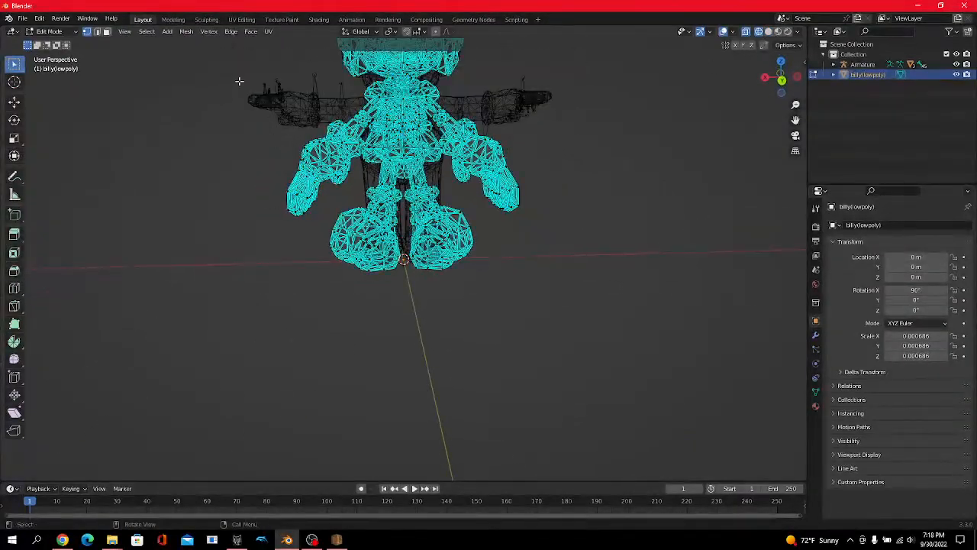
left_click_drag(232, 71, 388, 243)
middle_click_drag(388, 243, 636, 35)
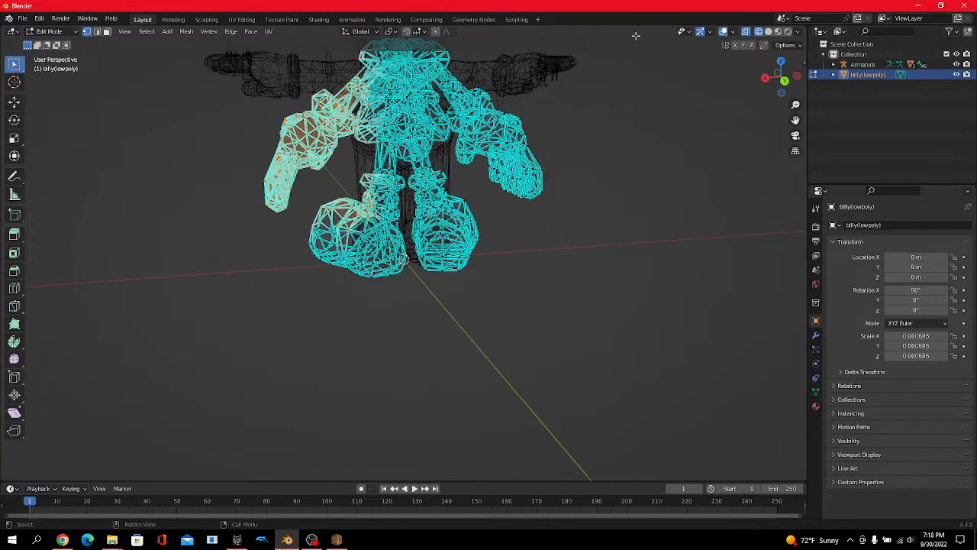
- Return to solid shading and set the viewport colour to Texture
left_click(768, 32)
middle_click_drag(626, 99, 494, 120)
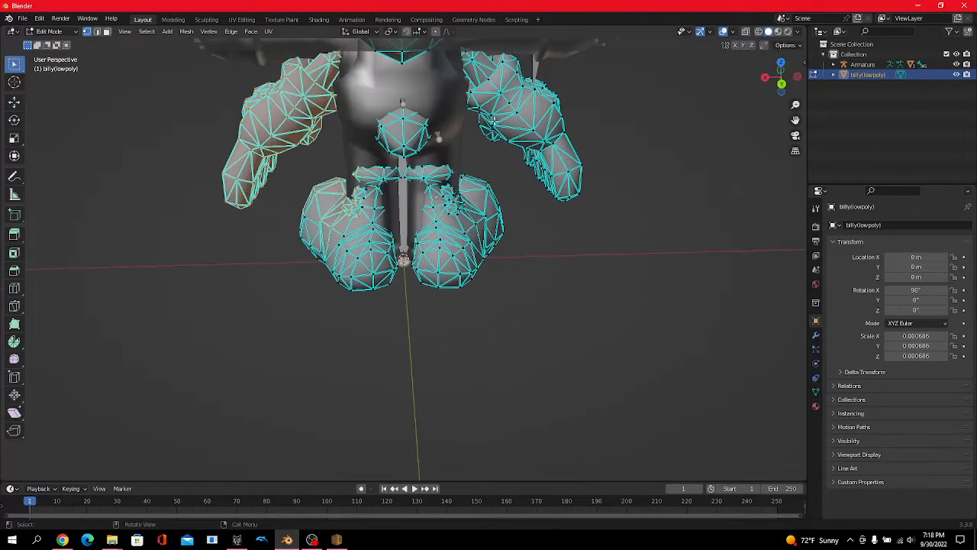
left_click(798, 32)
left_click(833, 170)
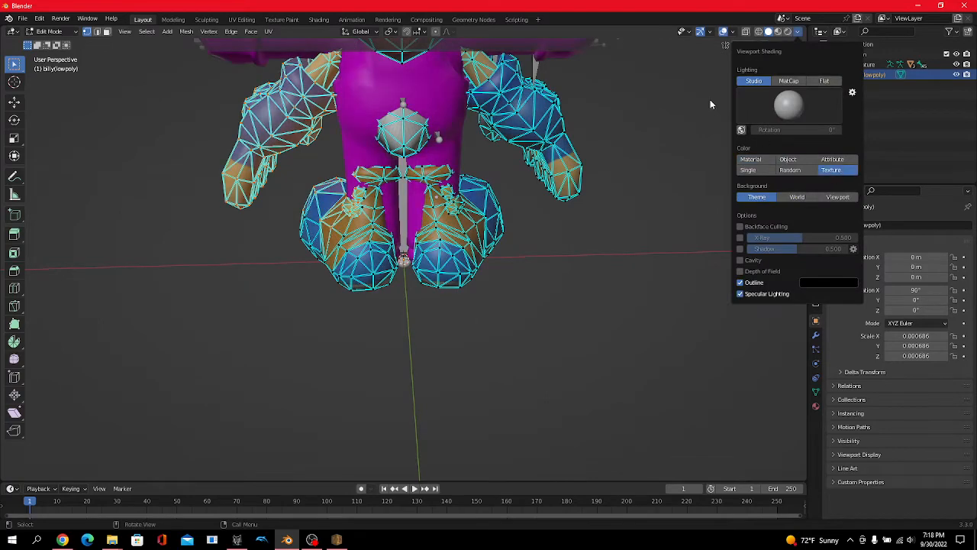
- Remove the left shoe and leg vertices from the arm selection in wireframe display
left_click(749, 33)
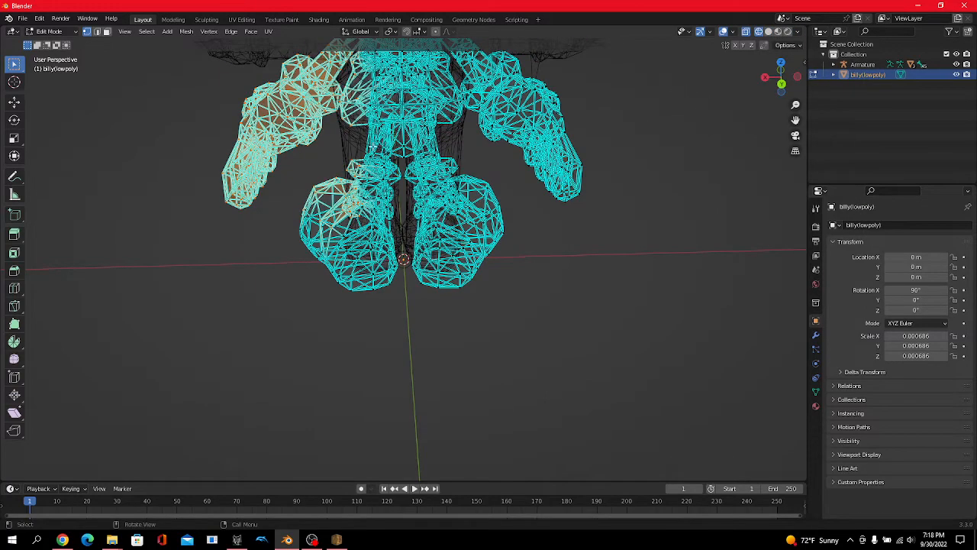
left_click_drag(313, 180, 451, 279, "ctrl")
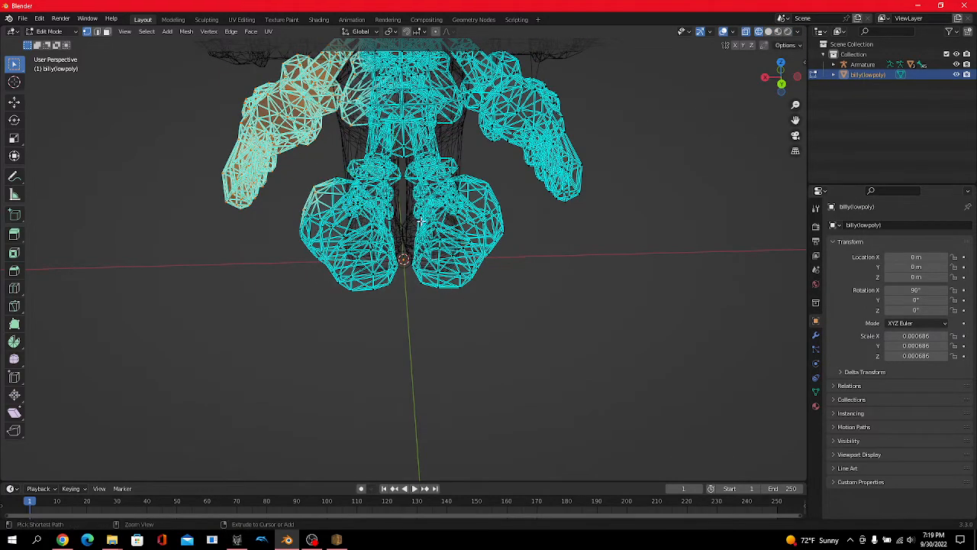
middle_click_drag(313, 174, 324, 144)
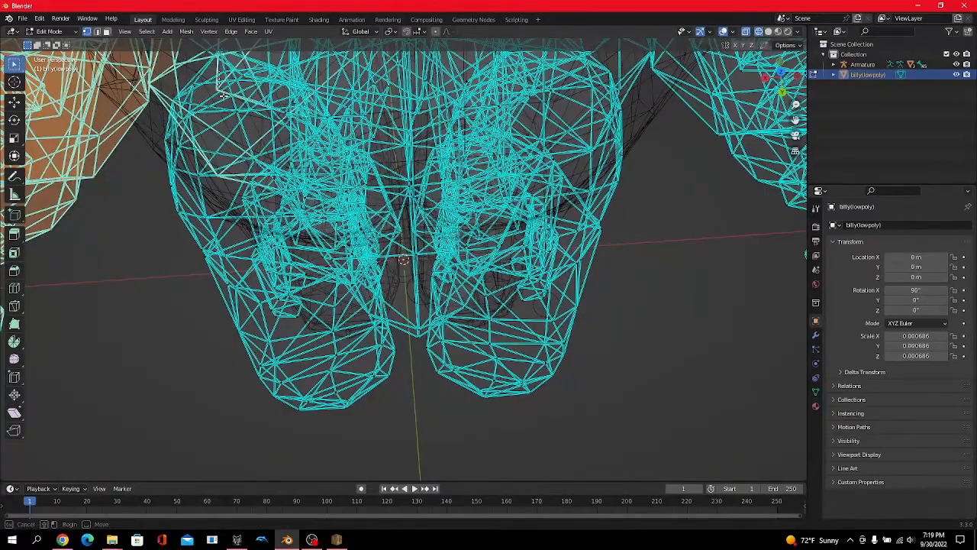
middle_click_drag(219, 96, 321, 153)
mouse_move(404, 259)
middle_mouse_down()
mouse_move(414, 264)
mouse_move(404, 260)
middle_mouse_up()
middle_click_drag(483, 216, 443, 145)
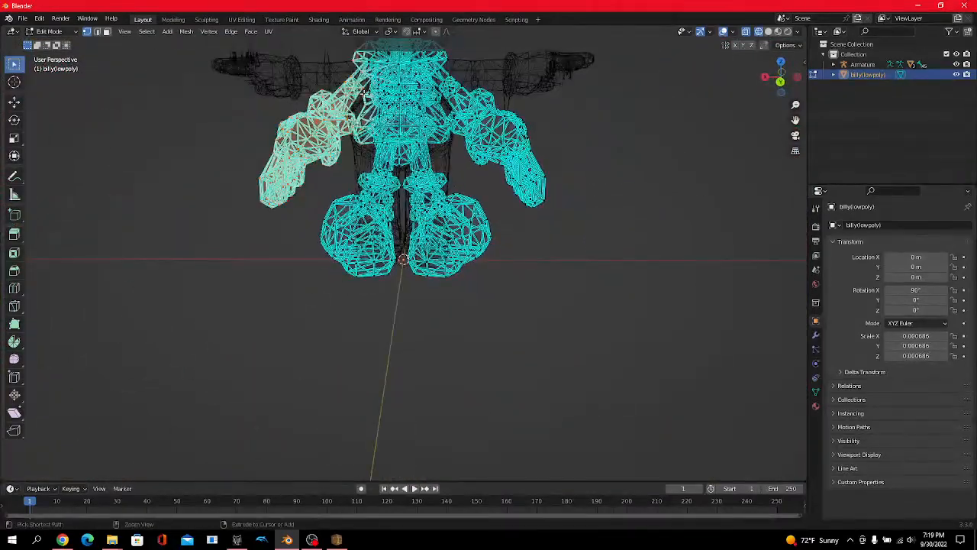
- Trim stray torso vertices from the selection where the left arm meets the shoulder
middle_click_drag(371, 124, 376, 130)
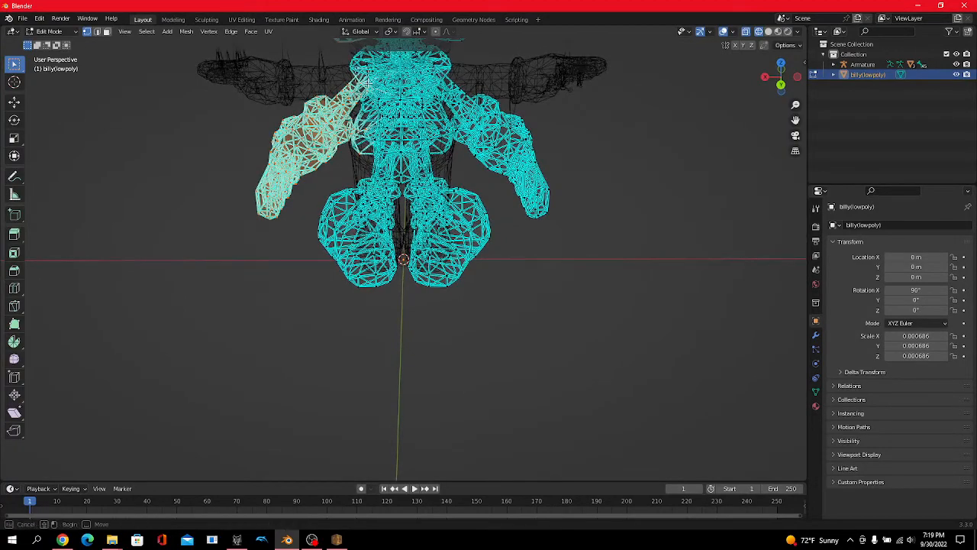
middle_click_drag(380, 102, 393, 82)
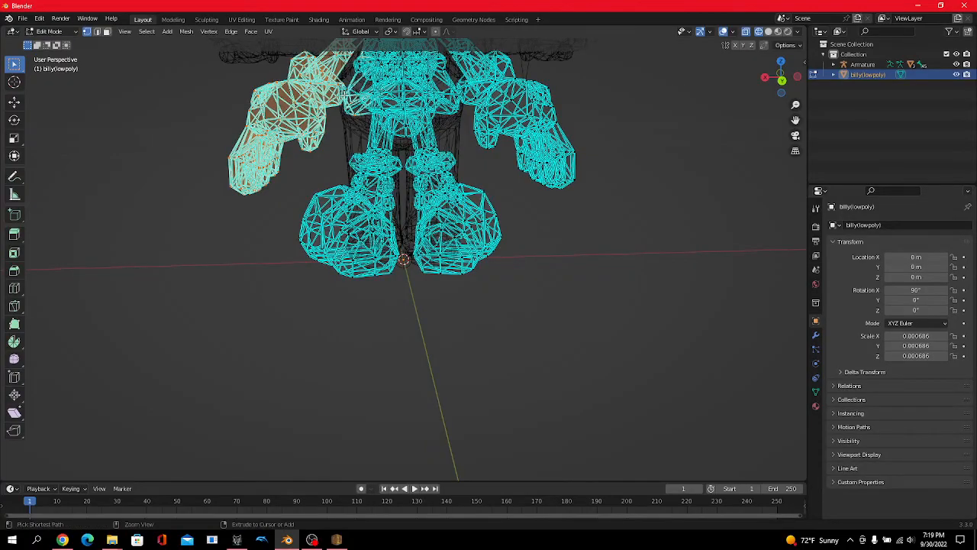
middle_click_drag(360, 121, 561, 200)
scroll(561, 200, "up", 3)
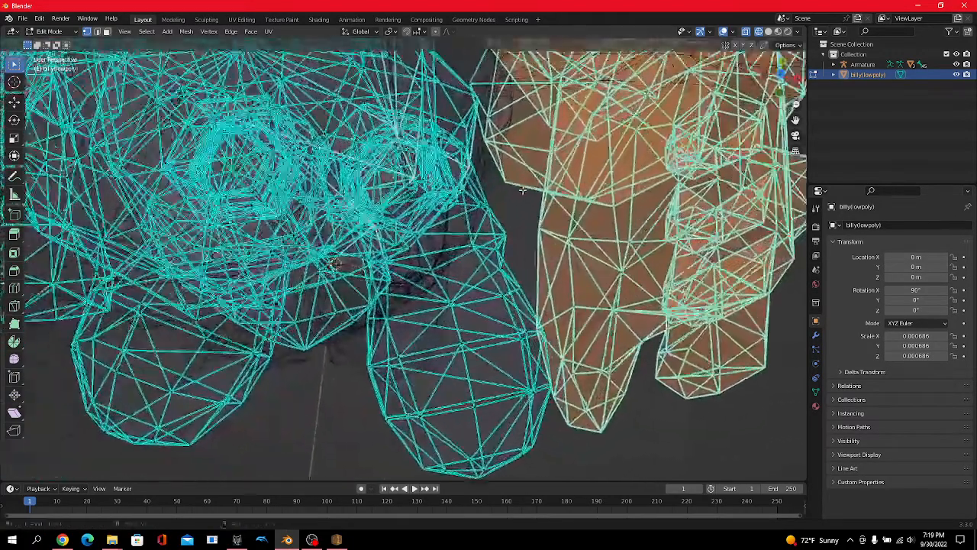
scroll(495, 90, "down", 8)
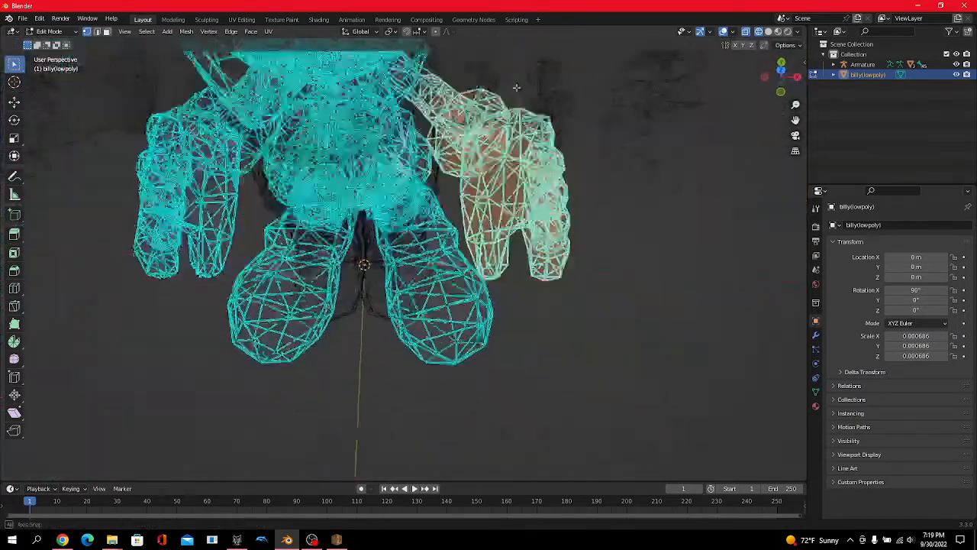
- Try to rotate the selected left arm by about -10° around the global Y axis
left_click(17, 120)
scroll(372, 164, "up", 2)
middle_click_drag(372, 165, 369, 118)
left_click_drag(495, 122, 802, 60)
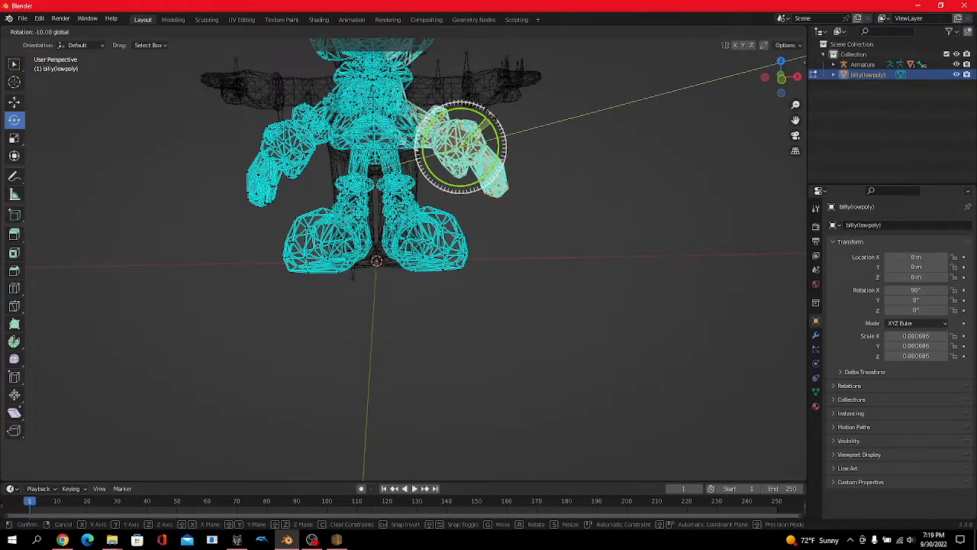
left_click_drag(489, 110, 492, 111)
key("ctrl+z")
middle_click_drag(537, 122, 505, 113)
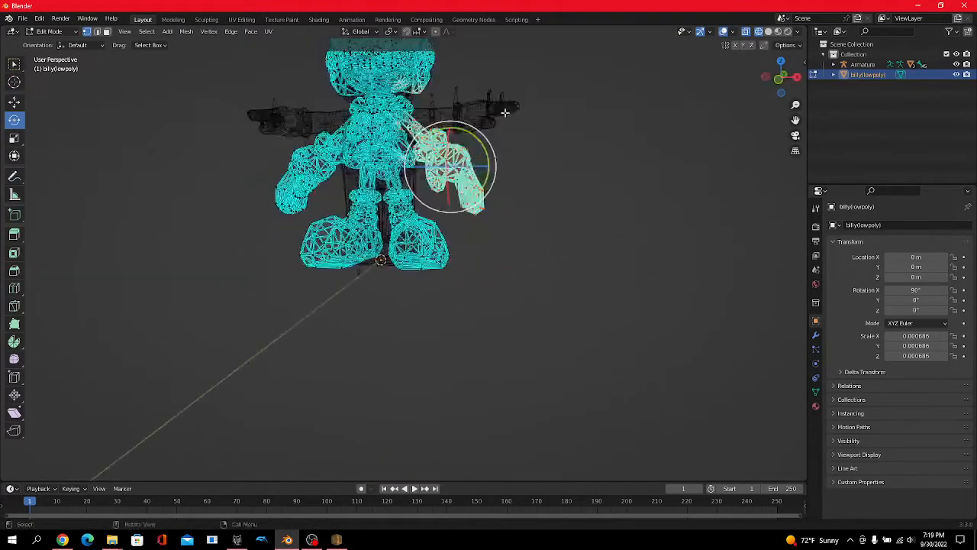
- Deselect the stray head vertices and examine the arm selection around the shoulder from several angles
left_click_drag(431, 96, 433, 96, "ctrl")
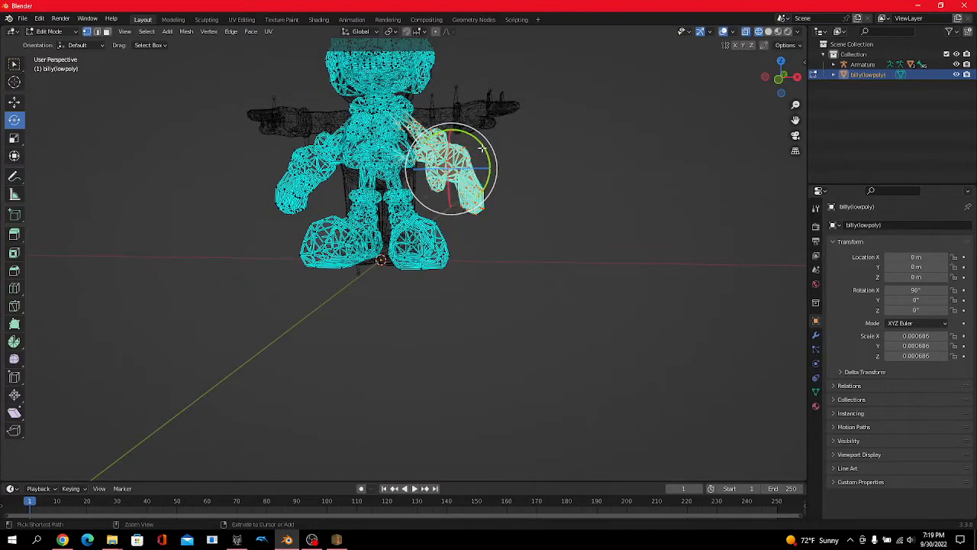
left_click_drag(484, 143, 472, 138, "ctrl")
middle_click_drag(472, 138, 243, 154)
scroll(427, 122, "up", 2)
middle_click_drag(485, 115, 394, 176)
scroll(460, 142, "up", 4)
scroll(280, 168, "down", 4)
scroll(279, 169, "up", 2)
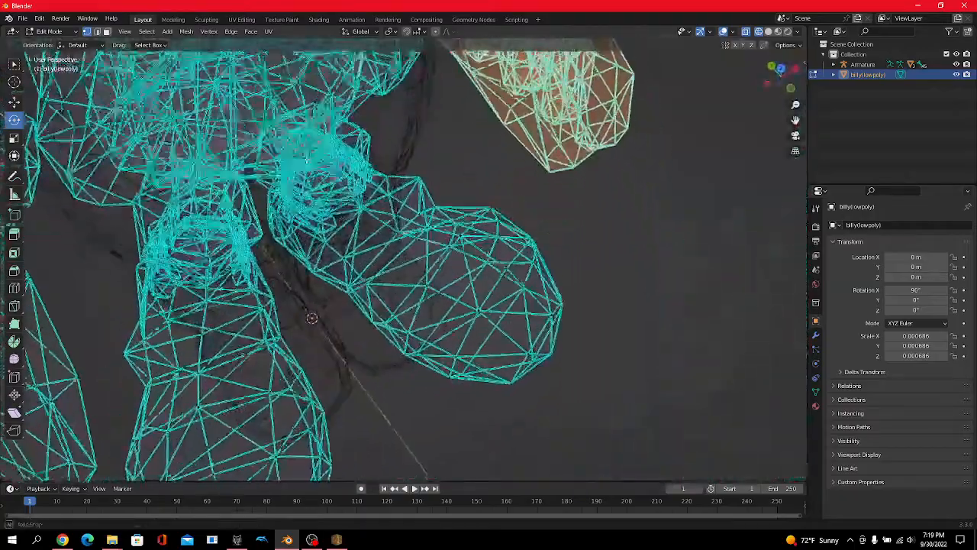
scroll(280, 168, "down", 3)
middle_click_drag(280, 169, 325, 71)
scroll(326, 71, "down", 2)
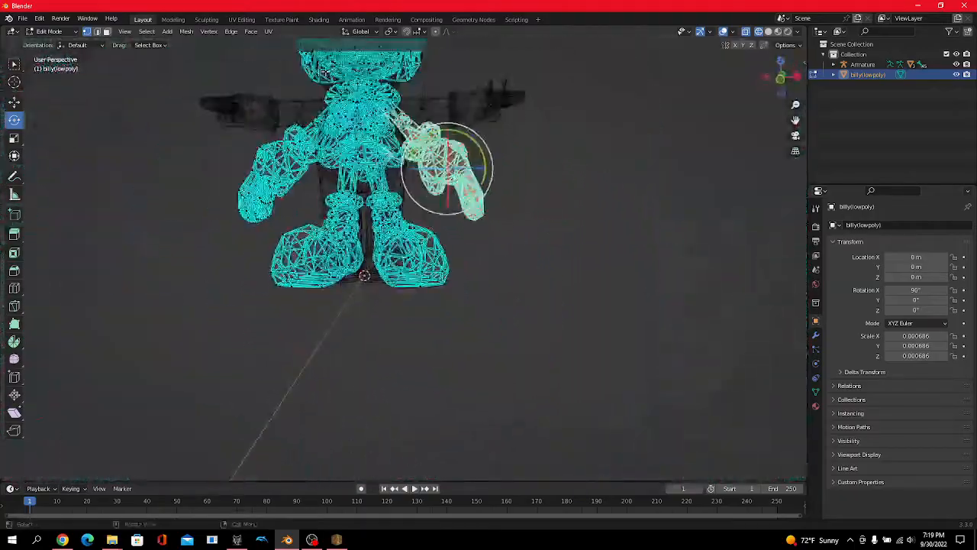
- Return to Object Mode and delete the low-poly Billy model from the scene
left_click(49, 32)
left_click(47, 46)
left_click(357, 114)
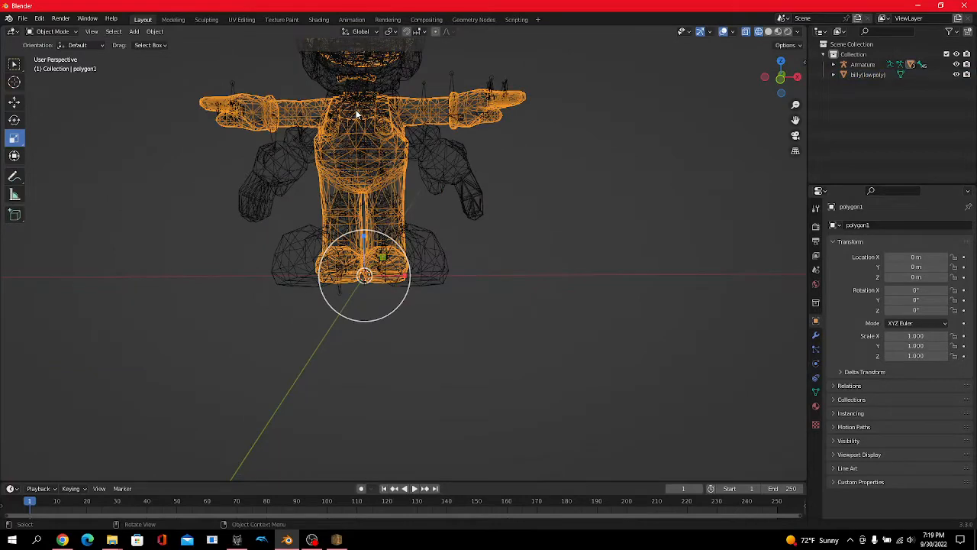
left_click(430, 179)
key("Delete")
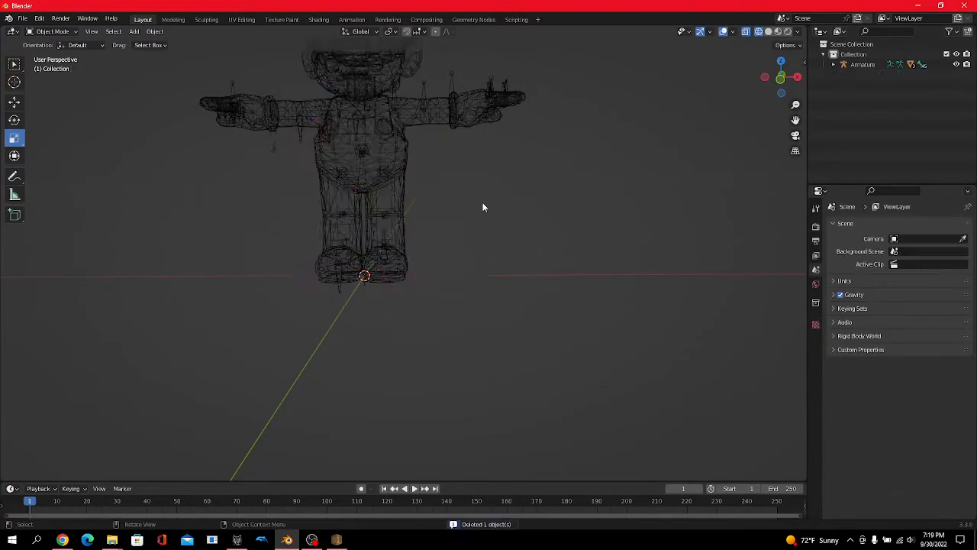
- Switch to Chrome and search The Models Resource for "Billy"
scroll(484, 207, "down", 3)
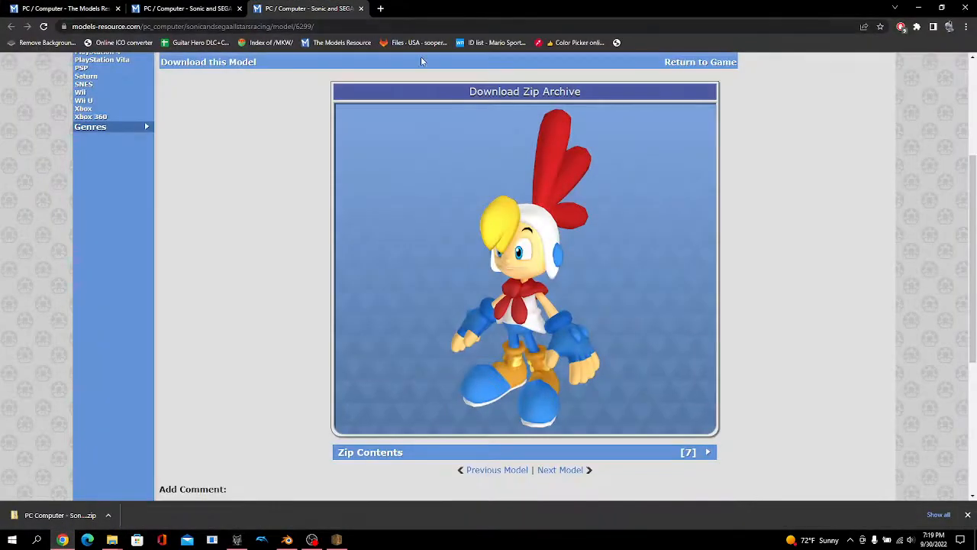
scroll(442, 92, "up", 3)
left_click(441, 83)
type("Billy")
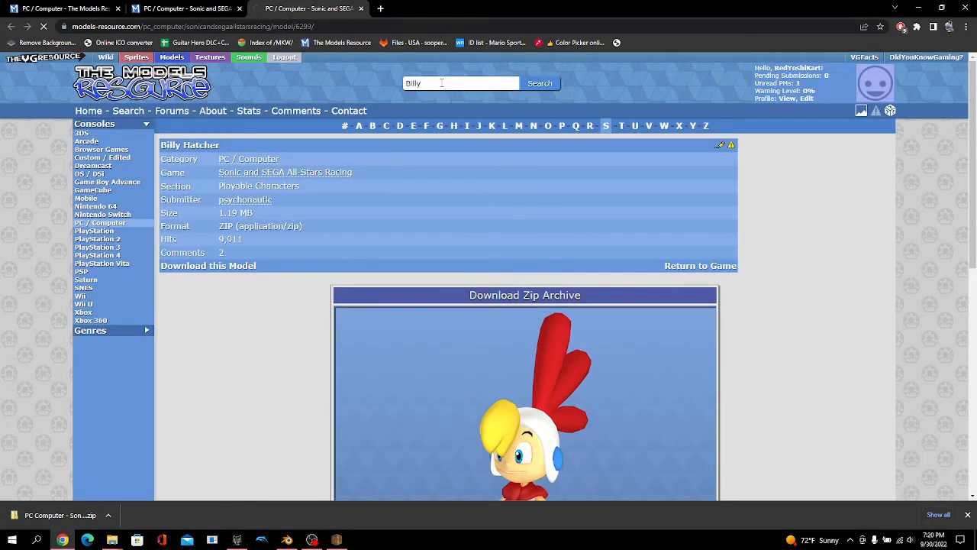
- Run the "Billy" search and examine the GameCube Billy model alongside the other results on The Models Resource
key("Return")
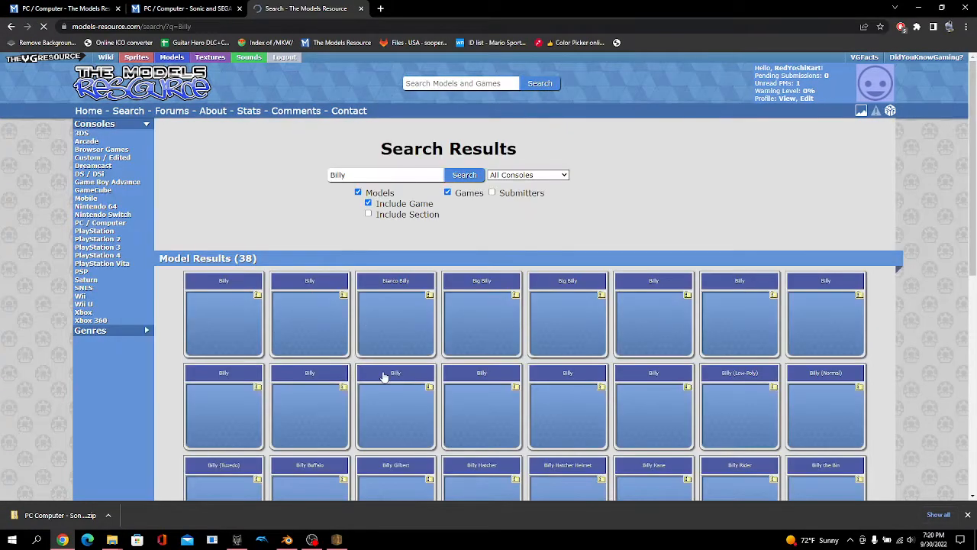
left_click(306, 336)
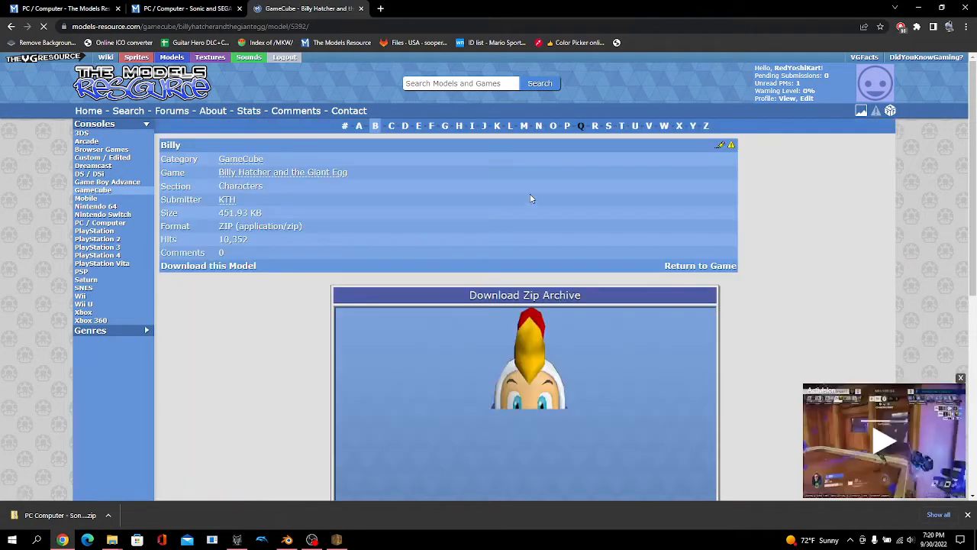
scroll(526, 150, "down", 3)
scroll(542, 227, "down", 3)
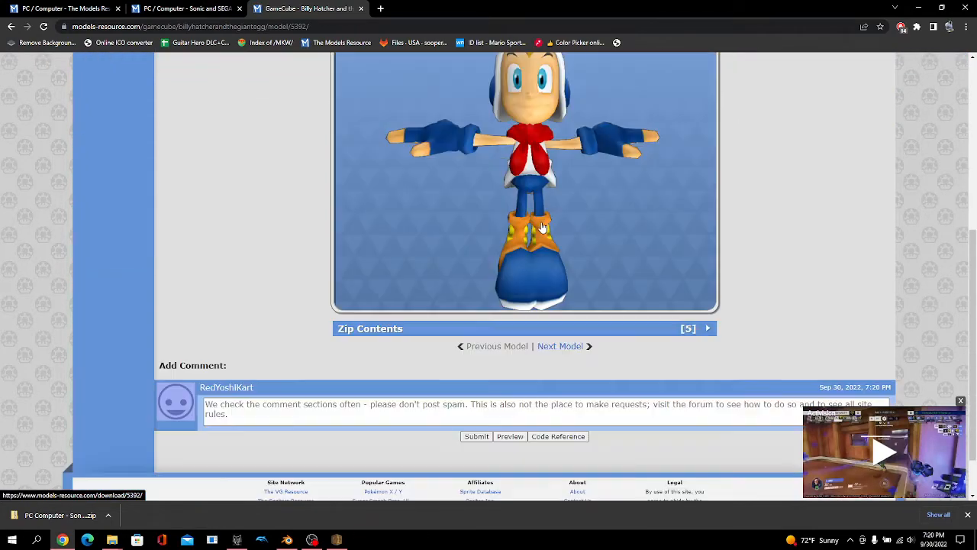
scroll(626, 323, "up", 3)
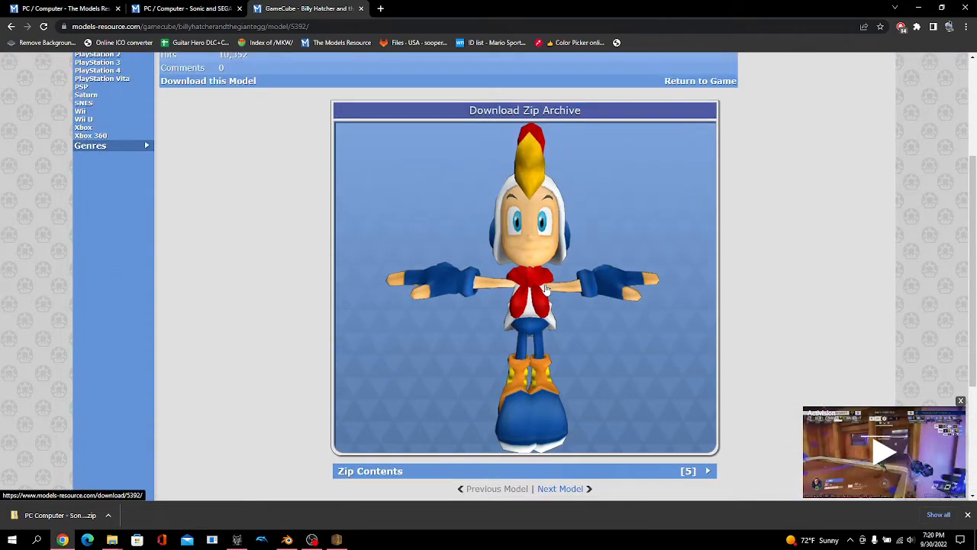
left_click(10, 26)
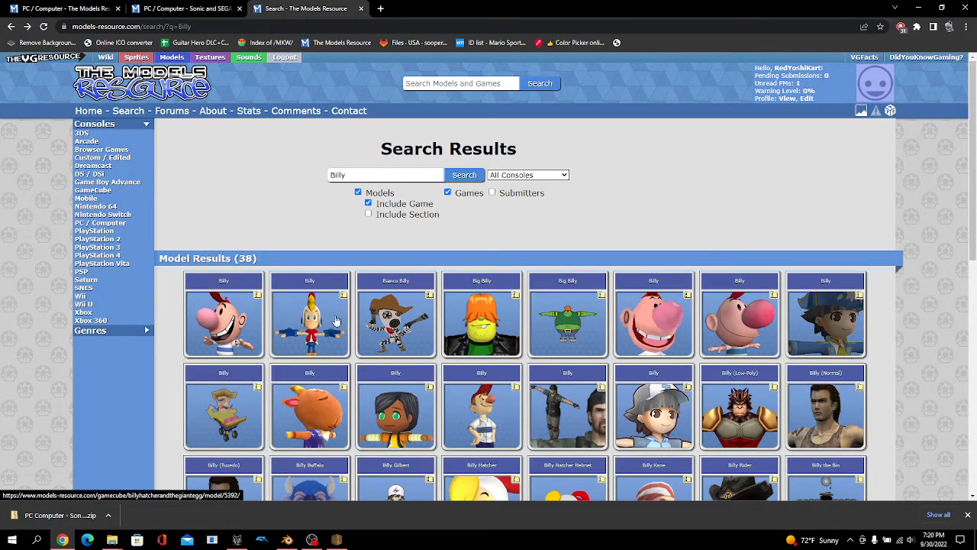
scroll(337, 321, "down", 3)
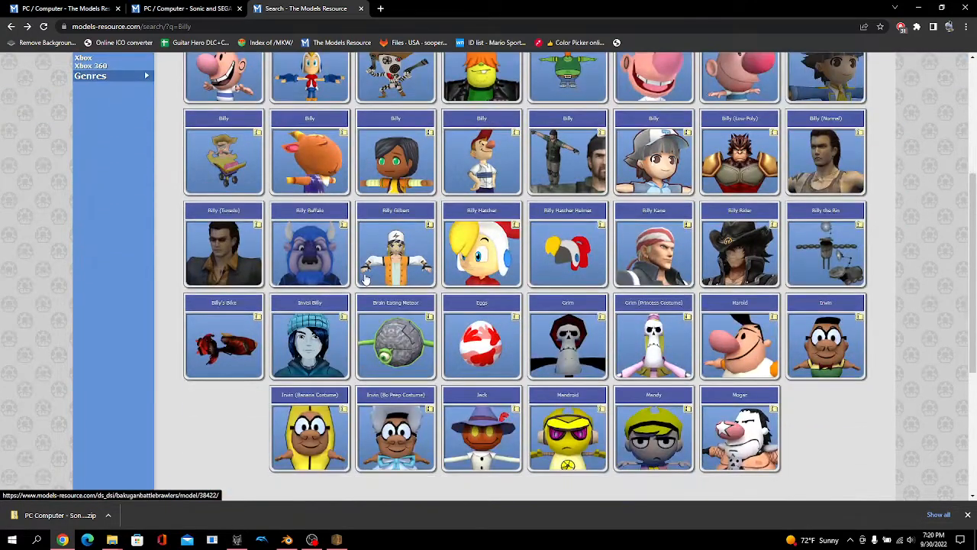
scroll(366, 281, "up", 3)
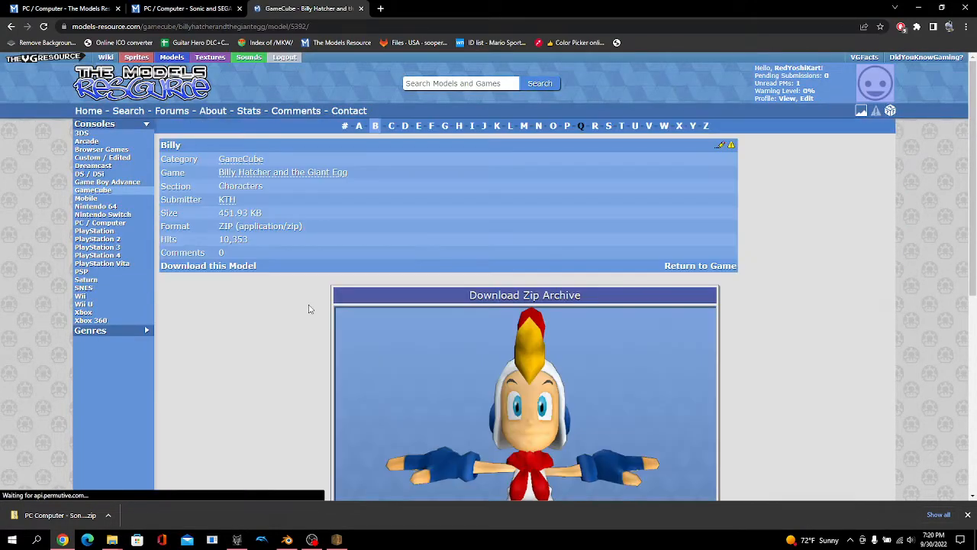
- Download the GameCube Billy Hatcher and the Giant Egg model's zip archive into the MP9 folder
scroll(310, 309, "down", 2)
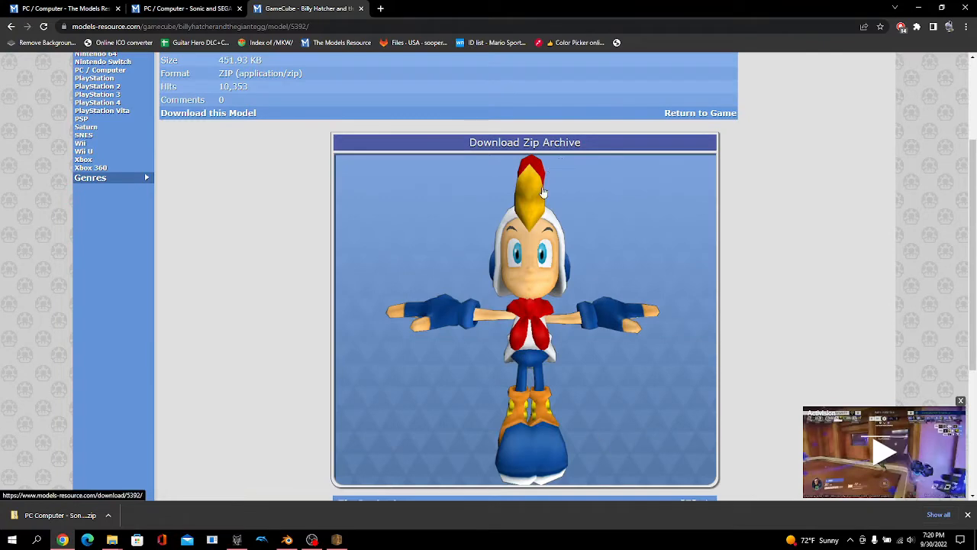
left_click(544, 145)
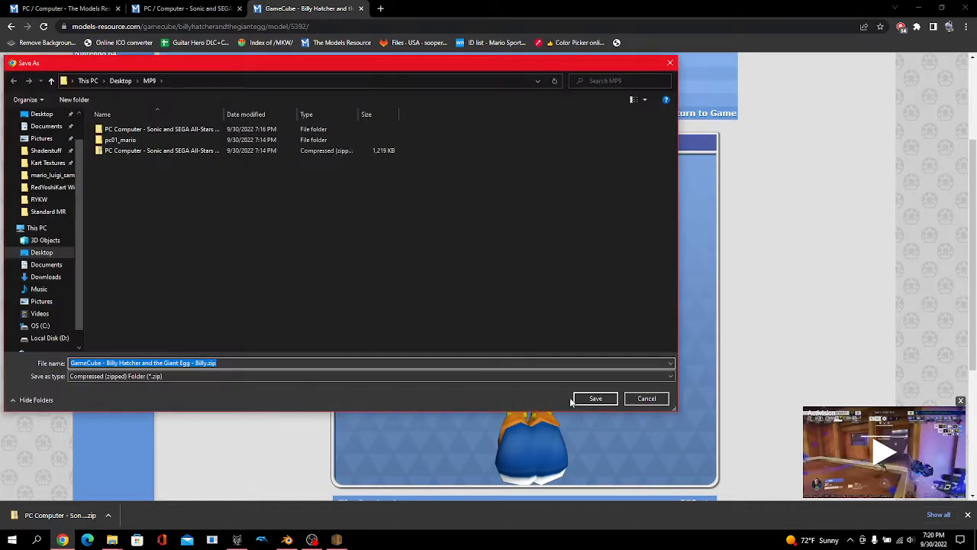
left_click(594, 398)
- In File Explorer's MP9 folder, extract the GameCube - Billy Hatcher and the Giant Egg - Billy zip into its own subfolder
mouse_move(112, 539)
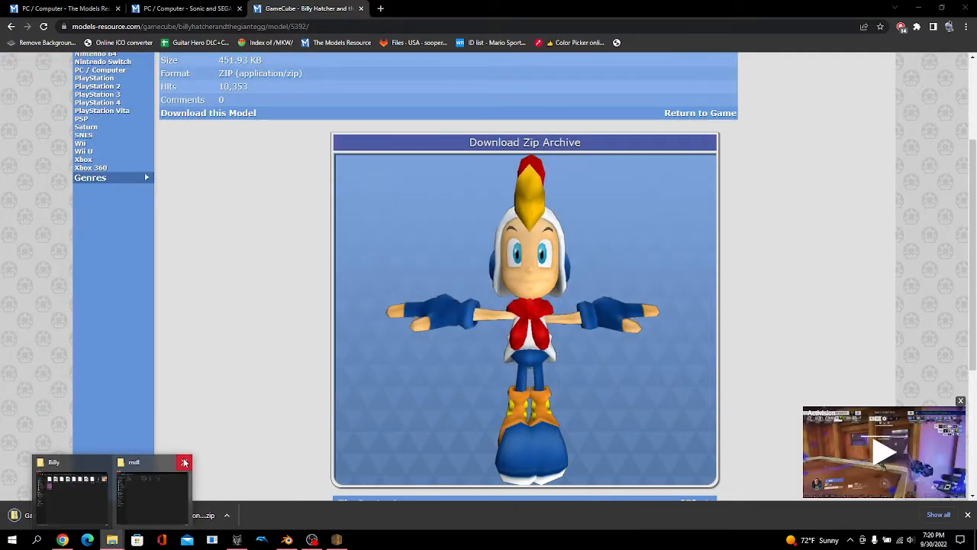
left_click(91, 481)
left_click(458, 49)
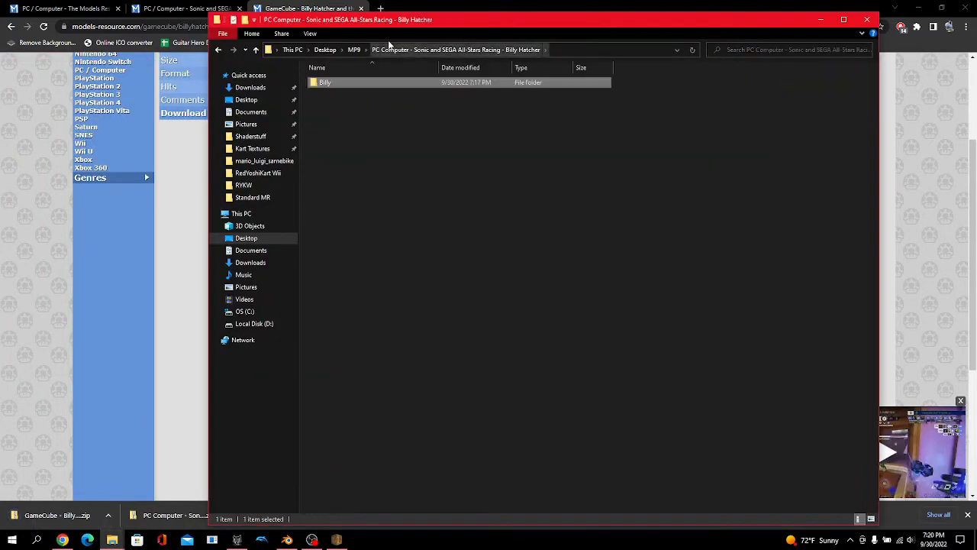
left_click(354, 50)
right_click(355, 108)
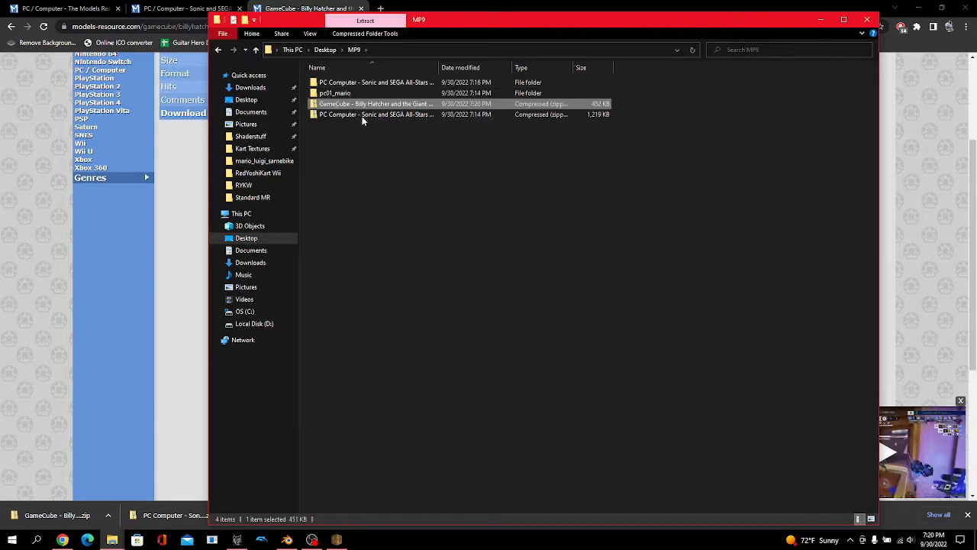
mouse_move(424, 164)
left_click(522, 188)
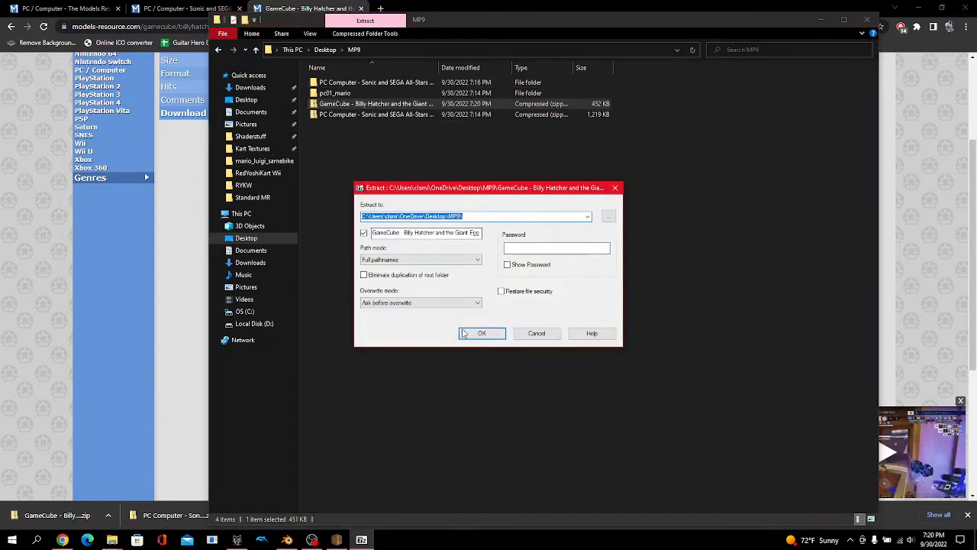
left_click(481, 334)
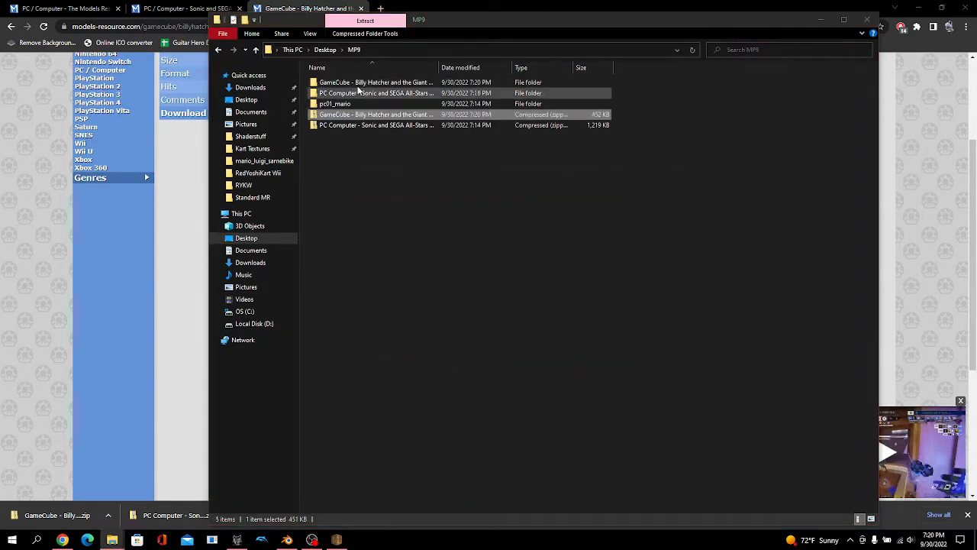
- Open the extracted archive's inner Billy folder and preview its model and texture files as thumbnails
double_click(356, 82)
double_click(374, 81)
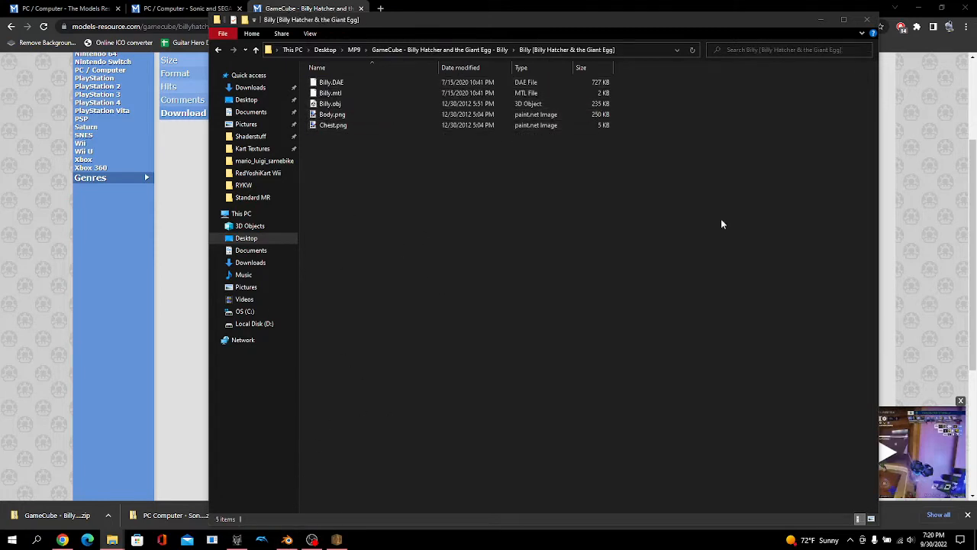
left_click(870, 520)
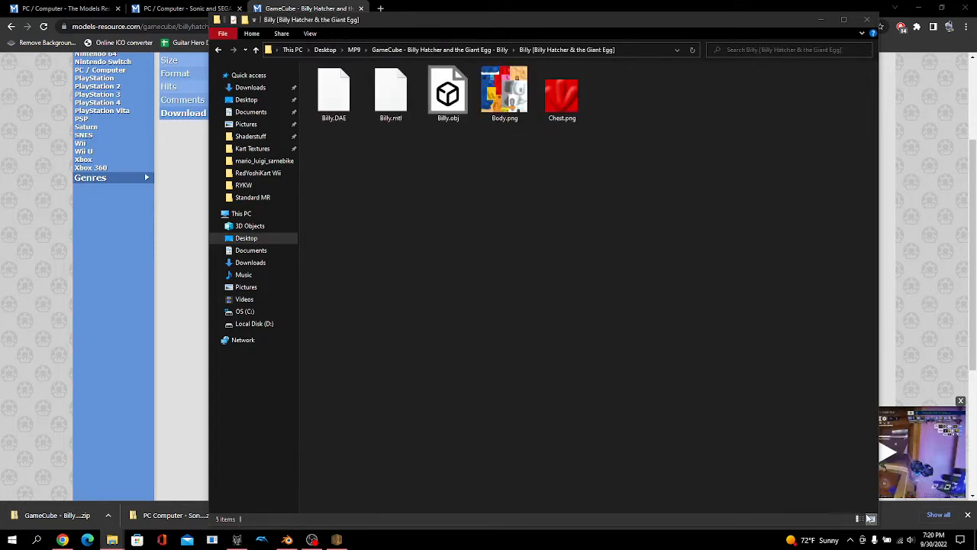
left_click(859, 518)
- Select Billy.obj and Billy.mtl, switch to FBX Converter and remove all files from its source list
left_click(377, 102)
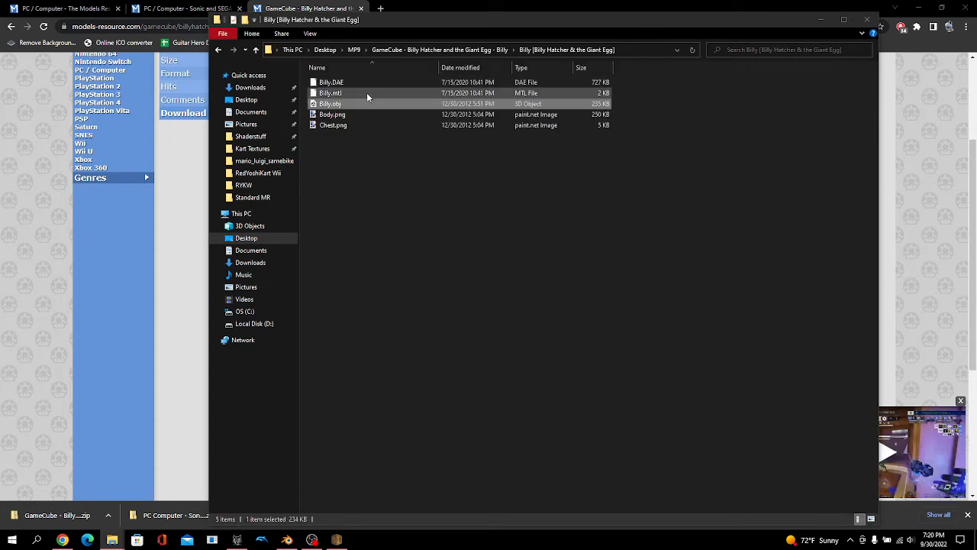
left_click(366, 94, "ctrl")
left_click(237, 539)
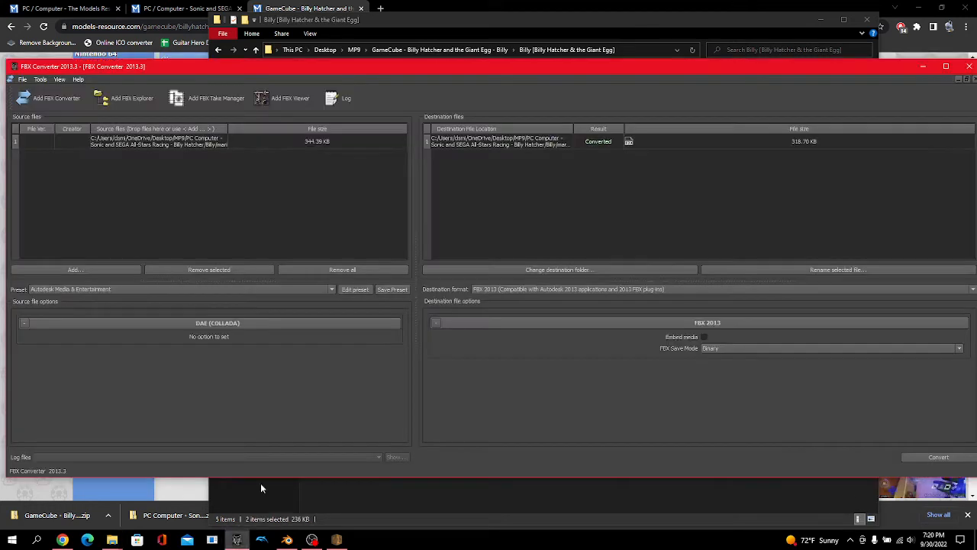
left_click(384, 268)
left_click(387, 498)
- Add Billy.obj with its Billy.mtl to the converter's source files and convert the model to FBX 2013
left_click(331, 92)
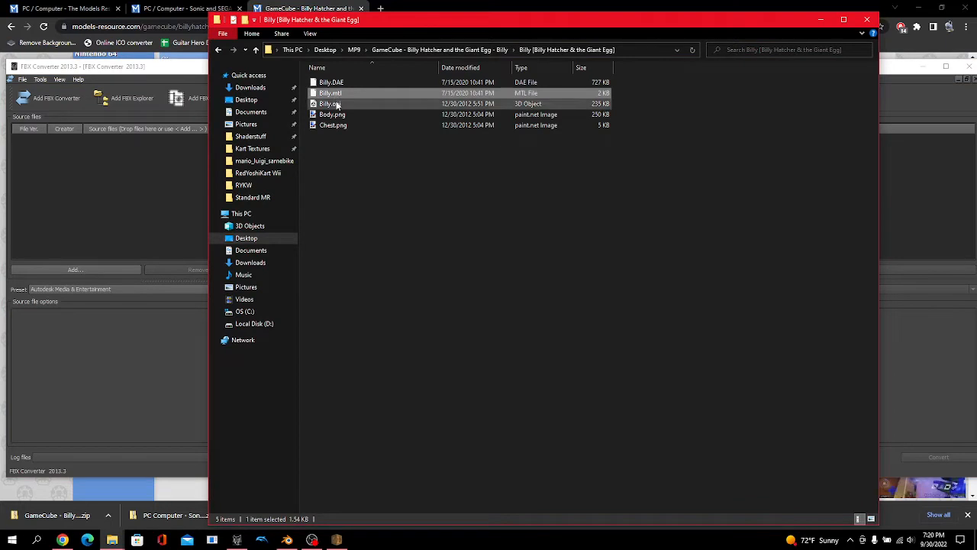
left_click(330, 104, "ctrl")
left_click_drag(330, 103, 198, 157)
left_click(192, 74)
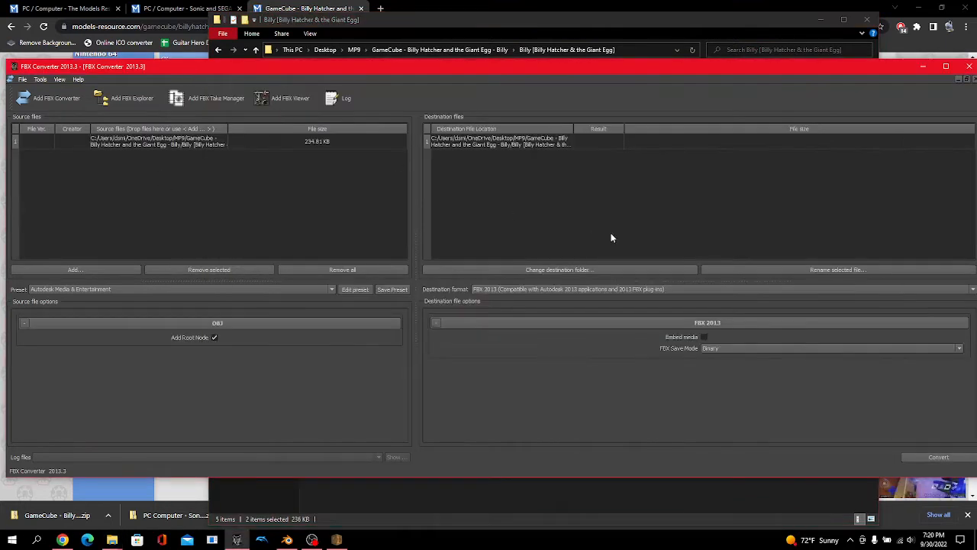
left_click(937, 459)
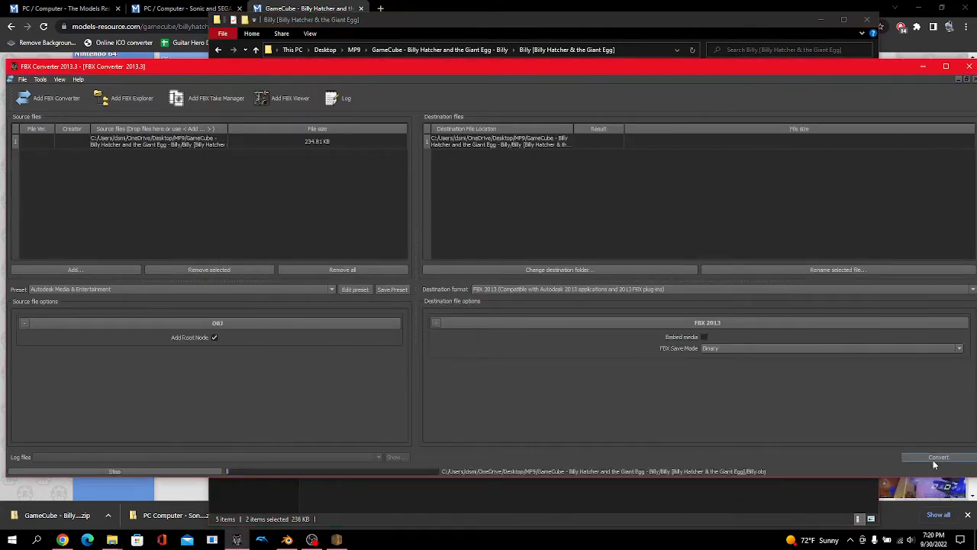
- Switch to Blender and import the converted Billy FBX from the extracted GameCube model's inner folder
left_click(289, 540)
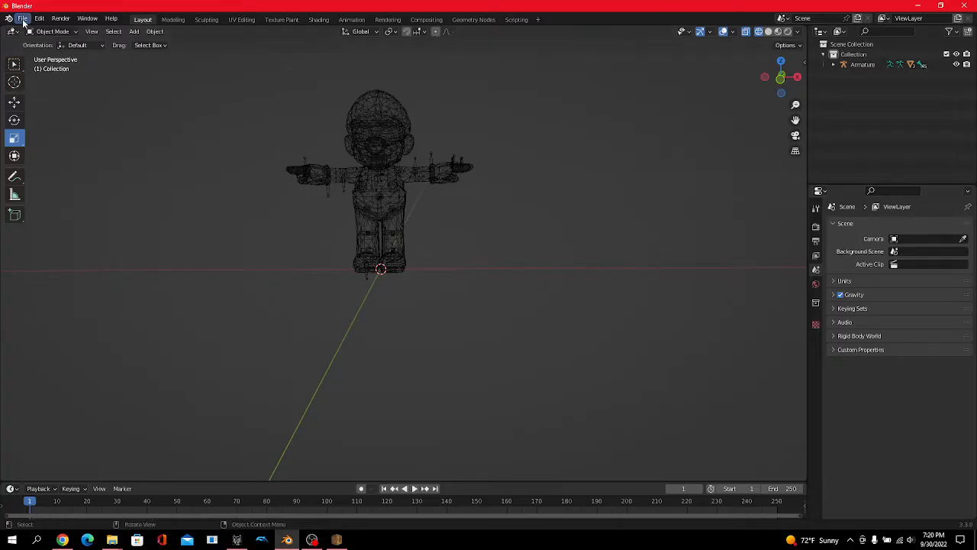
left_click(24, 20)
mouse_move(59, 158)
left_click(140, 261)
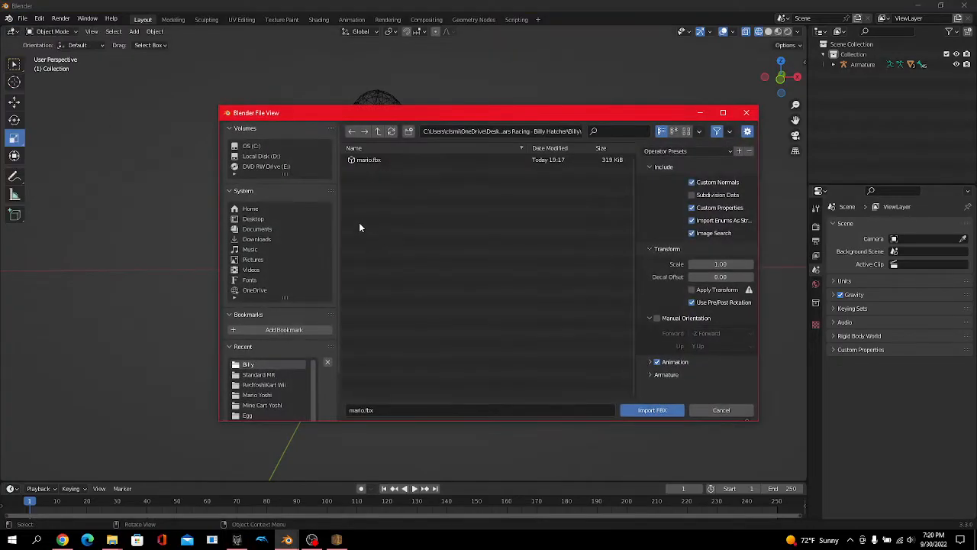
left_click(375, 135)
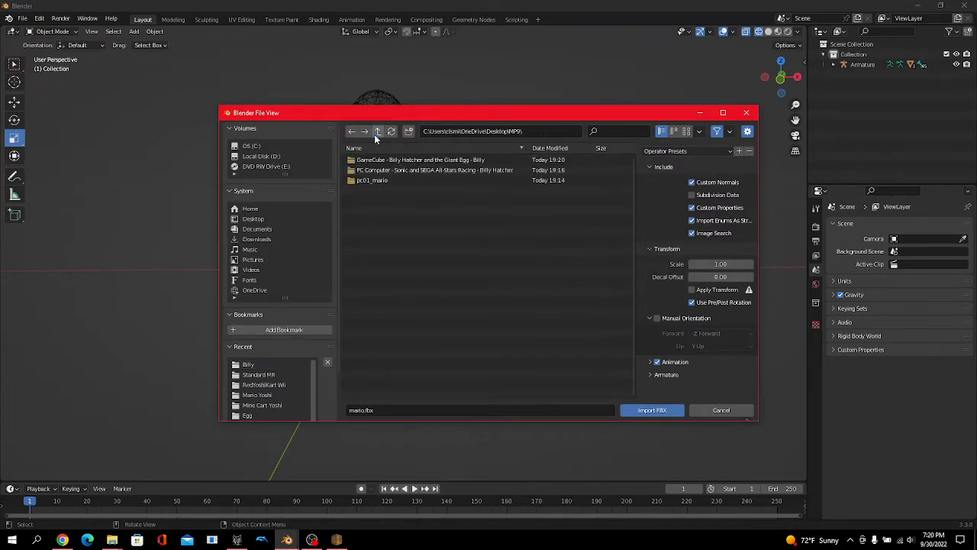
double_click(385, 158)
double_click(385, 157)
double_click(386, 159)
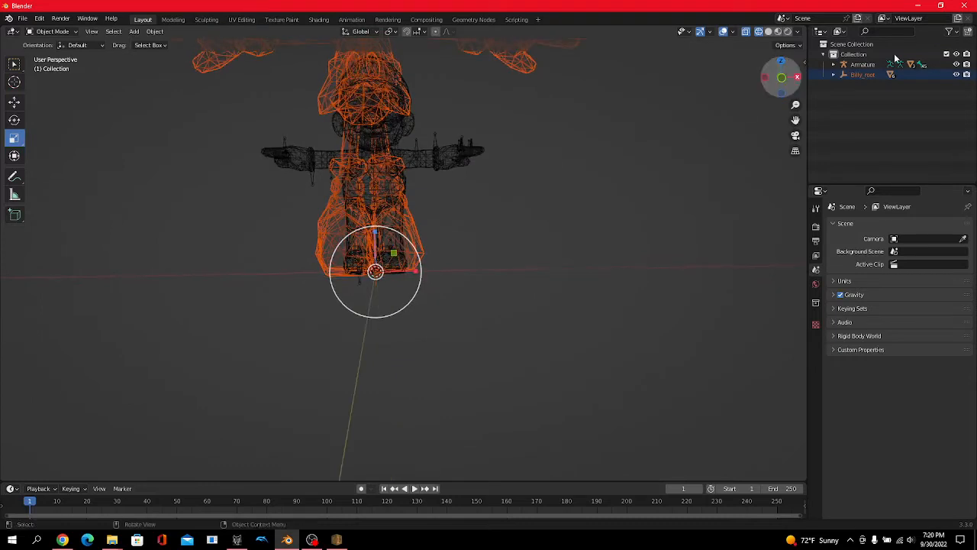
- Clear the parent of Billy's meshes while keeping their transformation, and delete the Billy_root empty
left_click(834, 75)
left_click(862, 75)
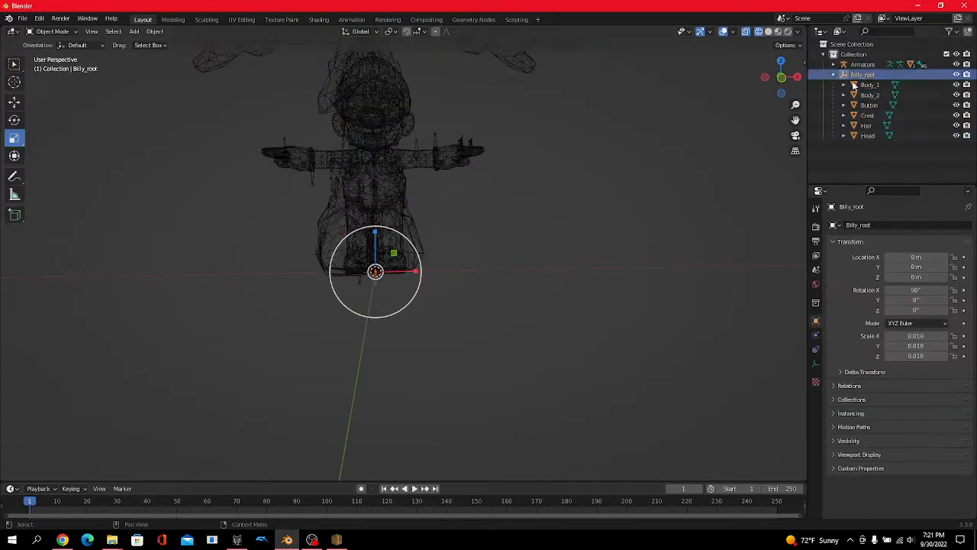
left_click(867, 136, "shift")
key("alt+p")
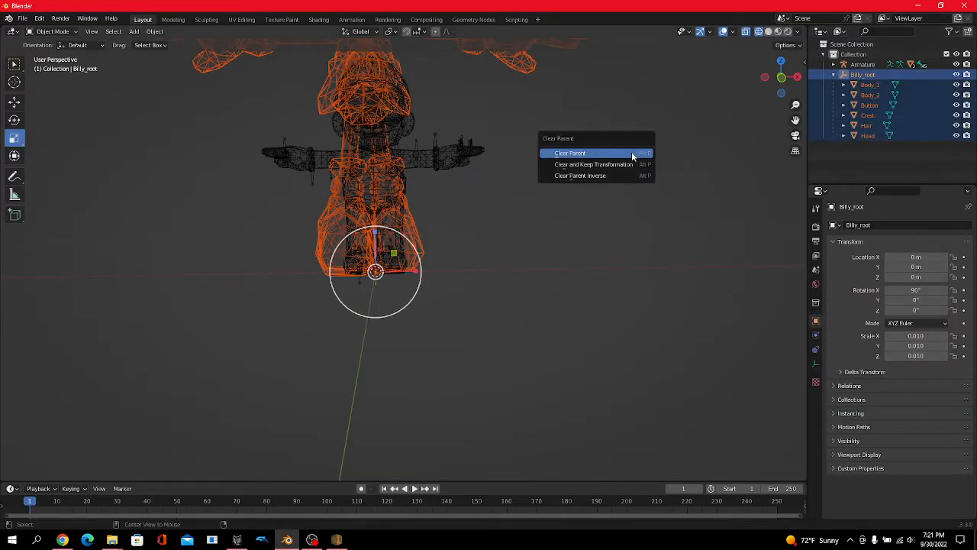
left_click(634, 164)
left_click(675, 134)
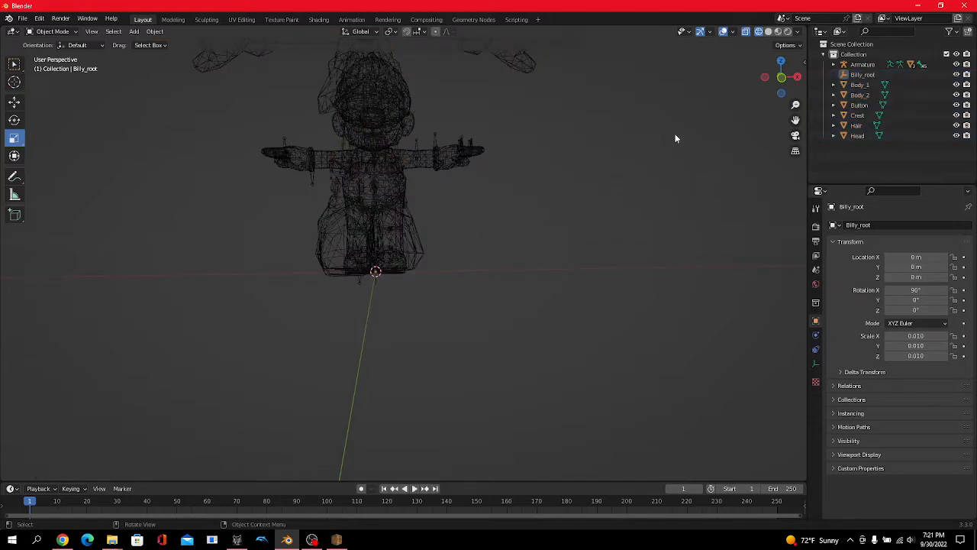
left_click(841, 77)
key("Delete")
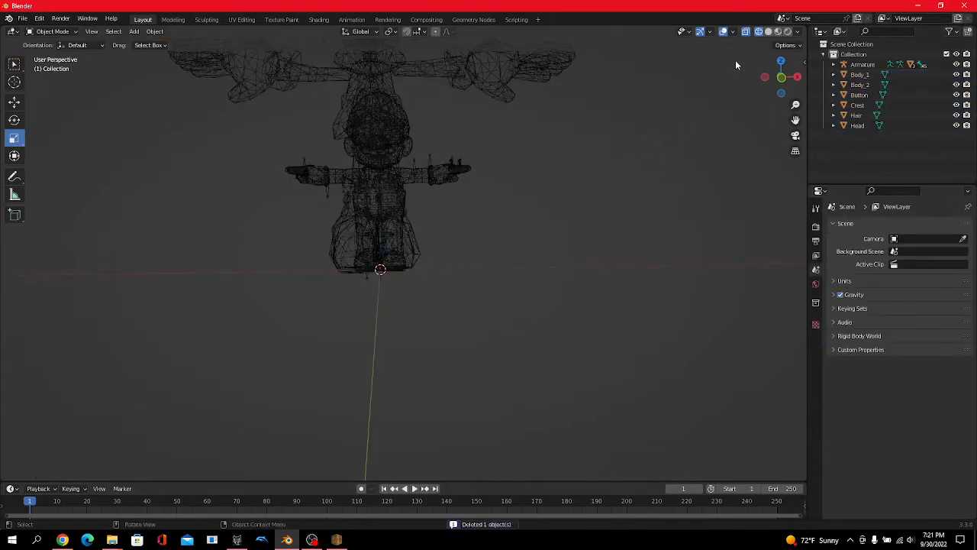
- Switch the viewport from wireframe to textured shading and examine Billy against Mario's model from the side
left_click(779, 32)
mouse_move(693, 100)
middle_mouse_down()
mouse_move(646, 133)
mouse_move(546, 154)
mouse_move(420, 155)
mouse_move(449, 138)
mouse_move(513, 138)
middle_mouse_up()
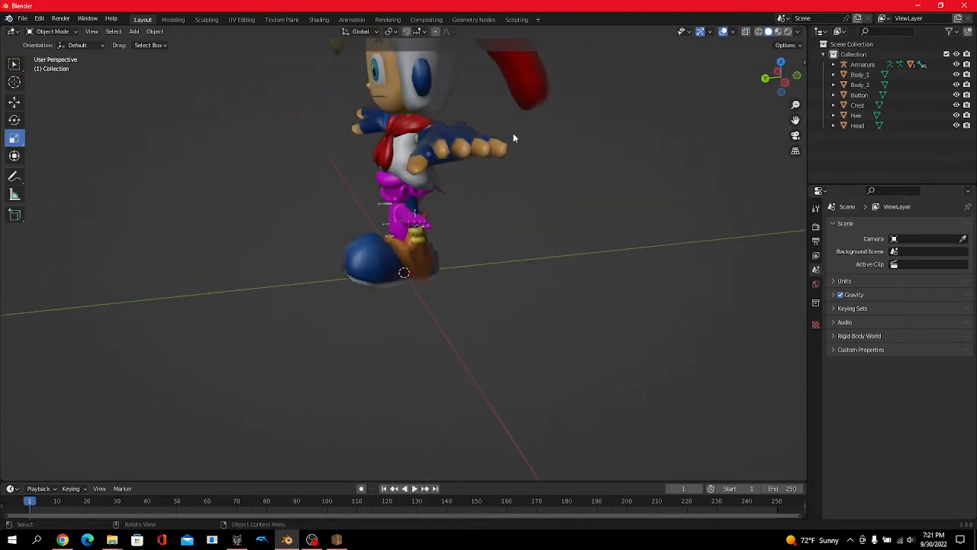
left_click(419, 139)
middle_click_drag(425, 139, 564, 136)
- Select all the Billy meshes from Body_1 to Head and rotate them 180° around the global Z axis
left_click(866, 77)
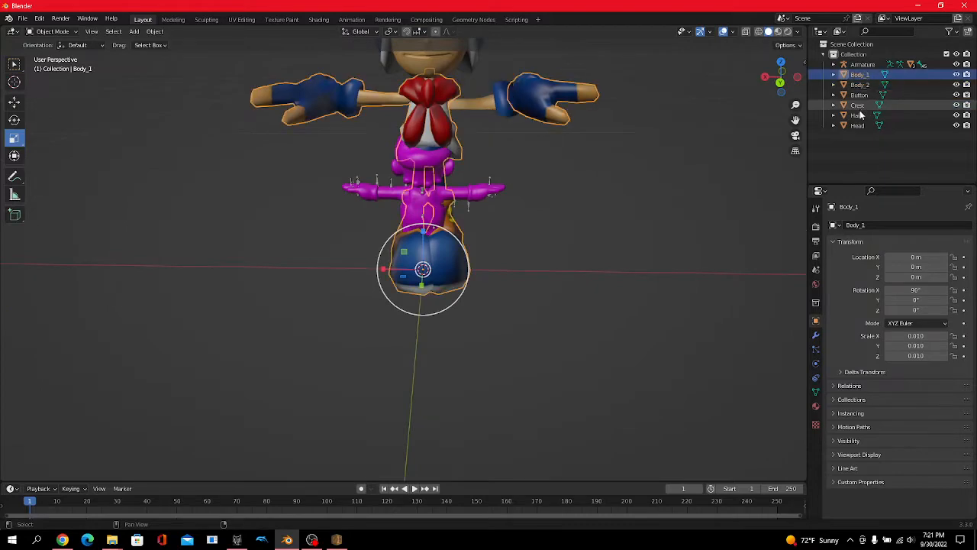
left_click(849, 125, "shift")
left_click(14, 120)
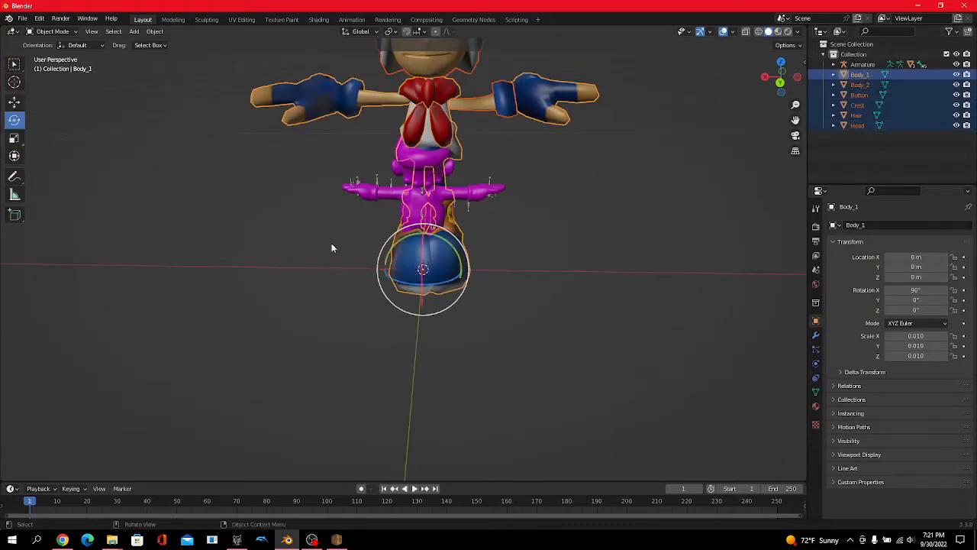
scroll(331, 244, "up", 3)
left_click_drag(465, 290, 367, 243, "ctrl")
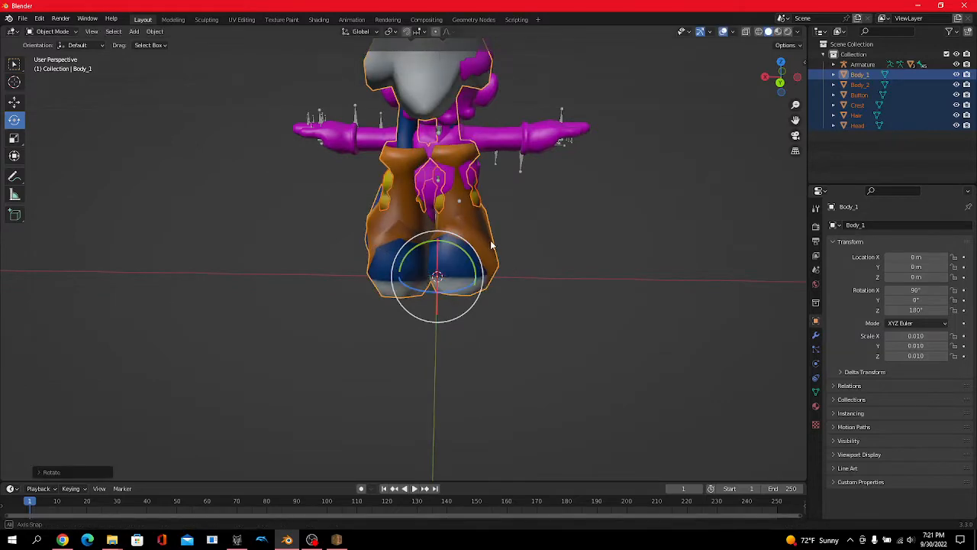
- Scale the selected Billy meshes down uniformly to about 0.005 to match Mario's size
middle_click_drag(493, 244, 336, 239)
left_click(13, 140)
scroll(337, 181, "up", 5)
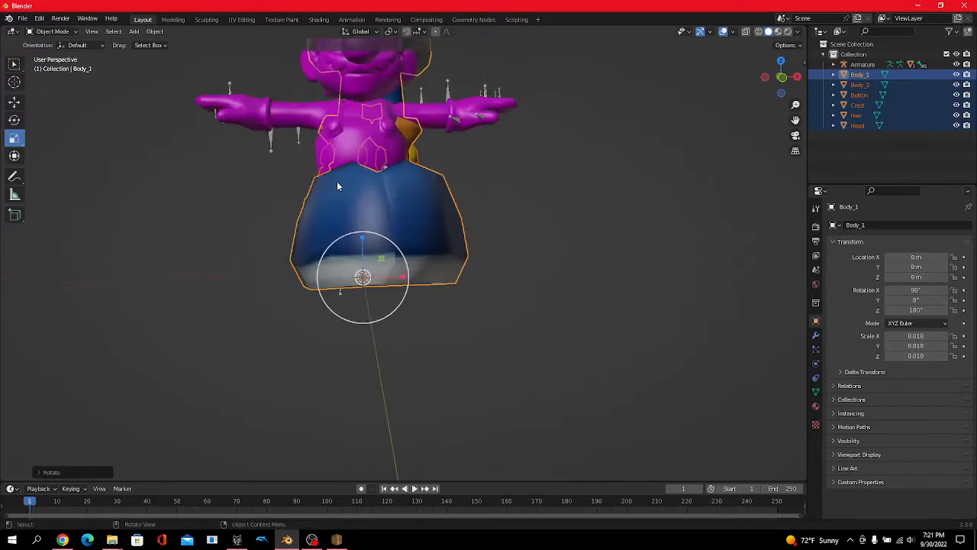
mouse_move(390, 249)
left_mouse_down()
mouse_move(375, 258)
mouse_move(398, 256)
left_mouse_up()
scroll(443, 236, "down", 1)
middle_click_drag(443, 232, 486, 228)
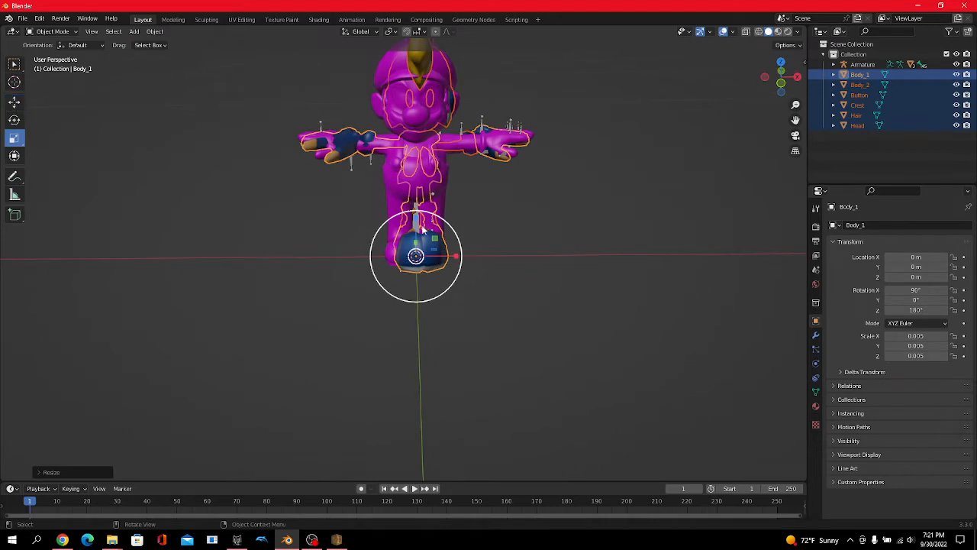
- Move the selected Billy meshes slightly along the X axis to about -0.001 m to line them up with Mario
left_click(14, 100)
left_click_drag(456, 256, 452, 254)
scroll(501, 257, "up", 1)
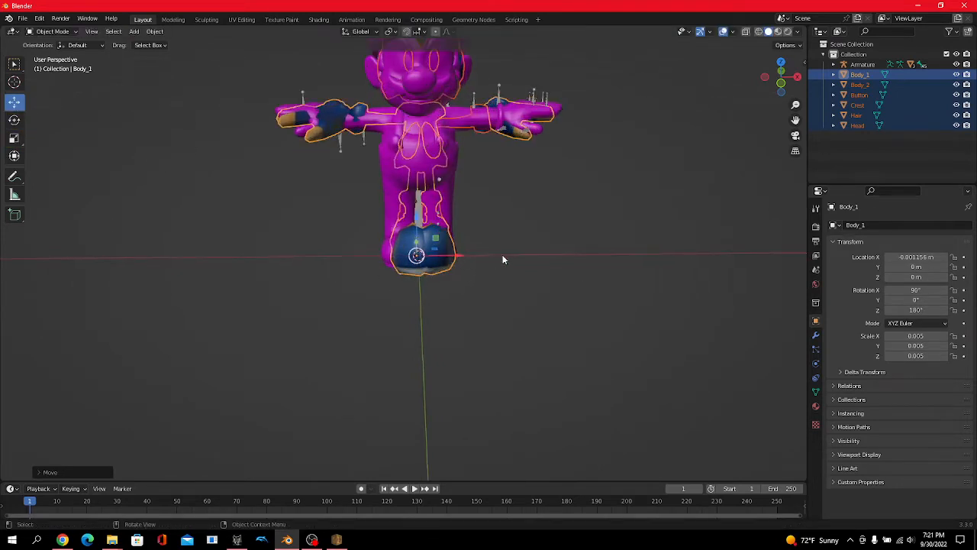
middle_click_drag(500, 256, 462, 248)
scroll(462, 249, "up", 4)
scroll(351, 169, "down", 3)
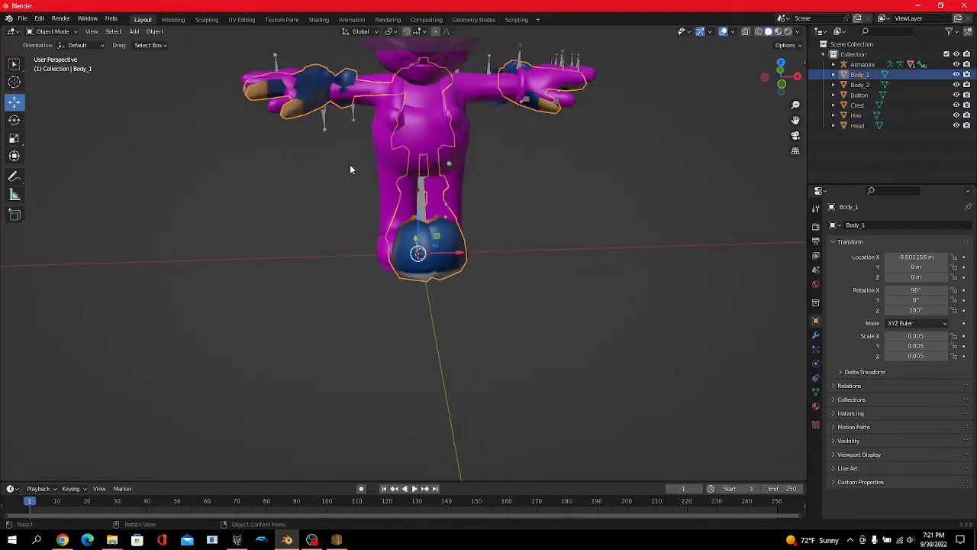
- Separate all of the Body_1 mesh into its loose parts, working in wireframe view
left_click(50, 31)
left_click(42, 55)
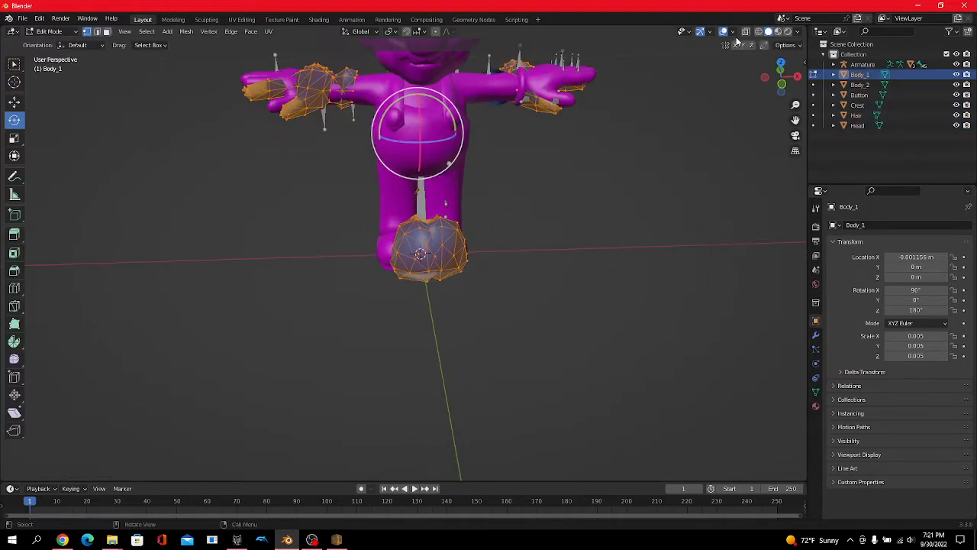
left_click(759, 31)
scroll(633, 224, "up", 3)
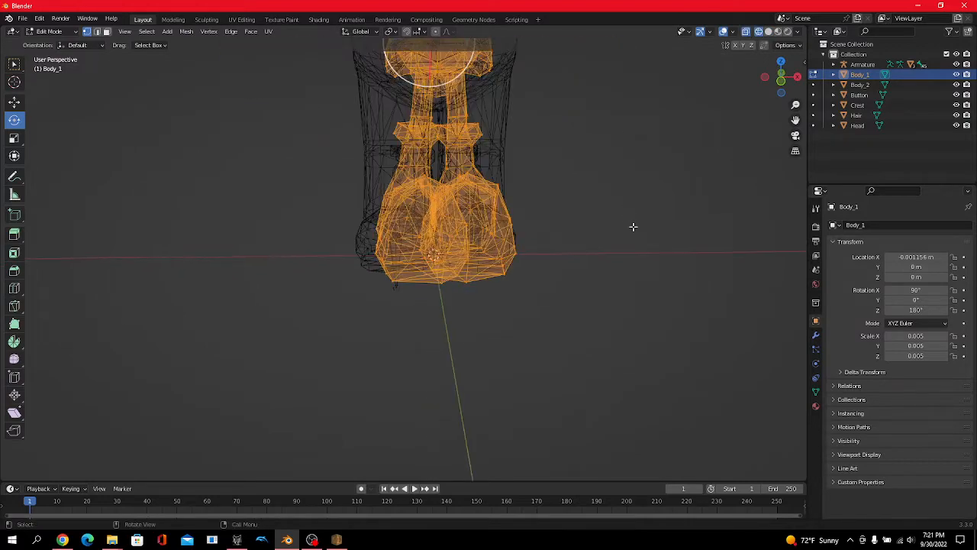
middle_click_drag(633, 225, 502, 224)
scroll(576, 242, "down", 3)
right_click(576, 241)
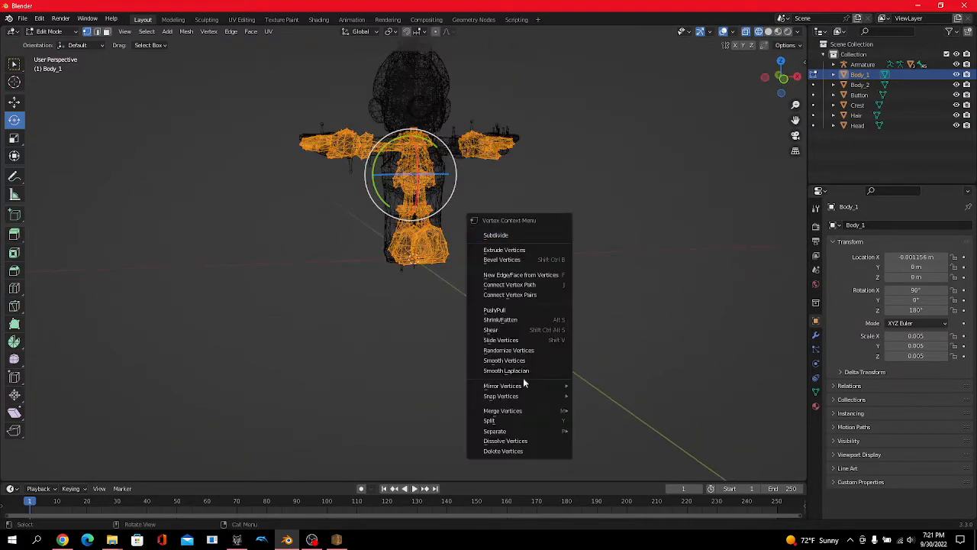
mouse_move(516, 440)
left_click(623, 452)
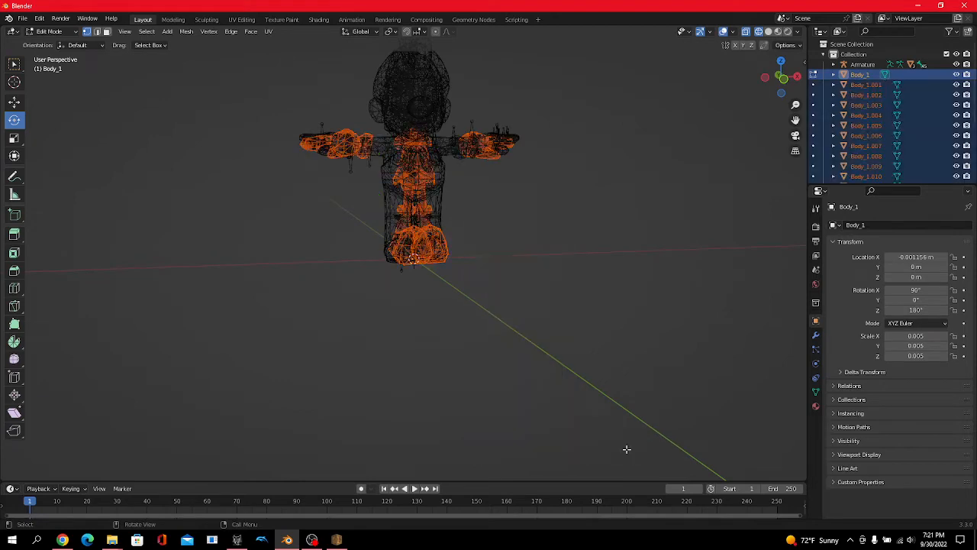
- Return to solid shading and spread Billy's boots apart along X, placing Body_1.014 at about 0.004 m
left_click(50, 32)
left_click(55, 42)
scroll(547, 241, "up", 3)
left_click(717, 105)
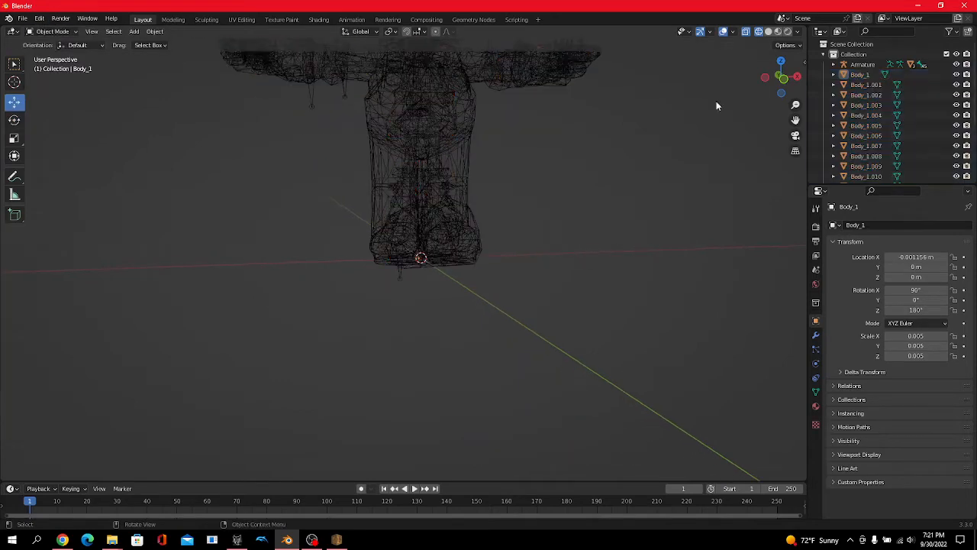
left_click(769, 33)
scroll(431, 243, "up", 2)
left_click(431, 243)
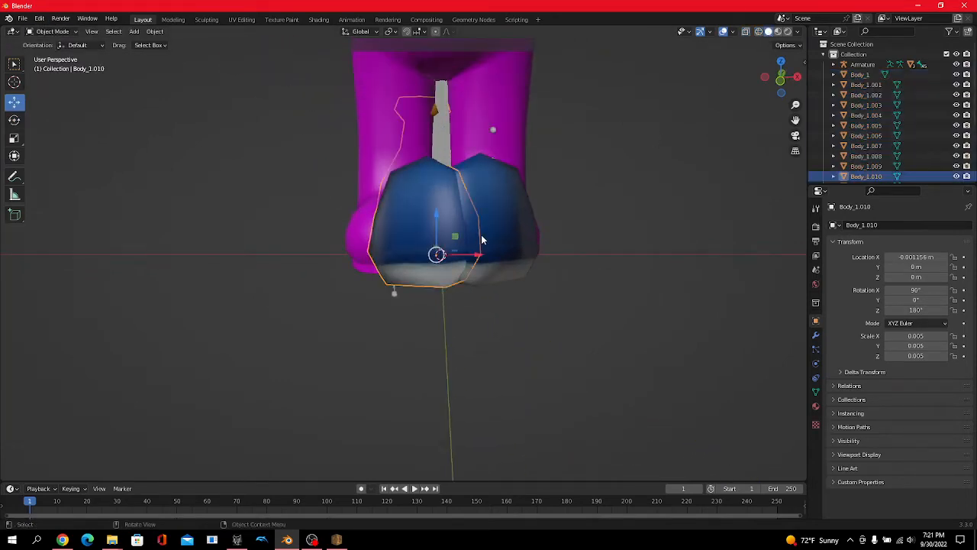
left_click_drag(466, 256, 504, 253)
left_click(499, 240)
middle_click_drag(504, 253, 352, 239)
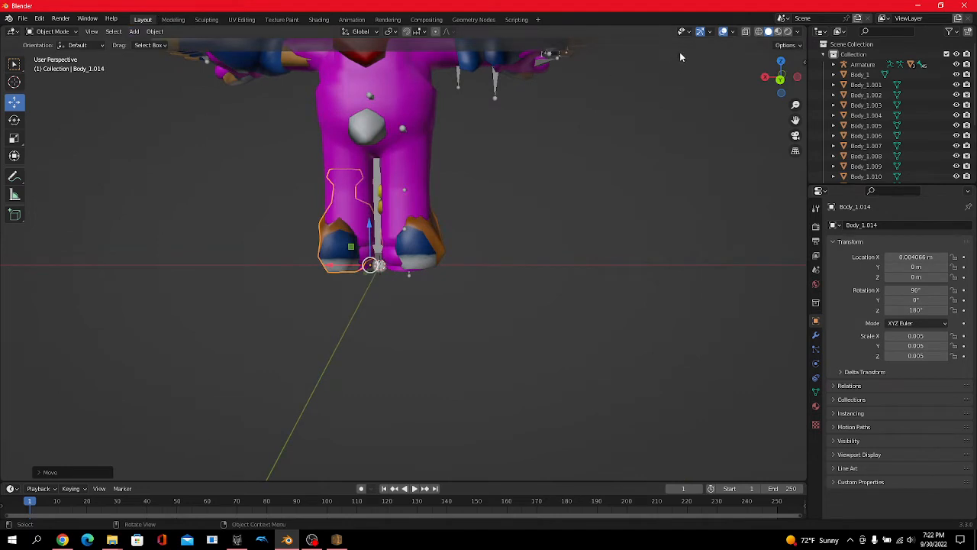
left_click(758, 32)
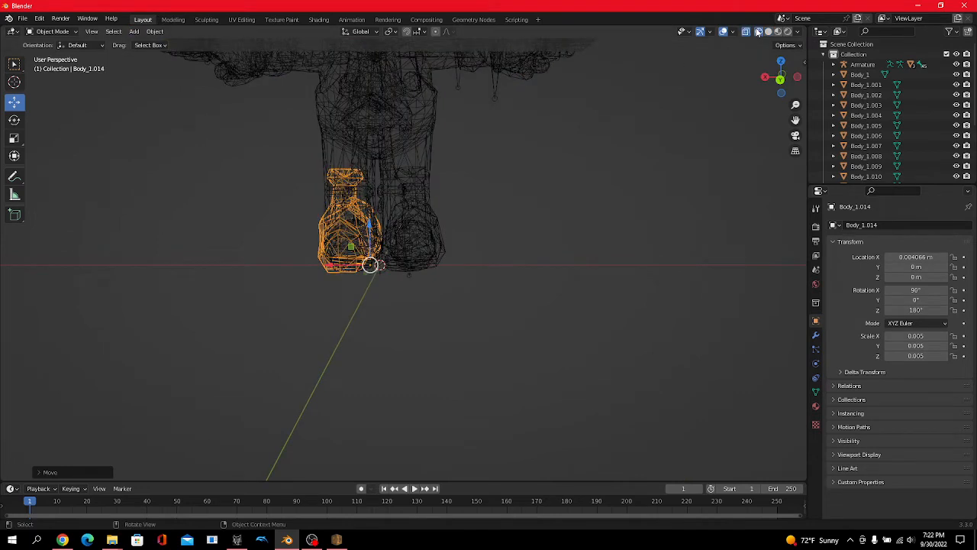
left_click(47, 32)
left_click(57, 32)
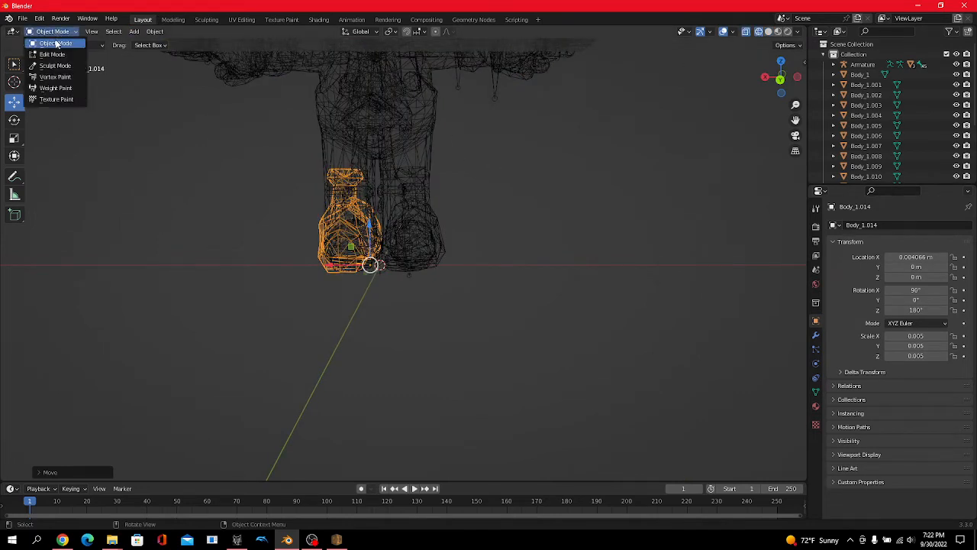
- Restore solid shading and delete Mario's body mesh, polygon1
left_click(763, 32)
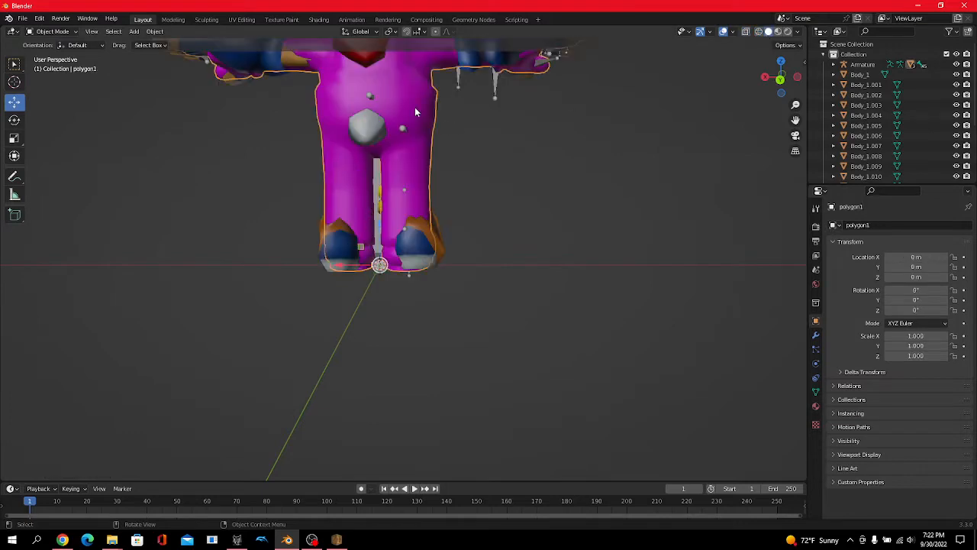
key("Delete")
mouse_move(414, 107)
middle_mouse_down()
mouse_move(602, 135)
mouse_move(575, 130)
middle_mouse_up()
- Edit the trousers mesh Body_1.011 in wireframe, moving the lower leg vertices outward along X to meet the boots
left_click(435, 168)
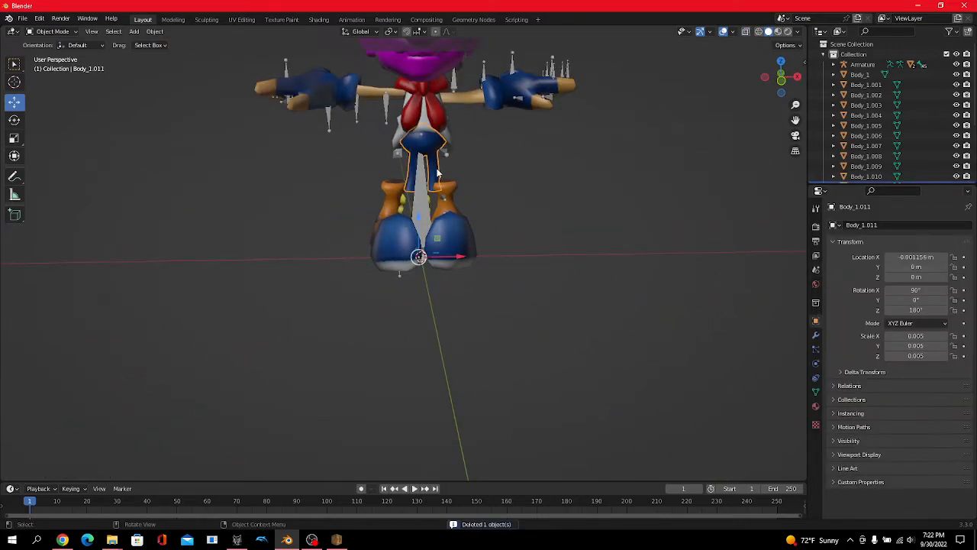
left_click(49, 32)
left_click(47, 54)
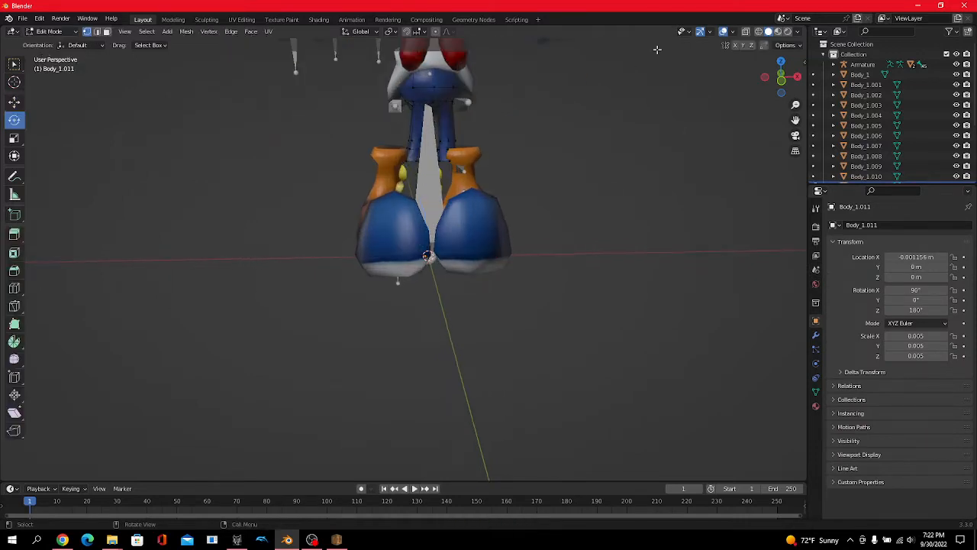
left_click(759, 32)
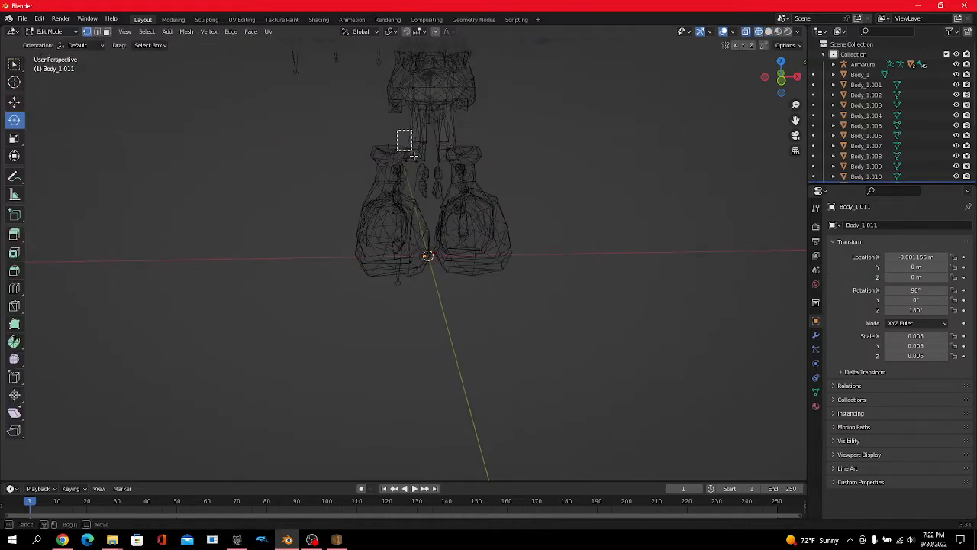
mouse_move(428, 164)
left_mouse_down()
mouse_move(447, 148)
mouse_move(425, 143)
mouse_move(497, 194)
left_mouse_up()
left_click(14, 101)
left_click(575, 170)
left_click_drag(472, 156, 490, 154)
left_click(51, 32)
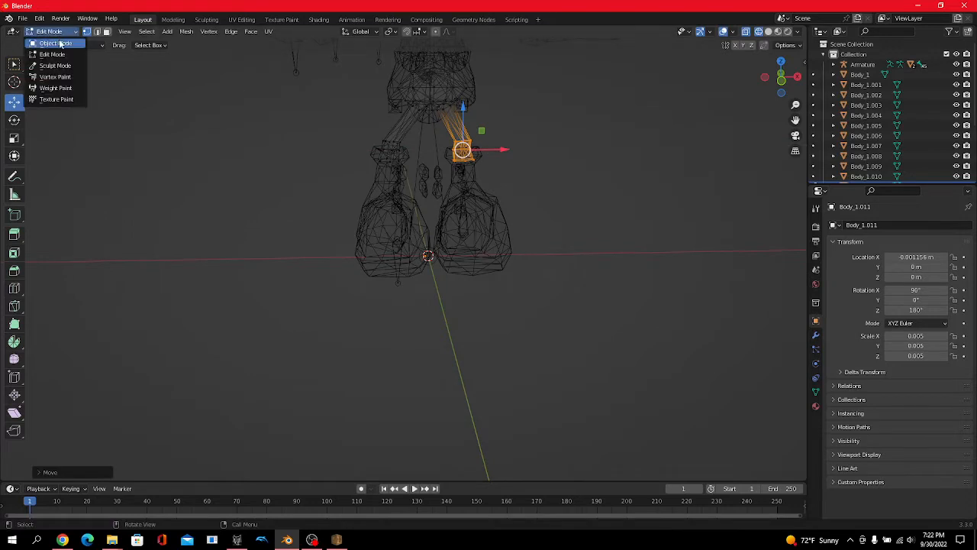
left_click(51, 29)
left_click(769, 32)
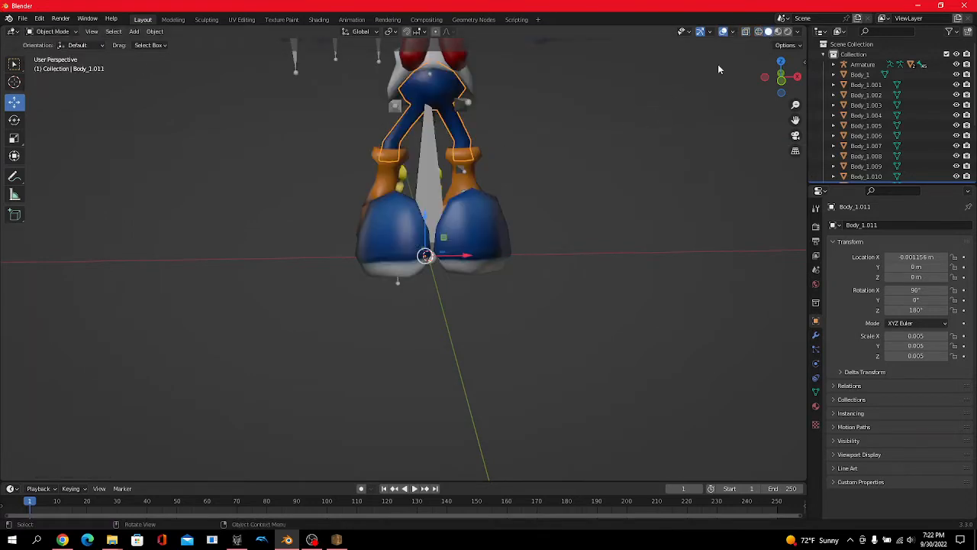
- Delete Mario's head mesh from around Billy's head while leaving the armature in place
scroll(716, 65, "down", 2)
mouse_move(685, 81)
middle_mouse_down()
mouse_move(671, 89)
mouse_move(673, 101)
mouse_move(674, 90)
mouse_move(572, 144)
mouse_move(374, 193)
mouse_move(342, 271)
mouse_move(349, 131)
middle_mouse_up()
scroll(673, 101, "up", 1)
scroll(349, 131, "down", 4)
middle_click_drag(458, 131, 412, 123)
scroll(439, 157, "up", 1)
left_click(425, 86)
key("Delete")
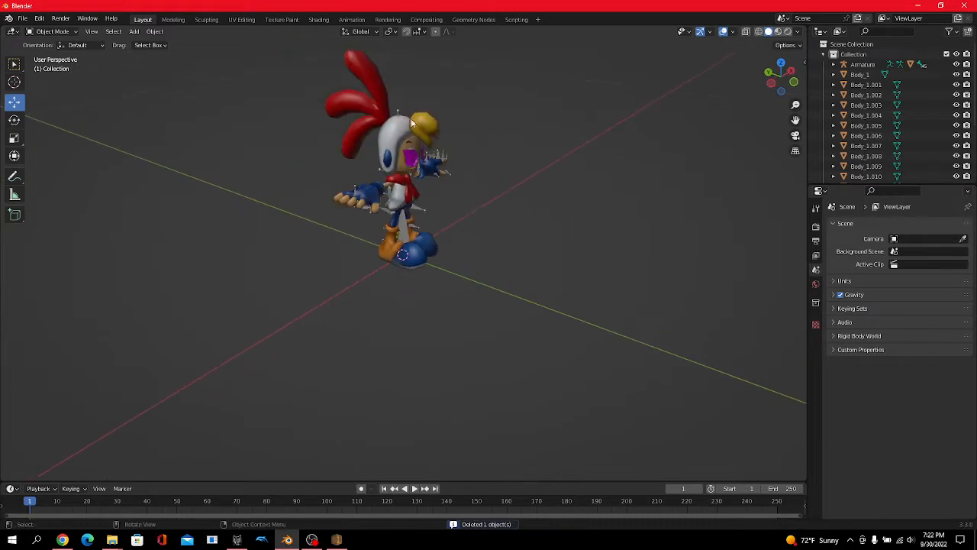
- Join the separated pieces from Body_1 to Body_1.014 into one mesh
left_click(862, 74)
middle_click_drag(625, 145, 733, 123)
scroll(863, 107, "down", 5)
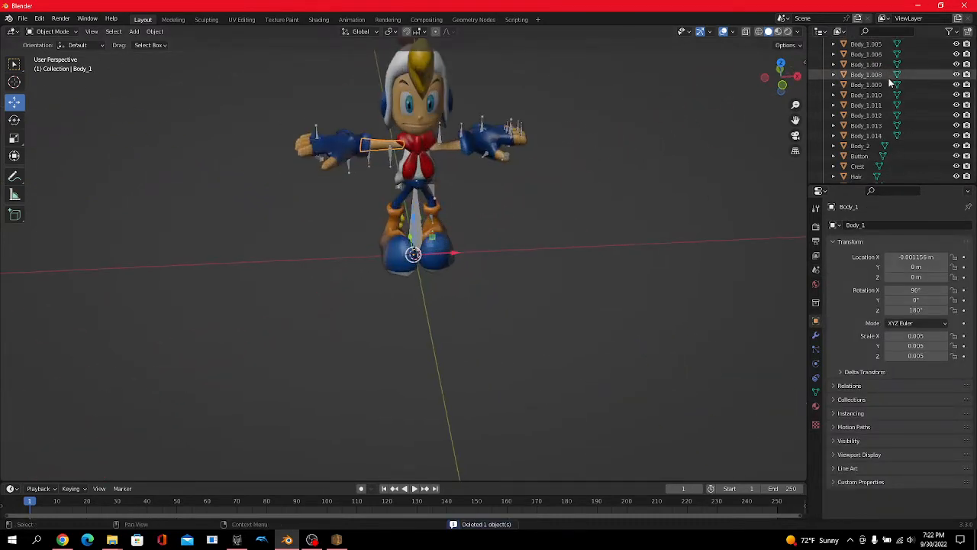
left_click(868, 122, "shift")
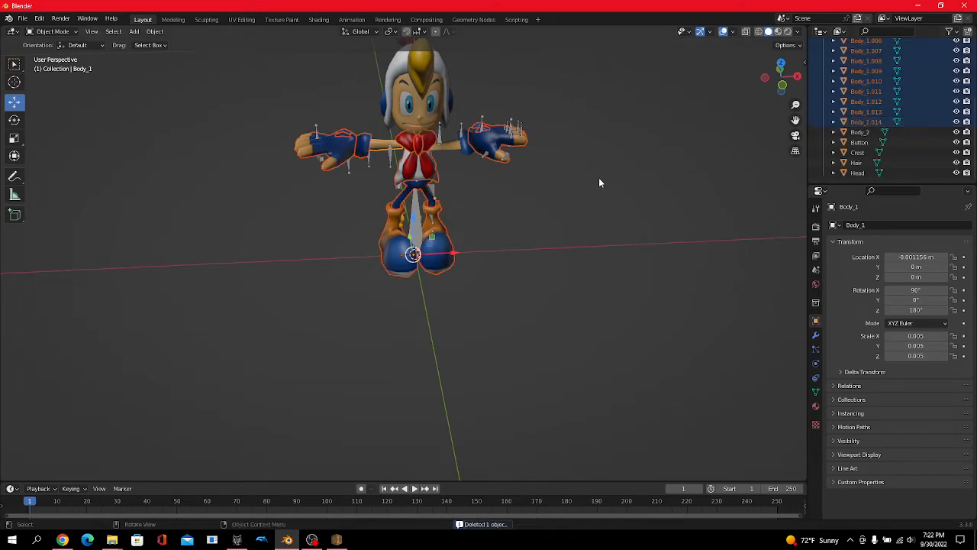
key("ctrl+j")
scroll(584, 207, "up", 2)
middle_click_drag(584, 207, 563, 167)
- Undo the joining of the body pieces and the deletion of Mario's eye mesh
key("ctrl+z")
key("ctrl+z")
key("ctrl+z")
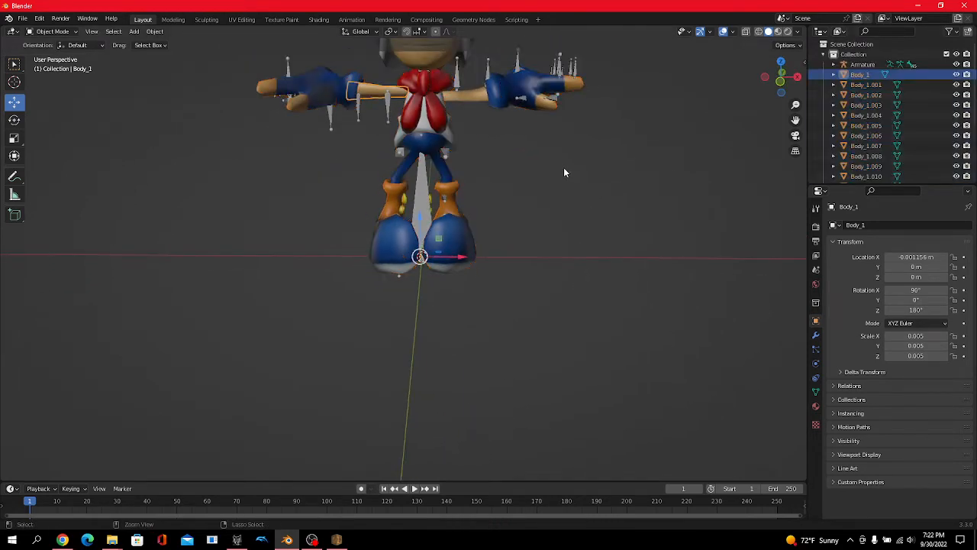
key("ctrl+z")
key("ctrl+z")
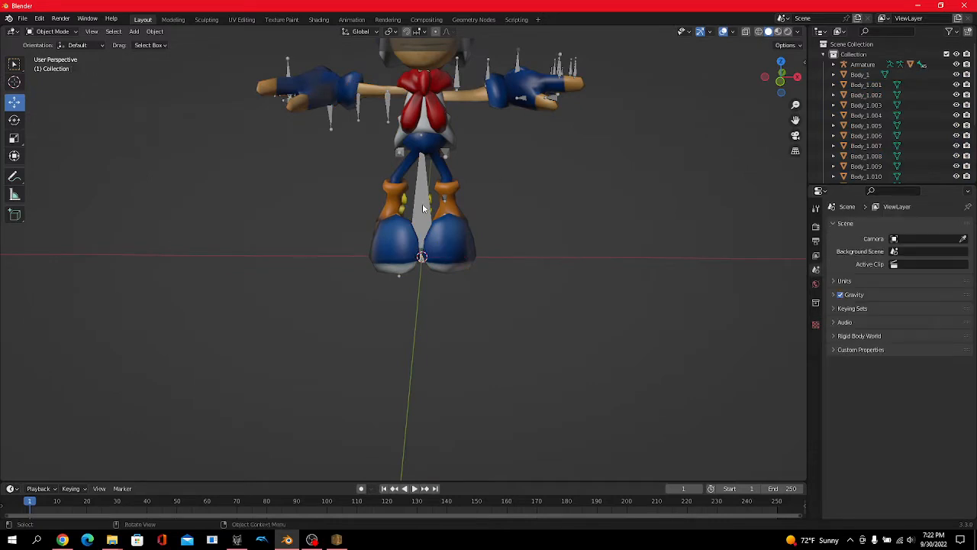
- Select every vertex of the boot Body_1.014 and shift them slightly outward along X in Edit Mode
left_click(432, 226)
left_click(53, 31)
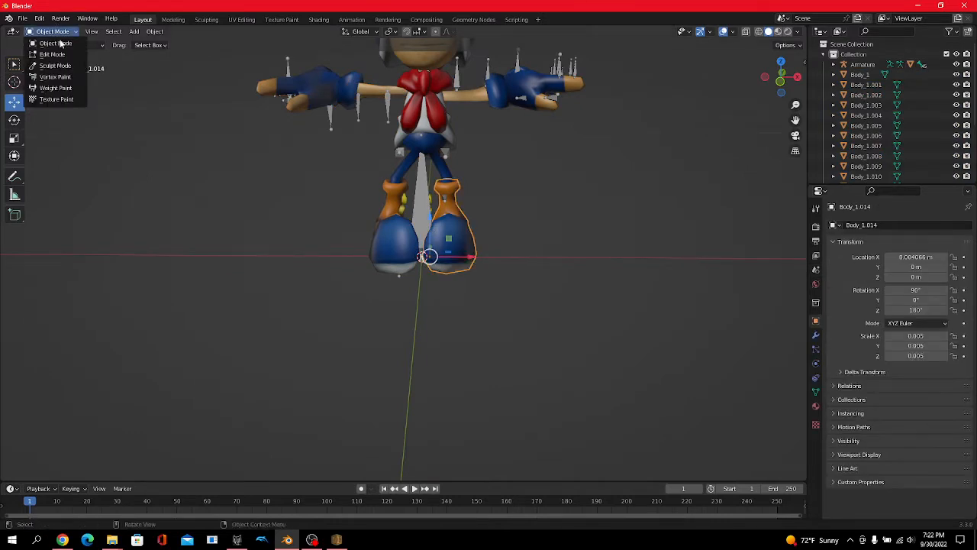
left_click(53, 54)
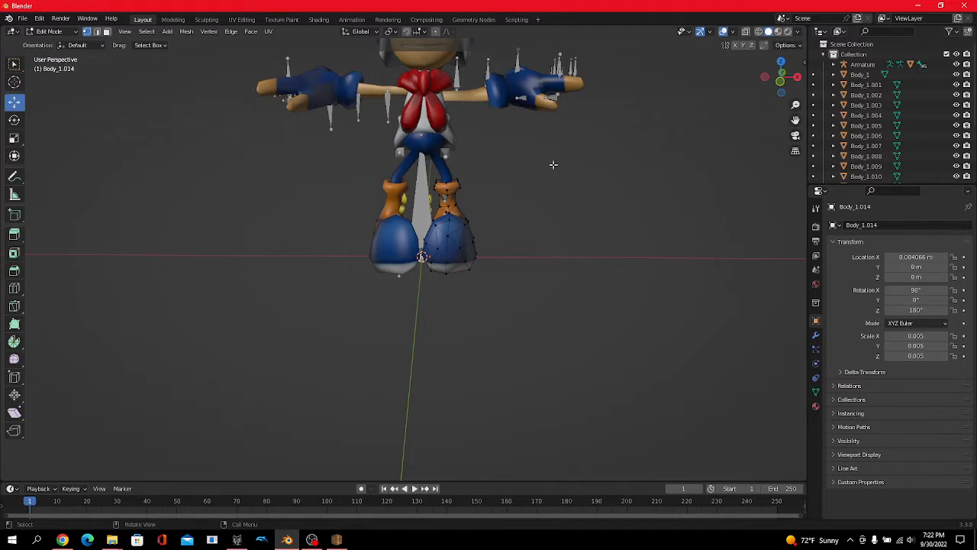
key("a")
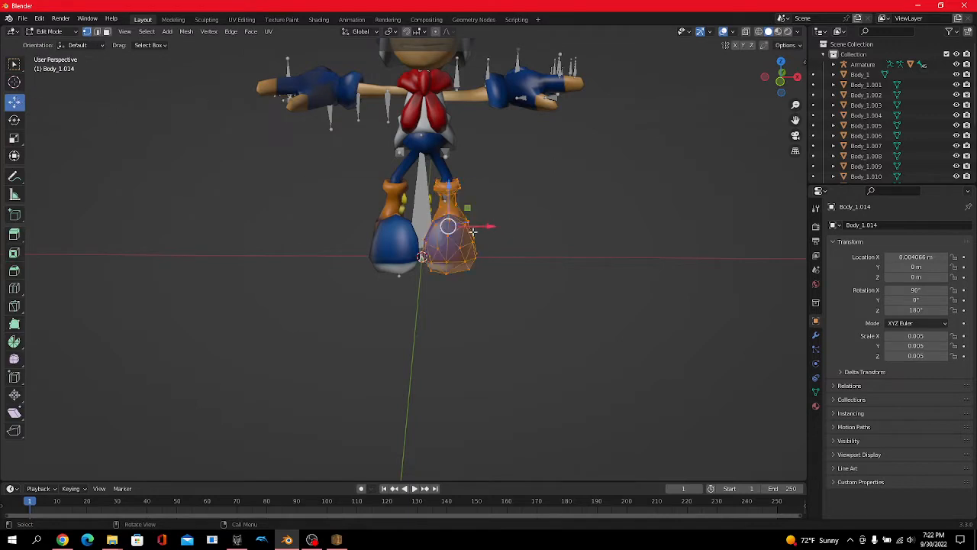
left_click_drag(479, 227, 488, 228)
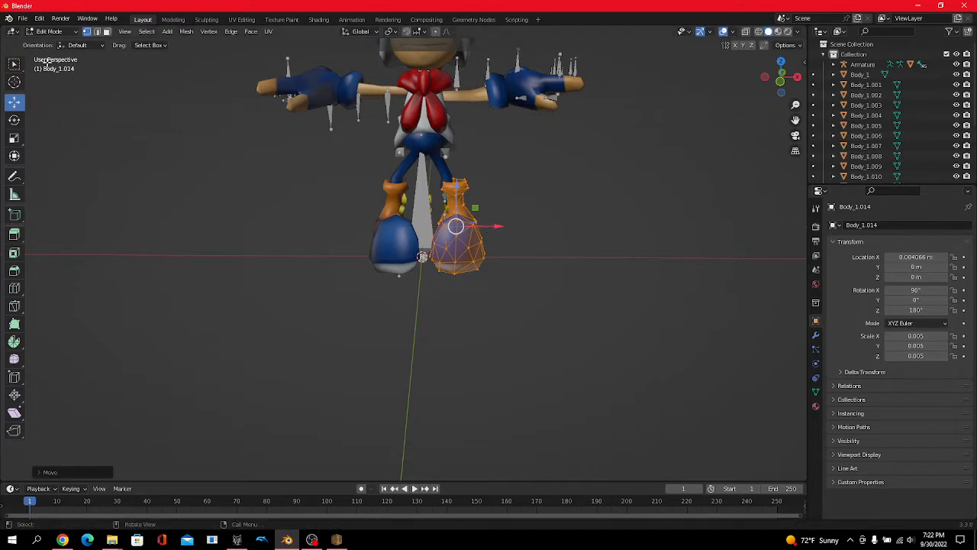
left_click(51, 31)
left_click(50, 42)
- Shift the matching lower leg vertices of Body_1.011 outward along X to meet the moved boot
left_click(446, 156)
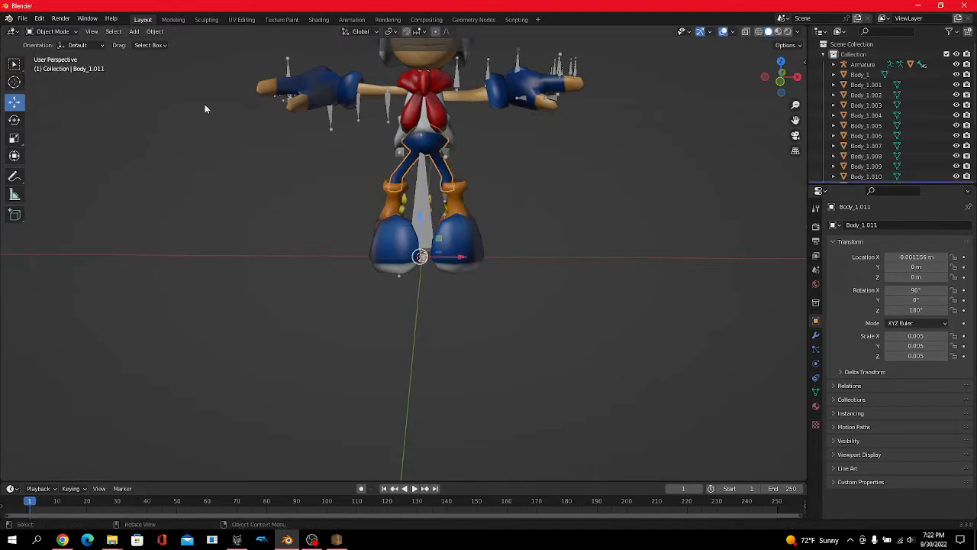
left_click(66, 33)
left_click(70, 55)
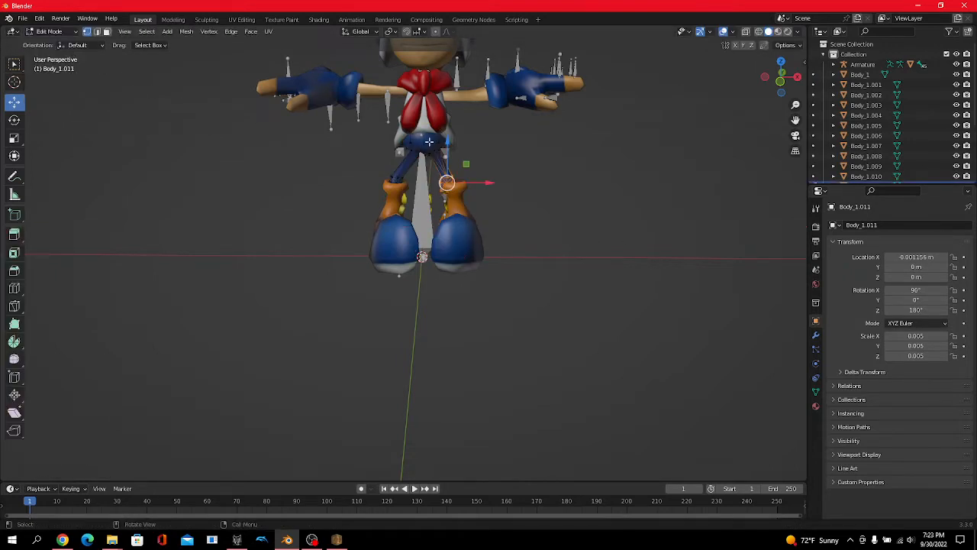
left_click_drag(489, 185, 495, 184)
left_click(44, 34)
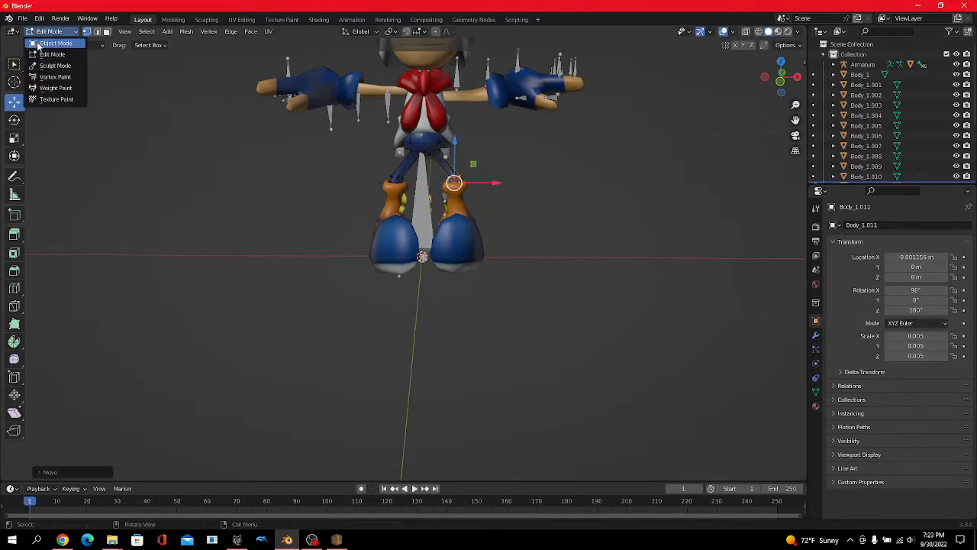
left_click(55, 44)
- Delete Mario's leftover eye mesh overlapping Billy's face
scroll(603, 212, "down", 3)
middle_click_drag(604, 212, 581, 212)
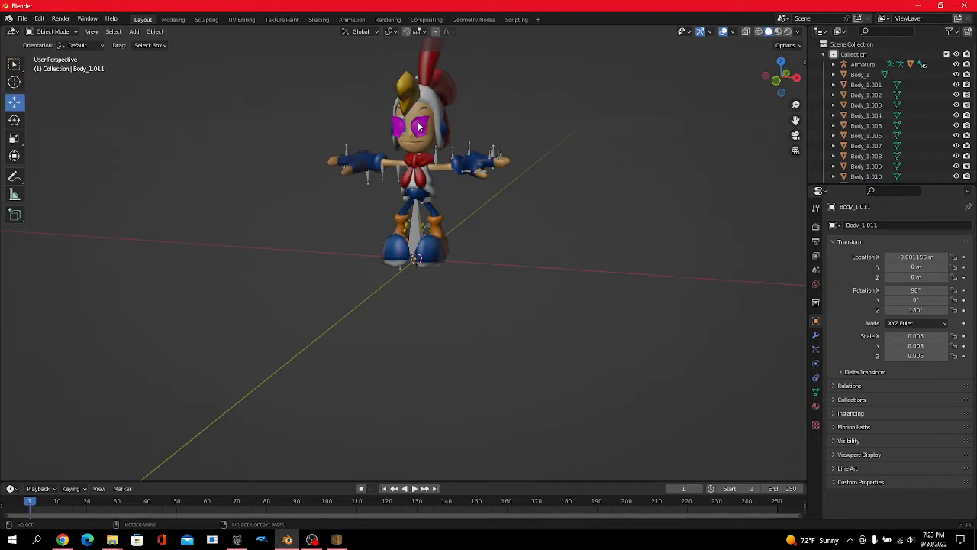
key("Delete")
middle_click_drag(633, 228, 598, 196)
- Select all pieces from Body_1 to Body_1.014, join them into a single mesh, and clear the selection
left_click(872, 73)
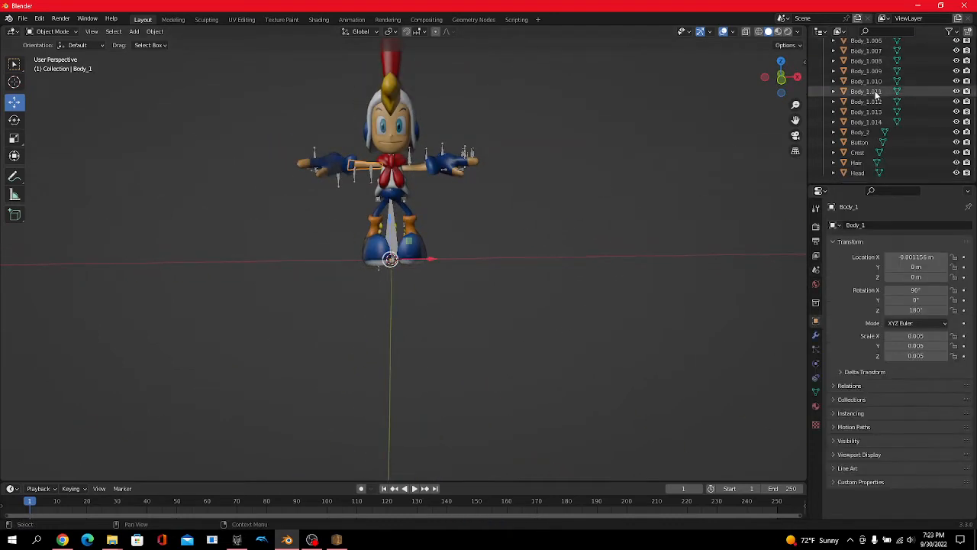
scroll(873, 91, "down", 5)
left_click(877, 123, "shift")
key("ctrl+j")
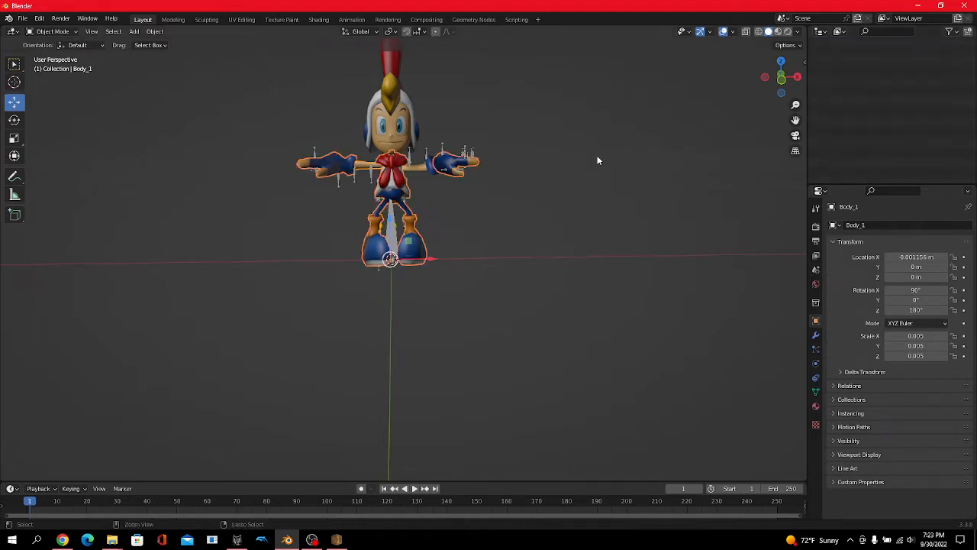
left_click(598, 159)
- Select the Armature and all Billy meshes through Head, and parent the meshes to the Armature
middle_click_drag(598, 158, 600, 156)
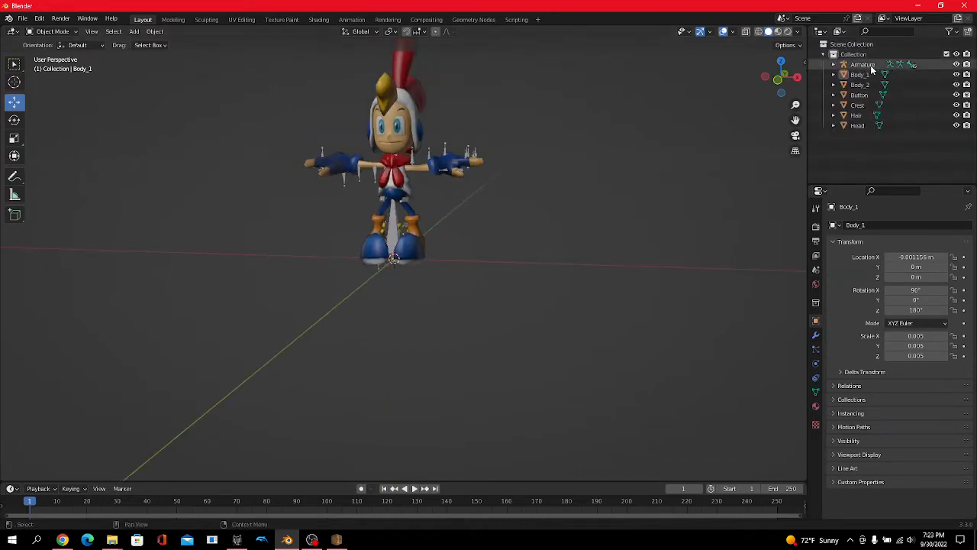
left_click(870, 65)
left_click(850, 125, "shift")
right_click(676, 76)
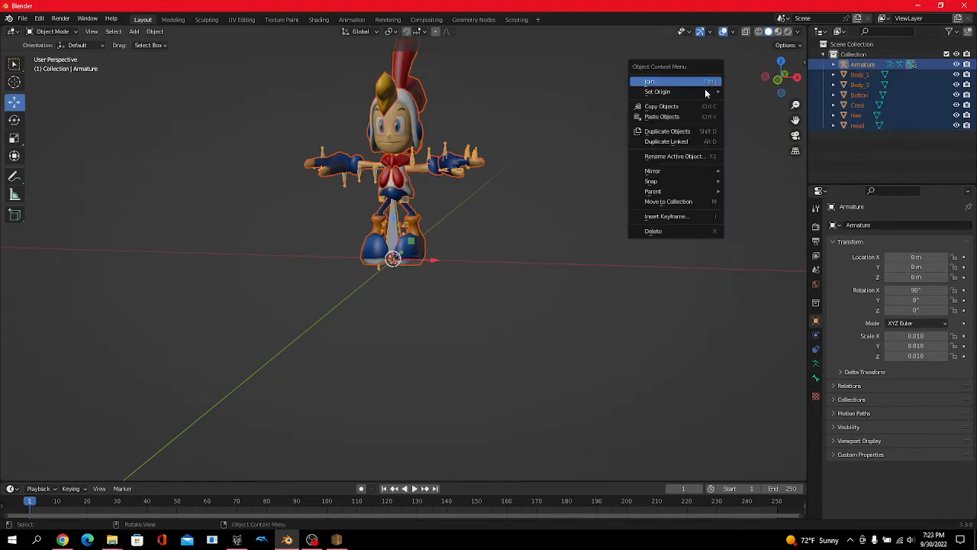
mouse_move(672, 191)
left_click(786, 208)
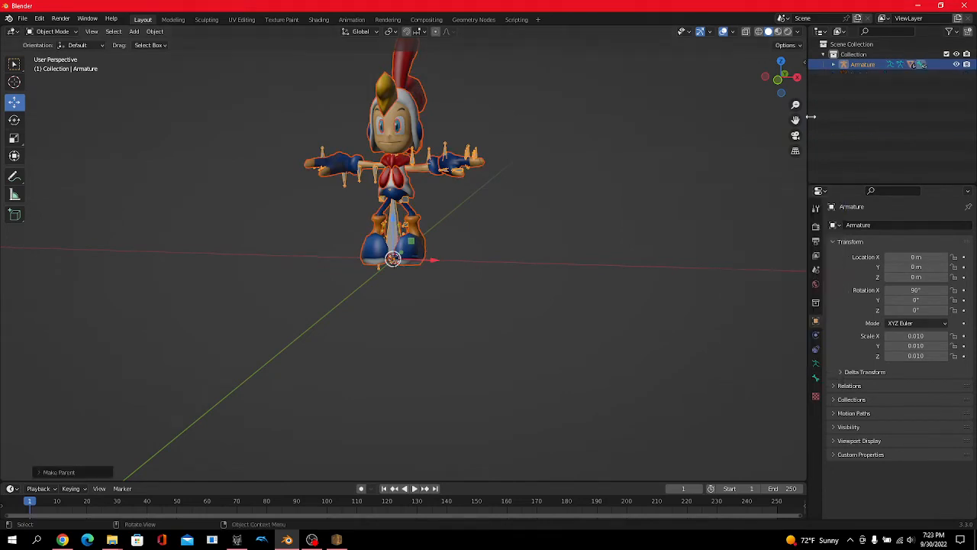
- Open Body_1 under the Armature in Edit Mode, switch to wireframe shading, and show the mesh's vertex groups
left_click(834, 65)
left_click(870, 95)
left_click(52, 31)
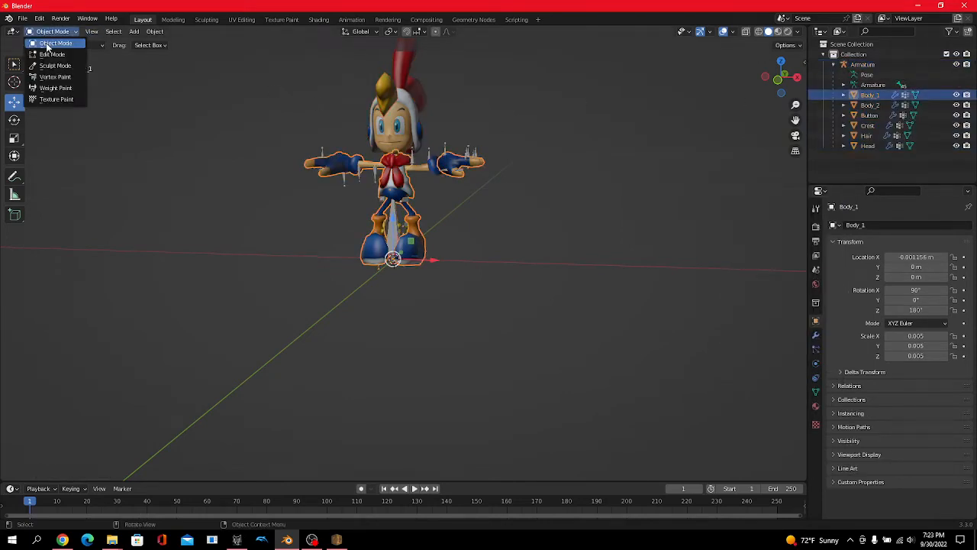
left_click(57, 57)
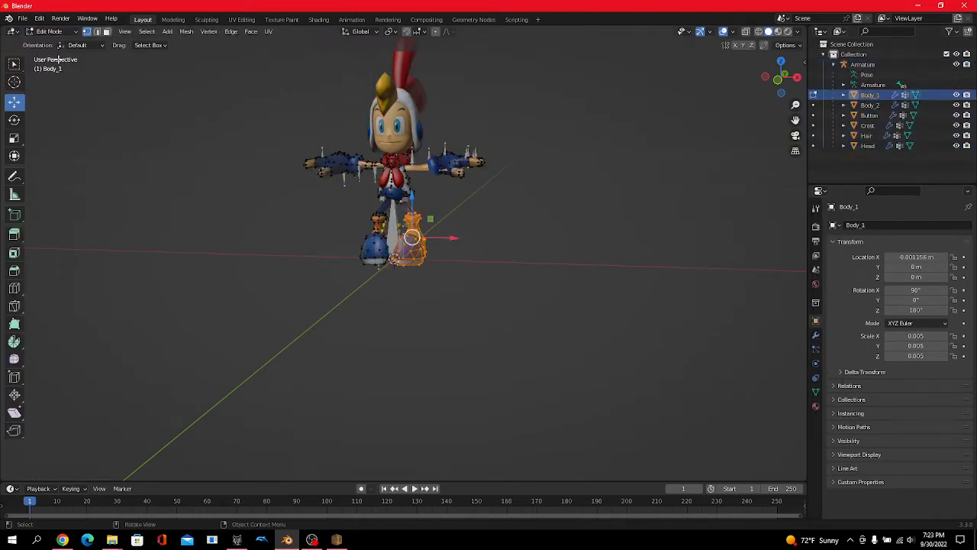
left_click(758, 31)
mouse_move(634, 127)
middle_mouse_down()
mouse_move(450, 147)
mouse_move(463, 136)
middle_mouse_up()
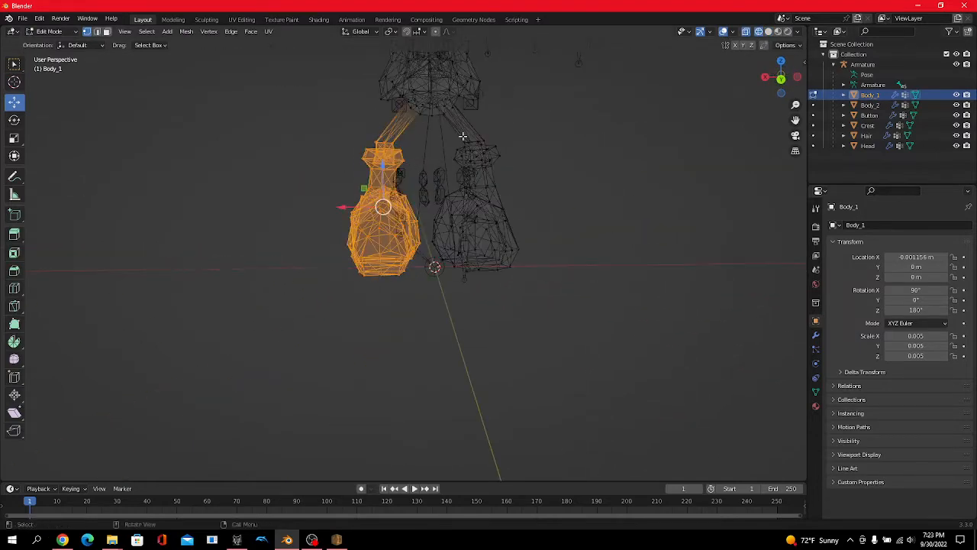
left_click(815, 393)
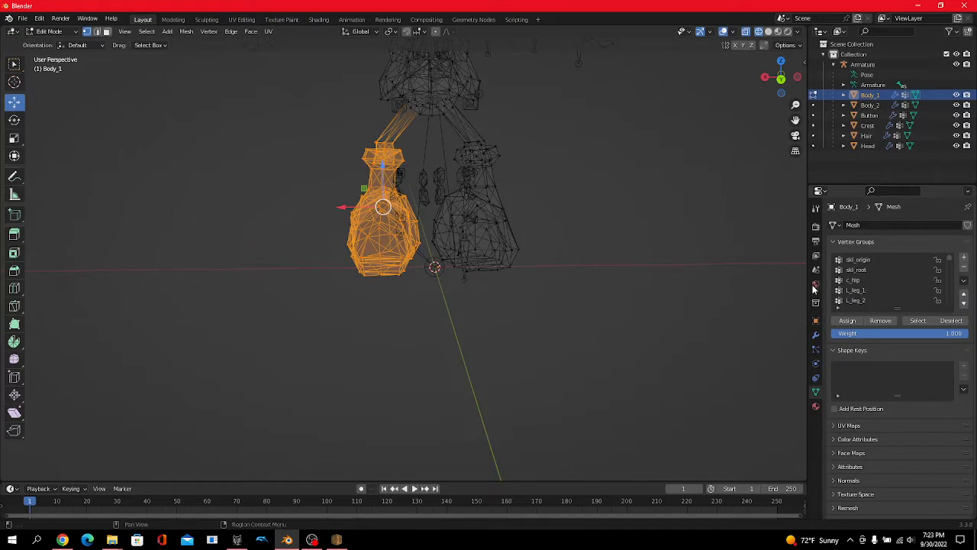
- Assign the already selected leg and boot vertices of Body_1 to the L_toe vertex group at weight 1.000
scroll(581, 319, "down", 4)
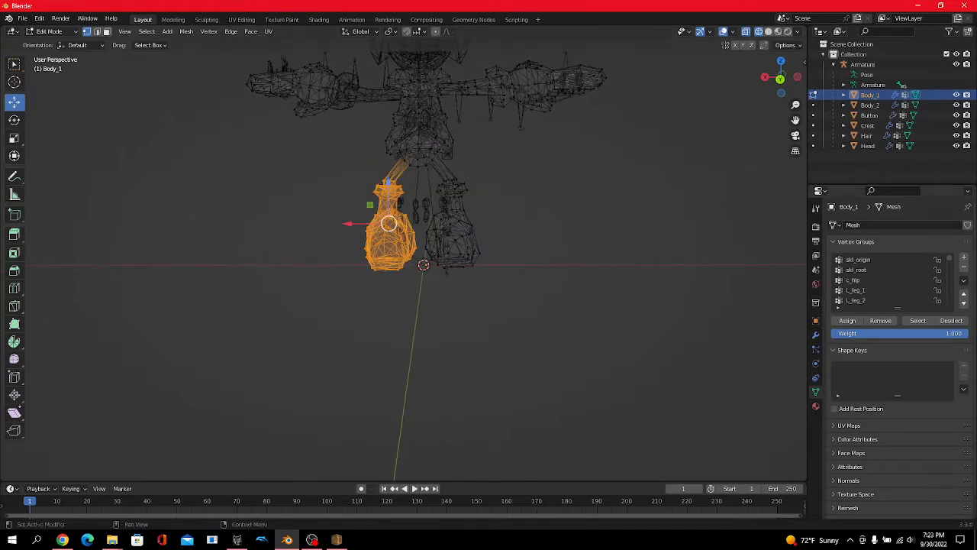
left_click(861, 262)
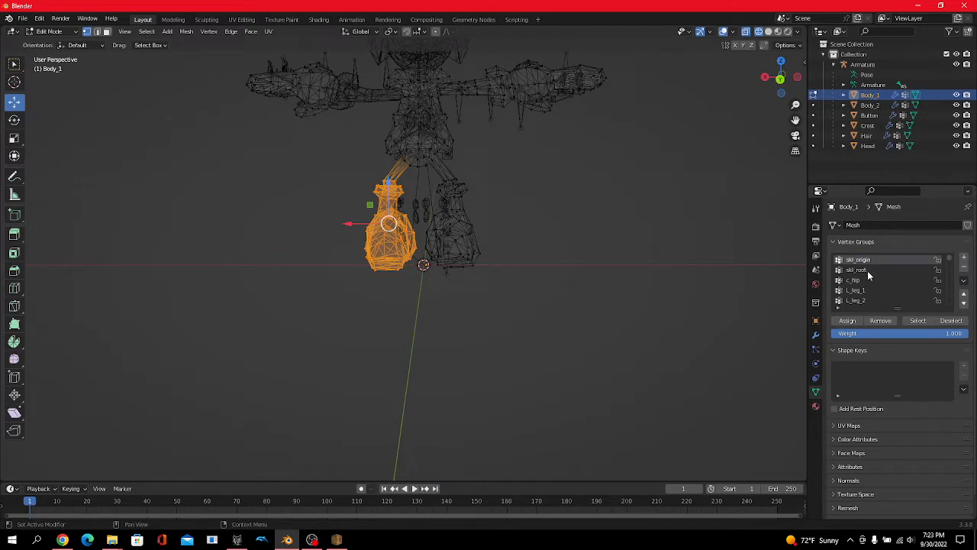
left_click(865, 272)
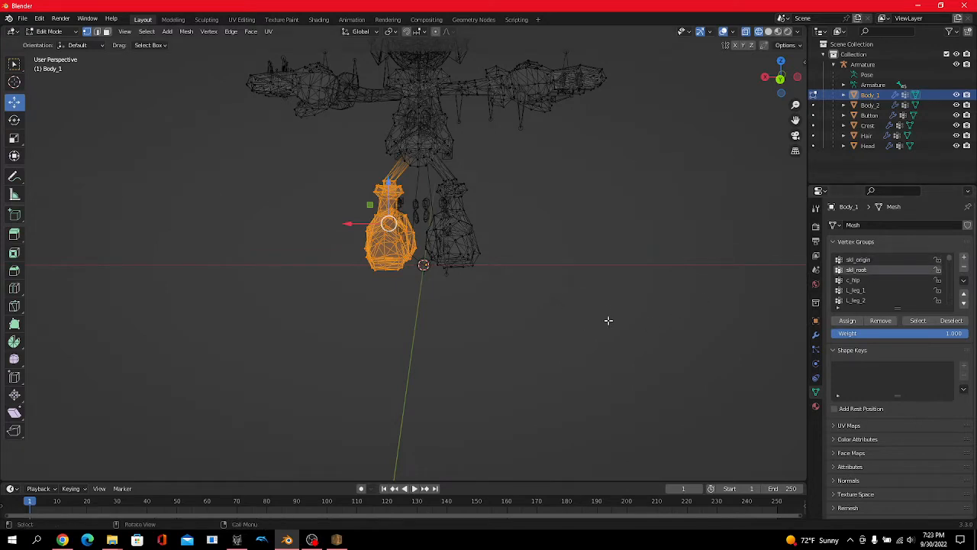
middle_click_drag(608, 320, 617, 323)
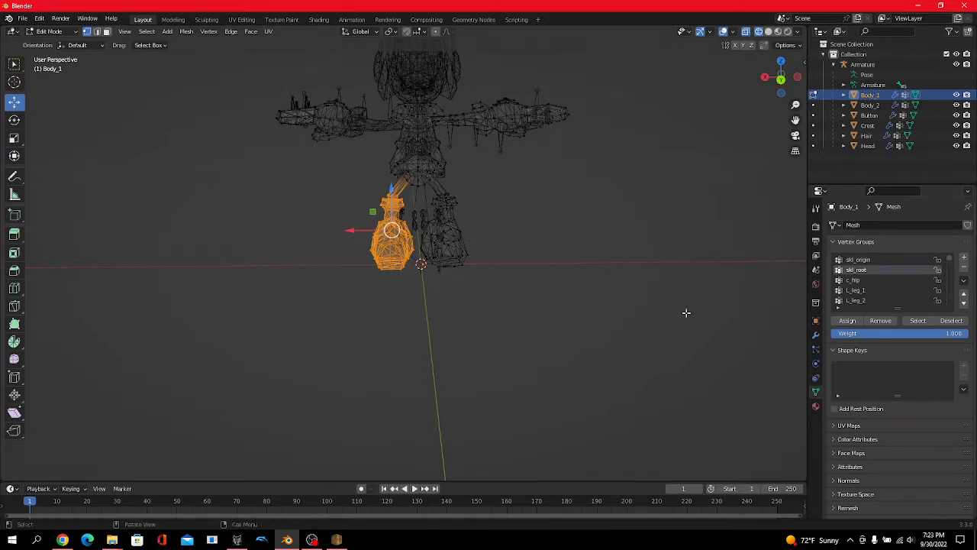
left_click(917, 279)
scroll(905, 267, "down", 2)
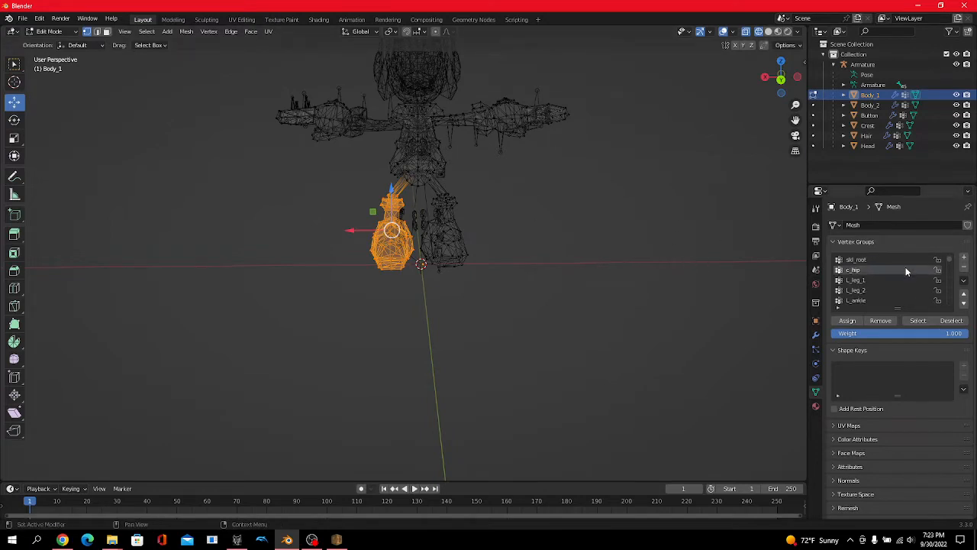
left_click(858, 271)
scroll(861, 289, "down", 1)
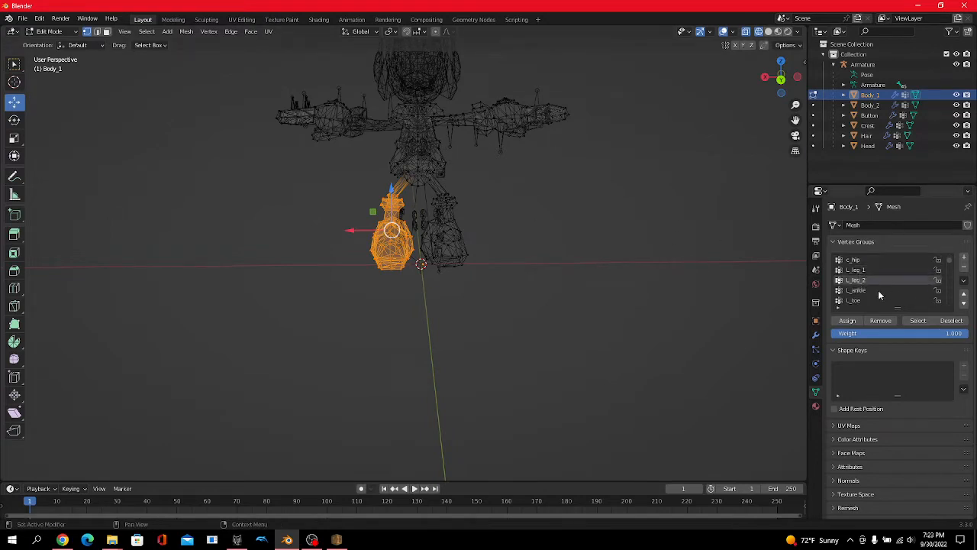
left_click(868, 289)
left_click(868, 283)
left_click(856, 294)
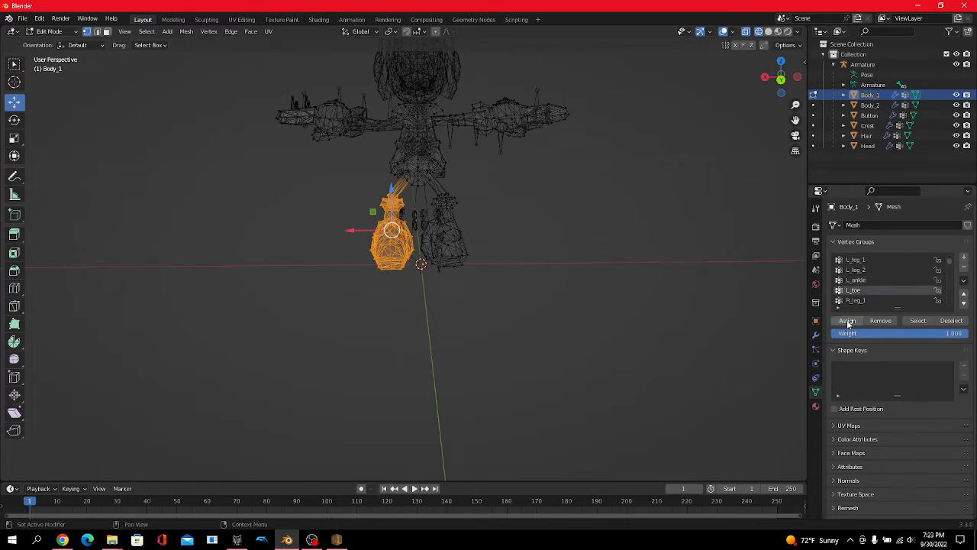
scroll(665, 309, "up", 1)
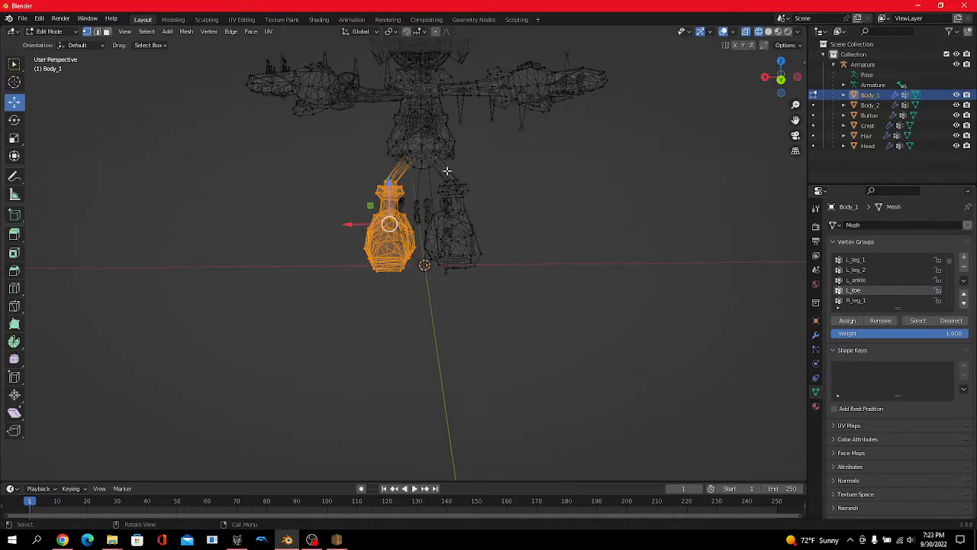
- Select the opposite leg and boot, assign the vertices to R_ankle, choose the R_toe group, and clear the selection
left_click_drag(425, 174, 571, 338)
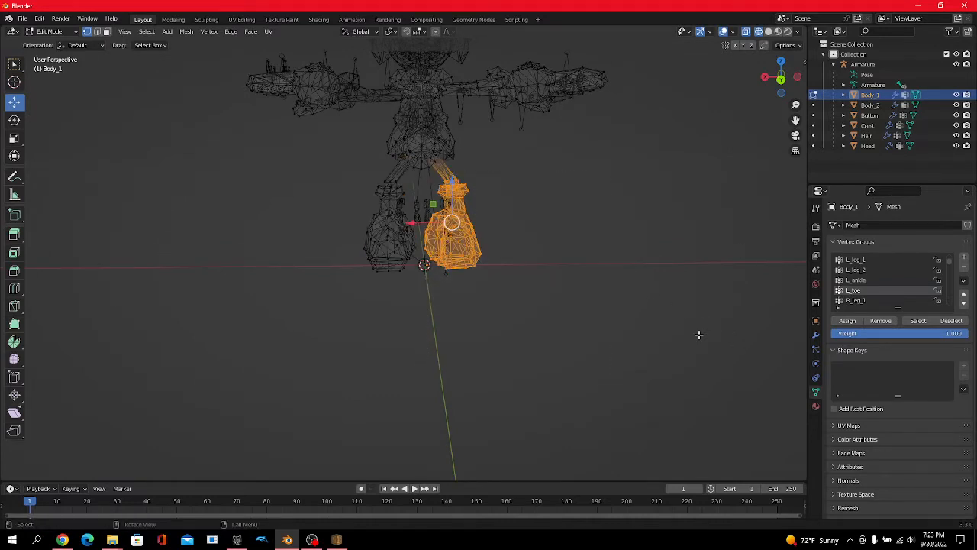
scroll(873, 301, "down", 2)
left_click(866, 302)
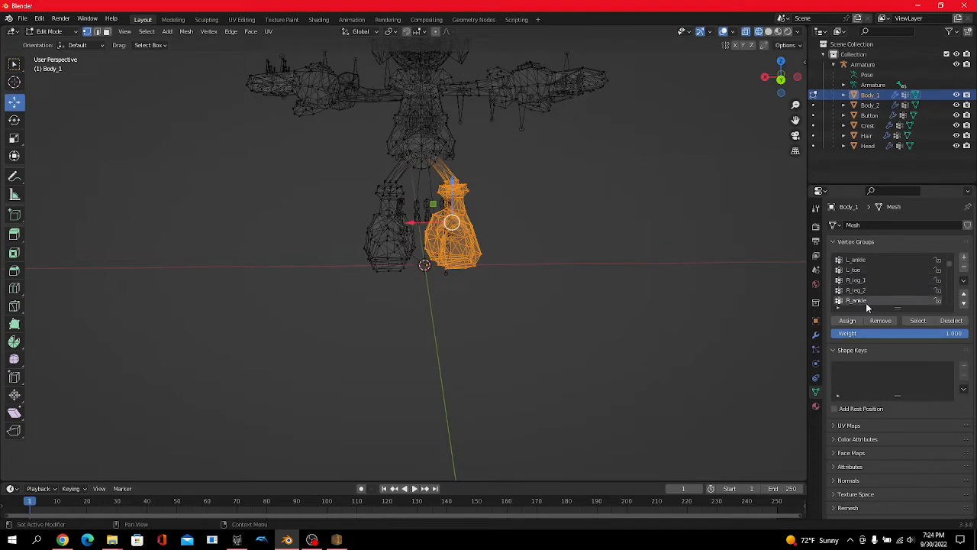
left_click(854, 322)
scroll(871, 297, "down", 1)
left_click(869, 301)
middle_click_drag(695, 277, 679, 278)
left_click(577, 251)
middle_click_drag(578, 249, 692, 249)
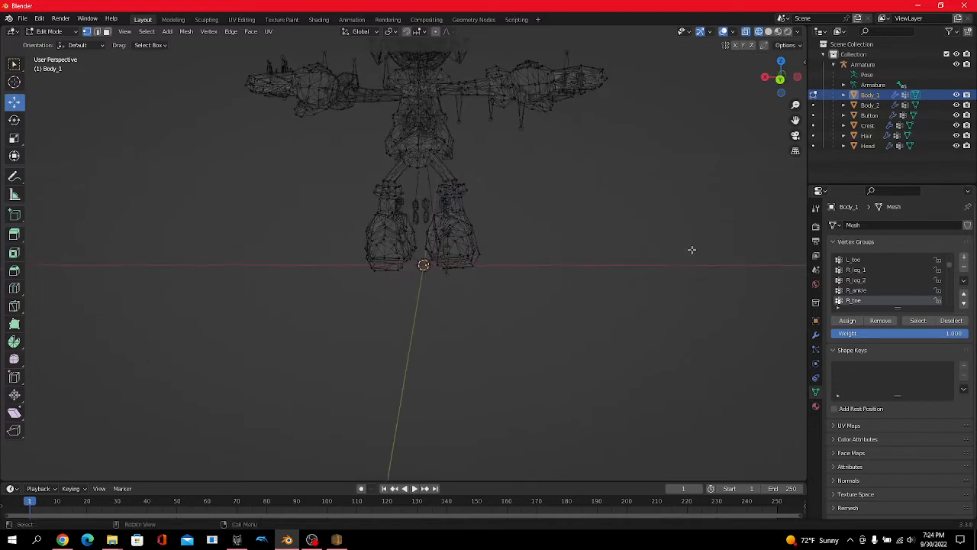
- Select the hip and lower torso vertices and assign them to the c_hip vertex group
scroll(901, 279, "up", 6)
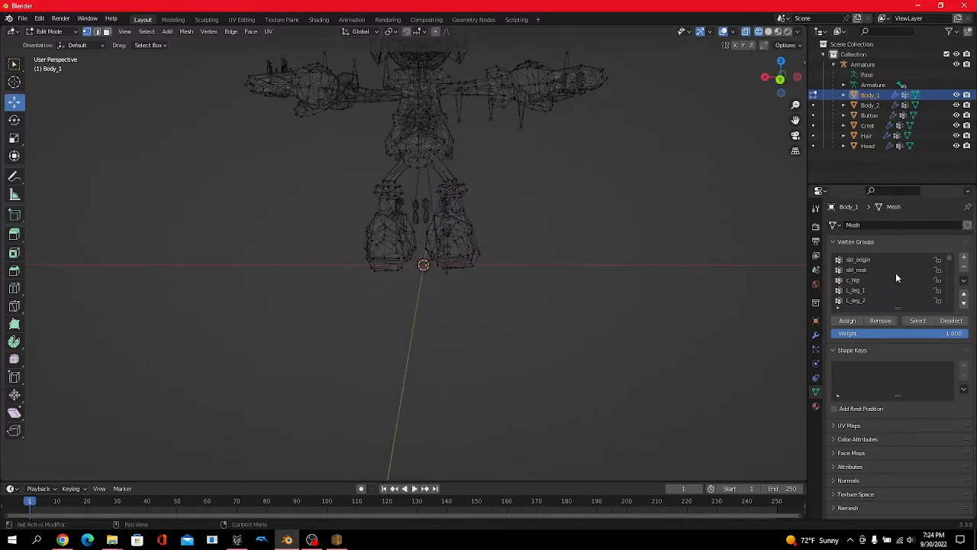
left_click_drag(387, 107, 461, 169)
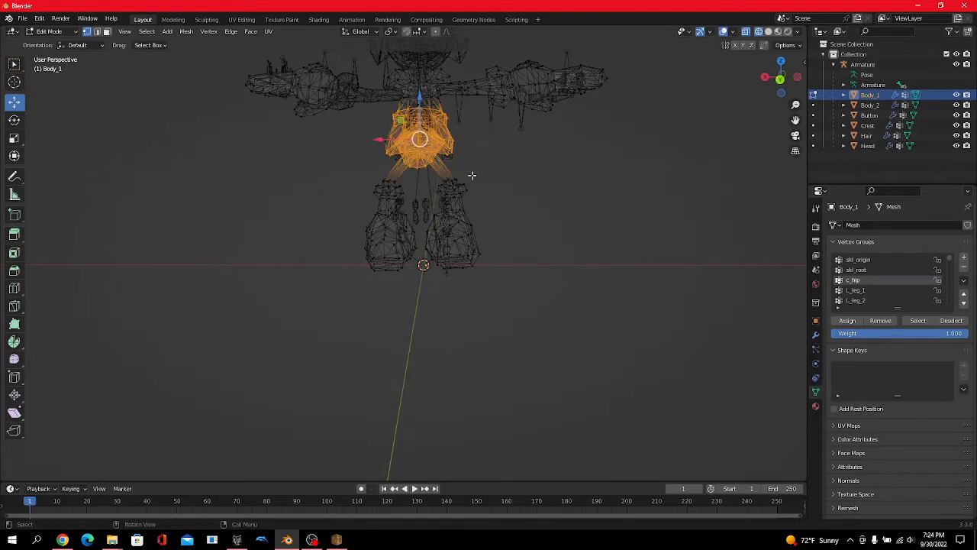
middle_click_drag(471, 173, 480, 212)
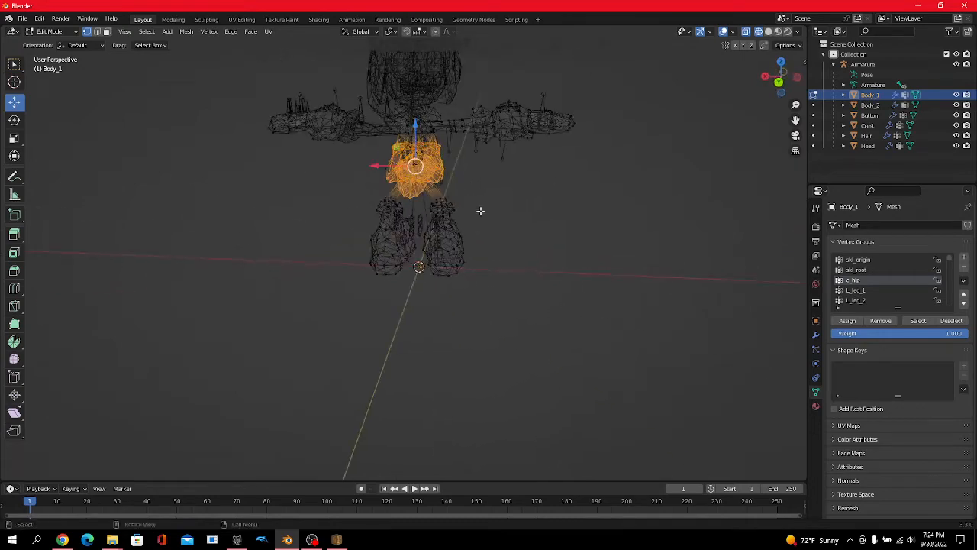
scroll(882, 295, "down", 2)
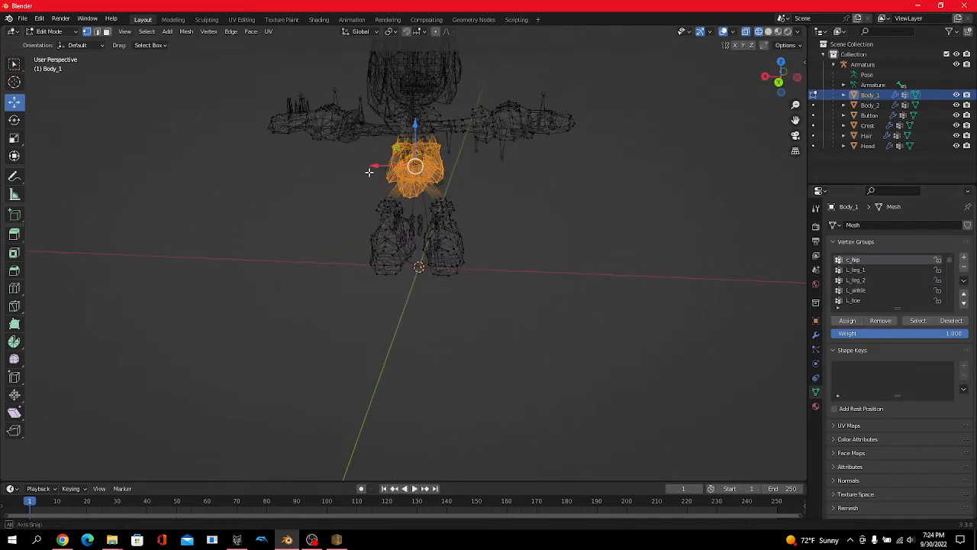
middle_click_drag(371, 170, 452, 190)
- Select the whole torso, remove the arm vertices from the selection, and deselect the vertices belonging to c_hip
key("a")
middle_click_drag(584, 214, 339, 210)
key("alt+a")
scroll(615, 281, "up", 2)
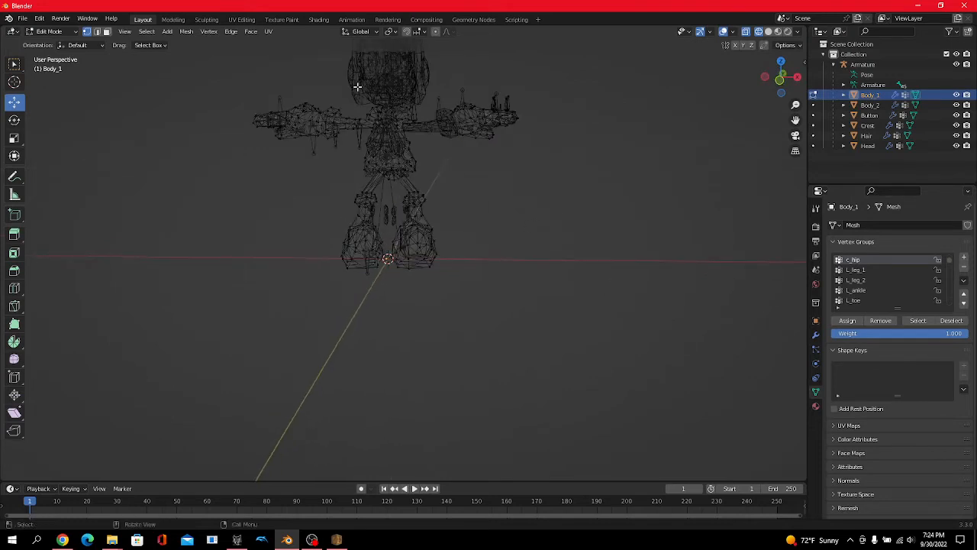
left_click_drag(348, 80, 433, 183)
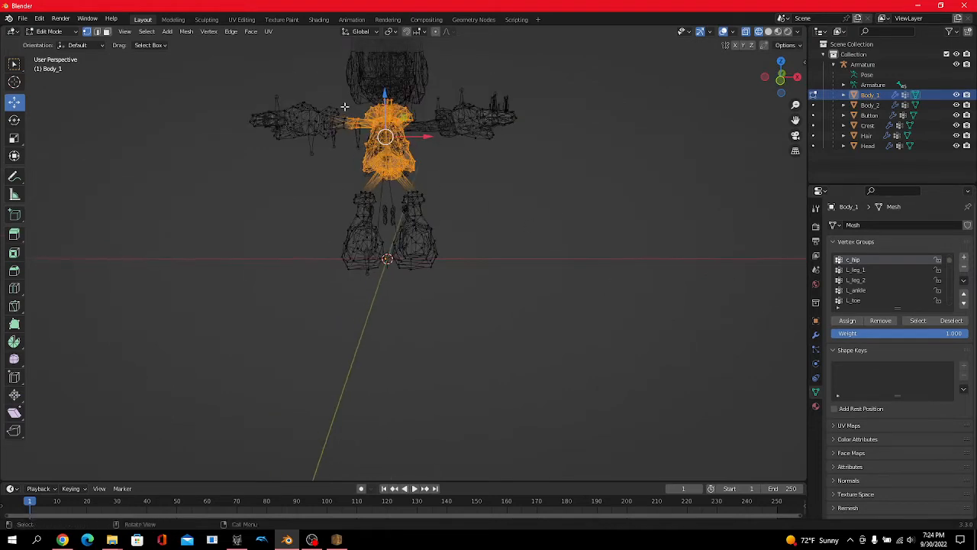
left_click_drag(332, 95, 365, 148, "ctrl")
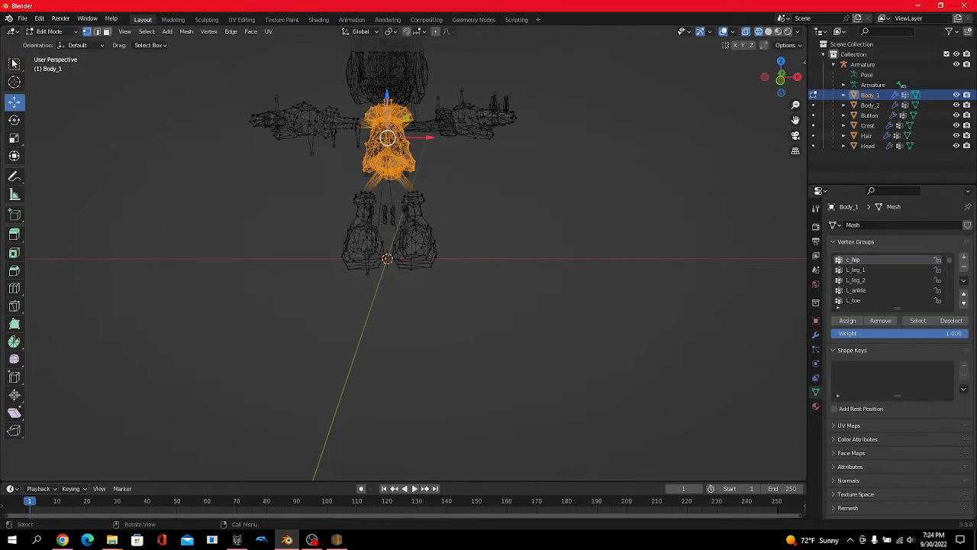
left_click(14, 63)
scroll(880, 275, "up", 2)
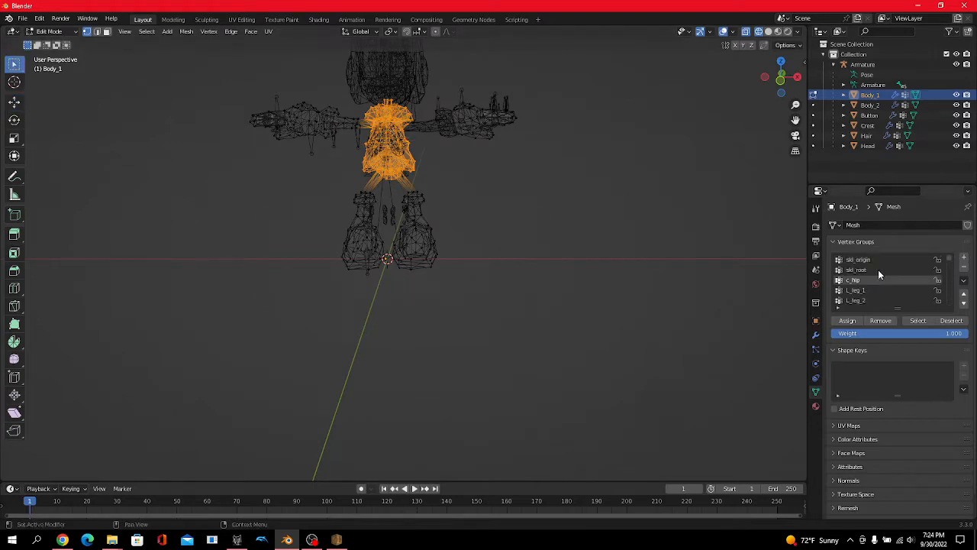
left_click(951, 321)
scroll(890, 282, "down", 1)
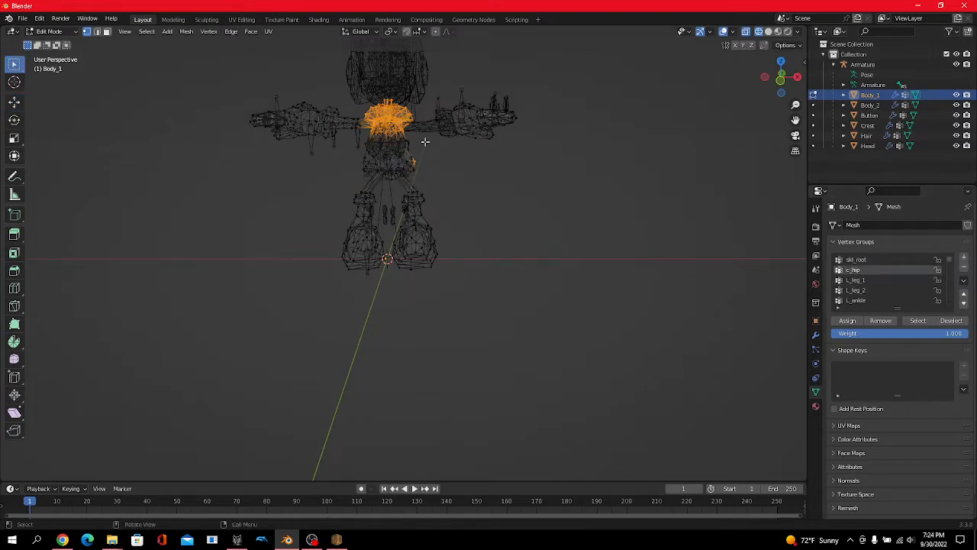
- Assign the stray hip vertices to c_hip, and reselect only the chest vertices outside that group
left_click_drag(316, 67, 458, 148, "ctrl")
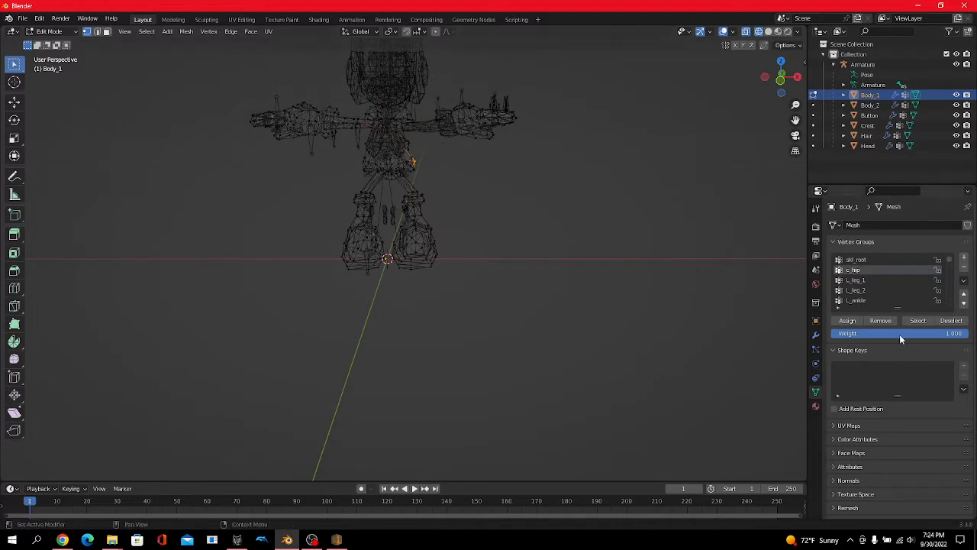
left_click(857, 327)
left_click(919, 320)
left_click_drag(363, 94, 417, 150, "shift")
left_click(951, 321)
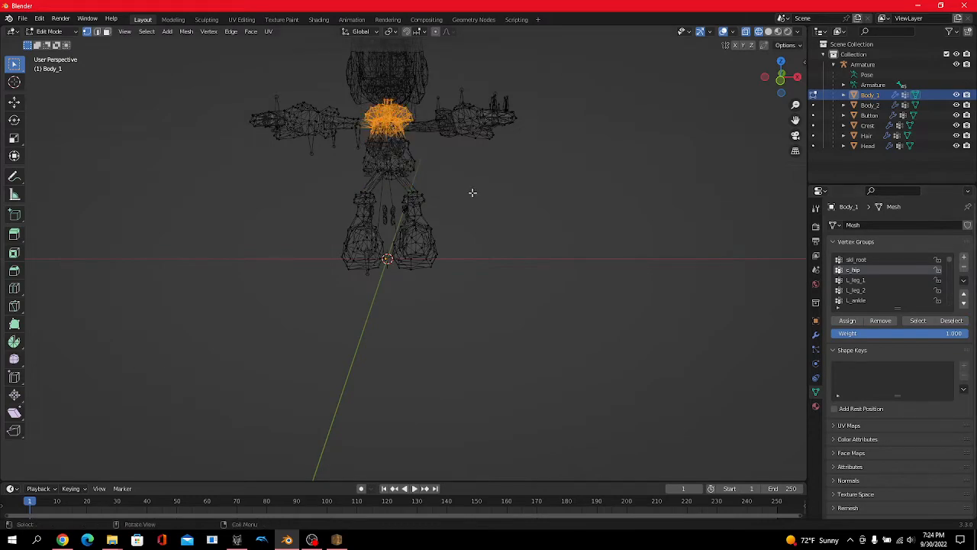
- Examine the chest selection up close from several angles, checking the vertices where it meets the hips and arms
middle_click_drag(471, 191, 591, 172)
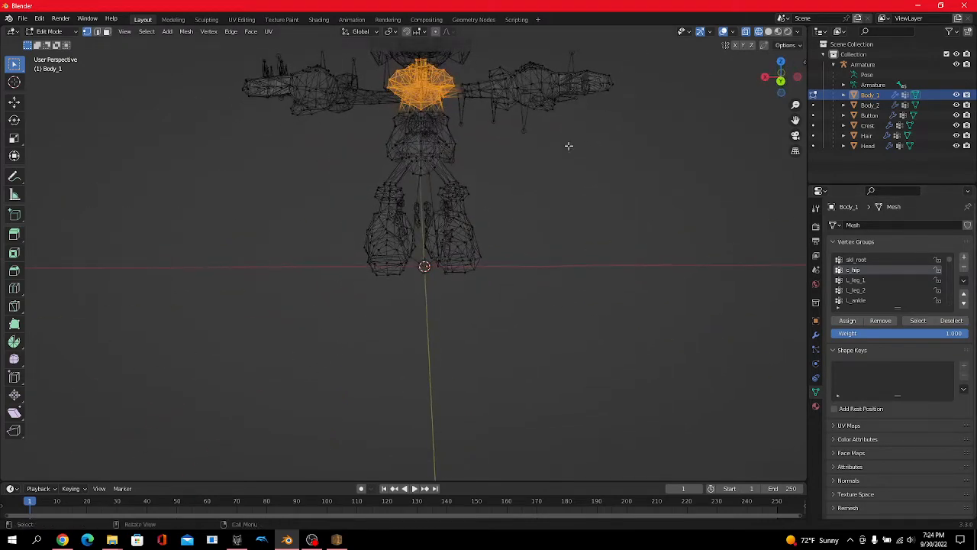
middle_click_drag(464, 100, 206, 191)
scroll(373, 138, "up", 2)
middle_click_drag(373, 137, 413, 200)
scroll(496, 142, "up", 2)
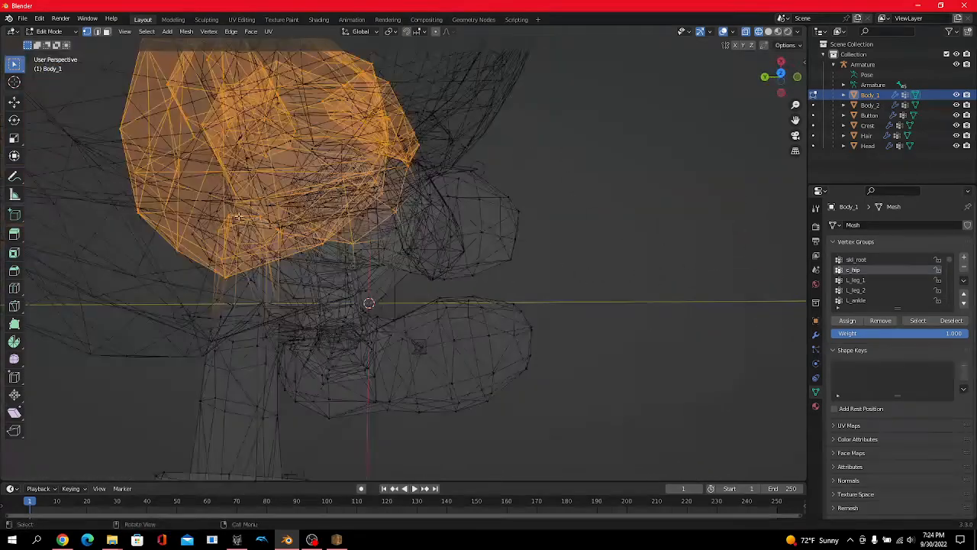
middle_click_drag(229, 217, 310, 214)
scroll(328, 187, "up", 1)
scroll(346, 175, "up", 1)
scroll(336, 158, "down", 1)
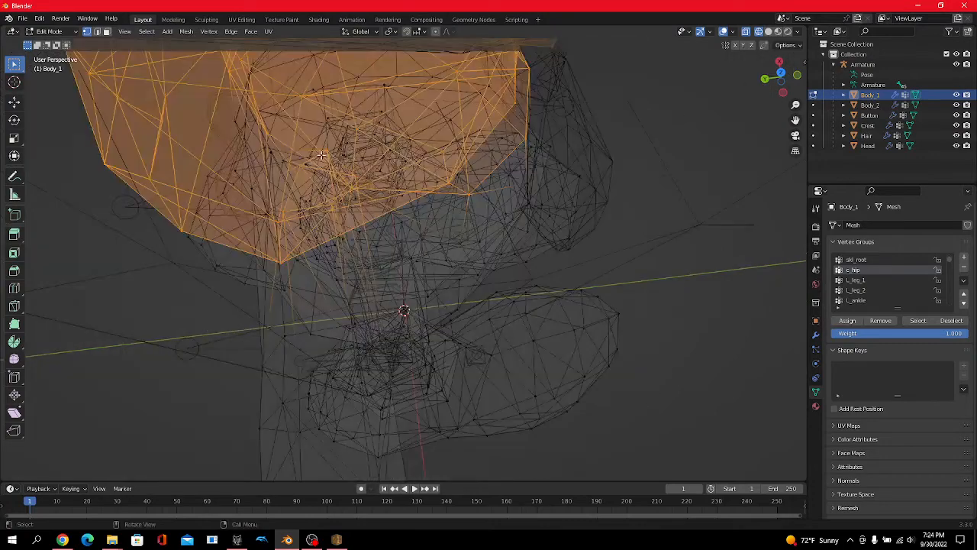
middle_click_drag(368, 191, 387, 204)
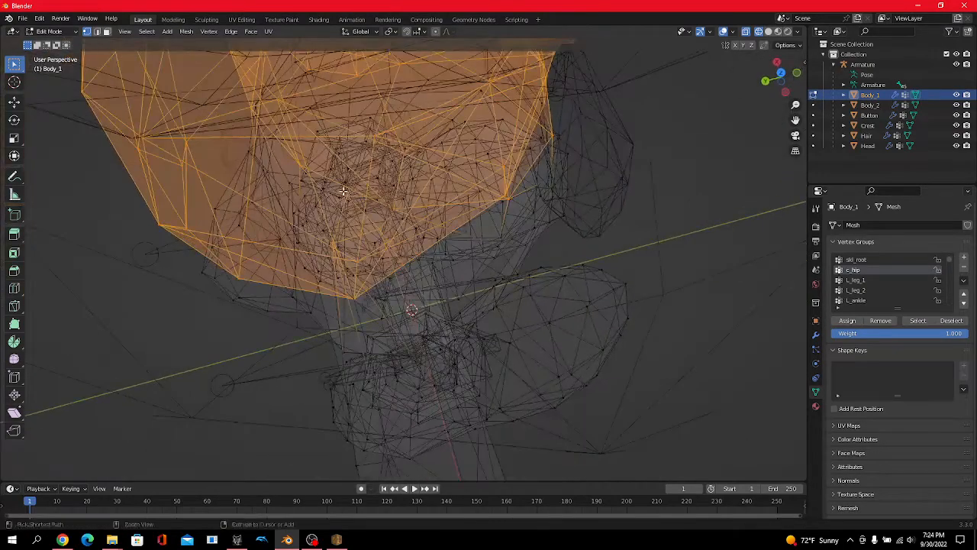
left_click_drag(325, 249, 374, 229, "ctrl")
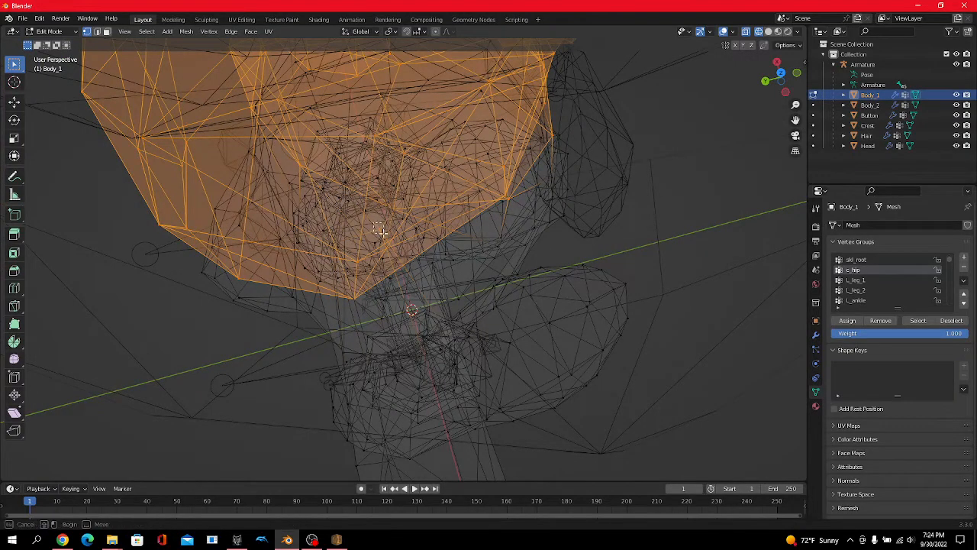
key("ctrl+z")
scroll(376, 226, "down", 5)
middle_click_drag(376, 226, 546, 137)
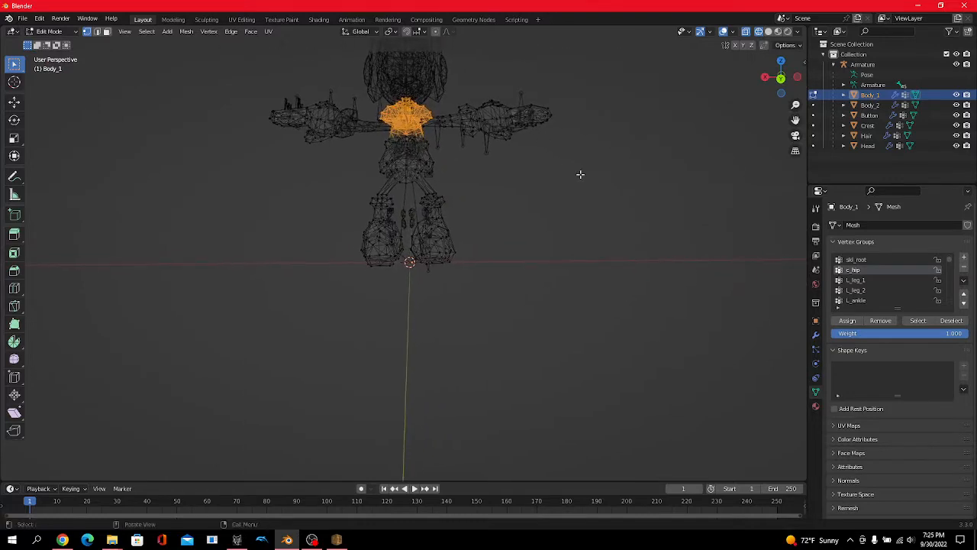
- Assign the selected chest vertices to the c_spine vertex group and make L_arm_1 the active group
scroll(870, 282, "down", 2)
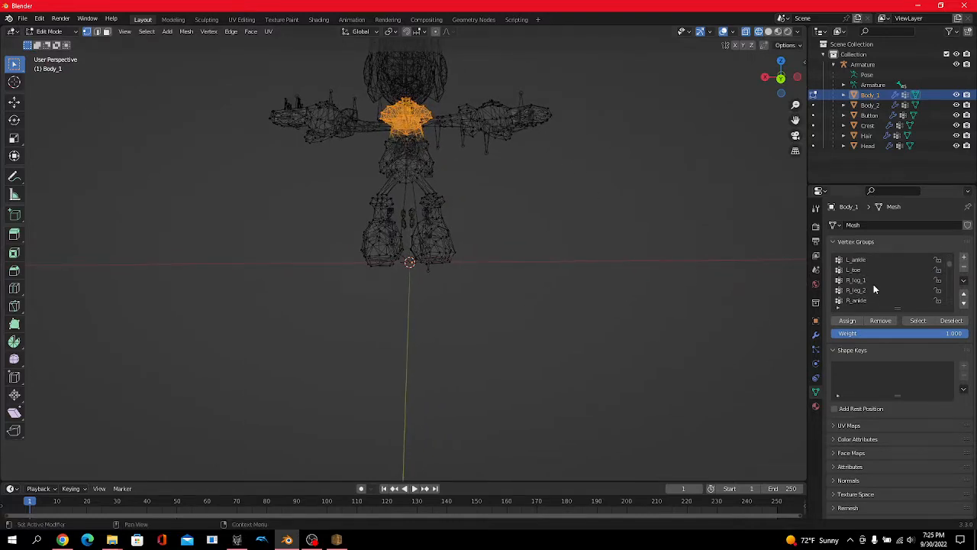
scroll(875, 290, "up", 8)
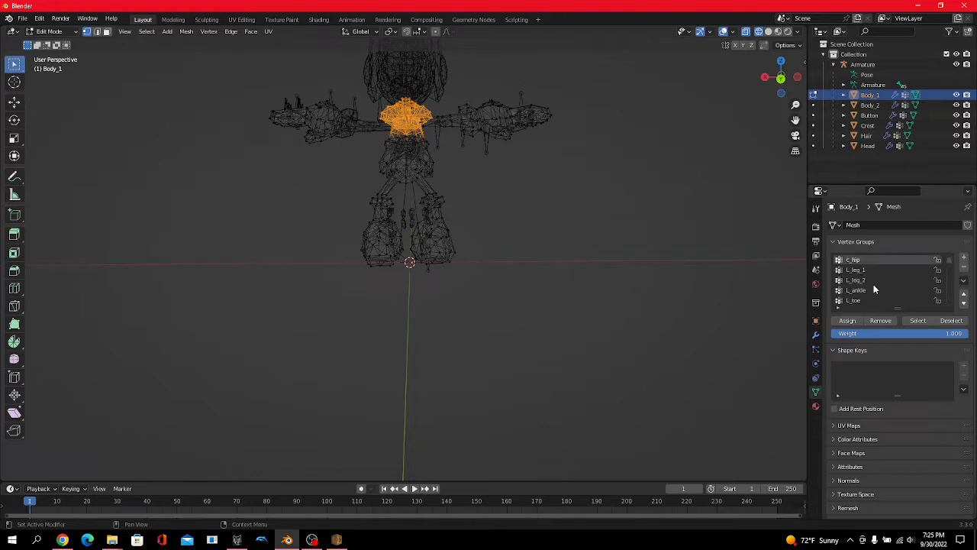
scroll(875, 290, "down", 10)
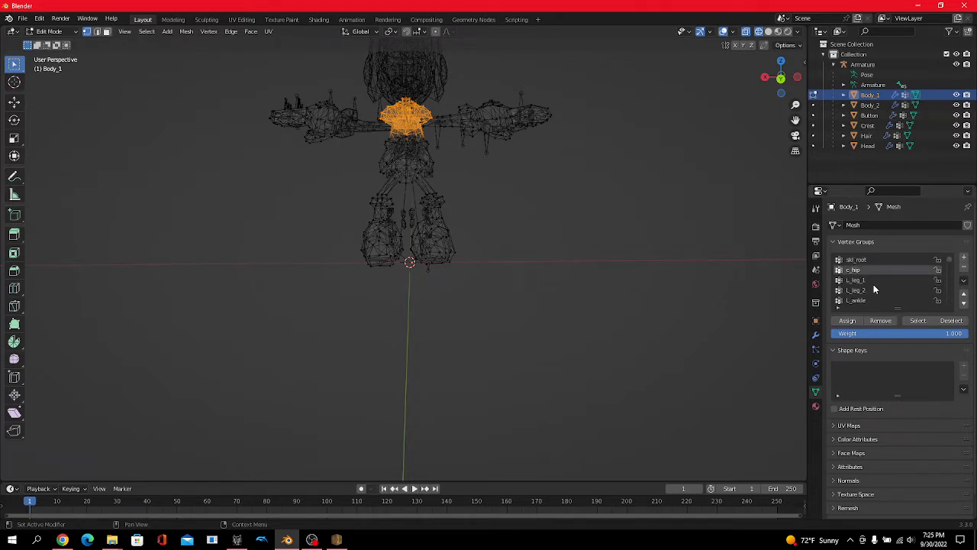
left_click(875, 270)
left_click(874, 290)
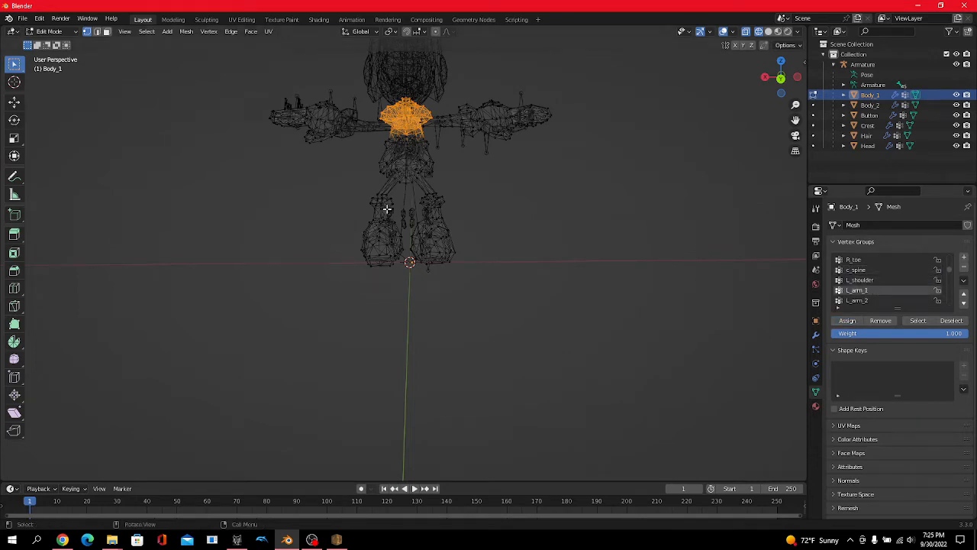
- Try to select the upper-arm vertices on the L_arm_1 side, check against the whole mesh, and clear the selection
left_click_drag(366, 112, 380, 153)
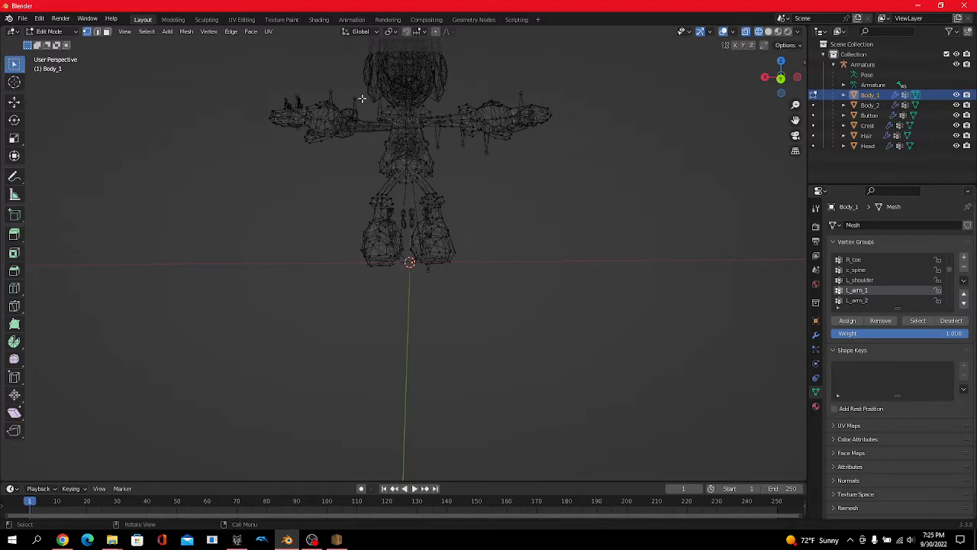
left_click_drag(362, 99, 691, 193)
left_click_drag(252, 84, 696, 239)
key("a")
middle_click_drag(596, 262, 572, 249)
left_click(577, 279)
- Select the upper-arm vertices between the chest and the opposite hand and assign them to the R_arm_1 vertex group
left_click_drag(446, 80, 464, 116)
middle_click_drag(465, 116, 456, 124)
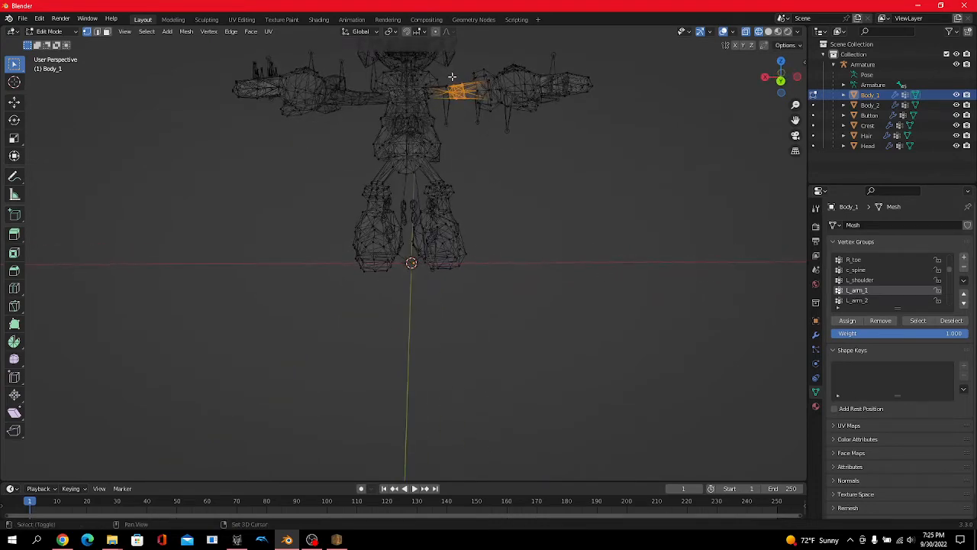
left_click_drag(441, 78, 463, 103)
scroll(537, 176, "down", 1)
scroll(927, 297, "down", 5)
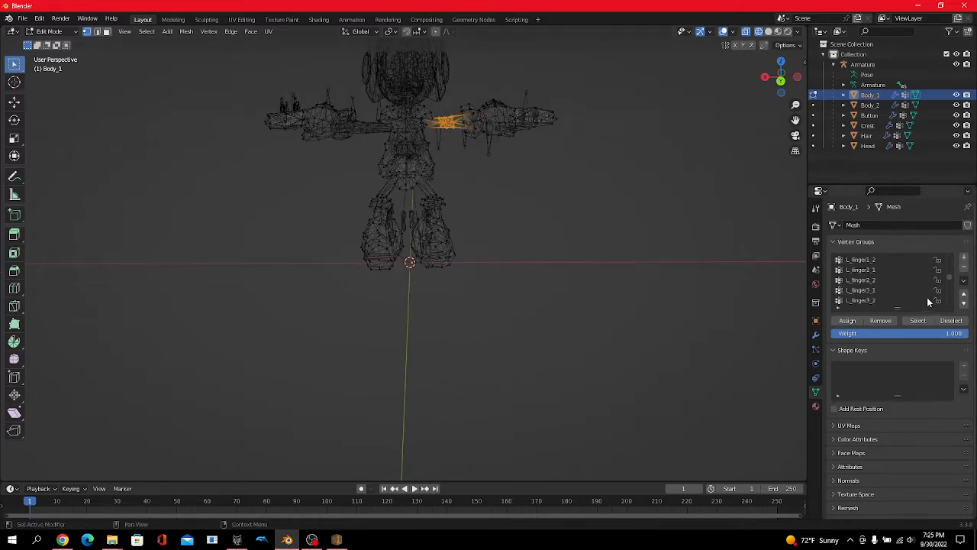
scroll(904, 299, "down", 1)
left_click(857, 280)
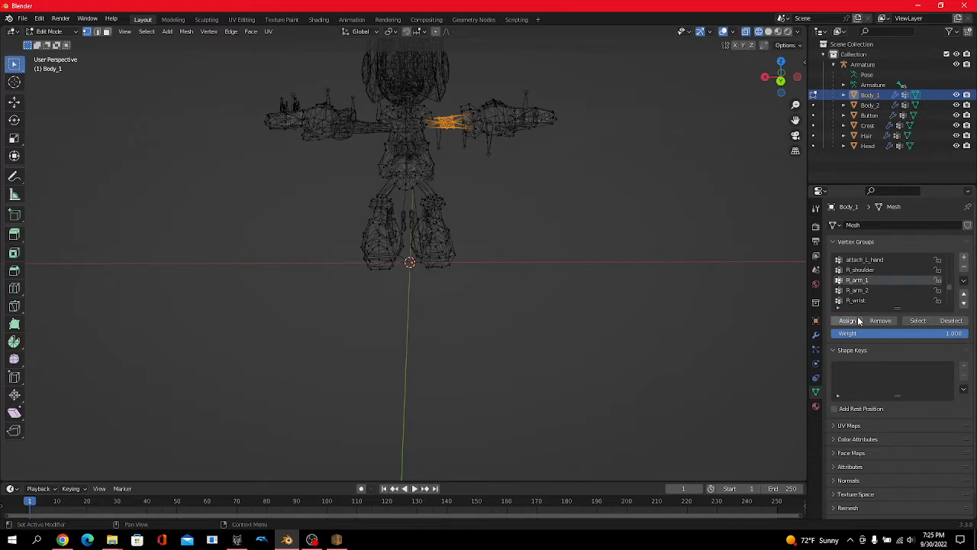
- Select the hand vertices at the end of that arm, assign them to the R_wrist vertex group, and clear the selection
left_click(858, 291)
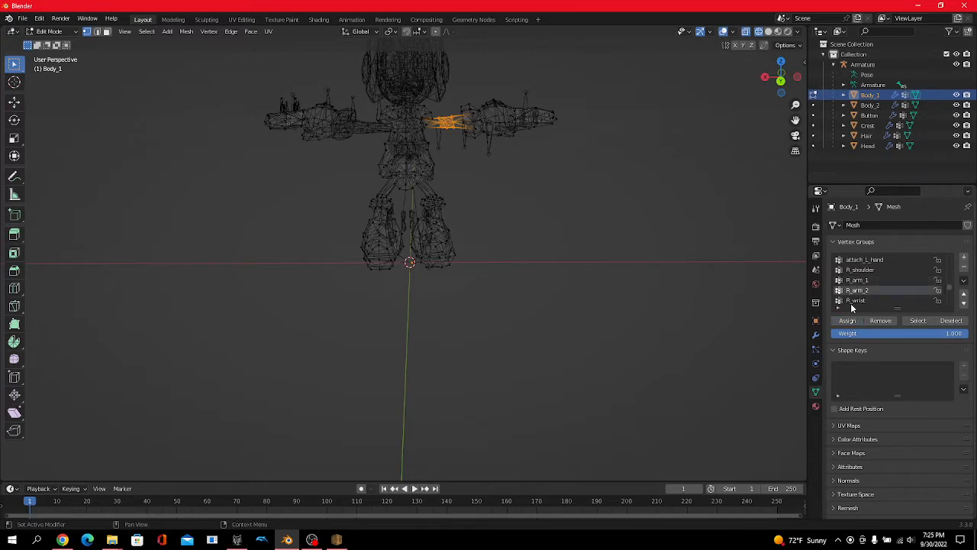
left_click(854, 301)
left_click_drag(454, 71, 675, 237)
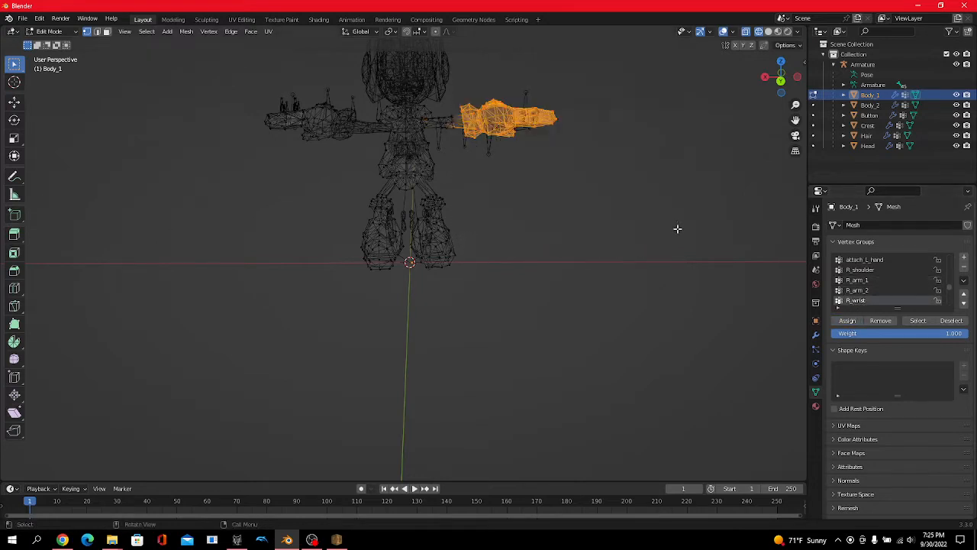
left_click(857, 325)
scroll(629, 323, "down", 2)
left_click(588, 310)
- Select the other hand's vertices, assign them to the L_wrist vertex group, and clear the selection
left_click_drag(228, 95, 369, 199)
scroll(887, 285, "up", 5)
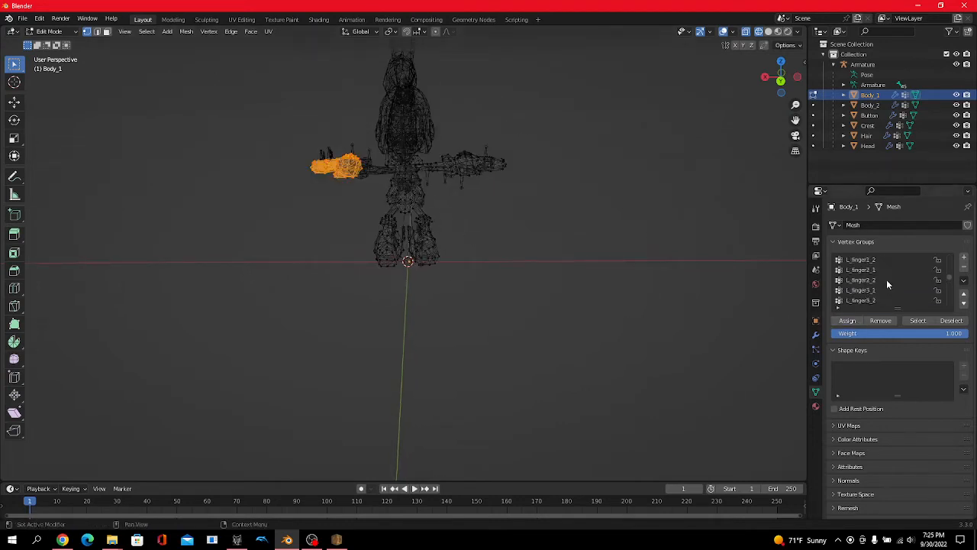
scroll(887, 284, "up", 3)
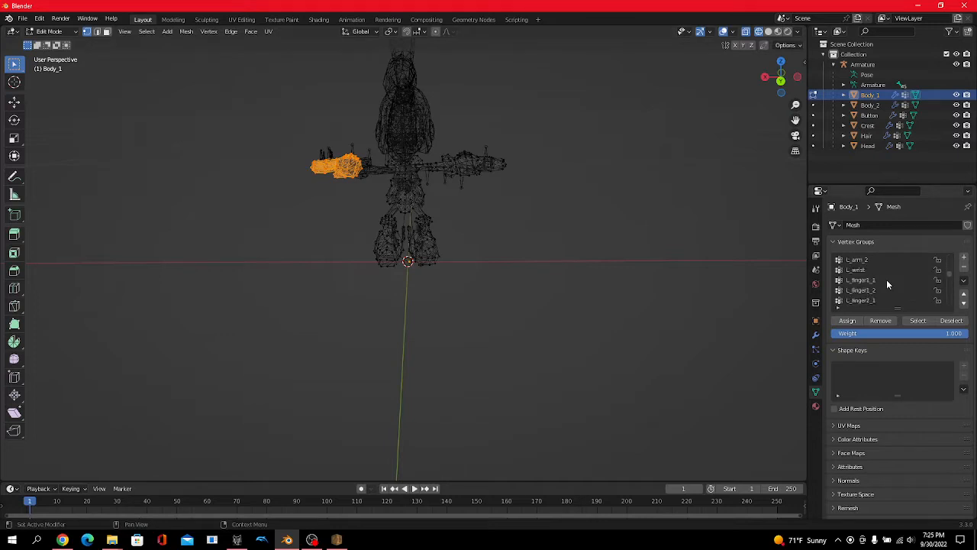
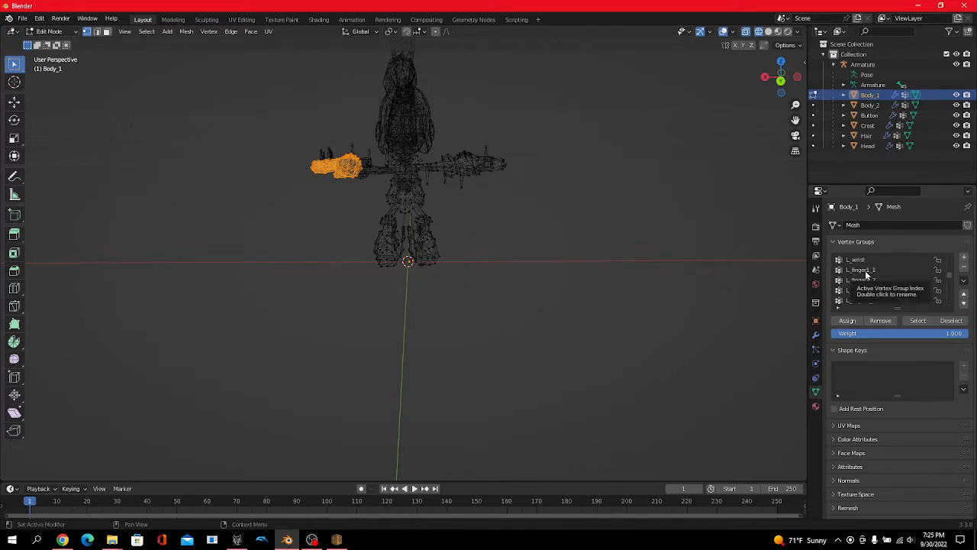
scroll(766, 304, "up", 4)
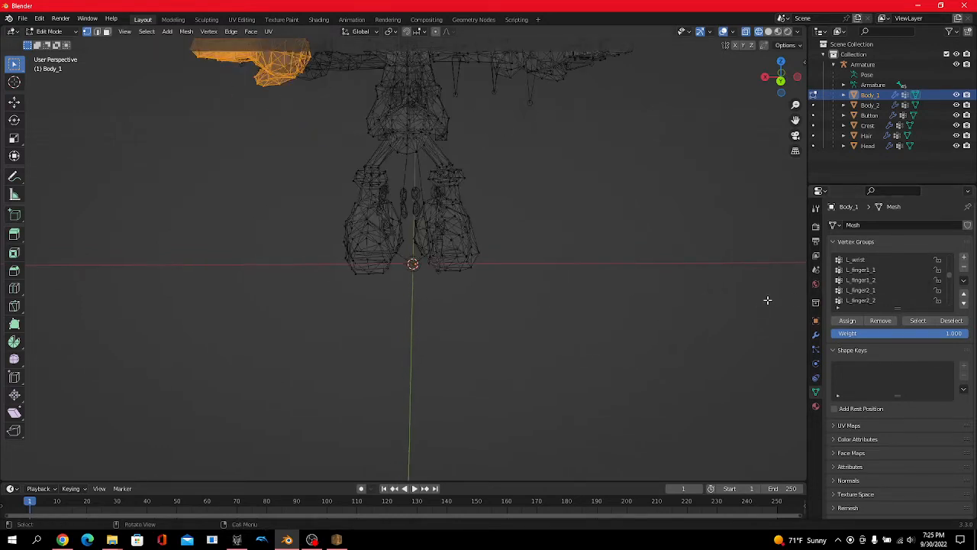
scroll(756, 305, "down", 2)
scroll(841, 315, "down", 1)
scroll(916, 251, "up", 1)
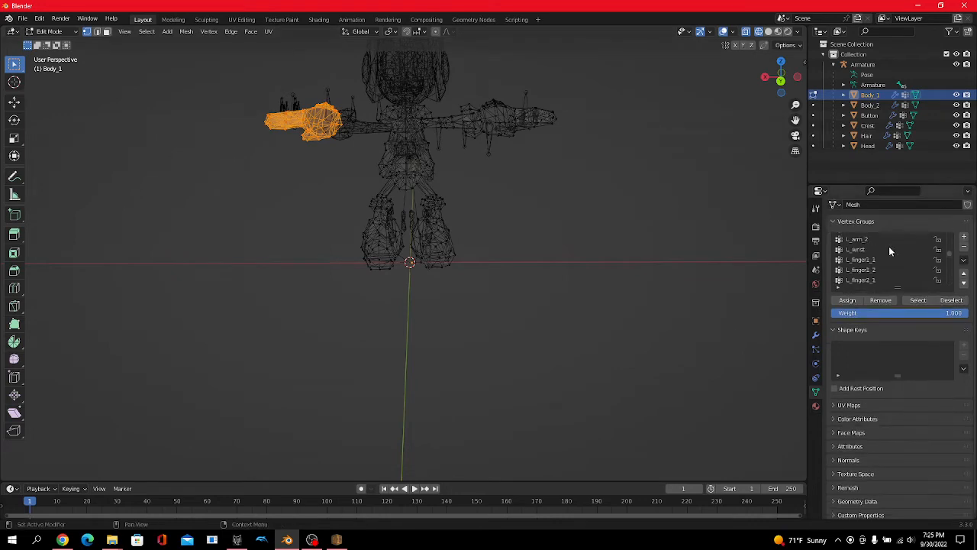
left_click(888, 247)
scroll(611, 344, "down", 3)
scroll(598, 356, "up", 1)
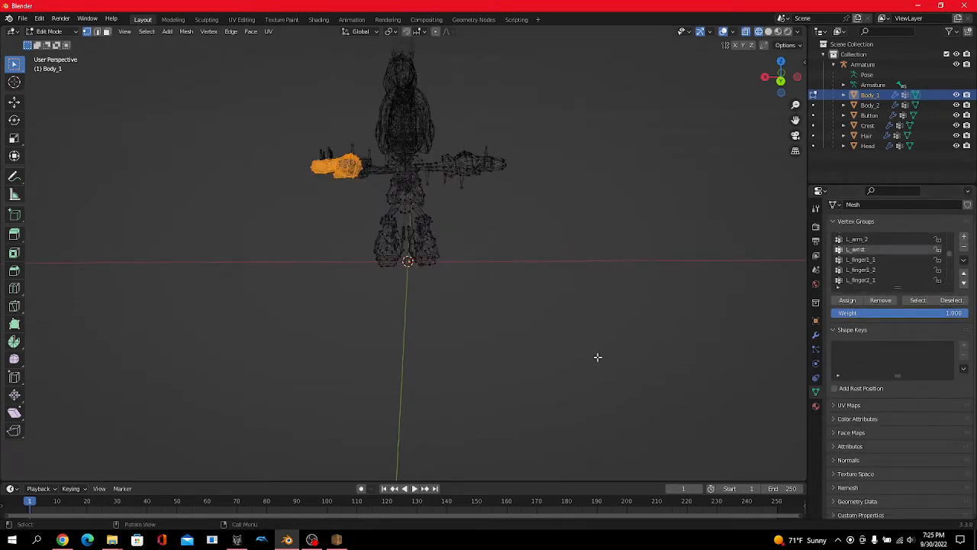
left_click(852, 304)
scroll(667, 308, "down", 2)
scroll(669, 310, "up", 1)
left_click(670, 310)
- Leave mesh editing, select the Armature, and switch it to Pose Mode
scroll(489, 252, "up", 3)
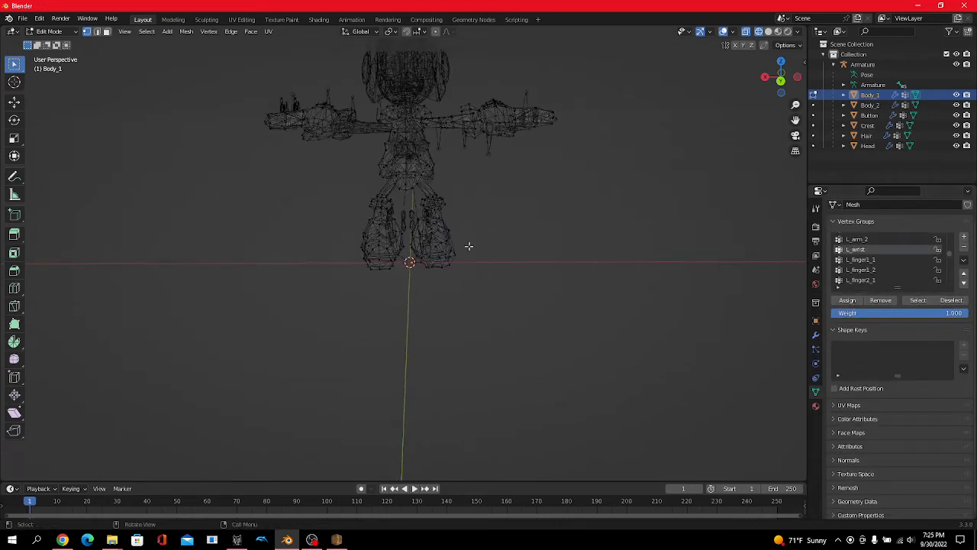
left_click(63, 34)
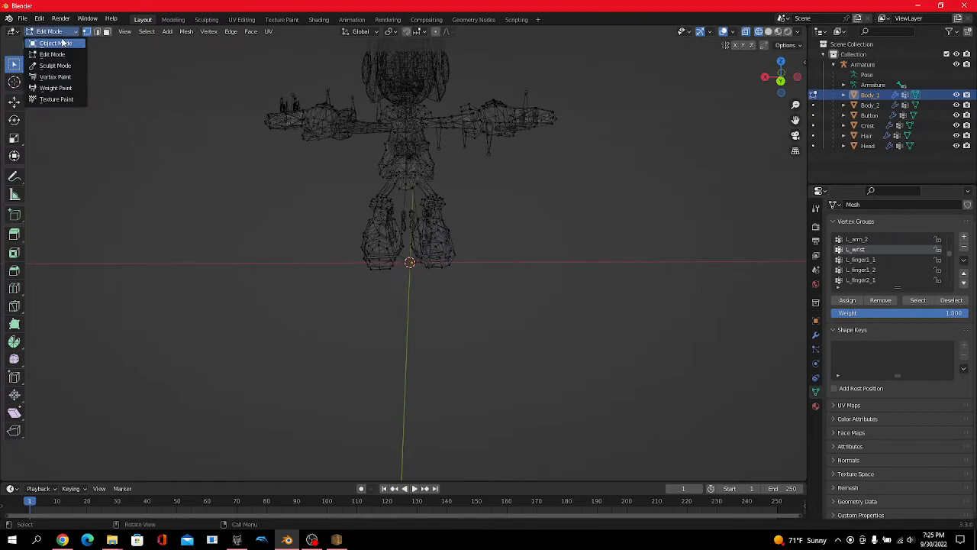
left_click(65, 39)
left_click(873, 74)
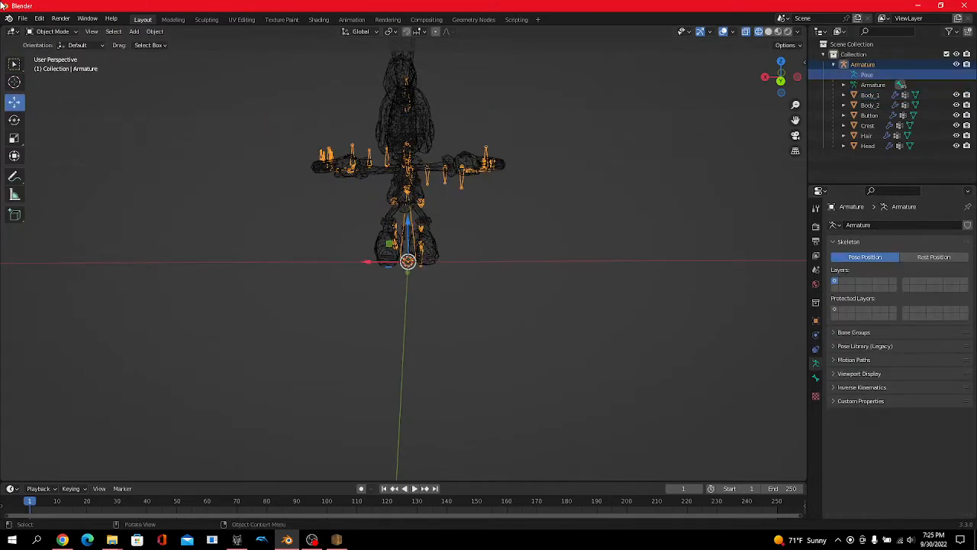
left_click(47, 32)
left_click(53, 66)
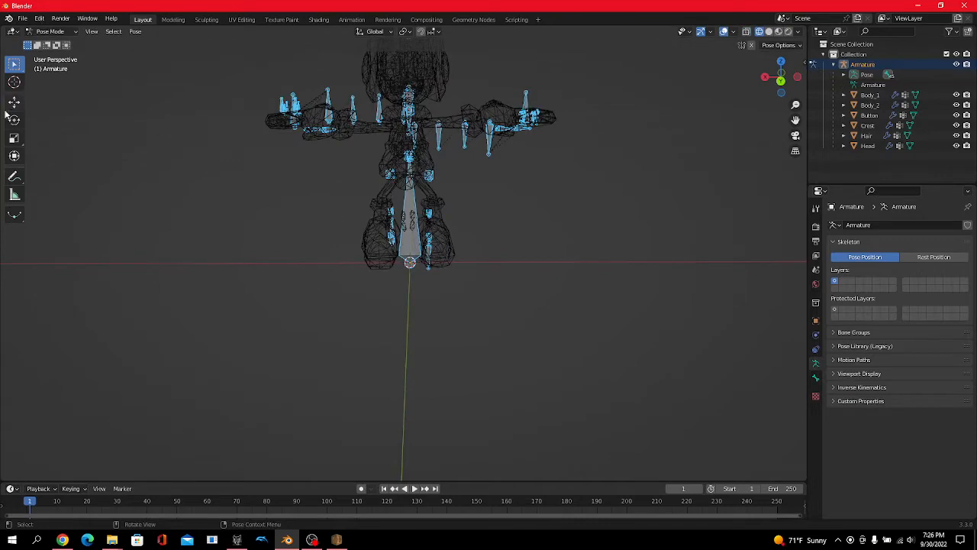
- Move the rig's bones along the X axis to test how the body mesh follows them
left_click(14, 104)
left_click_drag(354, 265, 187, 203)
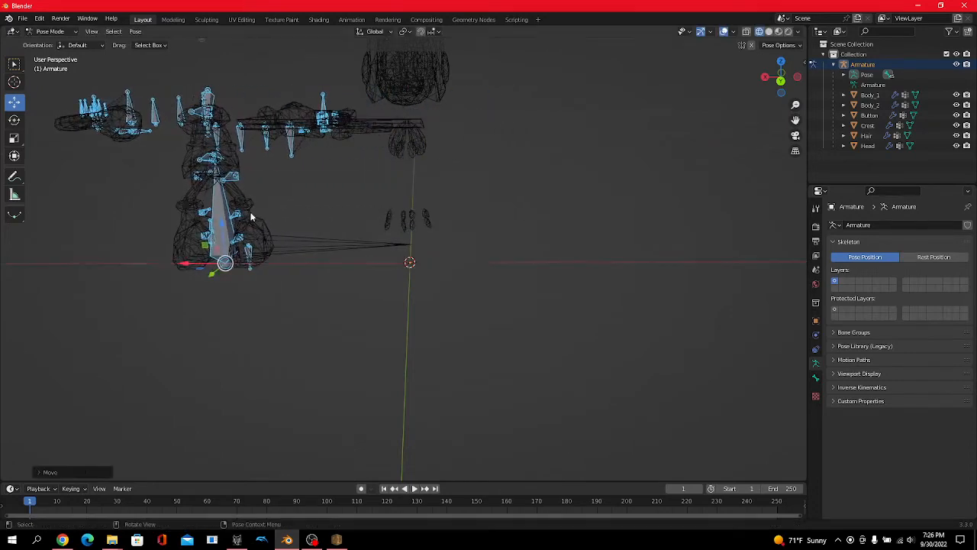
mouse_move(266, 242)
middle_mouse_down()
mouse_move(454, 279)
mouse_move(508, 267)
mouse_move(407, 236)
mouse_move(256, 236)
mouse_move(256, 244)
middle_mouse_up()
left_click_drag(202, 271, 313, 260)
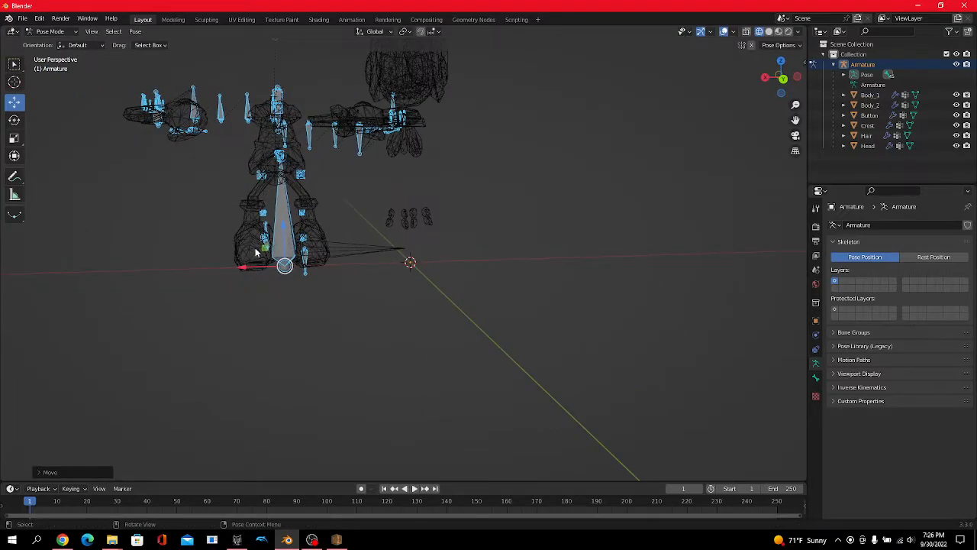
middle_click_drag(257, 252, 285, 257)
left_click_drag(269, 261, 343, 259)
- Undo the test moves of the bones and return to editing the Body_1 mesh
key("ctrl+z")
key("ctrl+z")
key("ctrl+z")
key("ctrl+z")
key("ctrl+z")
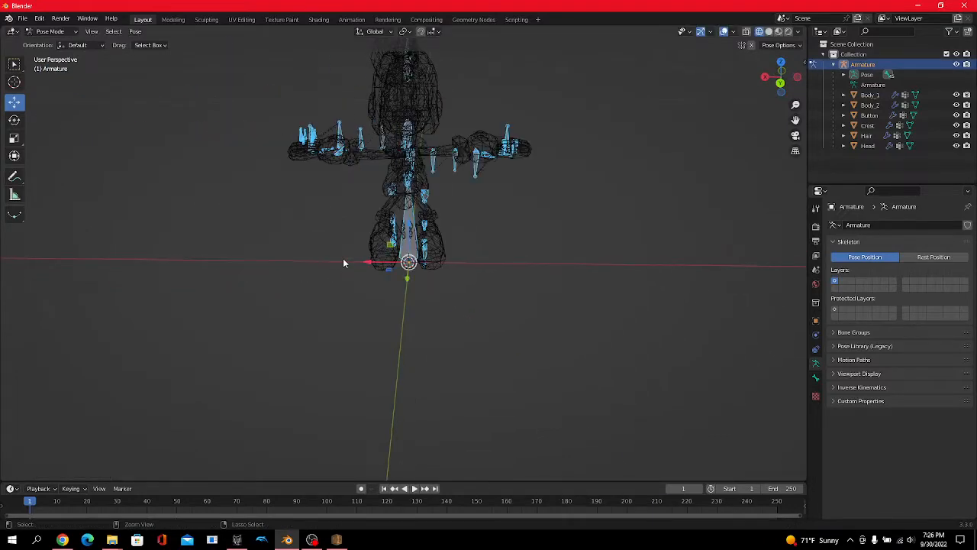
scroll(509, 273, "up", 2)
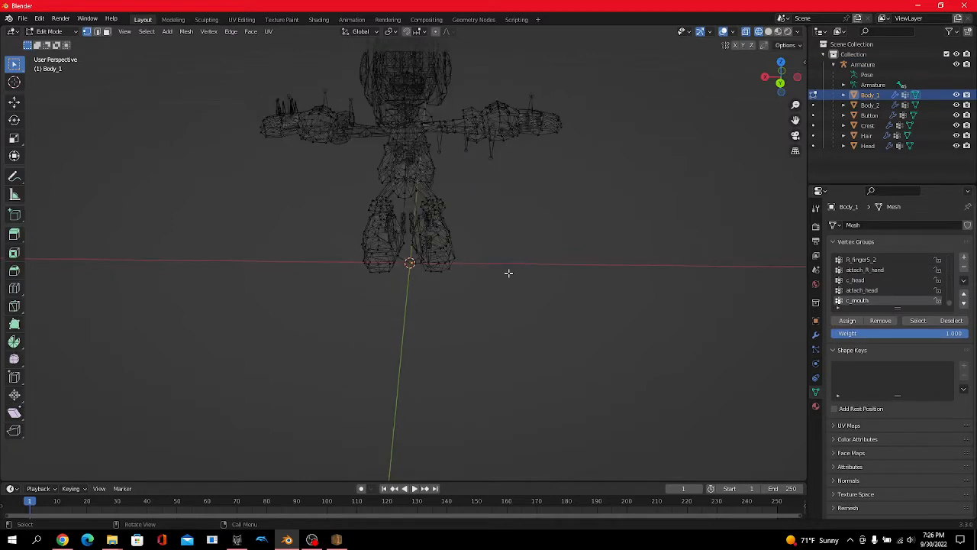
- Select the whole Body_1 mesh and deselect the vertices belonging to the c_hip vertex group
key("a")
scroll(900, 269, "up", 5)
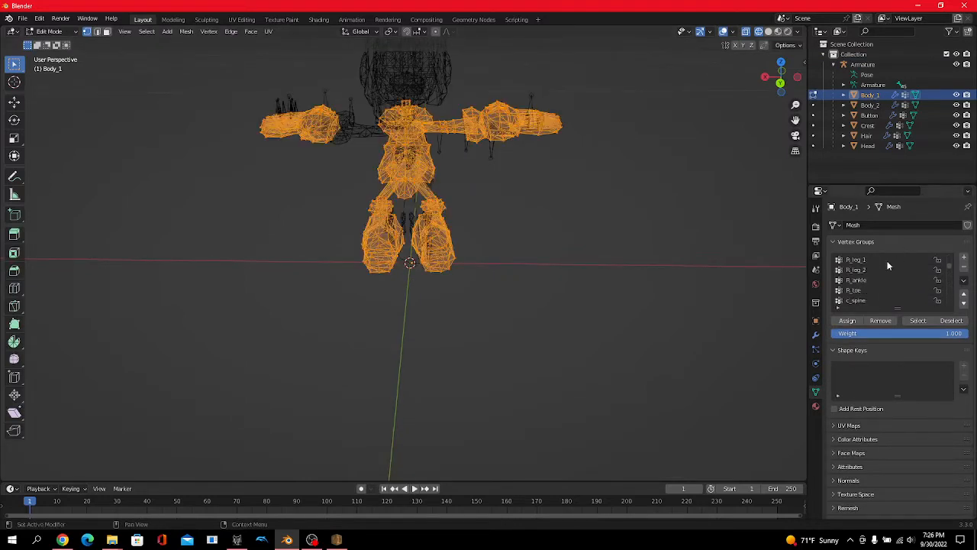
left_click(858, 281)
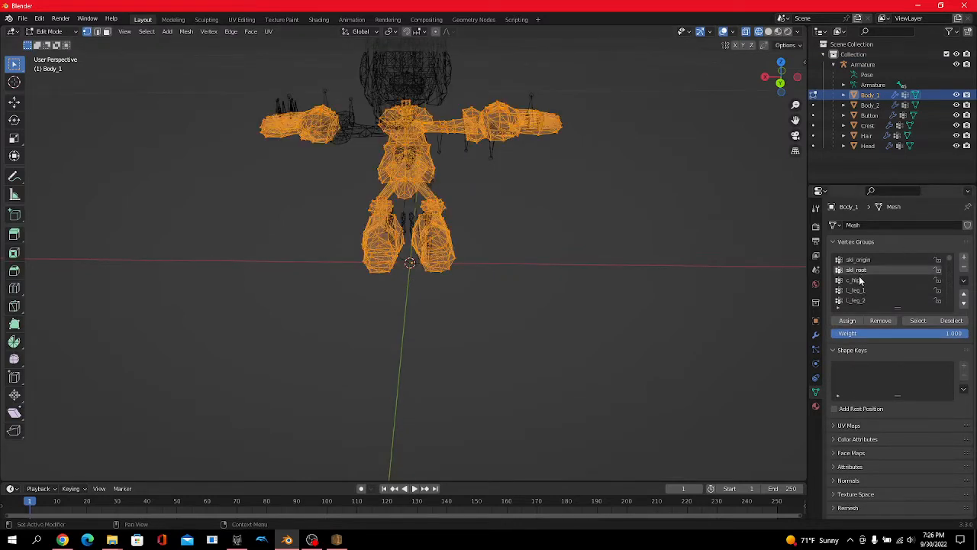
left_click(947, 322)
- Deselect the vertices belonging to the L_leg_1, L_leg_2, L_ankle and L_toe vertex groups
scroll(867, 296, "down", 2)
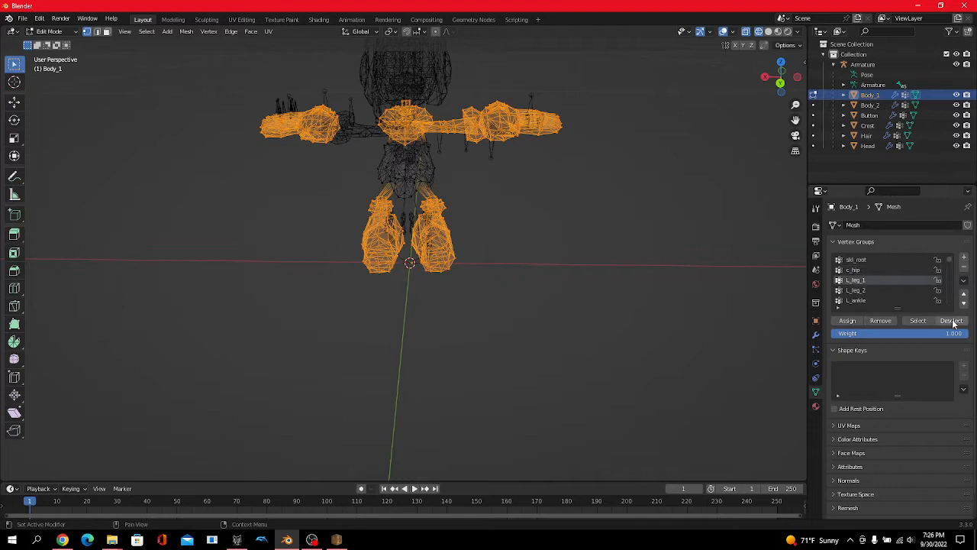
left_click(875, 290)
left_click(878, 301)
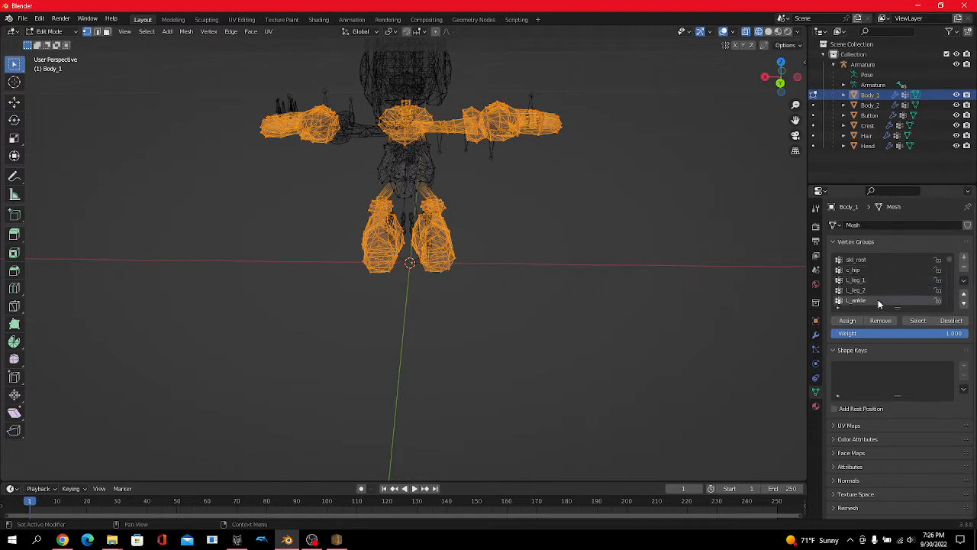
left_click(948, 321)
scroll(885, 280, "down", 2)
scroll(873, 287, "down", 5)
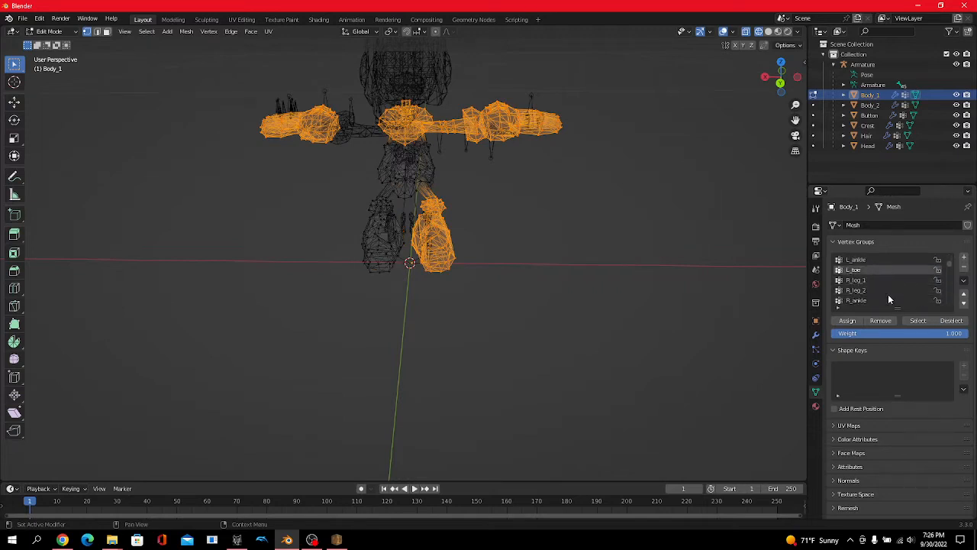
- Deselect the right leg's vertex groups and box-deselect the arms and torso, keeping only the stray vertices beside the foot selected
left_click(871, 280)
left_click(952, 320)
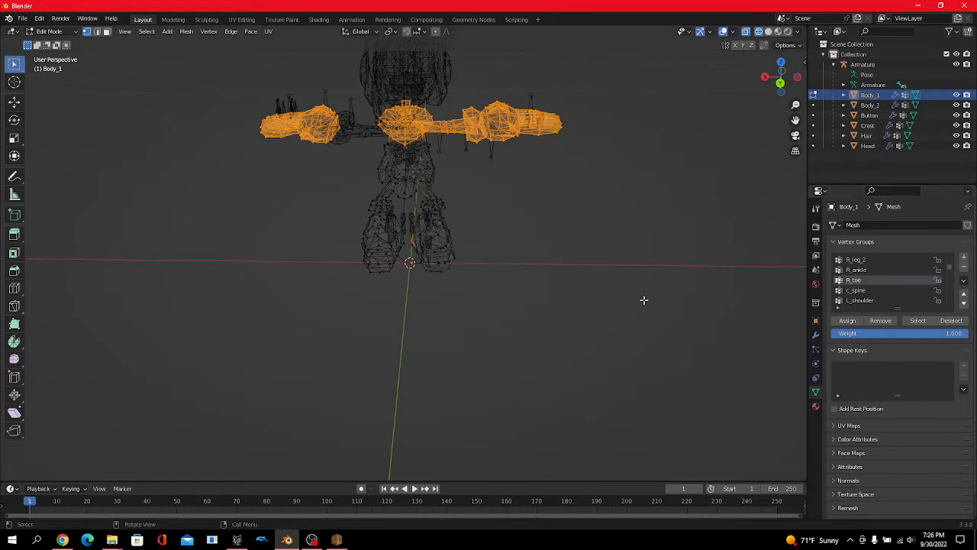
middle_click_drag(643, 301, 634, 262)
mouse_move(212, 72)
left_mouse_down("ctrl")
mouse_move(589, 179)
mouse_move(659, 166)
left_mouse_up("ctrl")
middle_click_drag(659, 166, 711, 222)
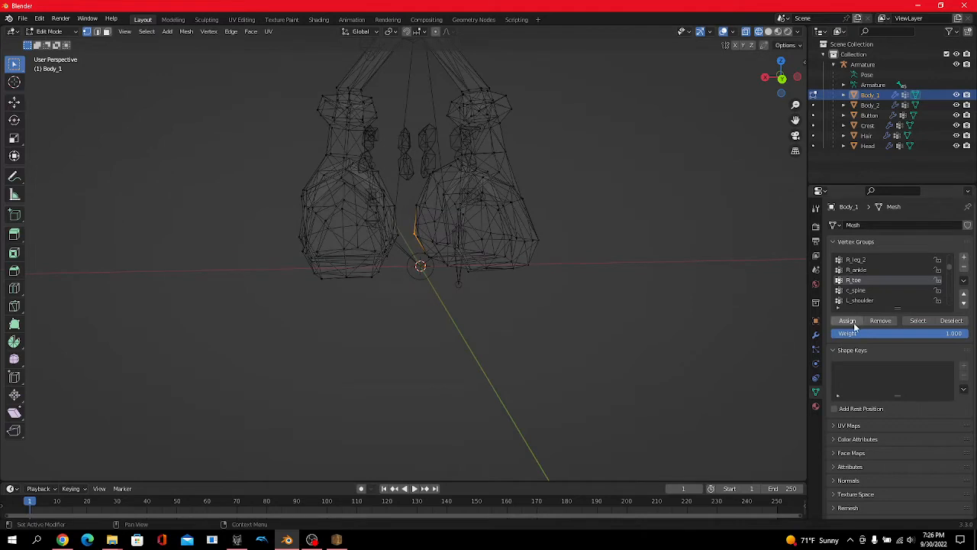
- Assign the stray foot vertices to the R_ankle vertex group and select that group to check its coverage
left_click(857, 270)
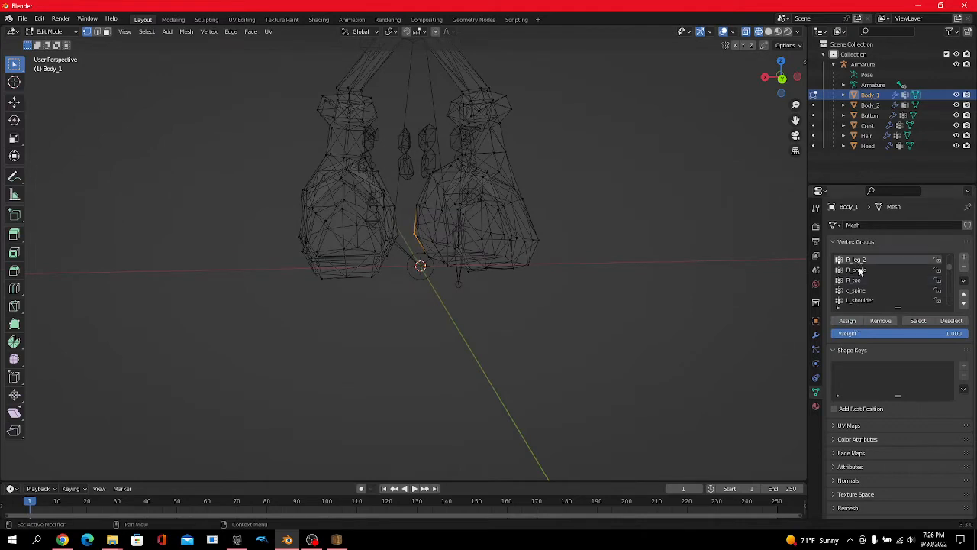
left_click(849, 321)
left_click(919, 321)
scroll(628, 308, "down", 4)
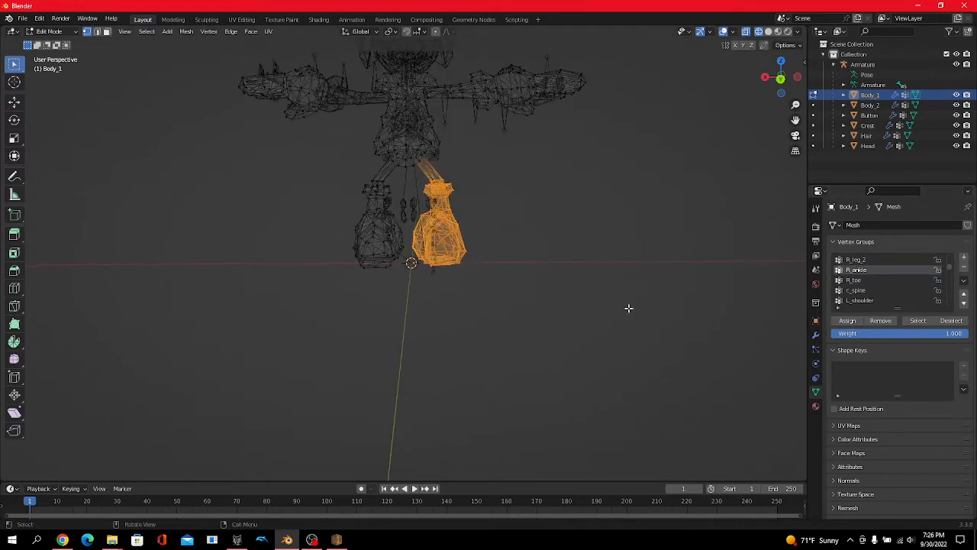
- Select all vertices of Body_1 and deselect those belonging to the c_hip vertex group
key("alt+a")
key("a")
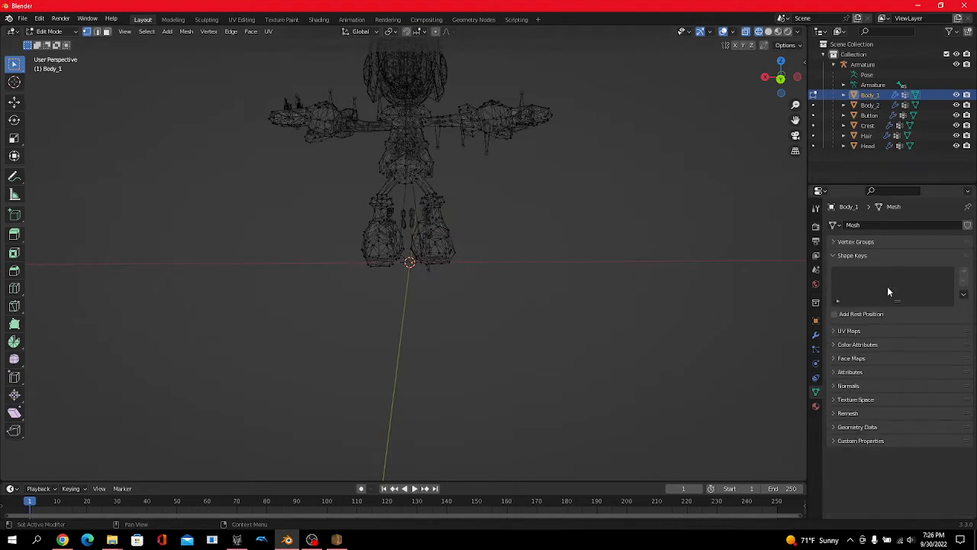
left_click(833, 245)
key("a")
scroll(882, 289, "up", 5)
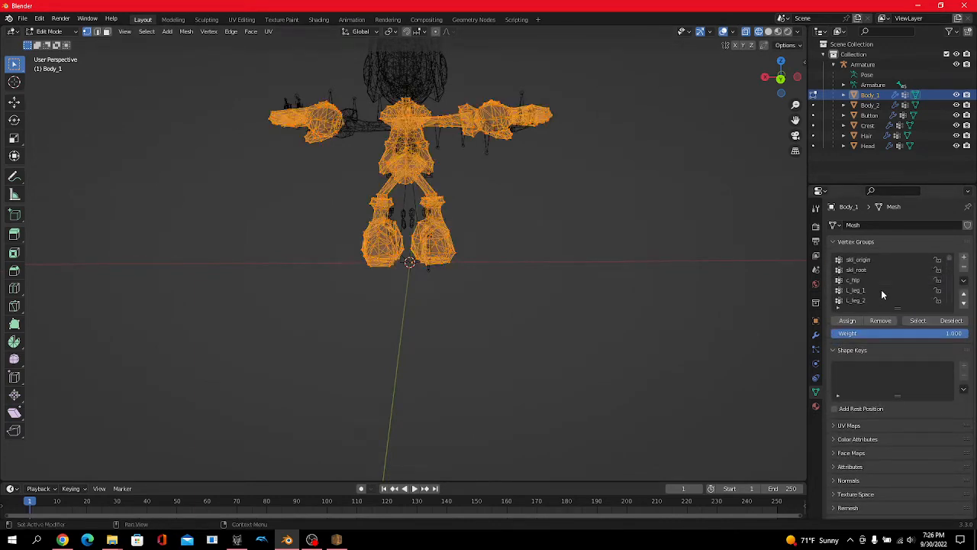
left_click(875, 271)
left_click(877, 281)
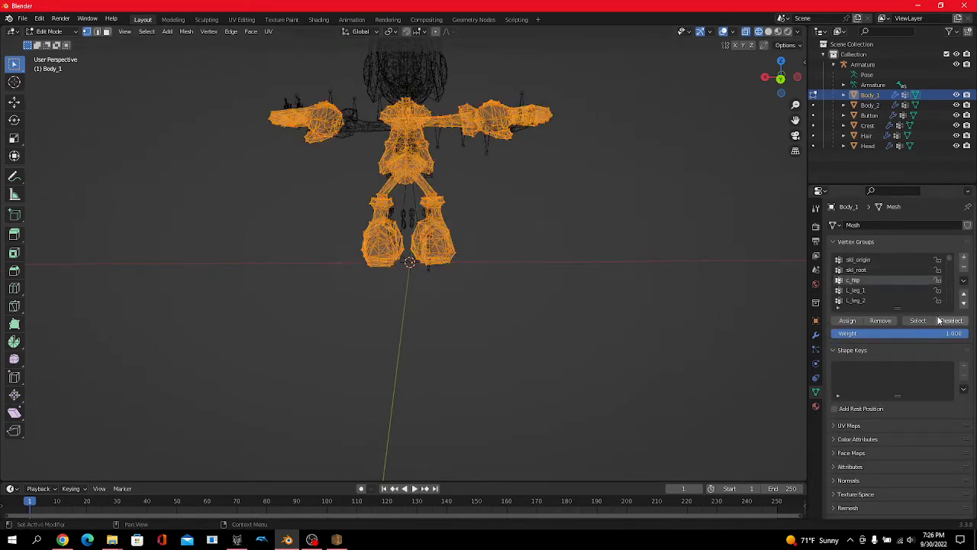
left_click(940, 321)
- Deselect both legs' vertices using the left and right ankle and toe vertex groups
scroll(886, 283, "down", 2)
left_click(867, 290)
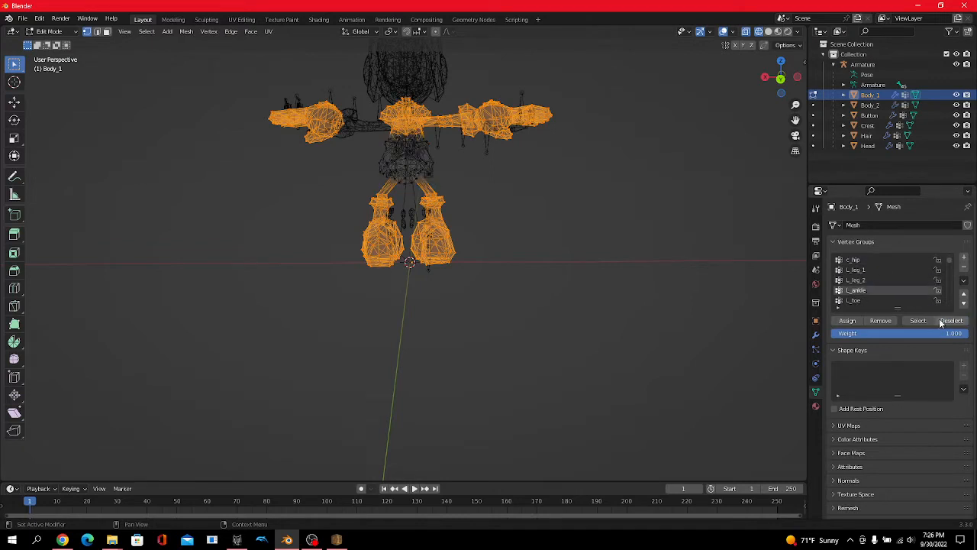
left_click(952, 321)
scroll(879, 294, "down", 3)
scroll(870, 295, "down", 1)
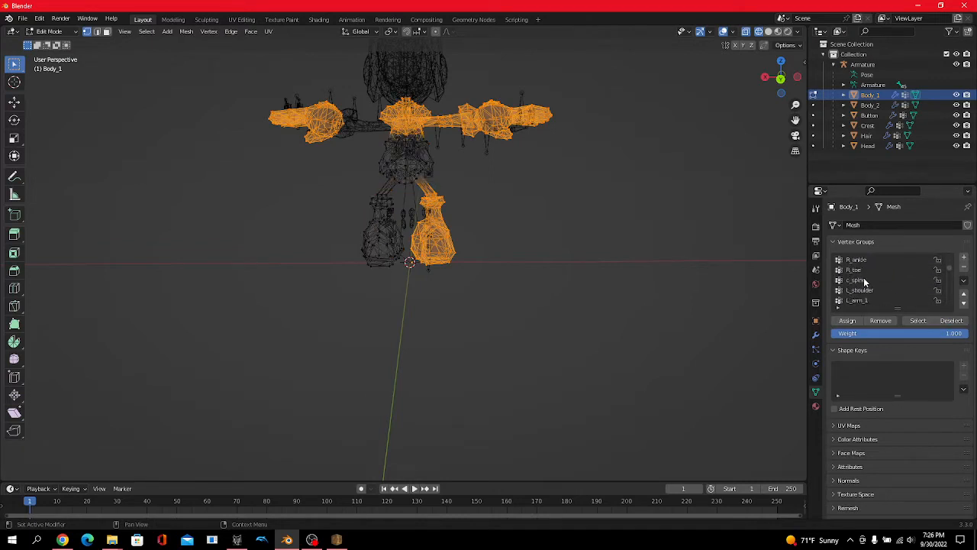
left_click(863, 270)
left_click(952, 321)
- Deselect the vertices of the c_spine group and of the left arm groups L_arm_1 and L_wrist
left_click(900, 290)
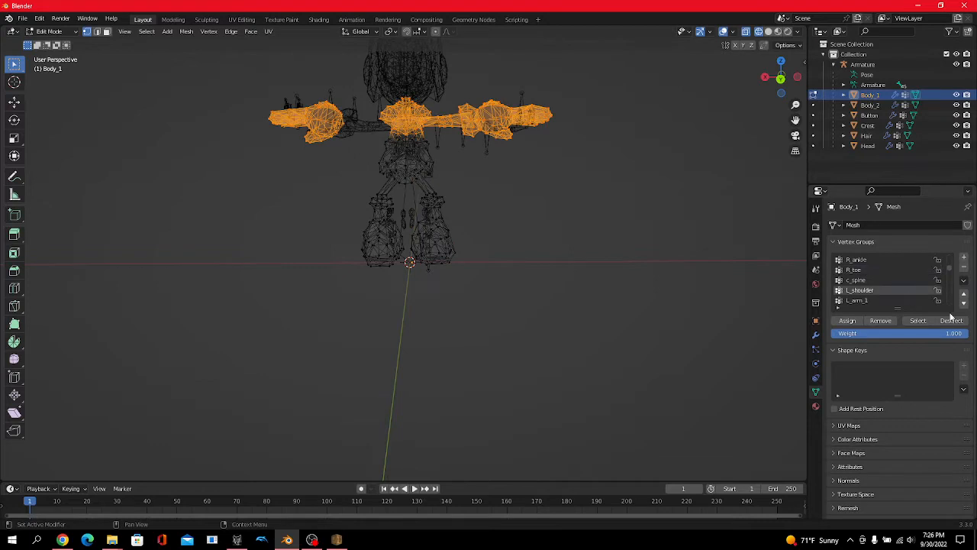
left_click(875, 281)
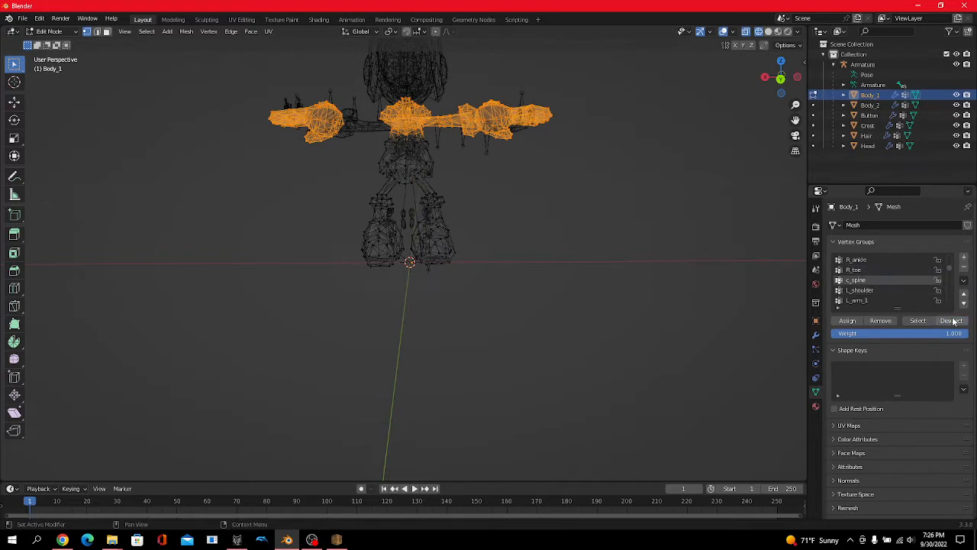
left_click(945, 321)
scroll(855, 295, "down", 1)
left_click(856, 291)
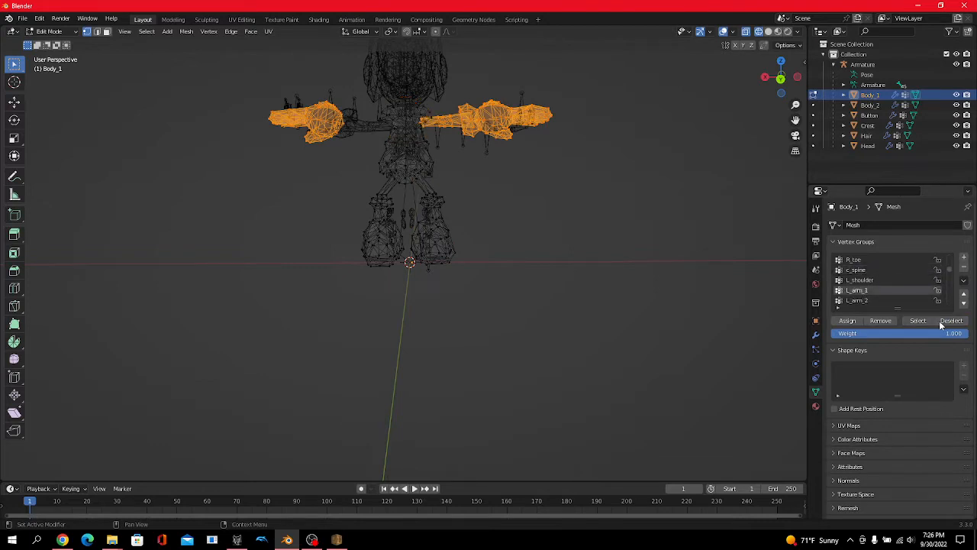
scroll(886, 281, "down", 3)
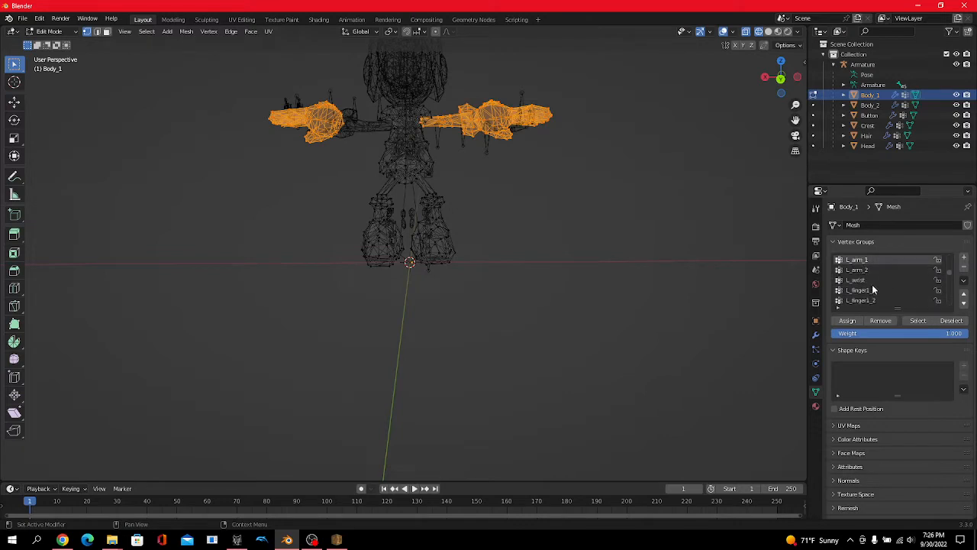
left_click(871, 281)
left_click(950, 321)
scroll(899, 293, "down", 3)
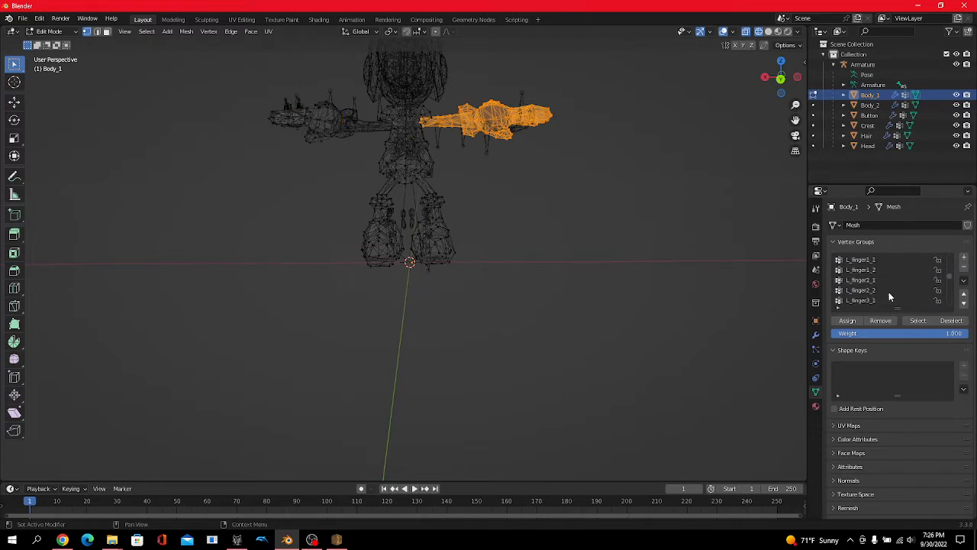
- Deselect the vertices of the right arm groups R_shoulder, R_arm_1, R_arm_2 and R_wrist
scroll(883, 293, "down", 3)
left_click(871, 271)
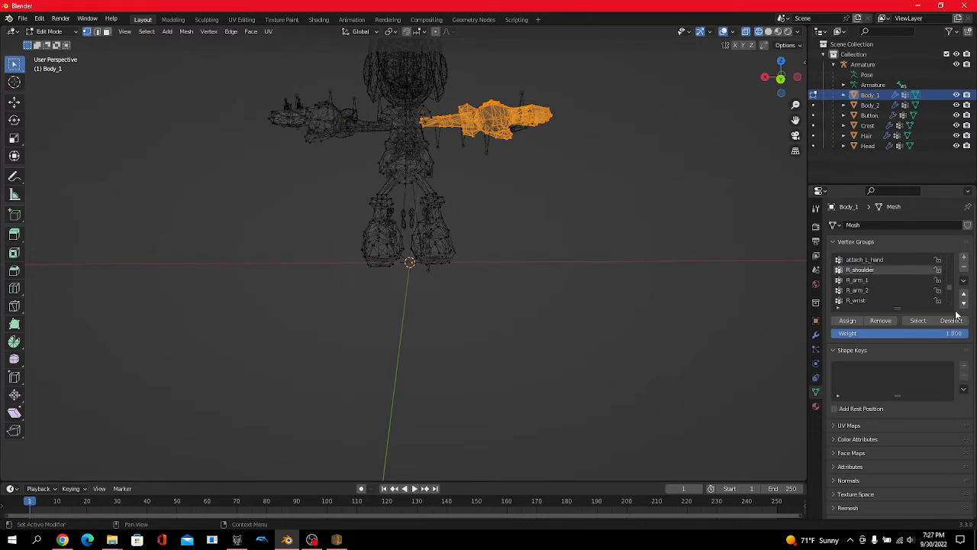
left_click(960, 323)
left_click(890, 280)
left_click(953, 323)
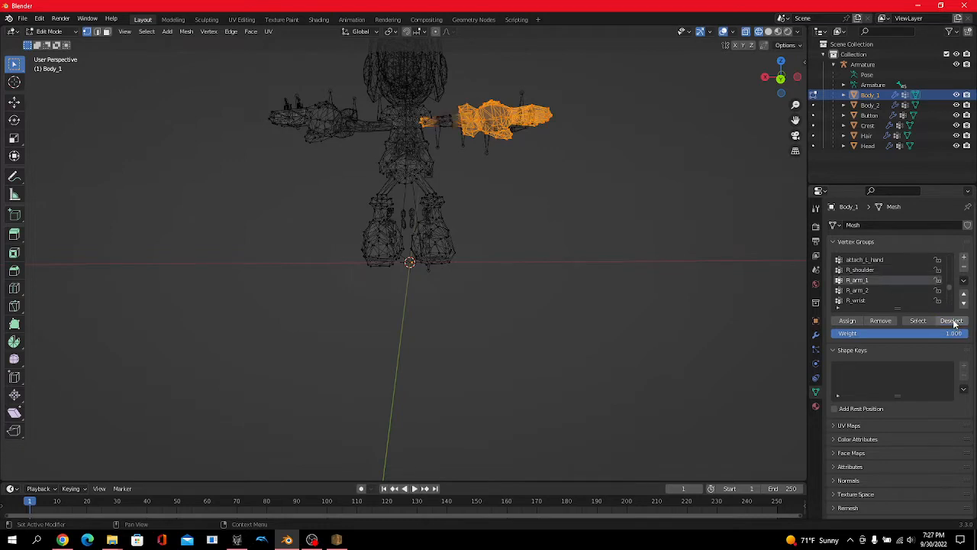
left_click(893, 290)
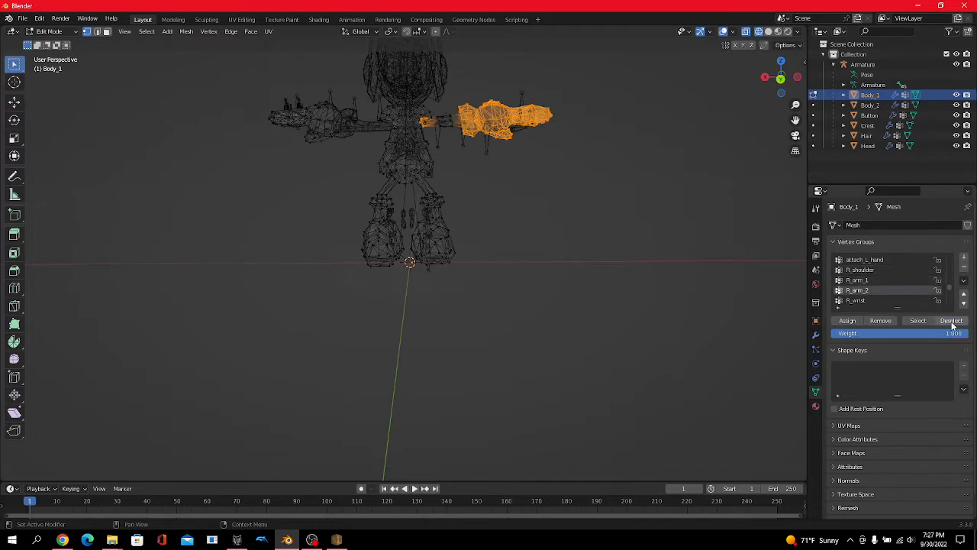
left_click(888, 301)
left_click(953, 321)
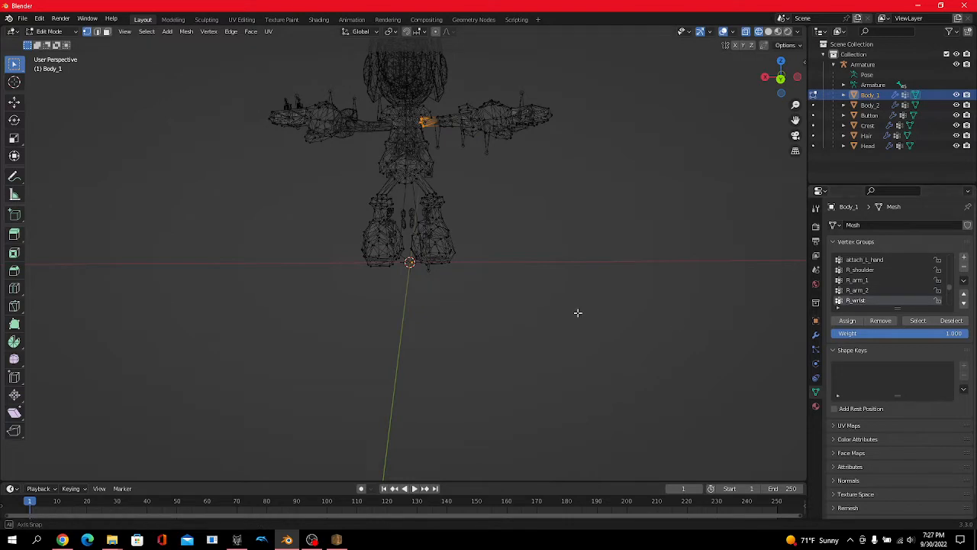
- Assign the leftover shoulder vertices to the R_arm_1 vertex group, select that group and return to Object Mode
middle_click_drag(578, 312, 615, 311)
left_click(864, 284)
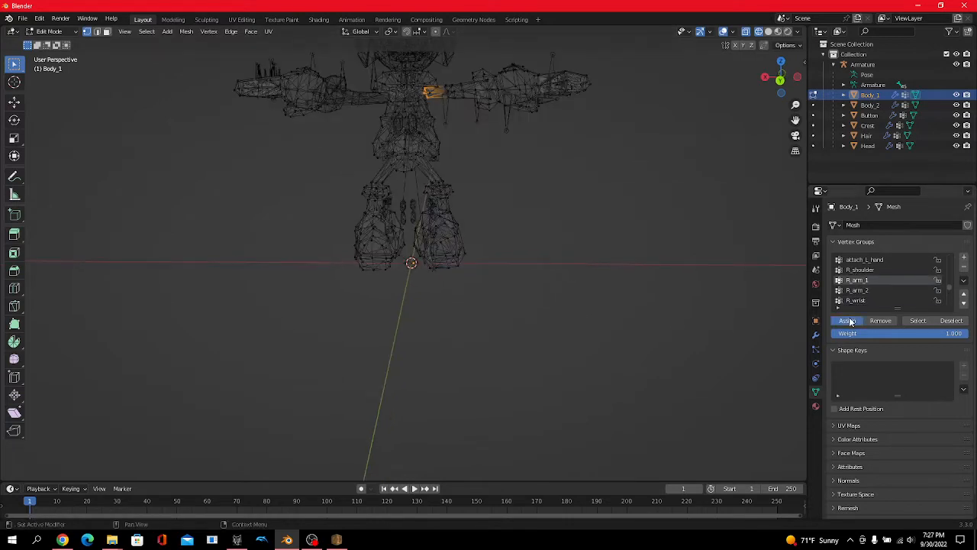
left_click(851, 321)
left_click(922, 324)
middle_click_drag(751, 306, 647, 314)
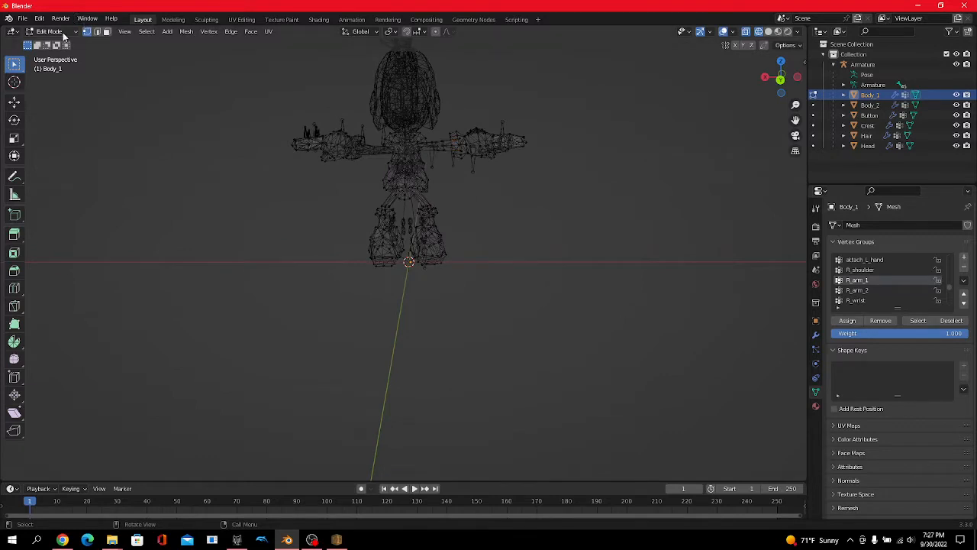
left_click(51, 32)
left_click(49, 42)
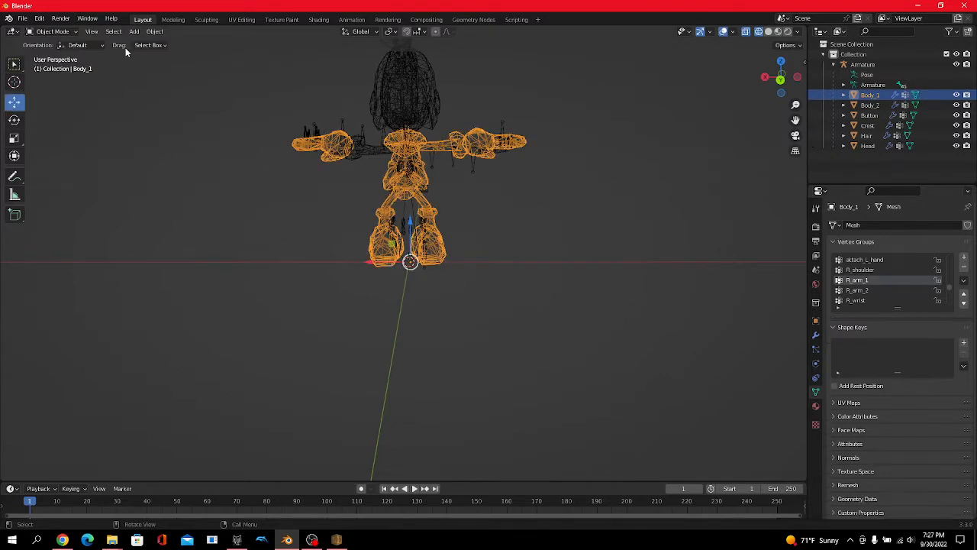
- Try moving the armature's root bone in Pose Mode, undo the move and return to Object Mode
left_click(876, 82)
left_click(52, 31)
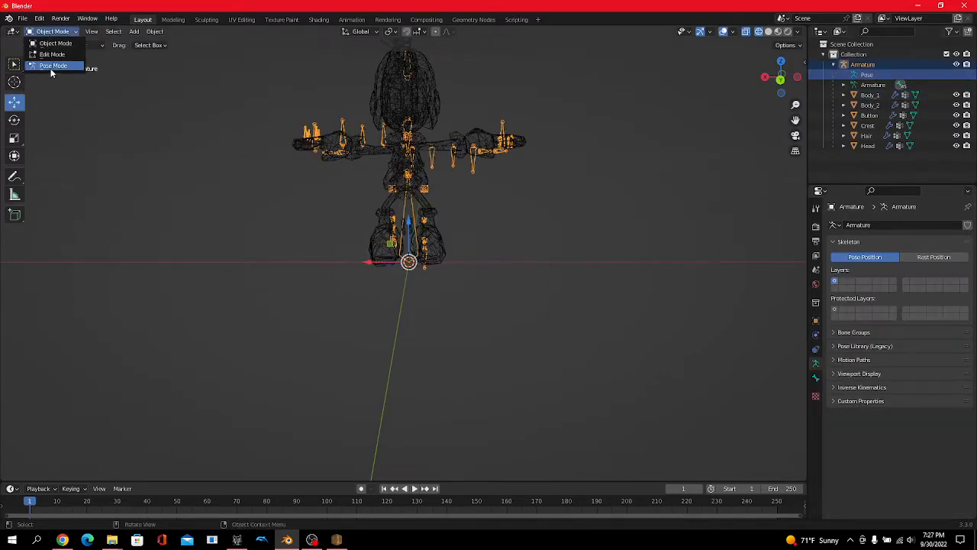
left_click(52, 67)
left_click_drag(376, 263, 145, 230)
key("ctrl+z")
left_click(43, 32)
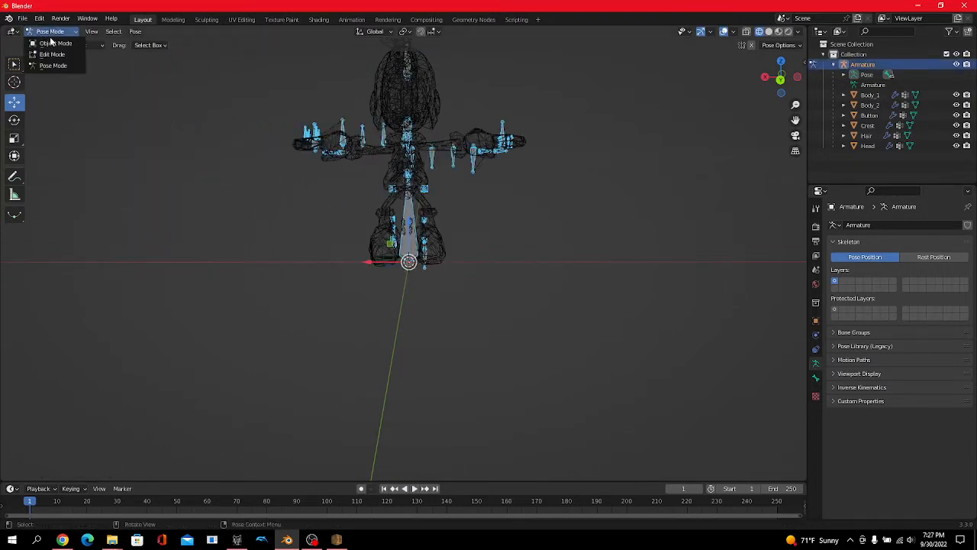
left_click(52, 42)
- Normalize all vertex group weights of Body_1 in Weight Paint mode
left_click(405, 167)
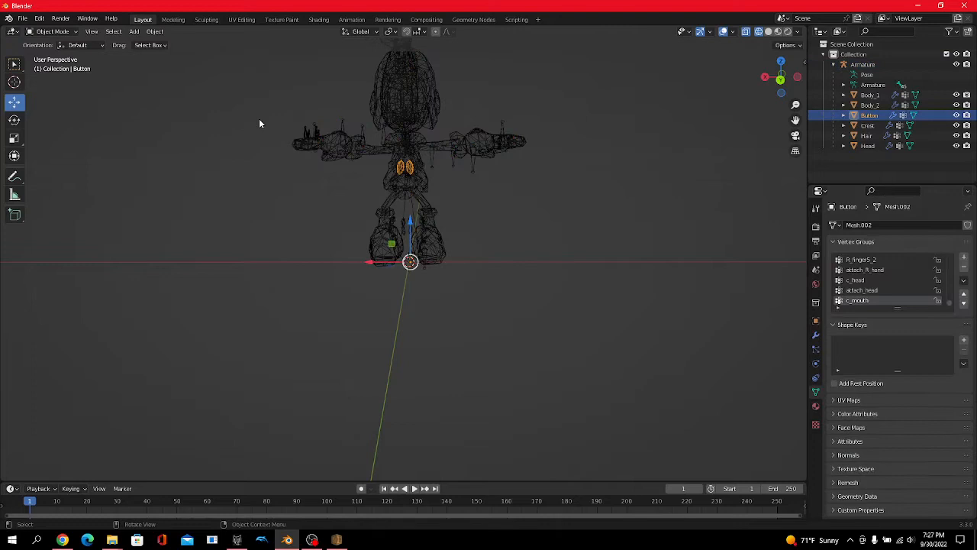
left_click(421, 158)
left_click(53, 31)
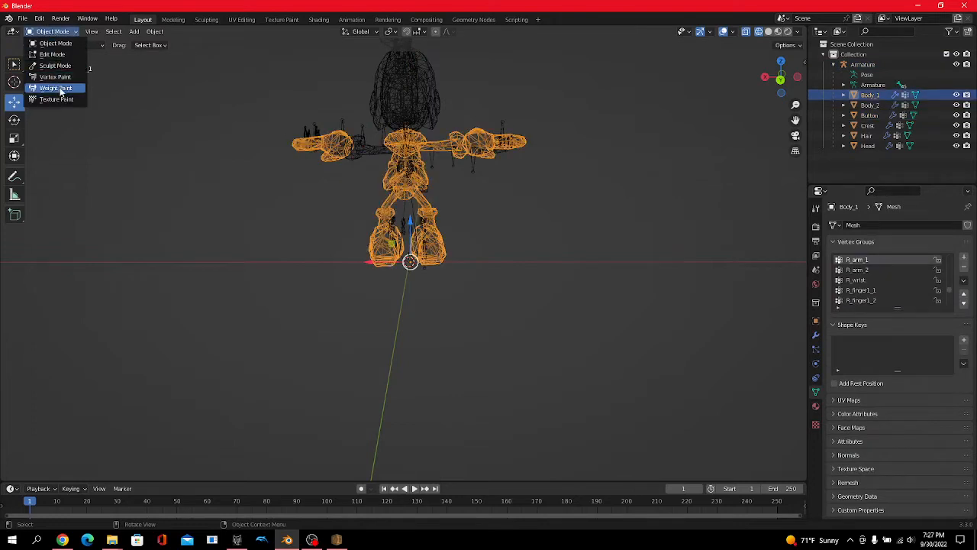
left_click(58, 82)
left_click(138, 31)
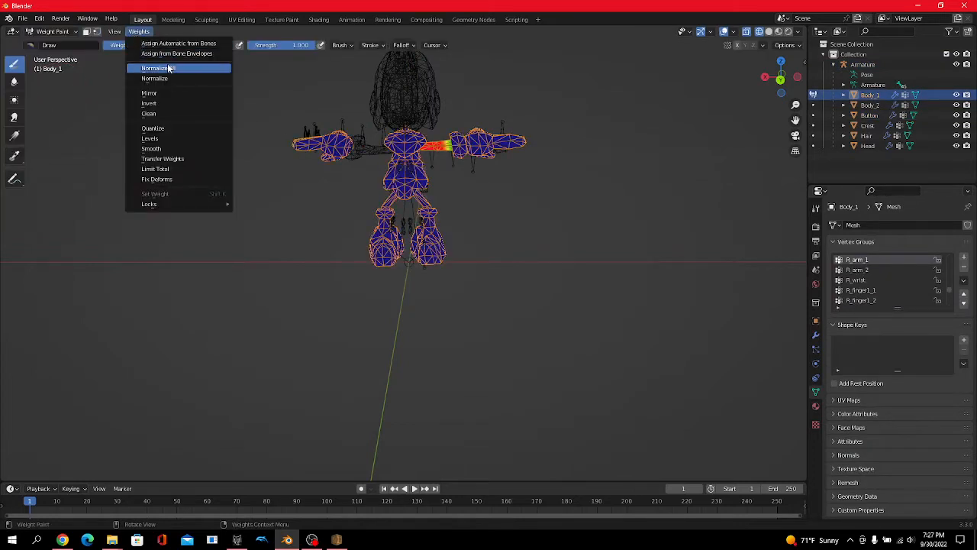
left_click(167, 68)
left_click(69, 32)
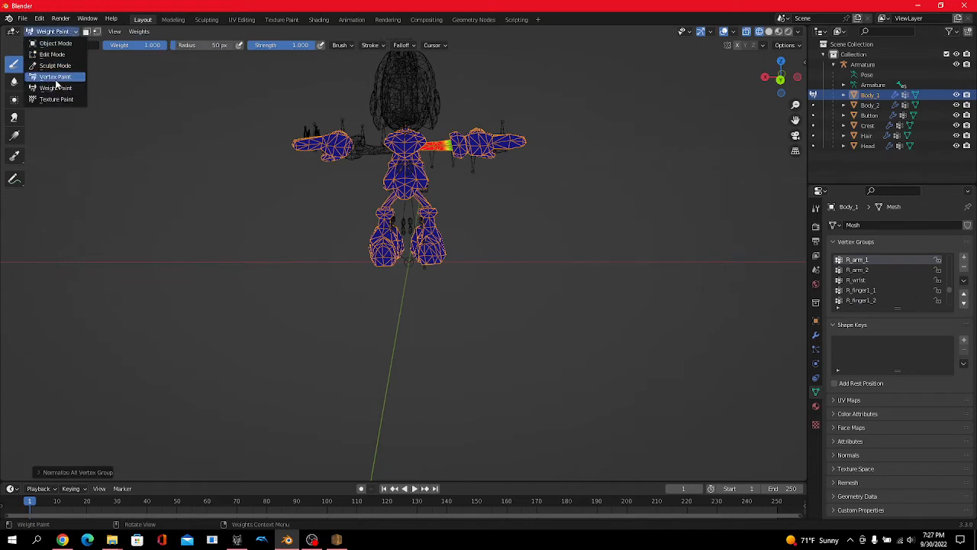
left_click(54, 75)
left_click(134, 31)
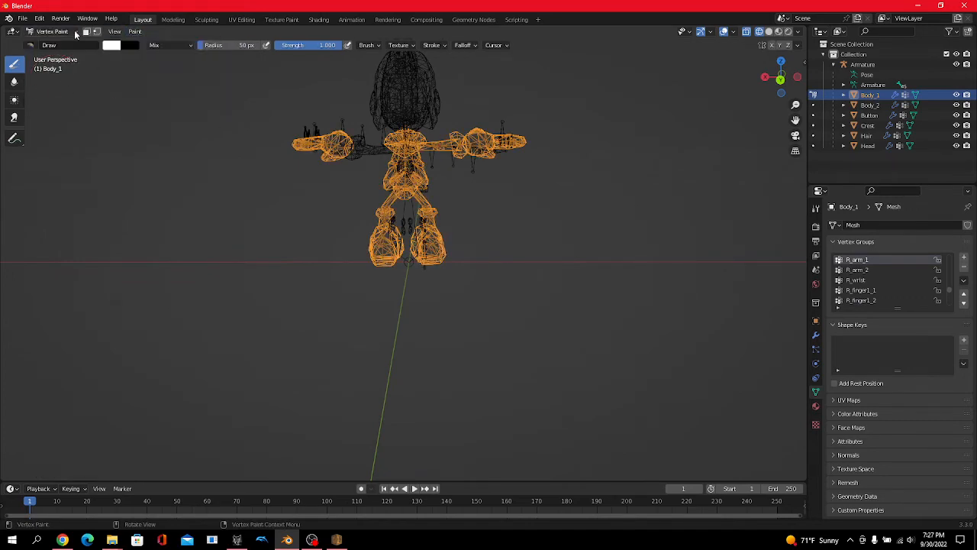
- Return to Object Mode and apply all transforms to Body_1
left_click(74, 32)
left_click(59, 44)
mouse_move(181, 88)
middle_mouse_down()
mouse_move(408, 92)
mouse_move(397, 90)
middle_mouse_up()
left_click(155, 32)
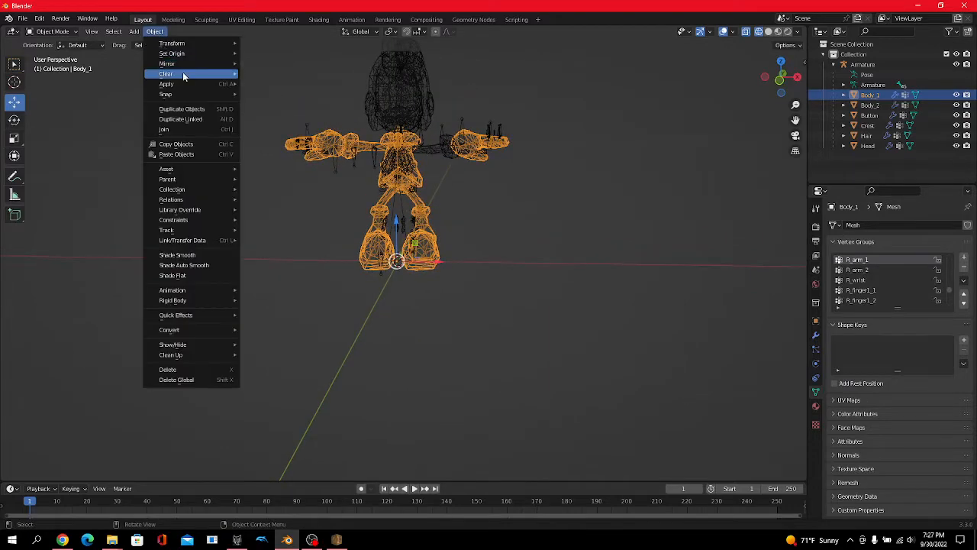
mouse_move(183, 83)
left_click(279, 114)
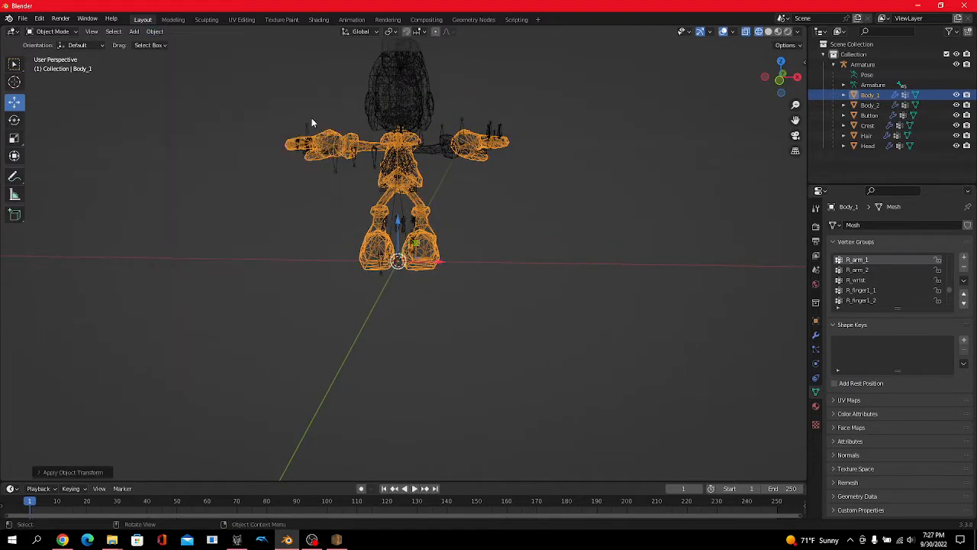
- Apply all transforms to Body_2
left_click(871, 105)
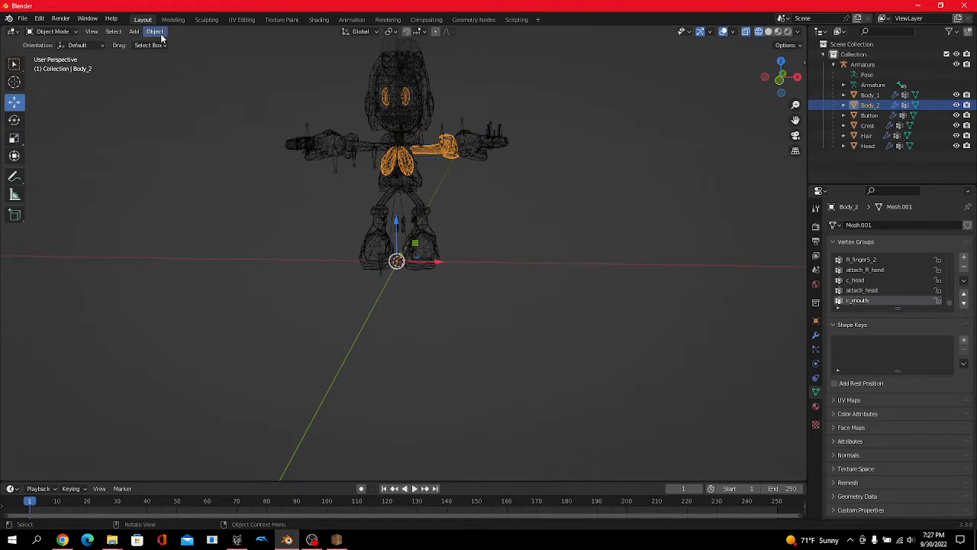
left_click(155, 32)
mouse_move(183, 84)
left_click(313, 114)
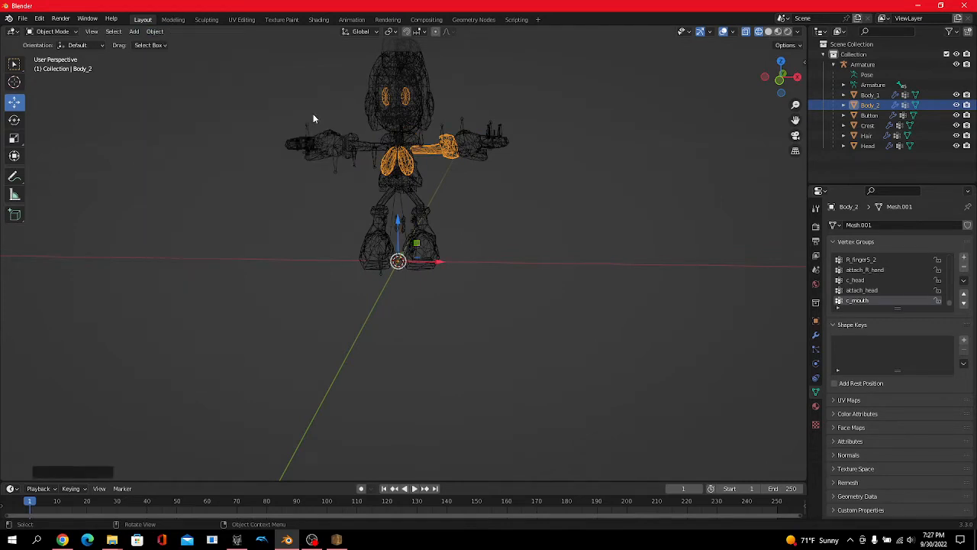
- Apply all transforms to the Button mesh
left_click(870, 115)
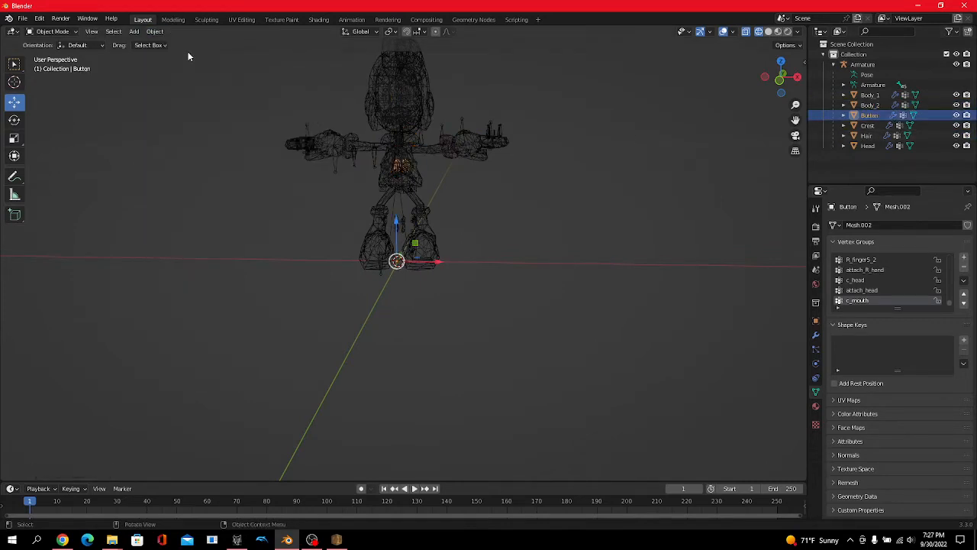
left_click(153, 32)
mouse_move(195, 86)
left_click(275, 113)
- Apply all transforms to the Crest mesh
left_click(867, 125)
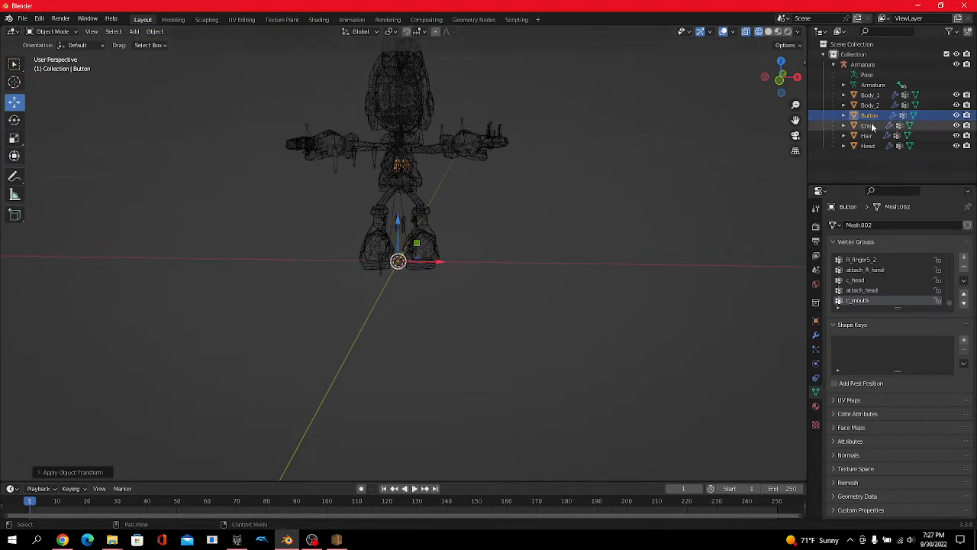
left_click(161, 32)
mouse_move(180, 84)
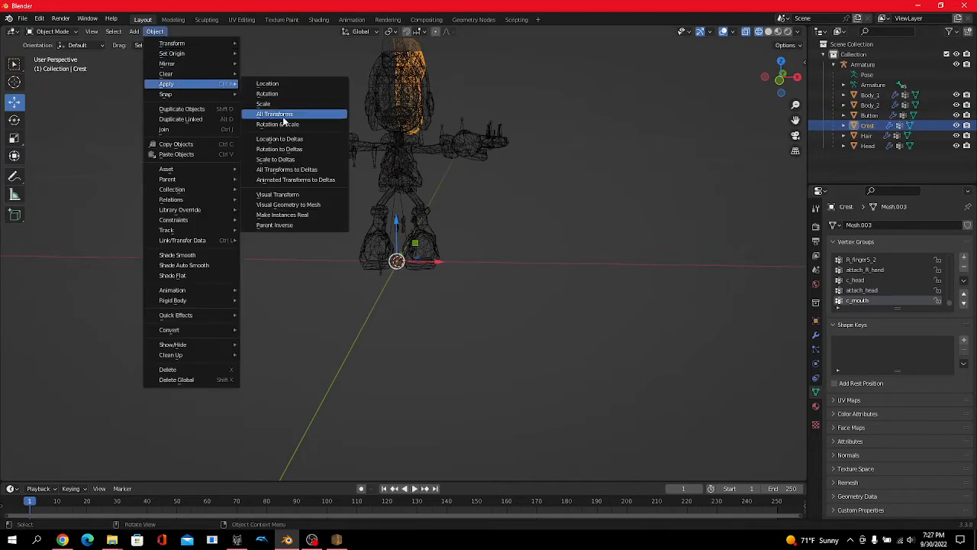
left_click(283, 115)
- Apply all transforms to the Hair mesh
left_click(397, 66)
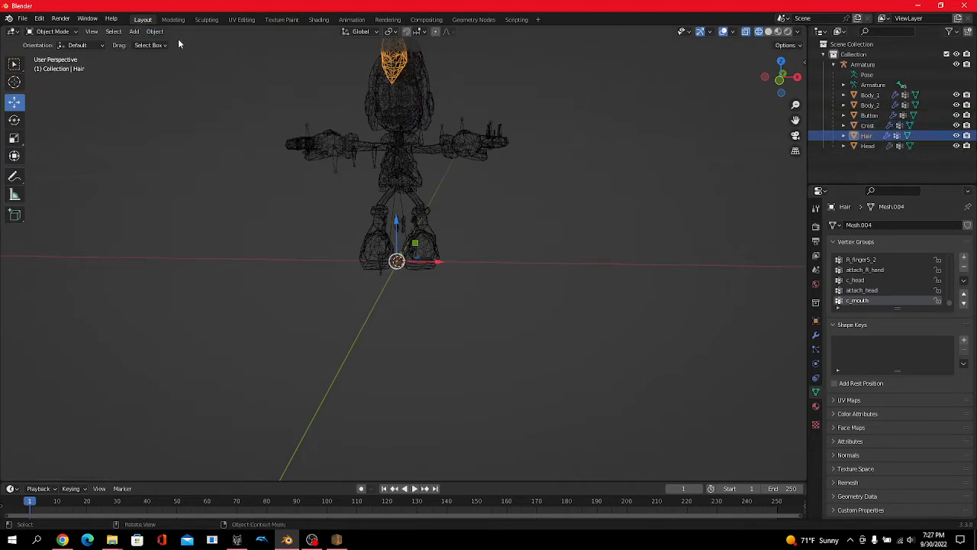
left_click(155, 32)
mouse_move(182, 84)
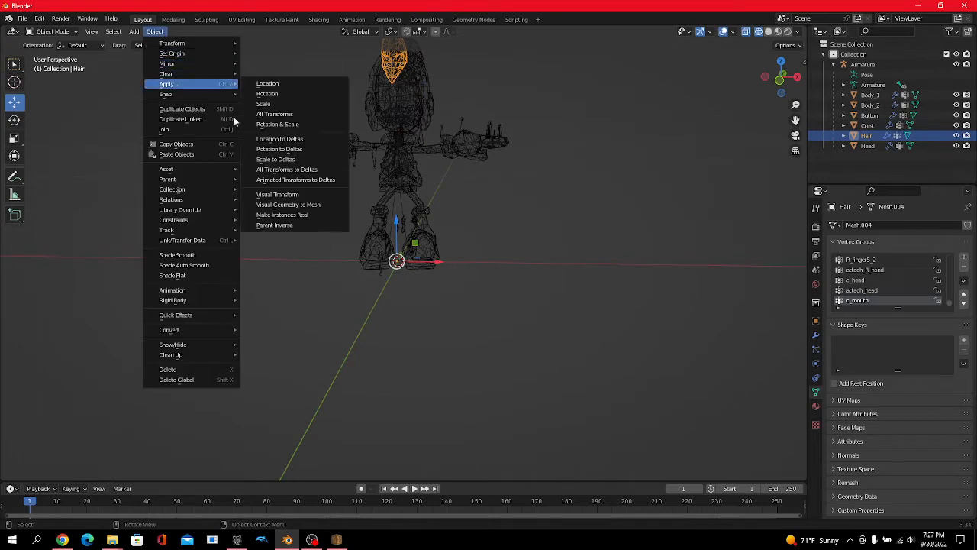
left_click(277, 114)
- Apply all transforms to the Head mesh
left_click(868, 145)
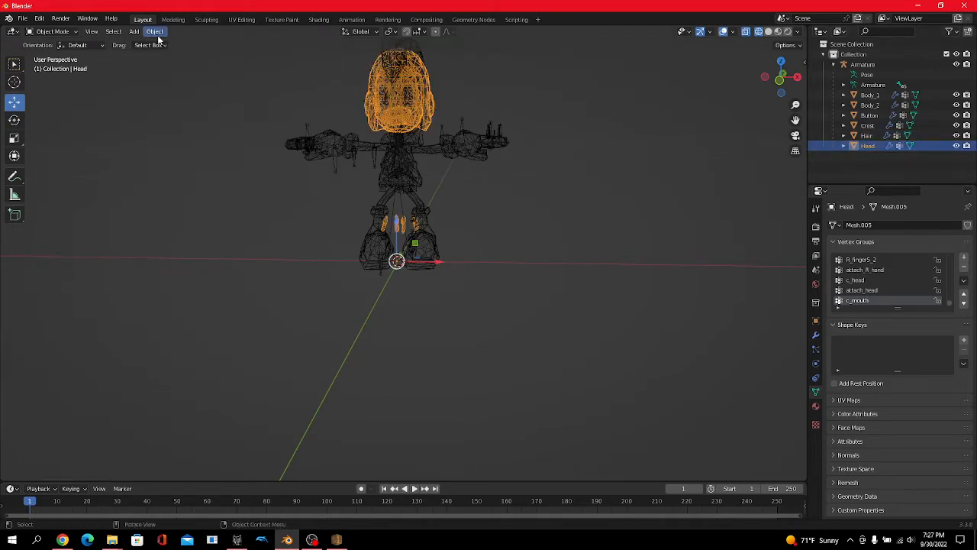
left_click(155, 31)
mouse_move(187, 82)
left_click(280, 114)
- Examine the stray Head geometry between the character's legs in both wireframe and solid shading
middle_click_drag(596, 214, 576, 197)
scroll(580, 196, "up", 1)
left_click(692, 185)
scroll(696, 184, "down", 4)
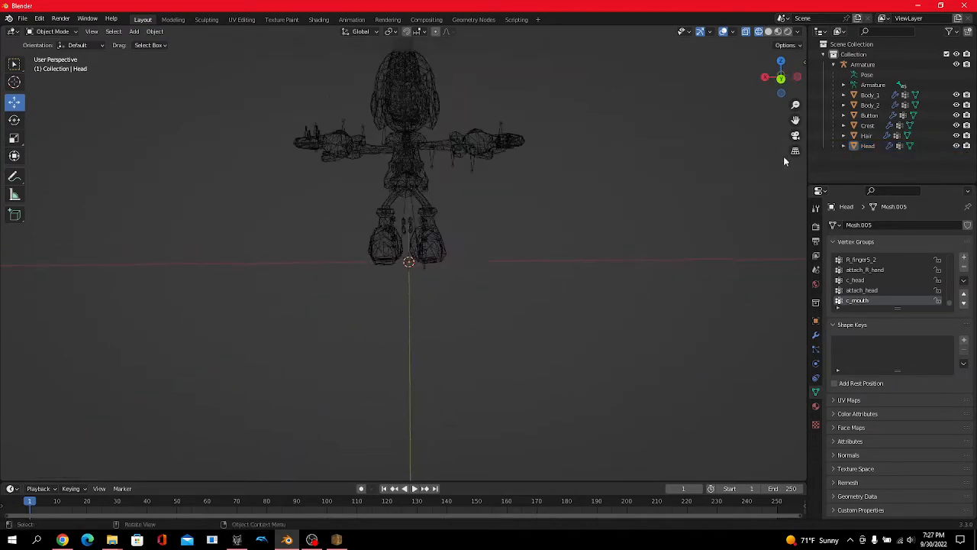
left_click(875, 148)
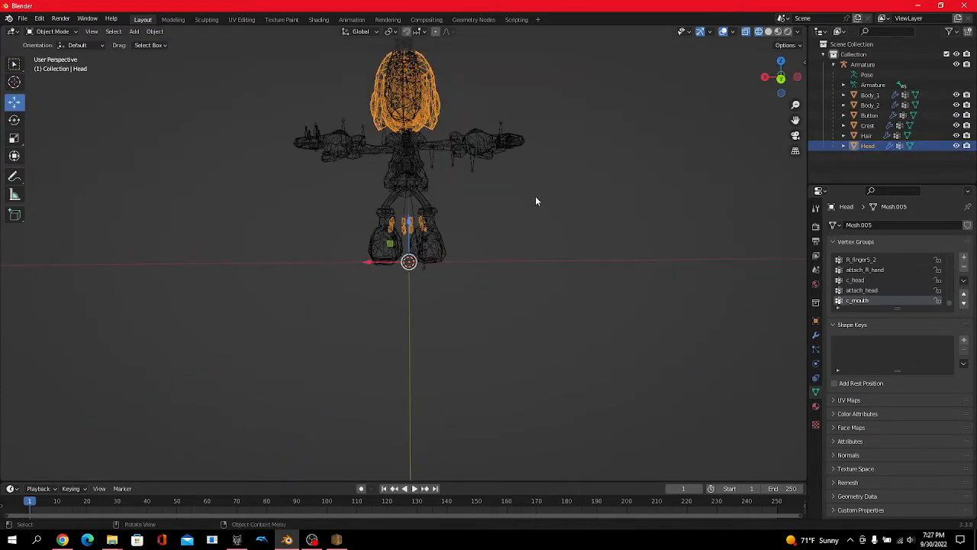
scroll(565, 196, "down", 2)
left_click(686, 184)
scroll(687, 180, "up", 4)
scroll(687, 183, "up", 3)
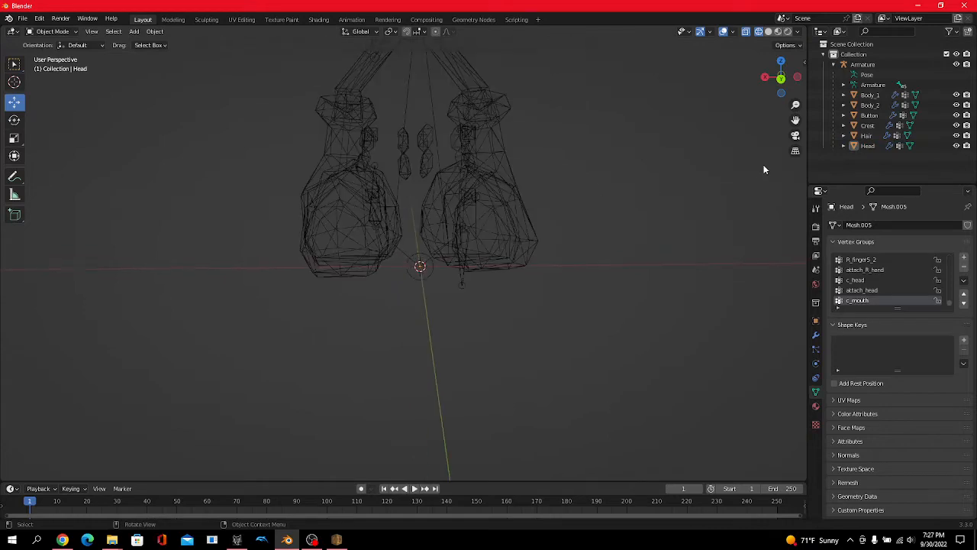
left_click(867, 146)
middle_click_drag(611, 164, 579, 166)
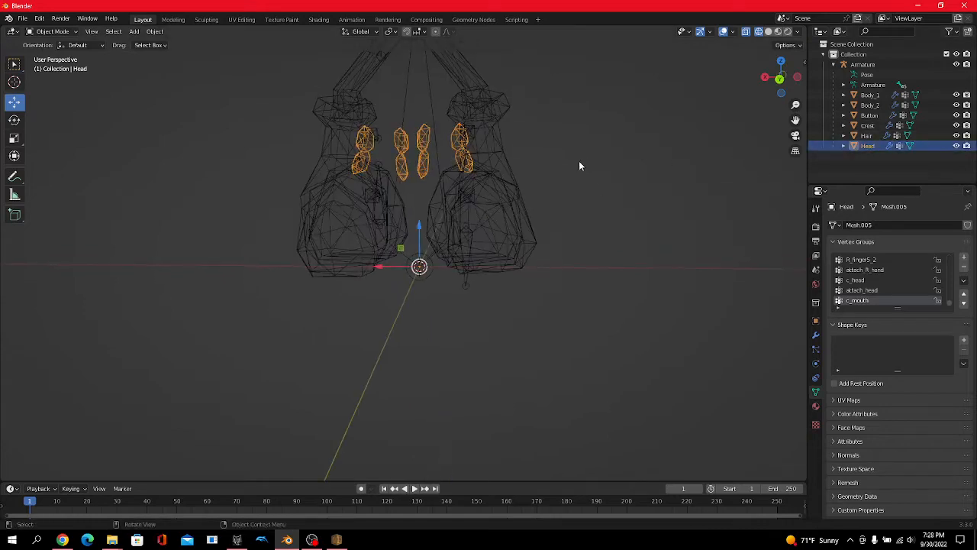
left_click(768, 31)
mouse_move(596, 126)
middle_mouse_down()
mouse_move(562, 140)
mouse_move(397, 143)
mouse_move(524, 142)
mouse_move(511, 161)
mouse_move(472, 157)
mouse_move(405, 174)
mouse_move(562, 134)
mouse_move(662, 144)
mouse_move(379, 341)
mouse_move(419, 332)
mouse_move(423, 351)
mouse_move(436, 333)
mouse_move(412, 356)
mouse_move(458, 349)
mouse_move(462, 372)
middle_mouse_up()
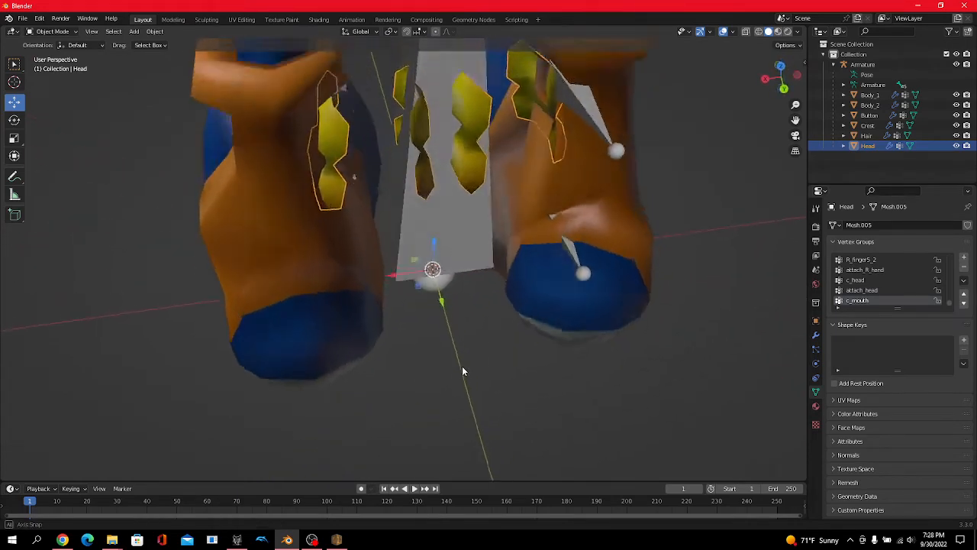
scroll(447, 348, "down", 8)
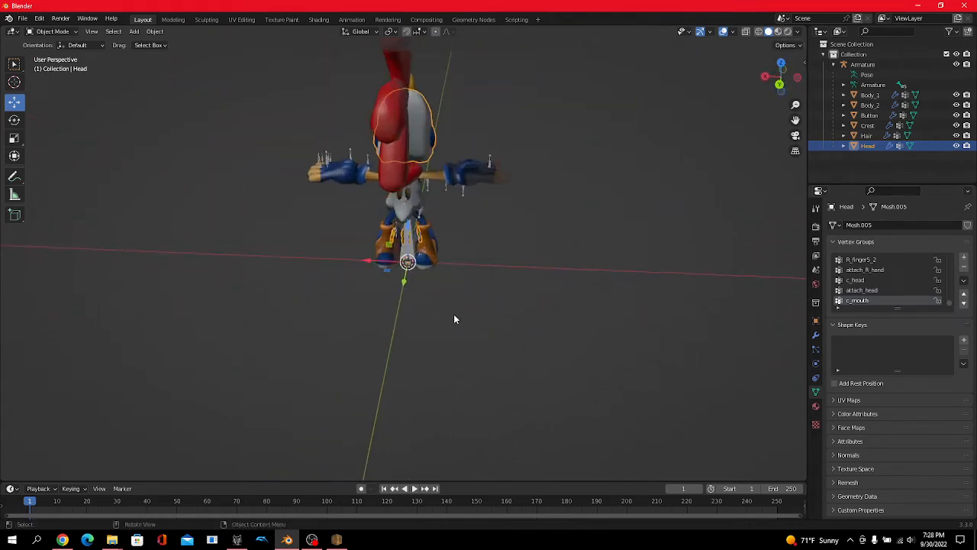
middle_click_drag(454, 320, 493, 299)
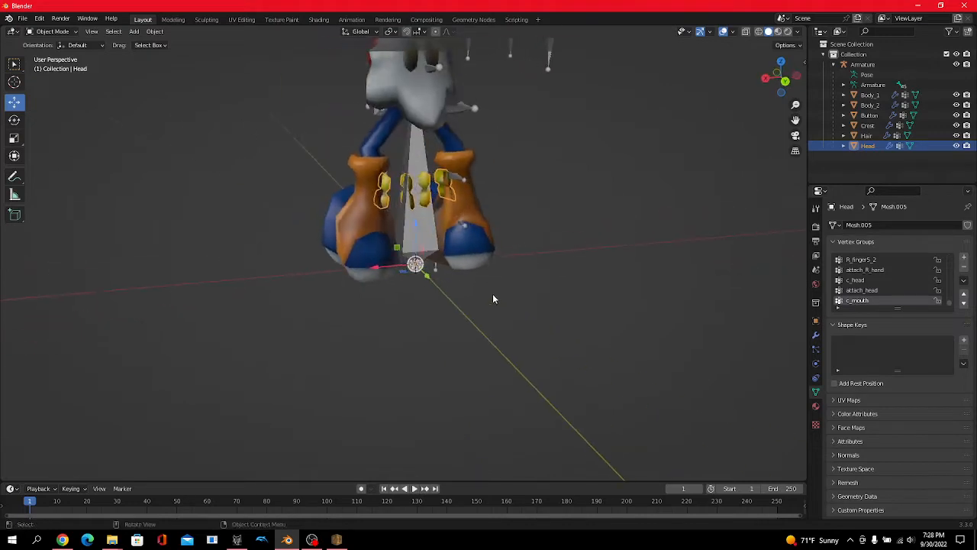
- Enter Edit Mode on the Head mesh and delete the stray pieces between the legs
scroll(493, 300, "up", 2)
left_click(46, 32)
left_click(57, 54)
middle_click_drag(390, 156, 367, 147)
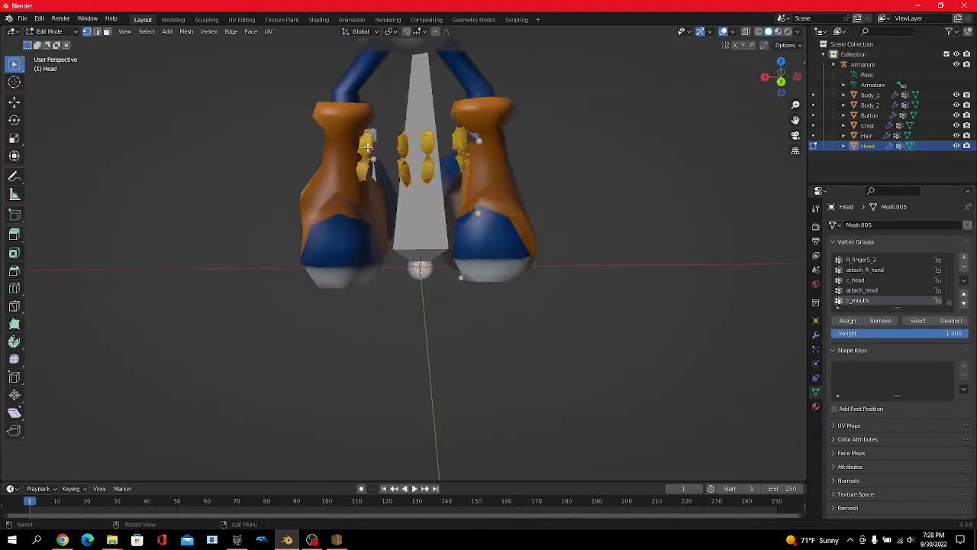
left_click(762, 31)
left_click_drag(256, 98, 603, 302)
key("x")
left_click(603, 307)
- Return the Head mesh to Object Mode and switch the viewport to solid shading
scroll(603, 306, "down", 3)
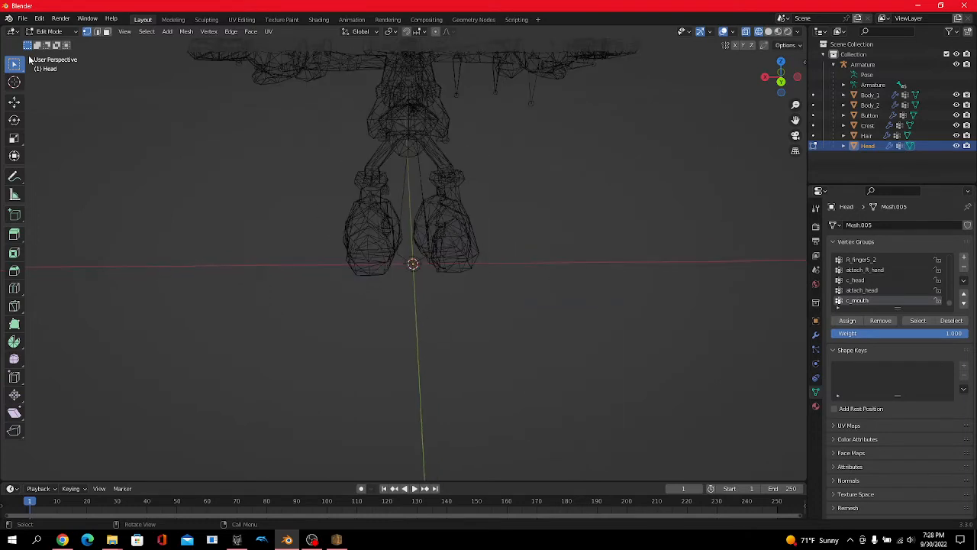
left_click(50, 33)
left_click(58, 44)
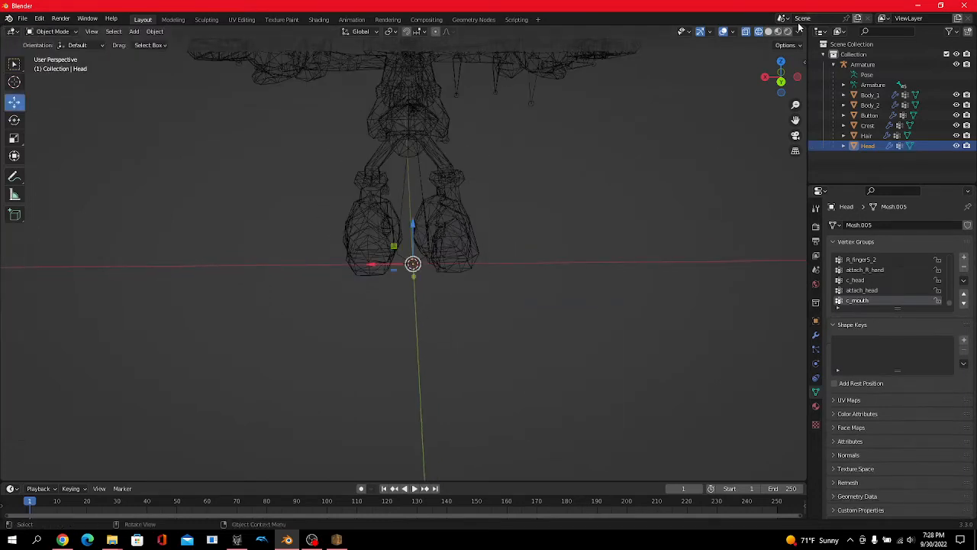
left_click(768, 32)
mouse_move(687, 105)
middle_mouse_down()
mouse_move(605, 110)
mouse_move(677, 103)
mouse_move(683, 87)
middle_mouse_up()
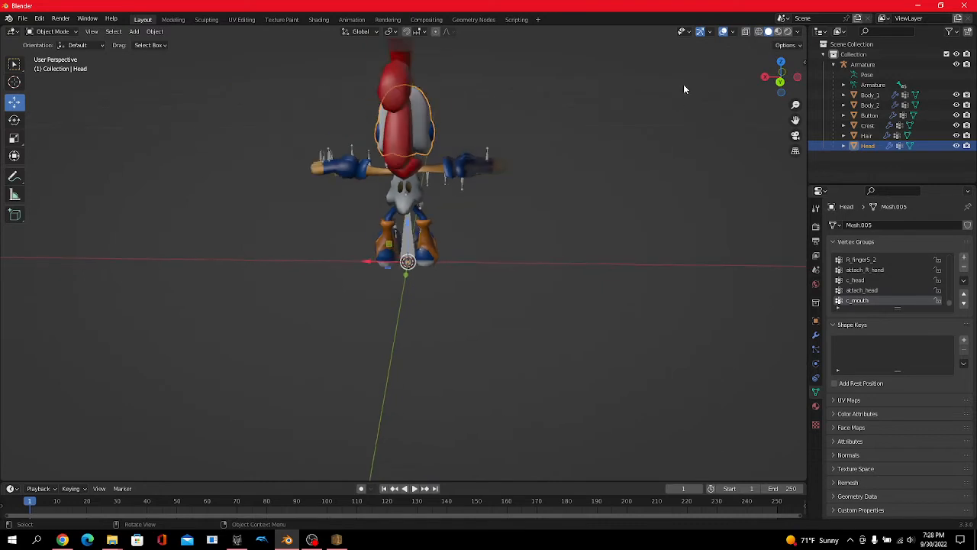
- Open Body_2 in Edit Mode and switch the viewport to wireframe shading
left_click(873, 106)
scroll(492, 90, "up", 2)
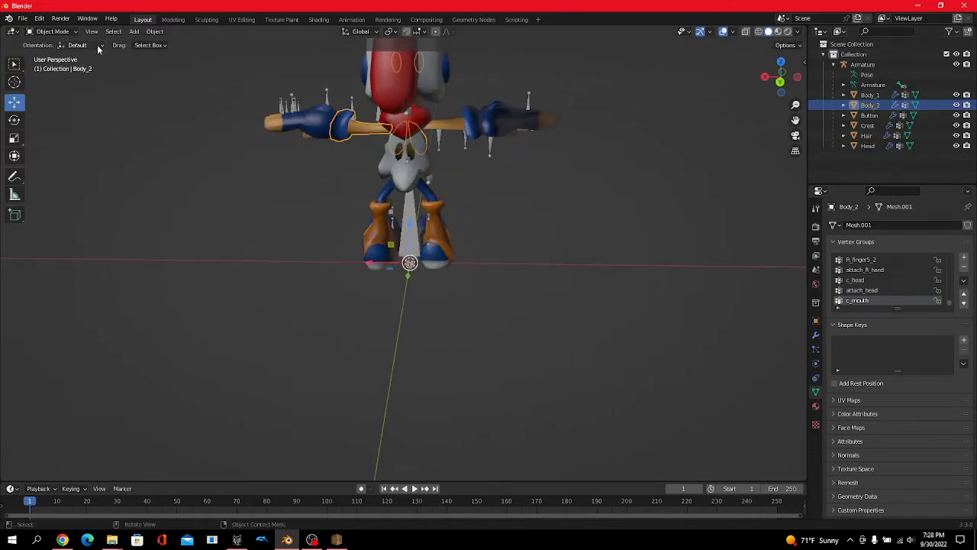
left_click(52, 31)
left_click(61, 43)
middle_click_drag(489, 137, 570, 116)
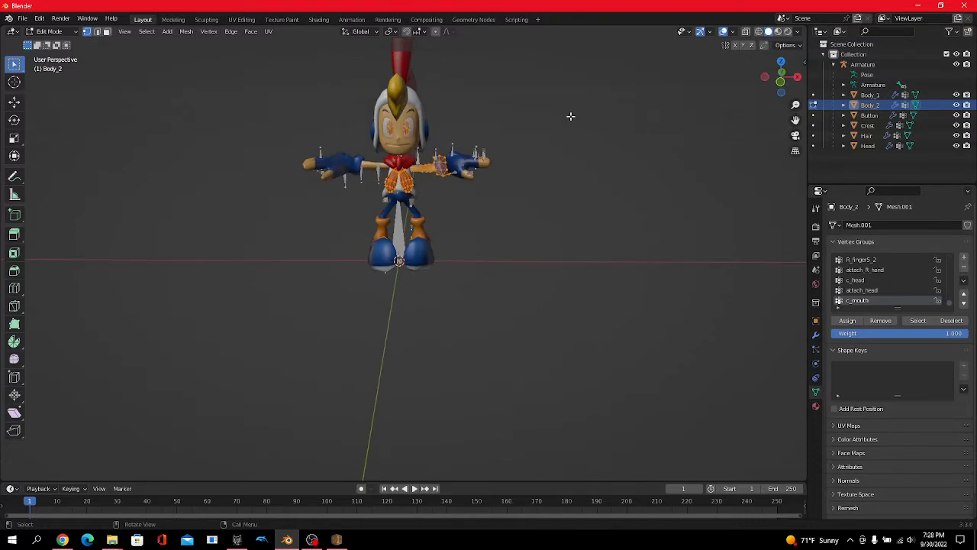
left_click(759, 32)
- Deselect the arm, cuff and eye vertices of Body_2, leaving only the two chest pieces selected
mouse_move(463, 148)
middle_mouse_down()
mouse_move(468, 137)
mouse_move(316, 159)
mouse_move(239, 142)
middle_mouse_up()
left_click_drag(280, 94, 388, 167, "ctrl")
left_click_drag(342, 119, 342, 177, "ctrl")
left_click_drag(334, 143, 371, 196, "ctrl")
middle_click_drag(372, 166, 331, 156)
left_click_drag(359, 123, 395, 164, "ctrl")
middle_click_drag(334, 165, 132, 172)
left_click_drag(338, 97, 473, 151, "ctrl")
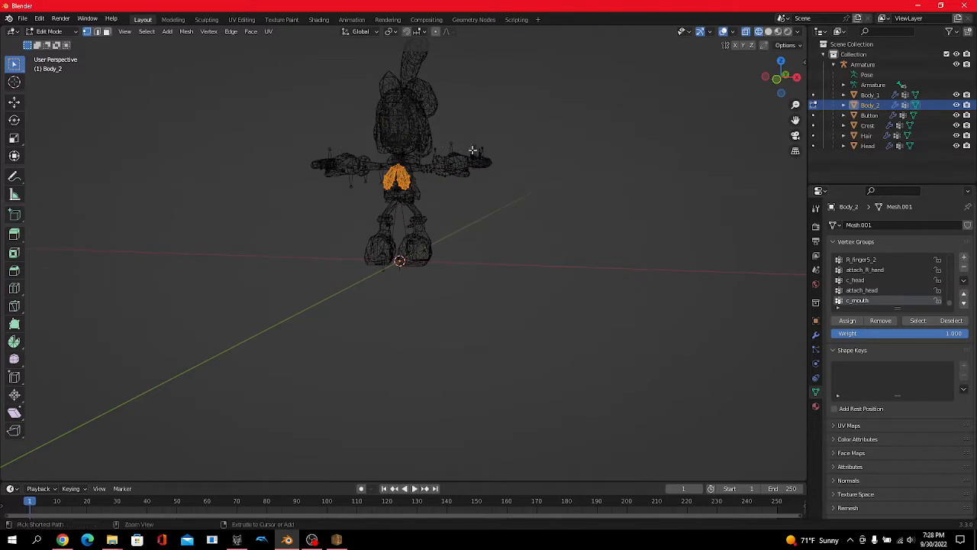
- Assign the selected chest vertices of Body_2 to the c_spine vertex group with weight 1.000
scroll(892, 284, "up", 10)
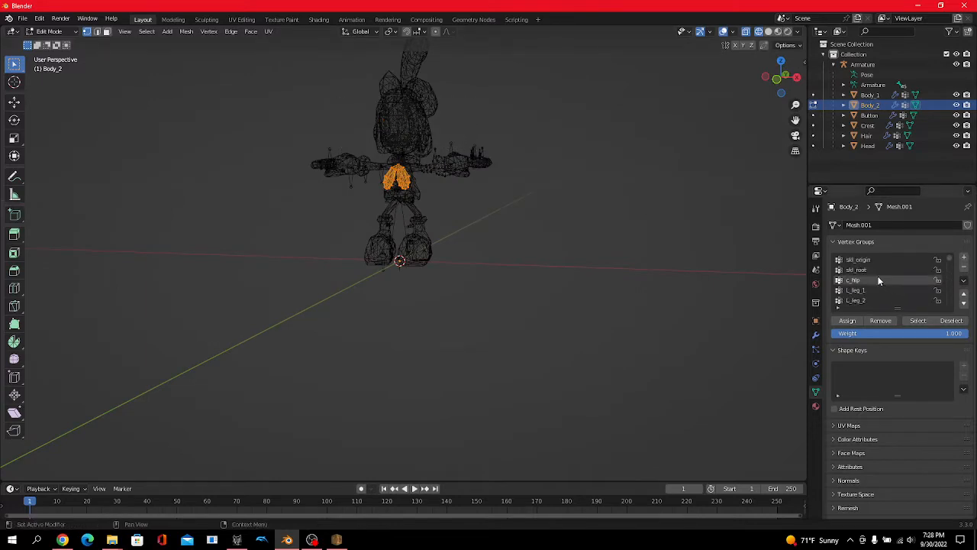
scroll(879, 283, "down", 8)
middle_click_drag(392, 264, 422, 284)
left_click(863, 294)
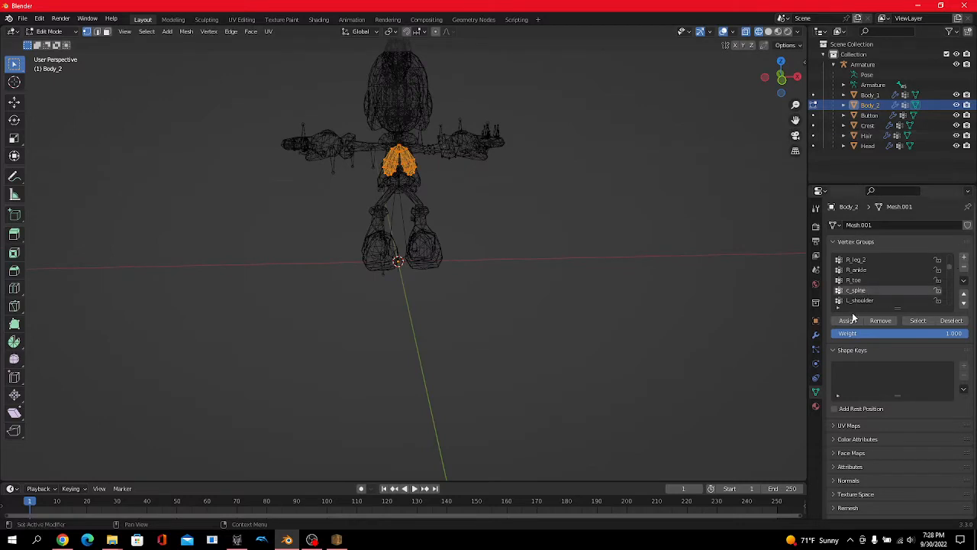
scroll(878, 285, "down", 6)
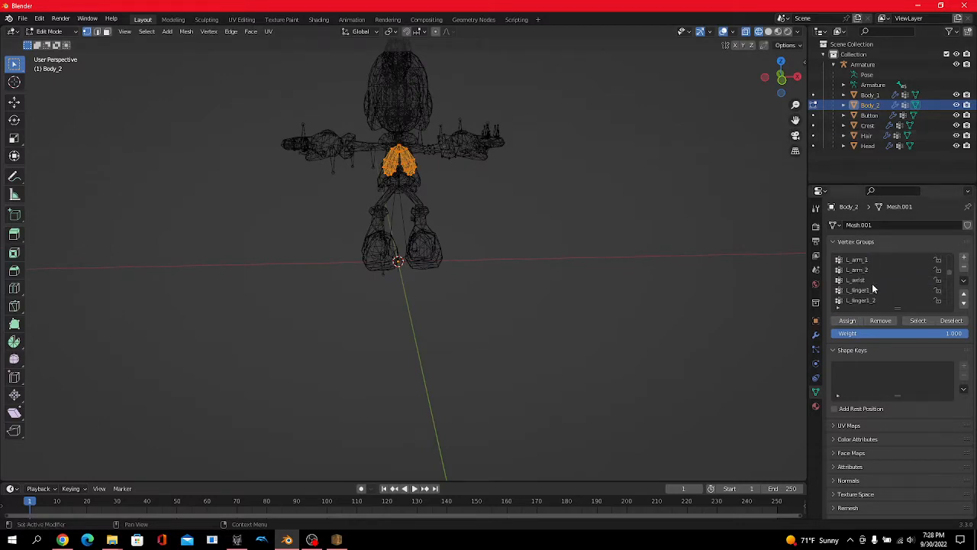
scroll(889, 284, "down", 3)
left_click_drag(422, 126, 695, 243)
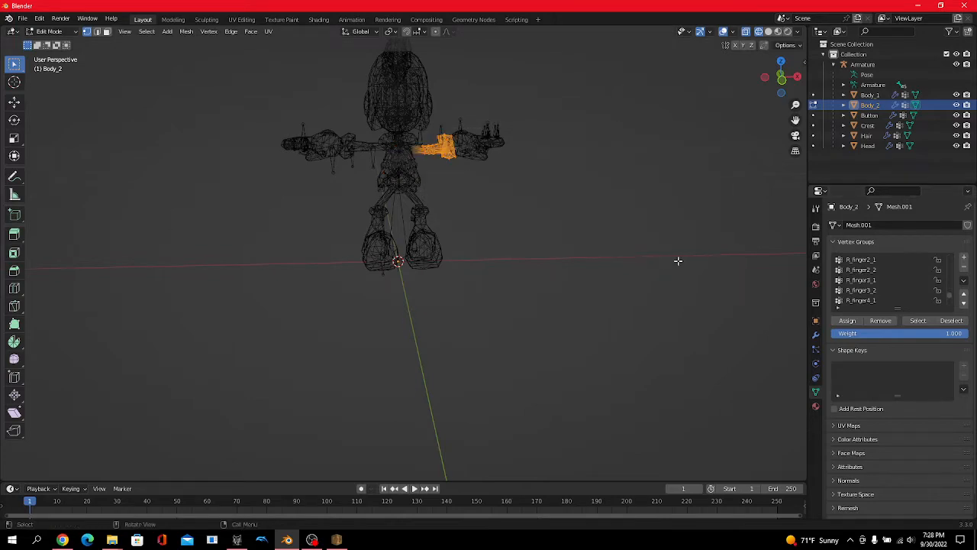
middle_click_drag(679, 260, 409, 263)
- Select all of Body_2 and deselect the chest pieces, eyes and cuff, leaving only the character's left arm vertices
key("a")
middle_click_drag(465, 248, 482, 245)
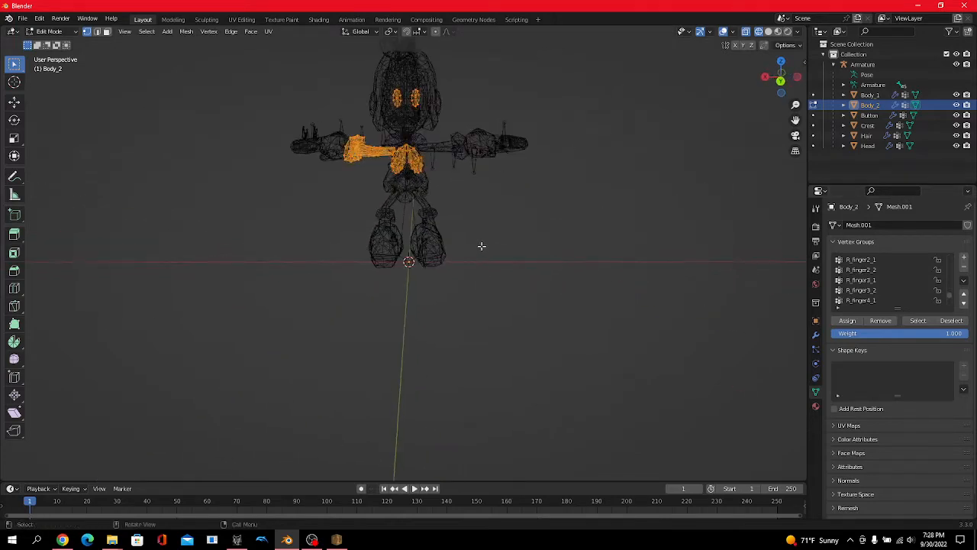
middle_click_drag(398, 139, 368, 145)
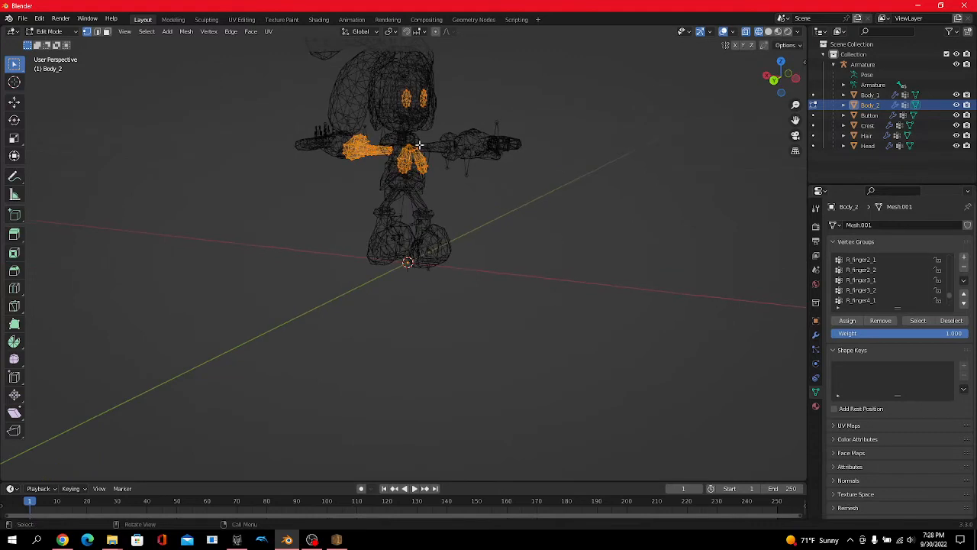
left_click_drag(397, 136, 474, 241, "ctrl")
middle_click_drag(474, 242, 389, 101)
left_click_drag(390, 100, 492, 153, "ctrl")
middle_click_drag(489, 148, 419, 145)
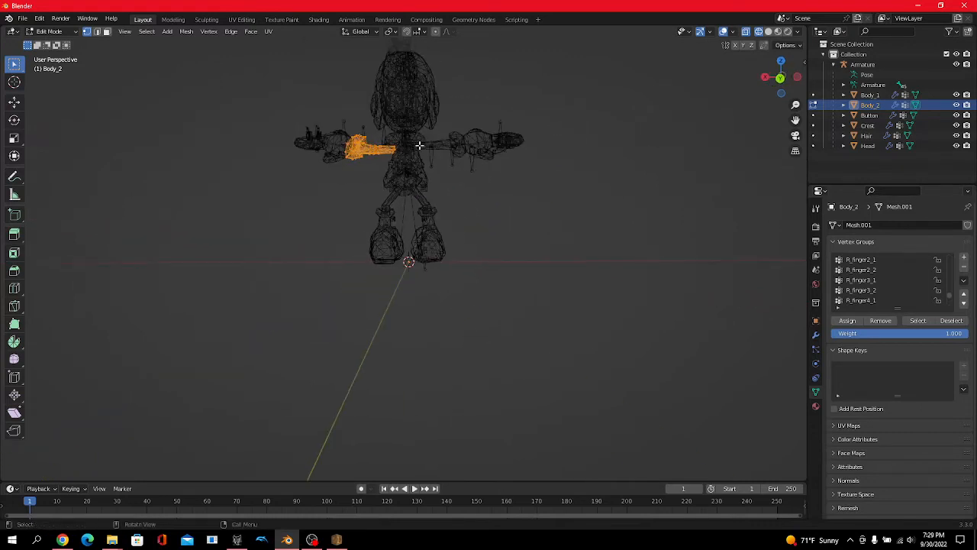
scroll(353, 112, "up", 1)
left_click_drag(324, 103, 362, 143, "ctrl")
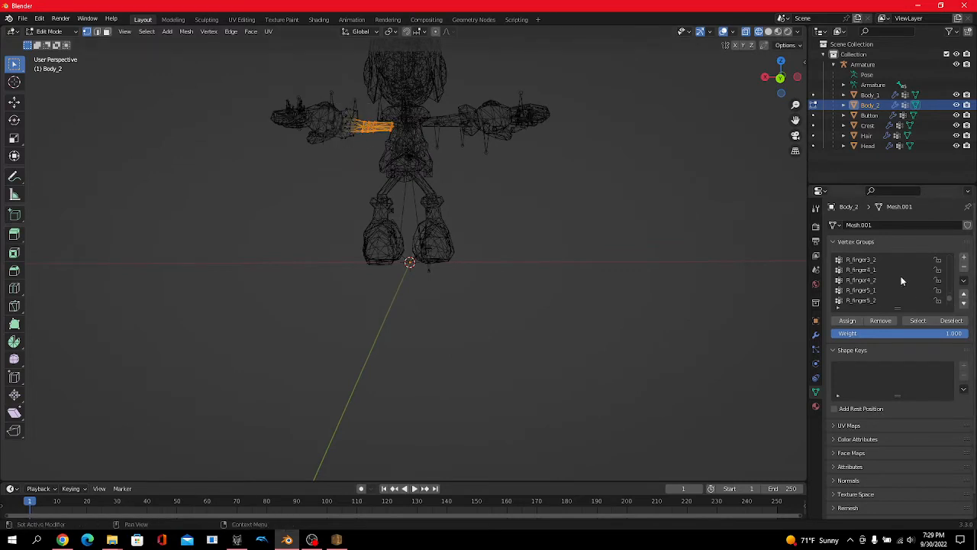
- Assign the left arm vertices, without the cuff, to the L_arm_1 vertex group with weight 1.000
scroll(902, 281, "up", 5)
scroll(880, 289, "up", 10)
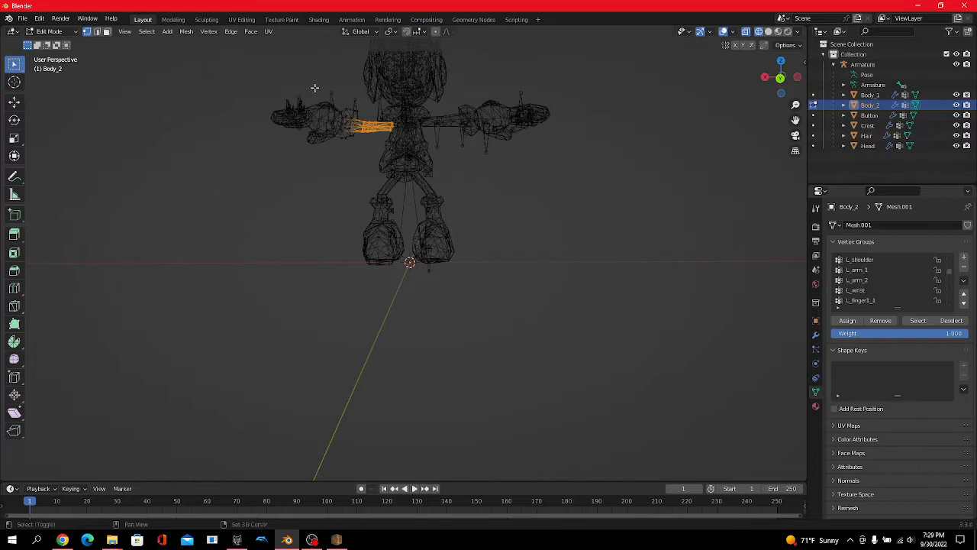
left_click_drag(314, 88, 362, 152)
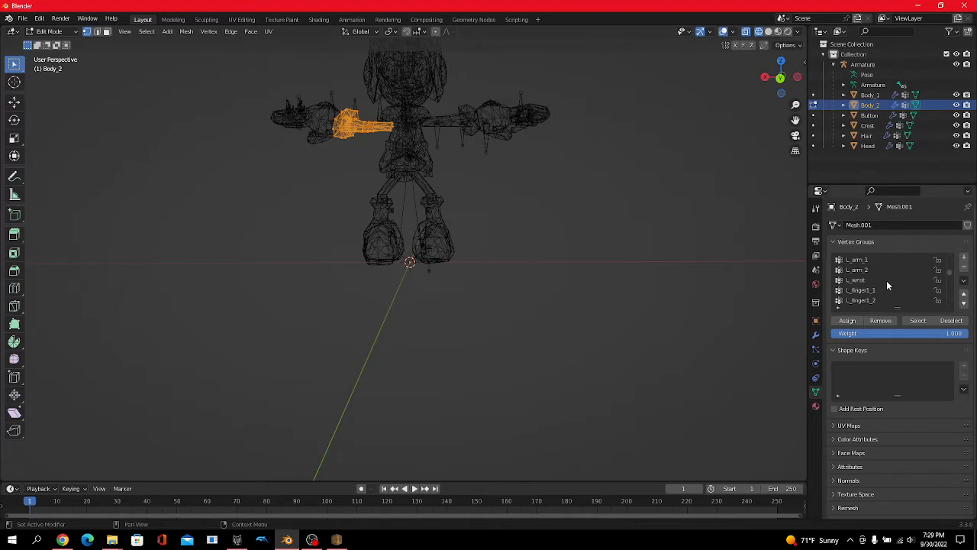
left_click_drag(270, 65, 359, 156)
scroll(903, 275, "up", 2)
left_click(874, 282)
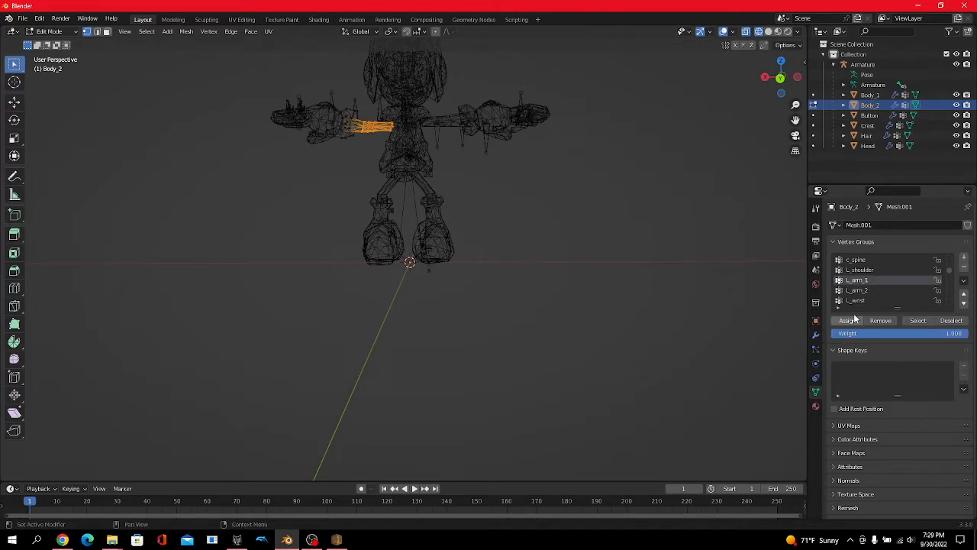
- Make L_wrist the active vertex group and select only the left cuff vertices of Body_2
left_click(868, 292)
left_click(857, 301)
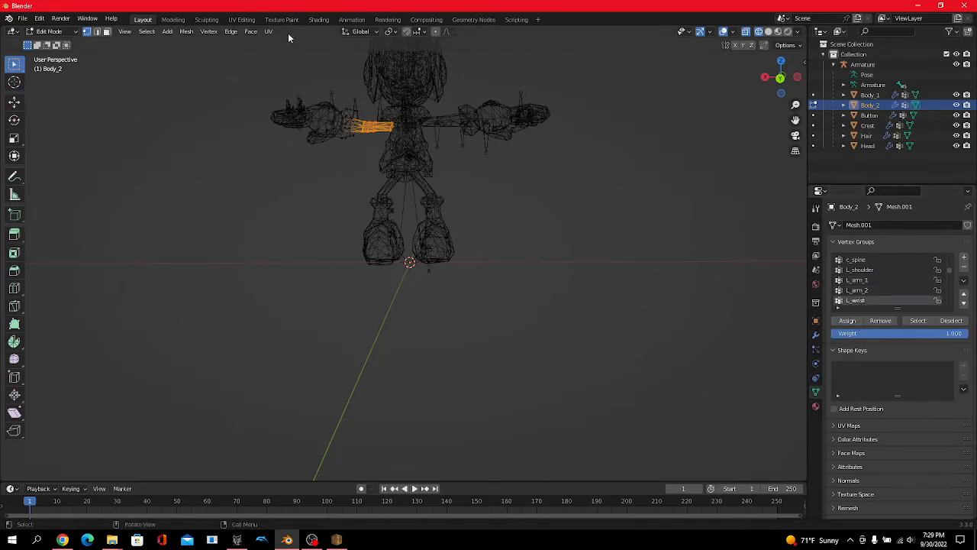
left_click_drag(254, 39, 361, 160)
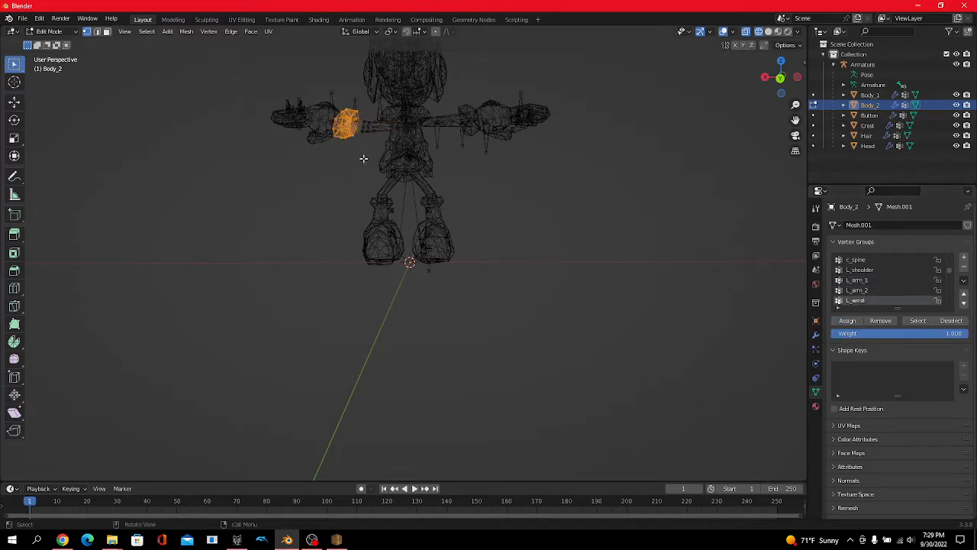
- Select only the eye vertices of Body_2 and assign them to the c_head vertex group with weight 1.000
scroll(733, 267, "down", 2)
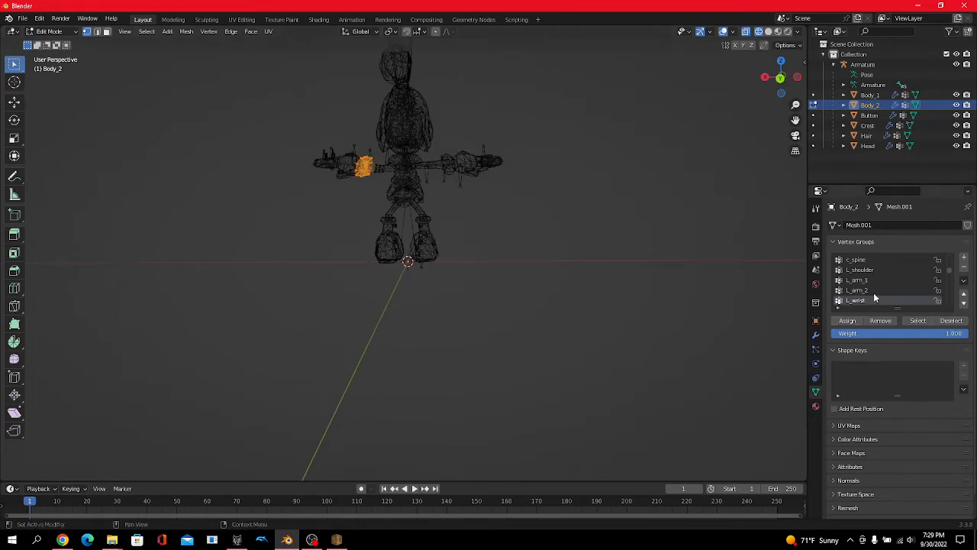
scroll(878, 291, "down", 10)
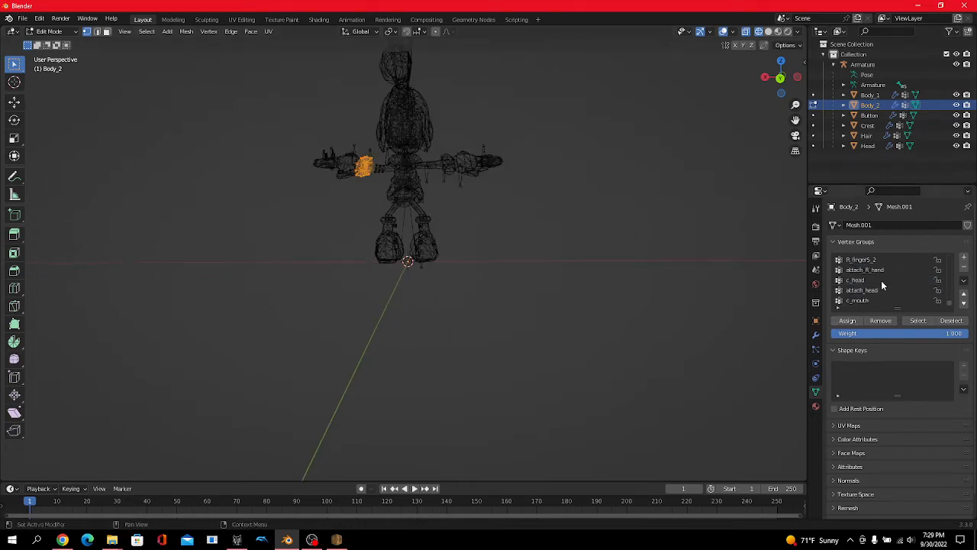
left_click(874, 283)
middle_click_drag(666, 253, 609, 225)
scroll(664, 216, "up", 2)
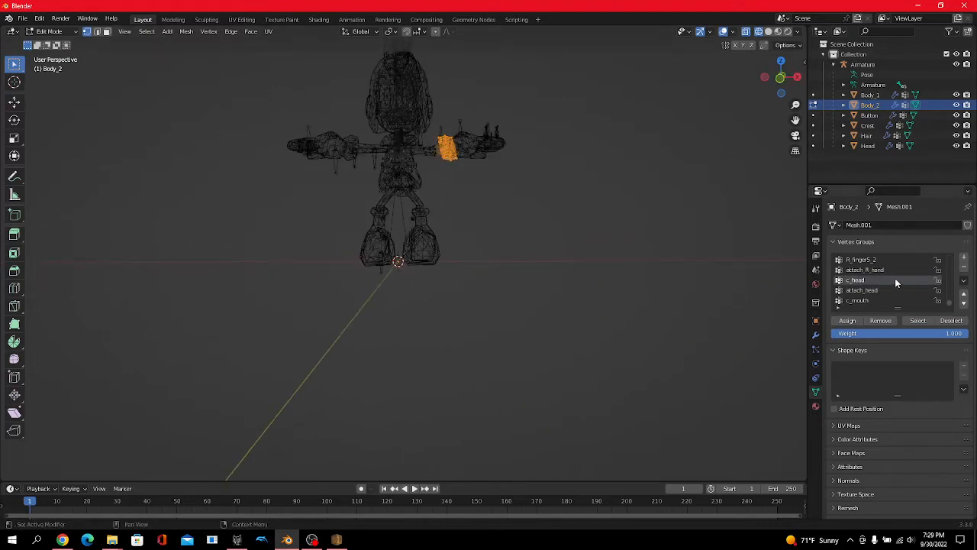
scroll(396, 84, "down", 4)
left_click_drag(320, 85, 537, 192)
scroll(539, 191, "up", 2)
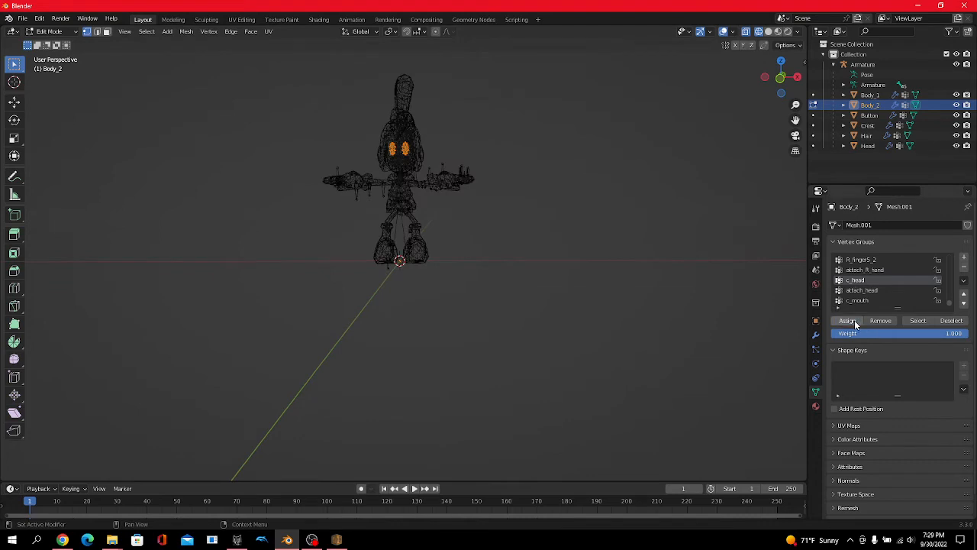
- Normalize all vertex group weights of Body_2 in Weight Paint mode
left_click(35, 32)
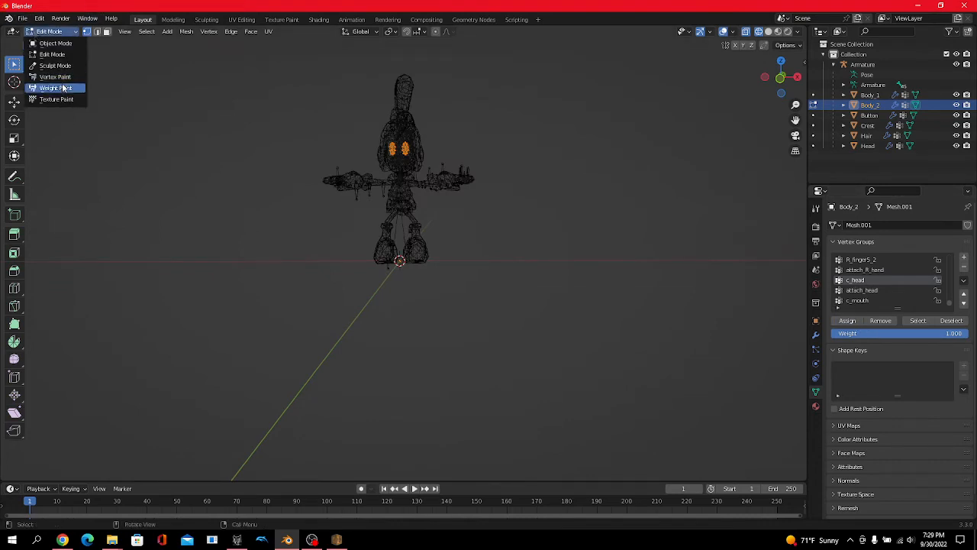
left_click(53, 88)
left_click(139, 32)
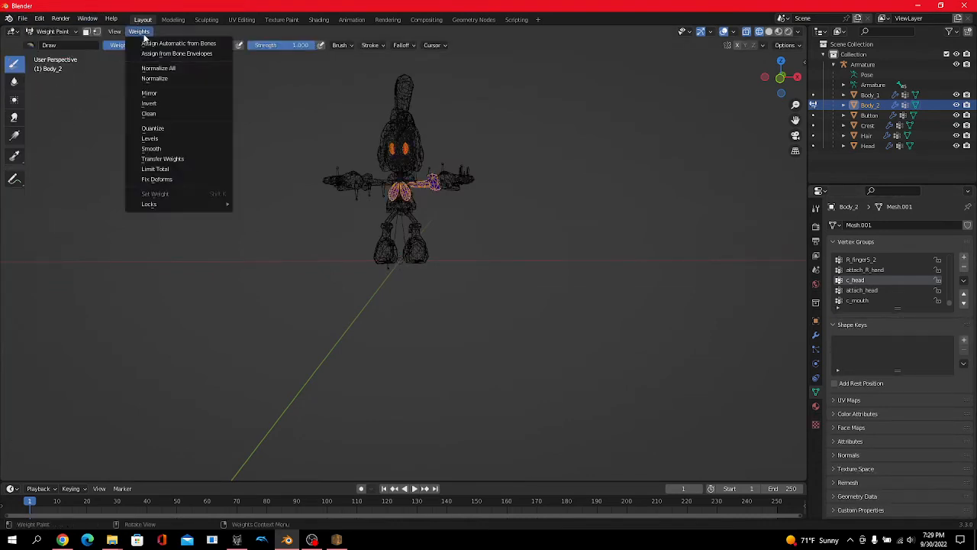
left_click(149, 67)
- Fill Body_2 with white using Set Vertex Colors in Vertex Paint mode, and return to Object Mode
left_click(47, 33)
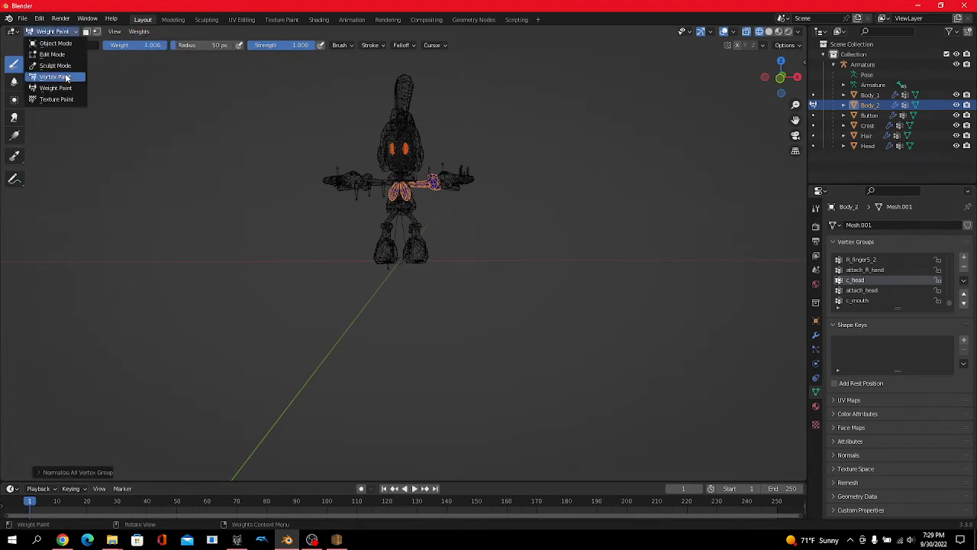
left_click(61, 77)
left_click(135, 31)
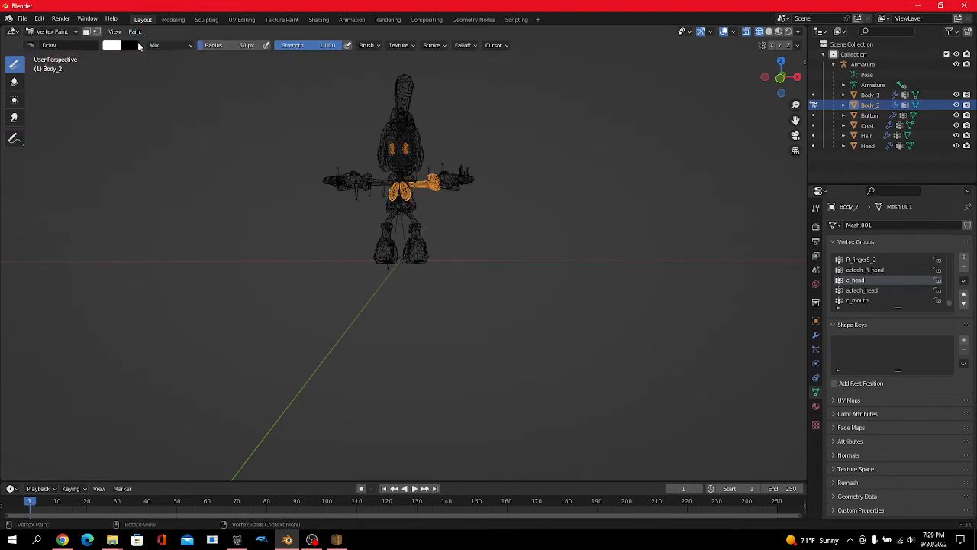
left_click(65, 32)
left_click(64, 44)
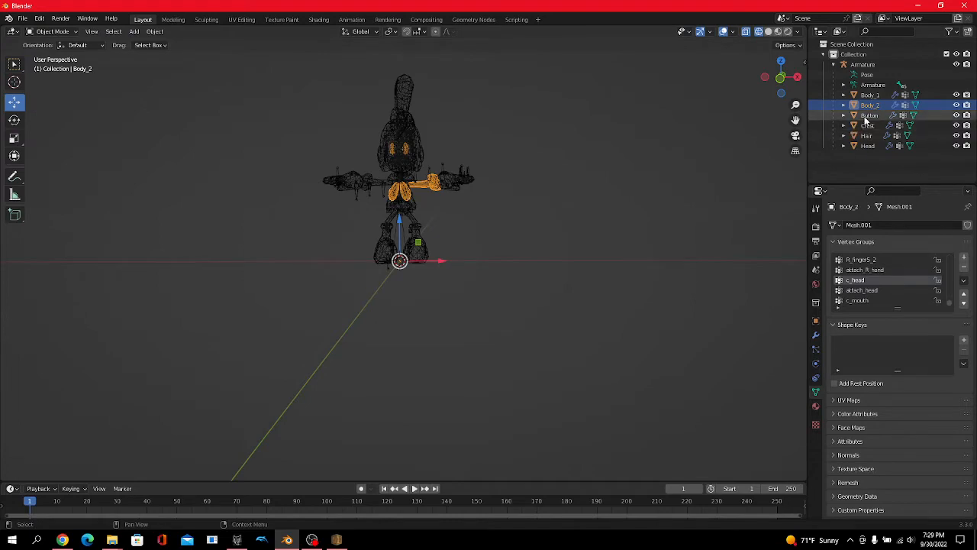
- Assign all vertices of the Button mesh to the c_hip vertex group with weight 1.000
left_click(869, 114)
left_click(63, 32)
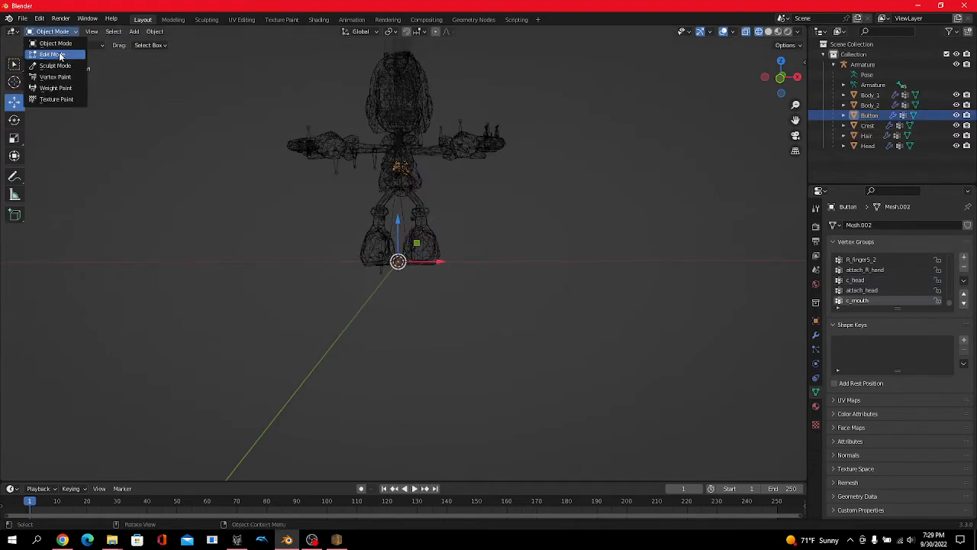
left_click(60, 54)
middle_click_drag(536, 145, 305, 164)
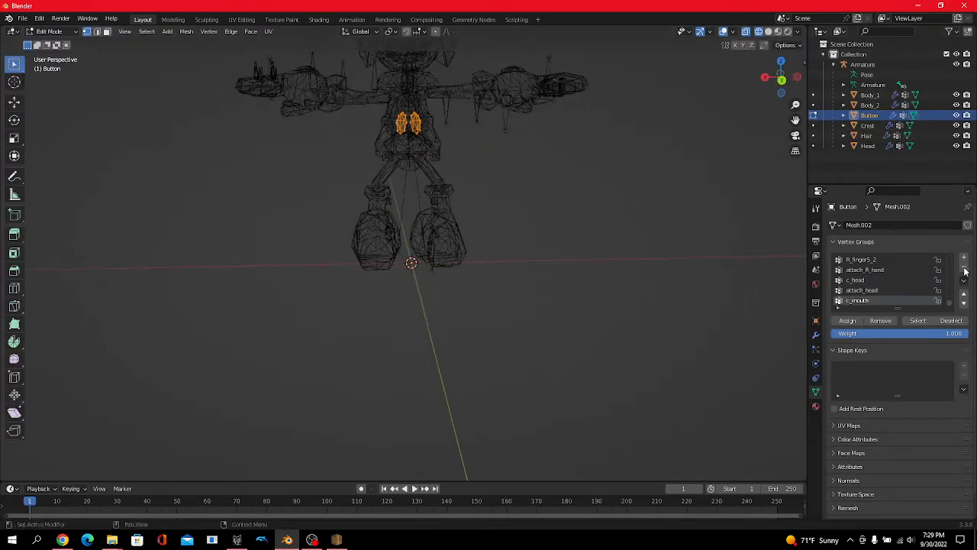
scroll(890, 262, "up", 5)
left_click(851, 281)
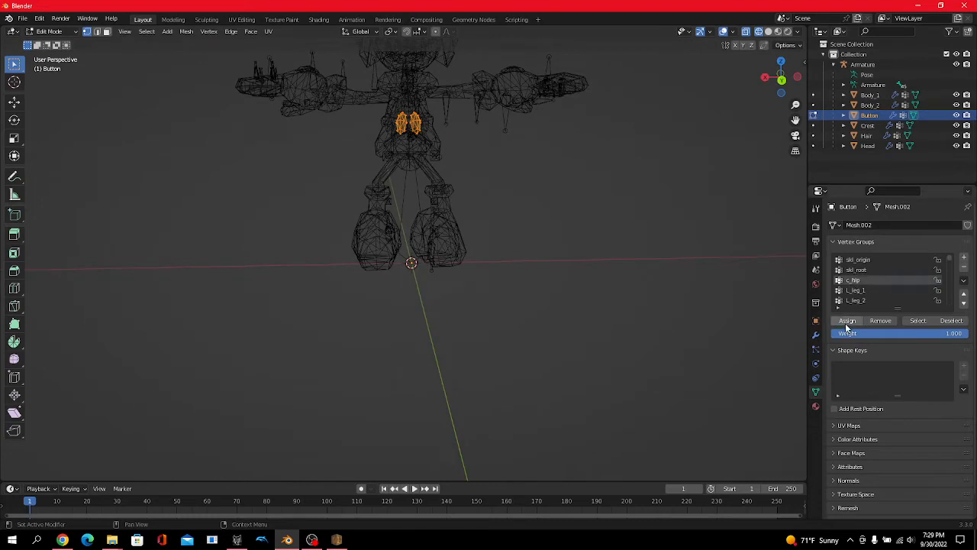
left_click(846, 322)
- Normalize all vertex group weights of the Button mesh in Weight Paint mode
left_click(52, 31)
left_click(59, 86)
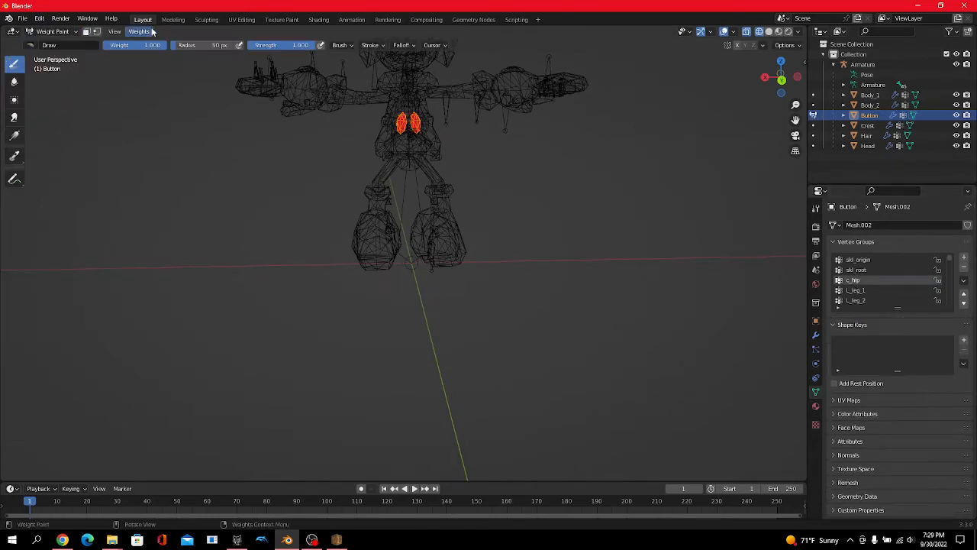
left_click(152, 32)
left_click(171, 68)
- Fill the Button mesh with white using Set Vertex Colors in Vertex Paint mode, and return to Object Mode
left_click(51, 31)
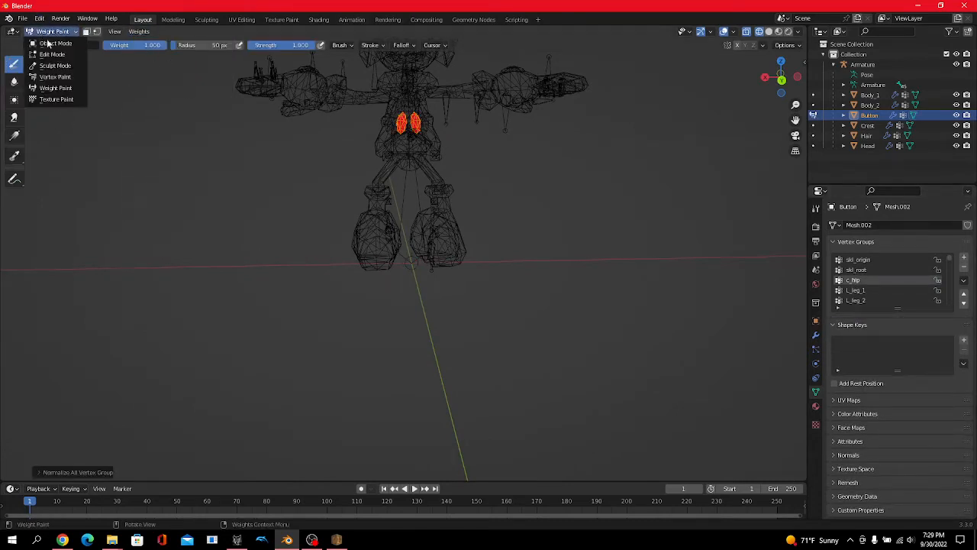
left_click(55, 76)
left_click(135, 31)
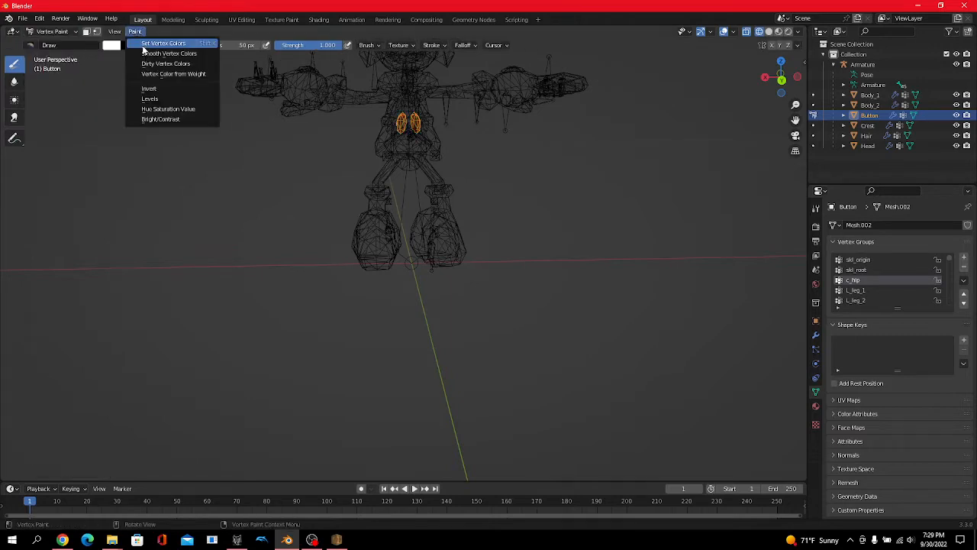
left_click(52, 31)
left_click(51, 43)
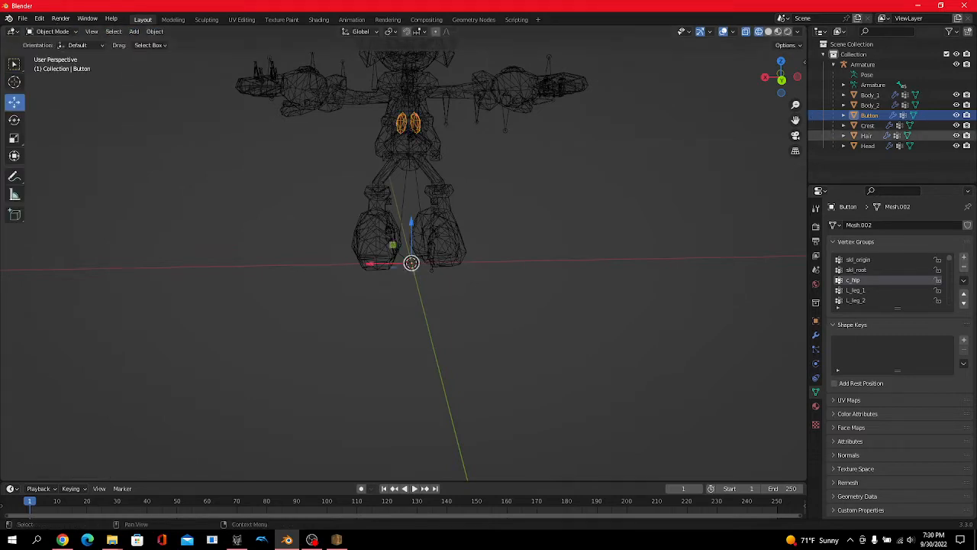
- Assign all vertices of the Crest mesh to the c_head vertex group with weight 1.000
left_click(868, 126)
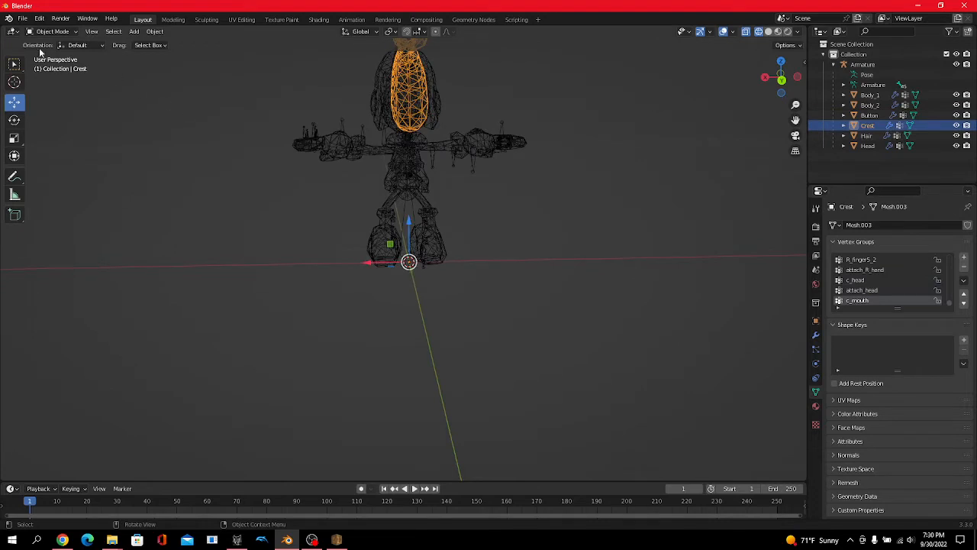
key("alt+a")
left_click(413, 83)
left_click(52, 31)
left_click(54, 53)
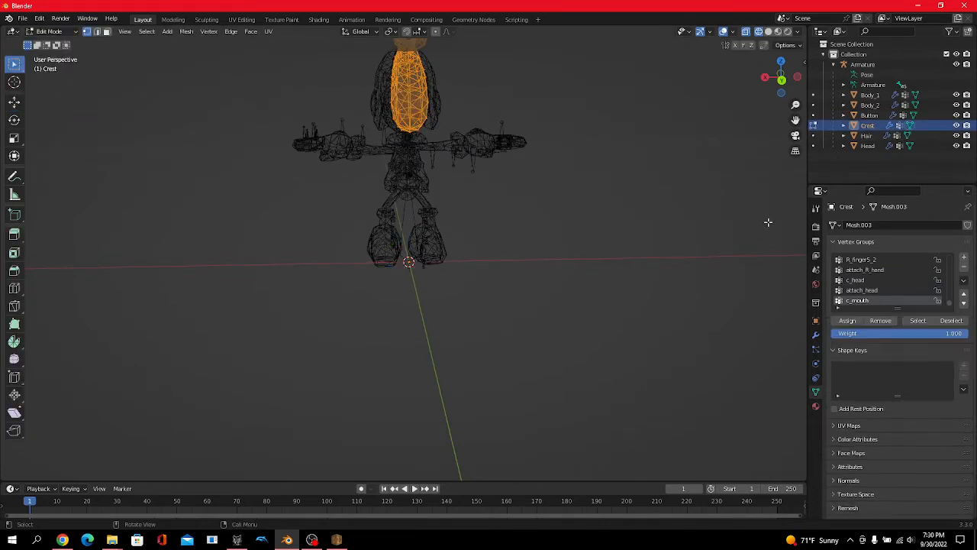
left_click(861, 284)
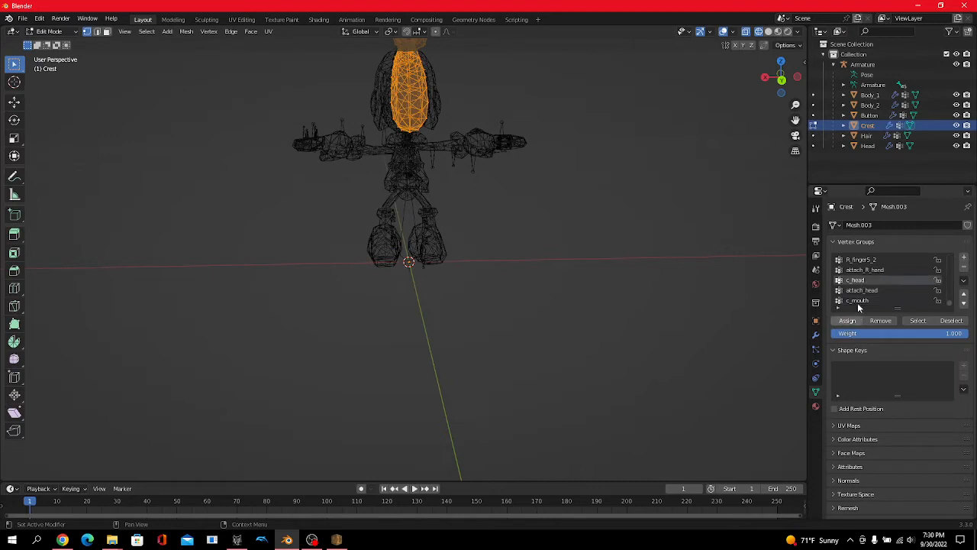
- Normalize all vertex group weights of the Crest mesh in Weight Paint mode
left_click(52, 31)
left_click(47, 86)
left_click(140, 32)
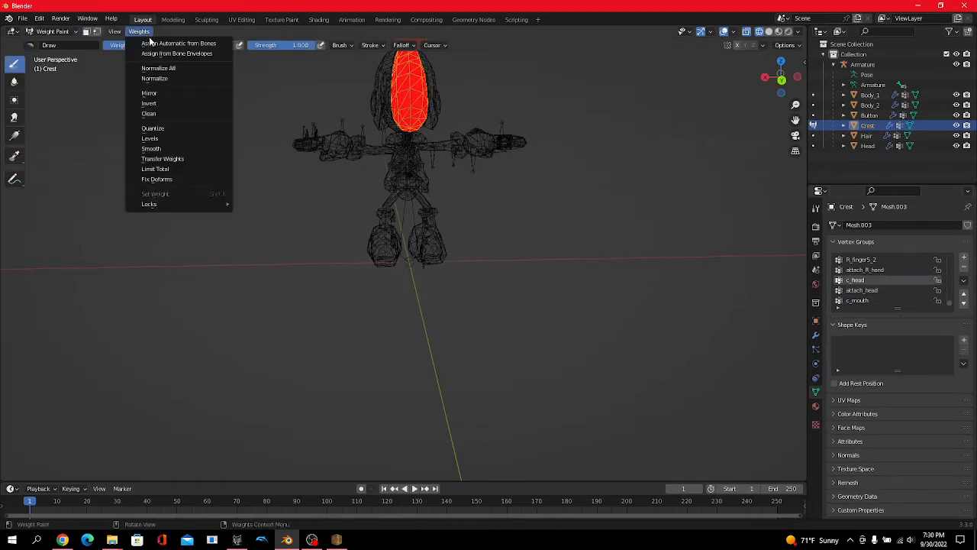
left_click(158, 68)
- Fill the Crest mesh with white using Set Vertex Colors in Vertex Paint mode, and return to Object Mode
left_click(52, 32)
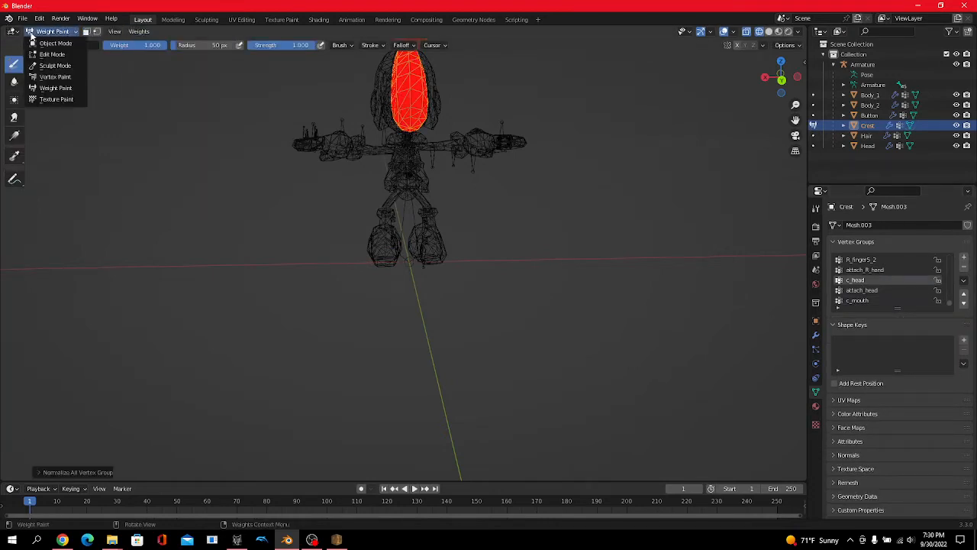
left_click(69, 89)
left_click(59, 32)
left_click(47, 78)
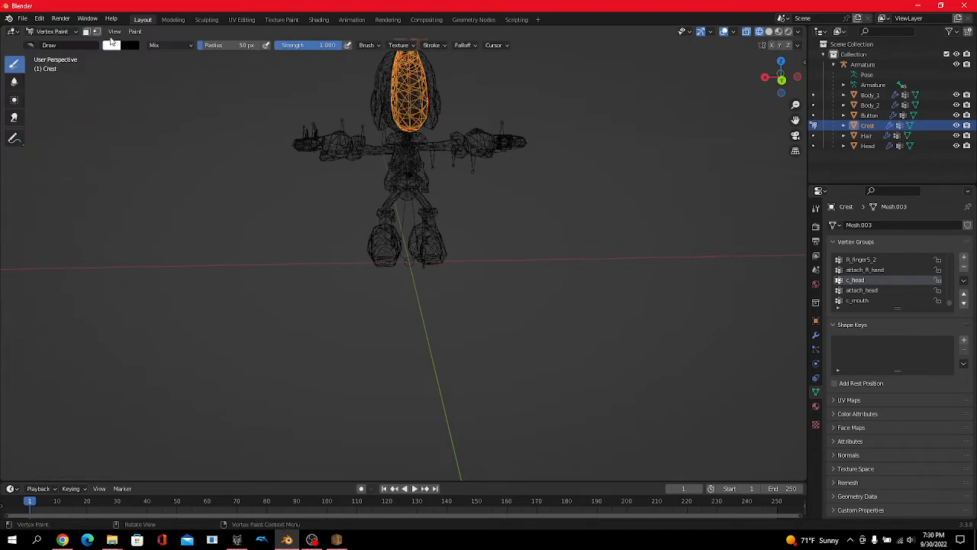
left_click(134, 31)
left_click(52, 31)
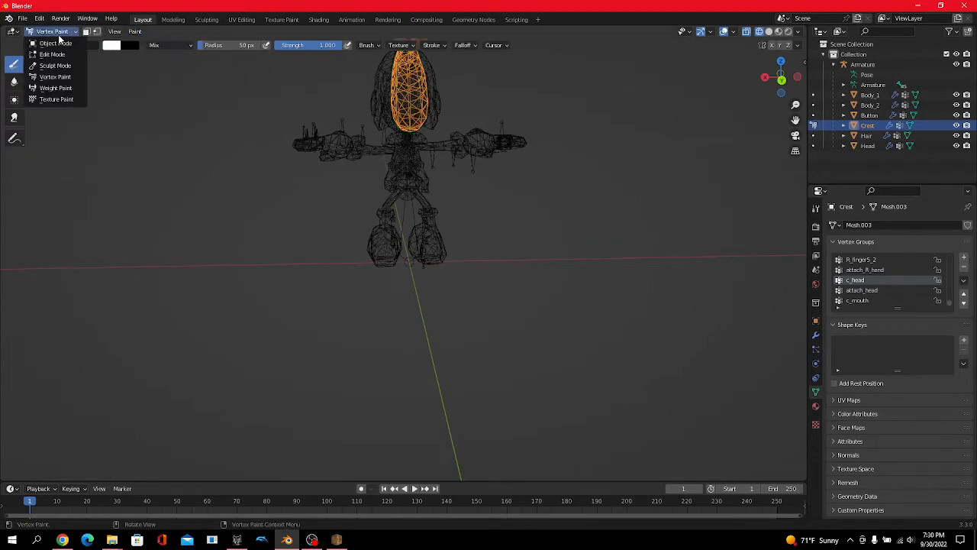
left_click(64, 48)
- Assign all vertices of the Hair mesh to the c_head vertex group with weight 1.000
middle_click_drag(64, 48, 473, 99)
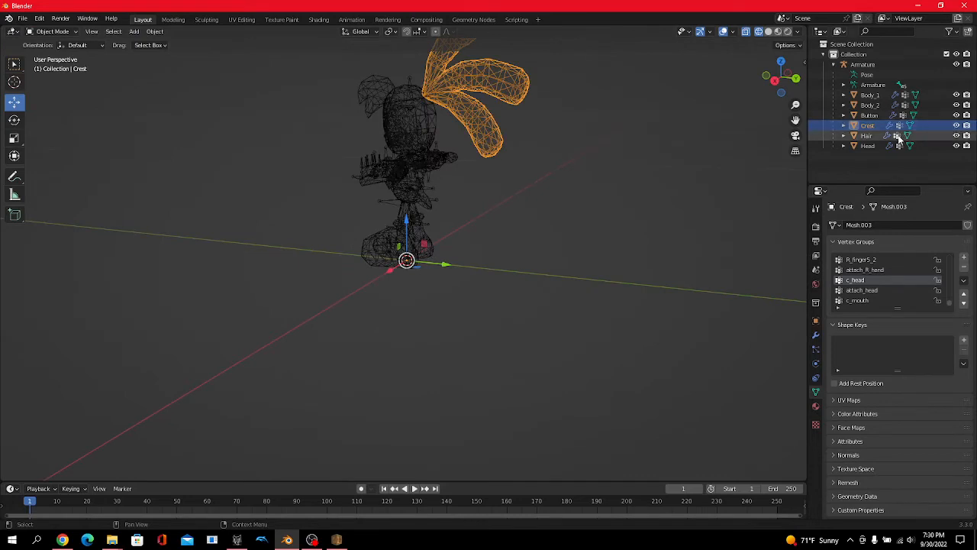
left_click(821, 136)
left_click(44, 32)
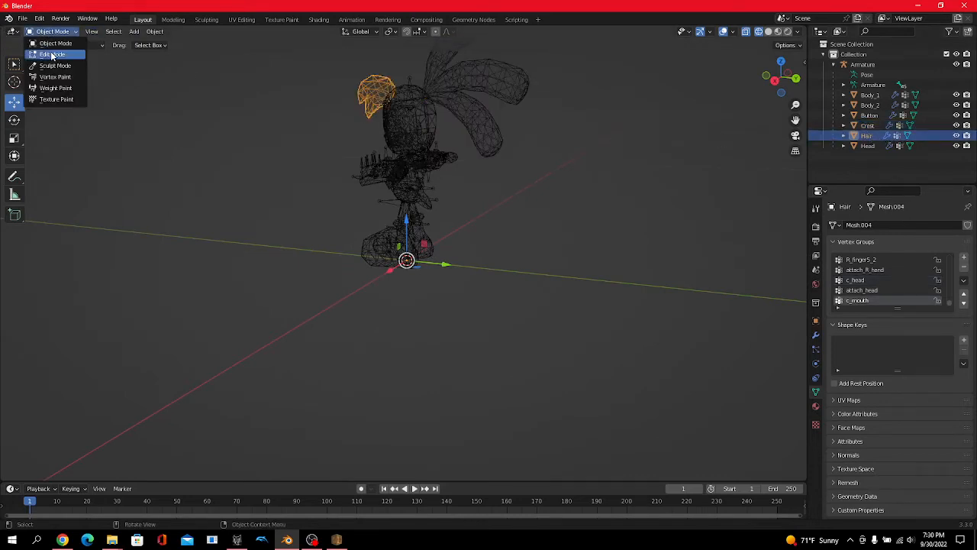
left_click(53, 55)
left_click(878, 280)
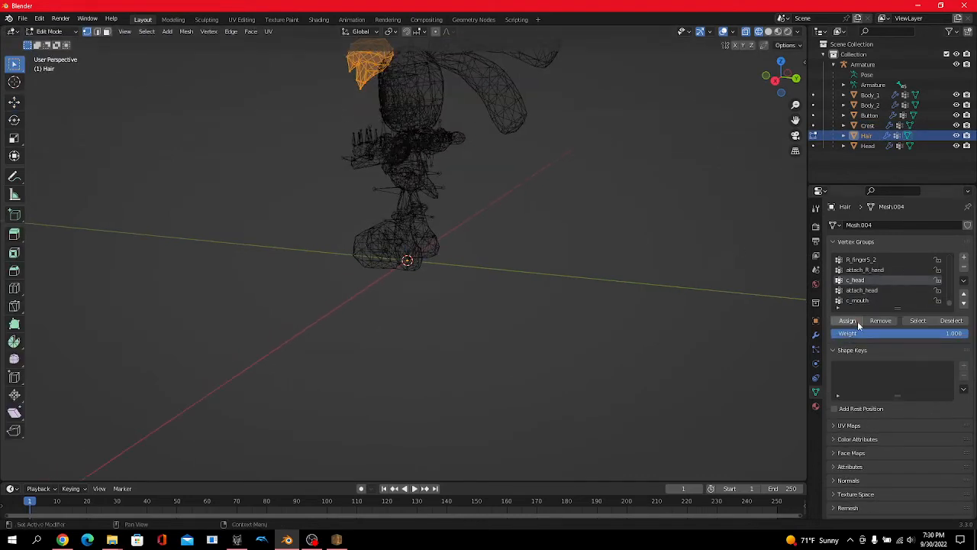
- Normalize all vertex group weights of the Hair mesh in Weight Paint mode
left_click(48, 31)
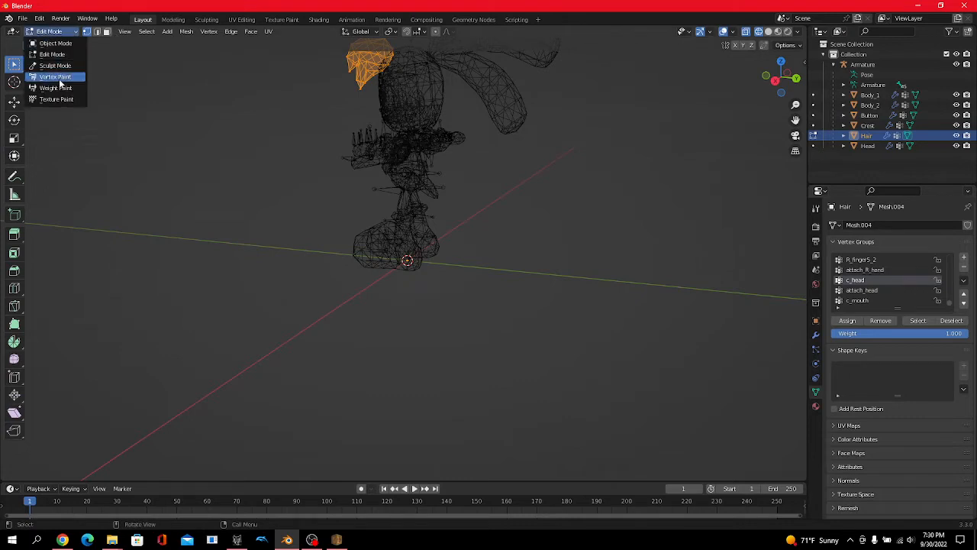
left_click(62, 88)
left_click(138, 31)
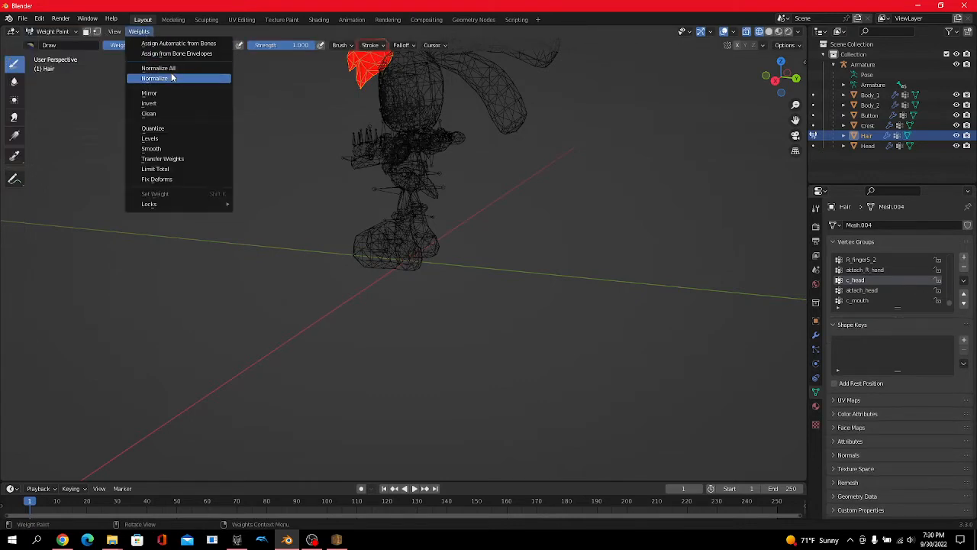
left_click(158, 68)
- Fill the Hair mesh with white using Set Vertex Colors in Vertex Paint mode, and return to Object Mode
left_click(49, 31)
left_click(62, 76)
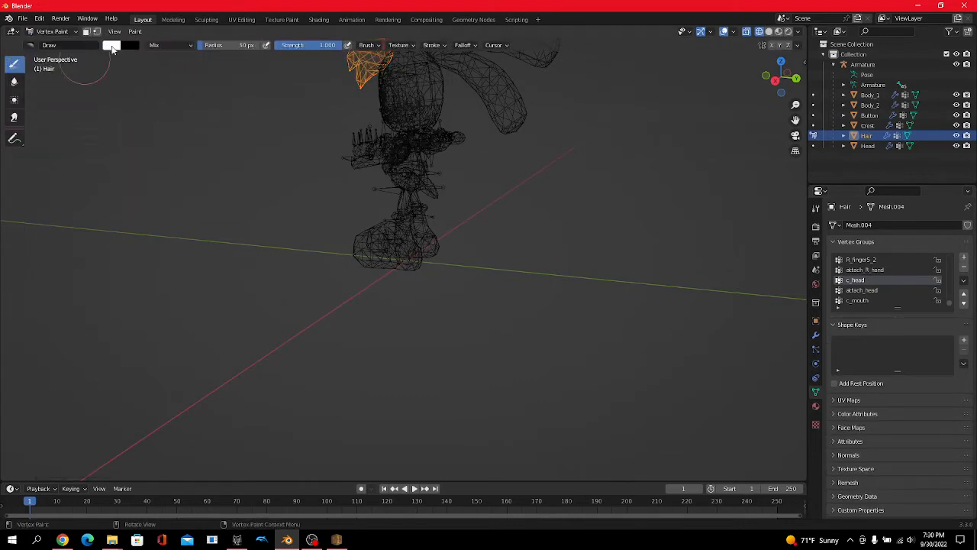
left_click(135, 31)
left_click(49, 31)
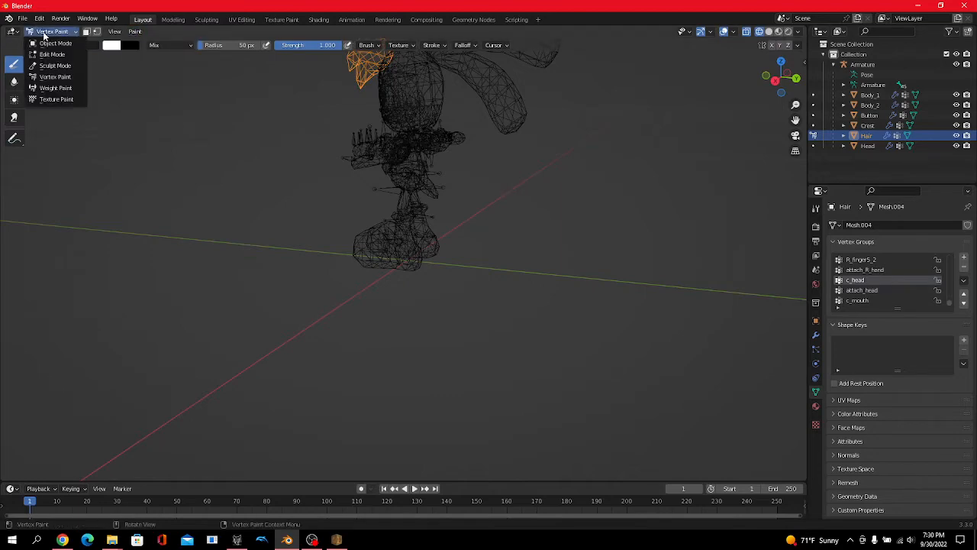
left_click(61, 44)
- Select all vertices of the Head mesh and assign them to the c_head vertex group with weight 1.000
left_click(882, 149)
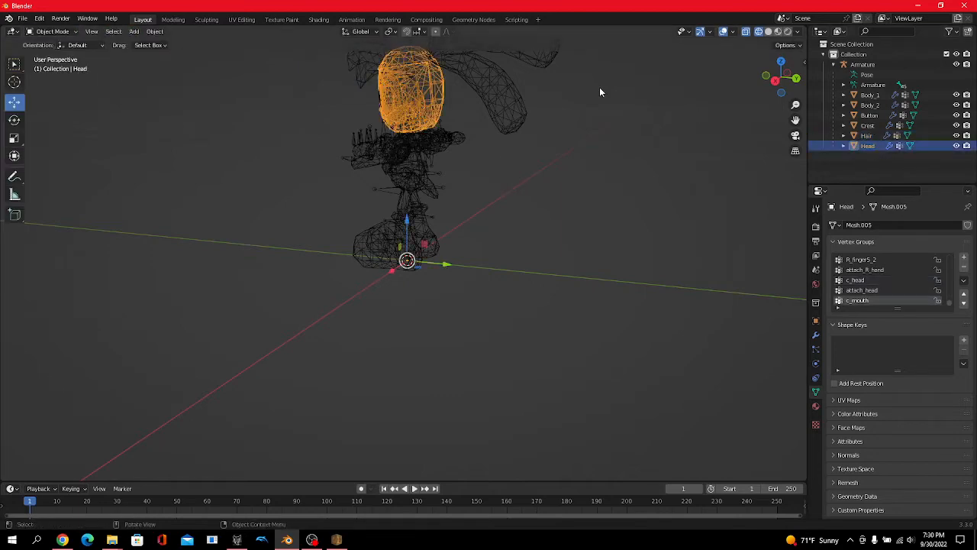
middle_click_drag(599, 87, 512, 83)
left_click(49, 31)
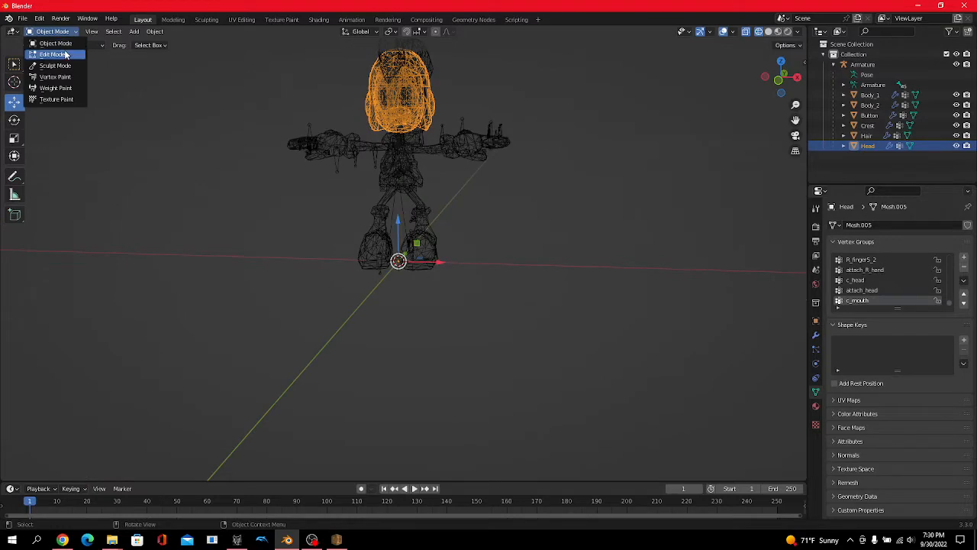
left_click(62, 53)
middle_click_drag(589, 179, 613, 185)
key("a")
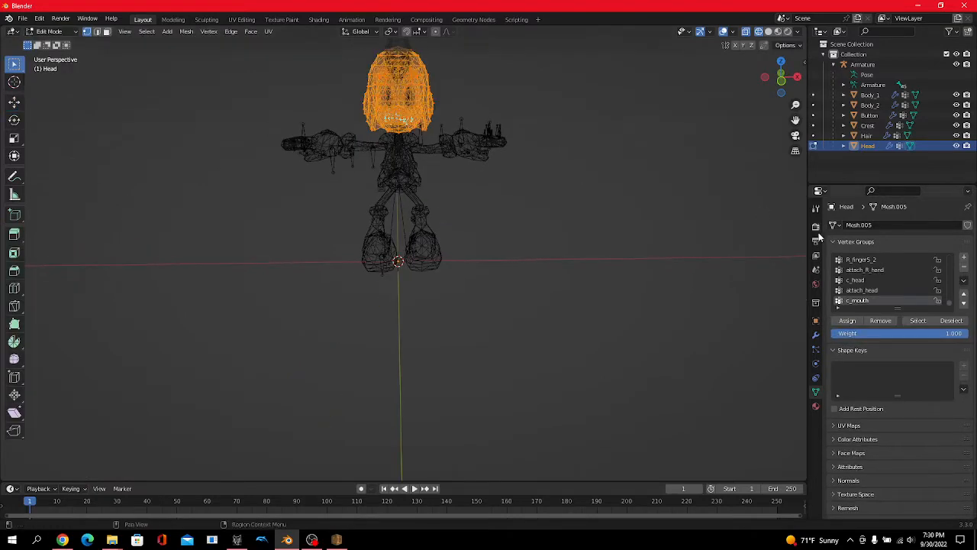
left_click(884, 282)
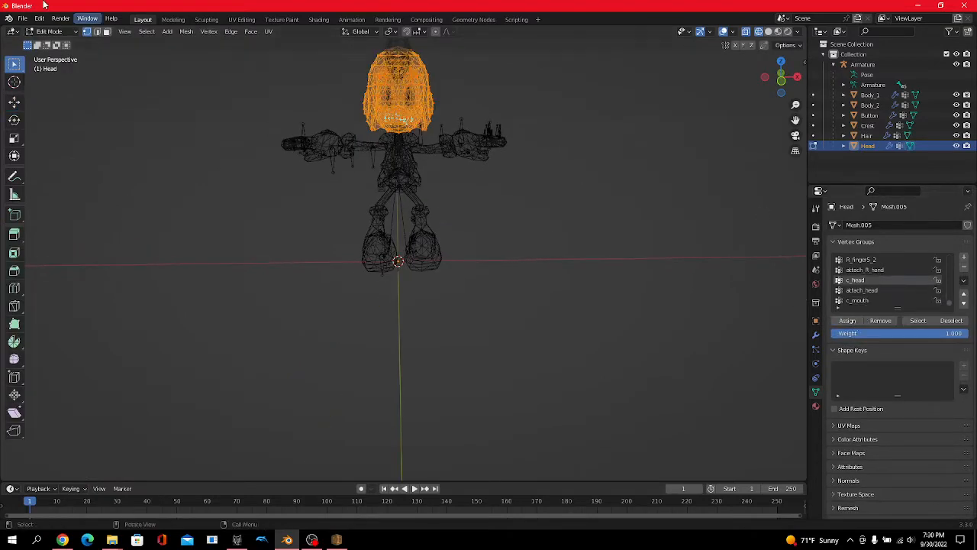
- Normalize all vertex group weights of the Head mesh in Weight Paint mode
left_click(48, 31)
left_click(62, 85)
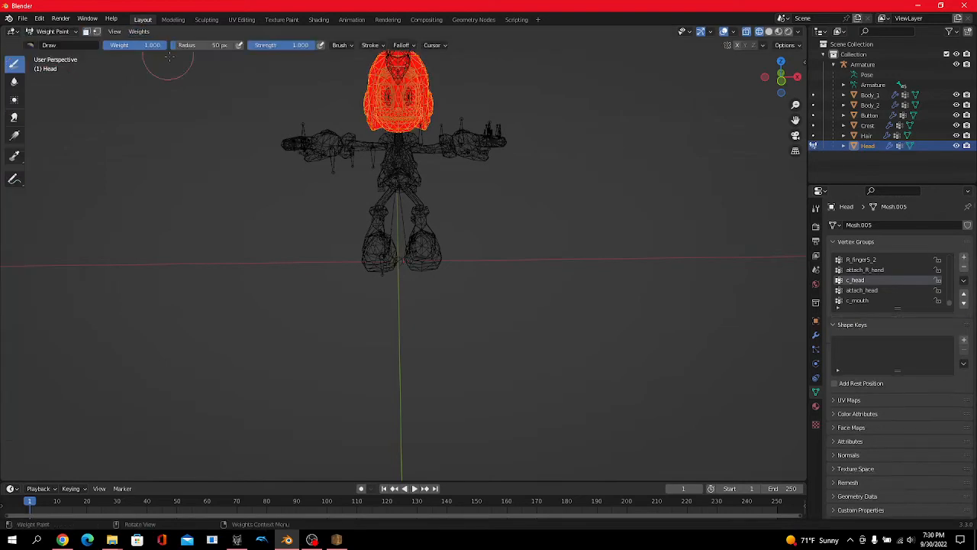
left_click(145, 35)
left_click(177, 65)
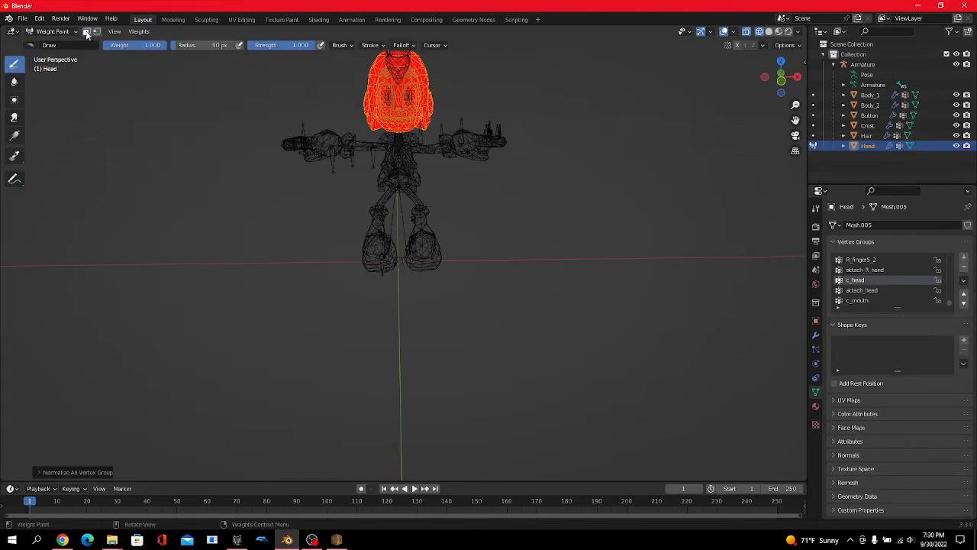
- Fill the Head mesh with white using Set Vertex Colors in Vertex Paint mode, and return to Object Mode
left_click(52, 32)
left_click(61, 75)
left_click(135, 31)
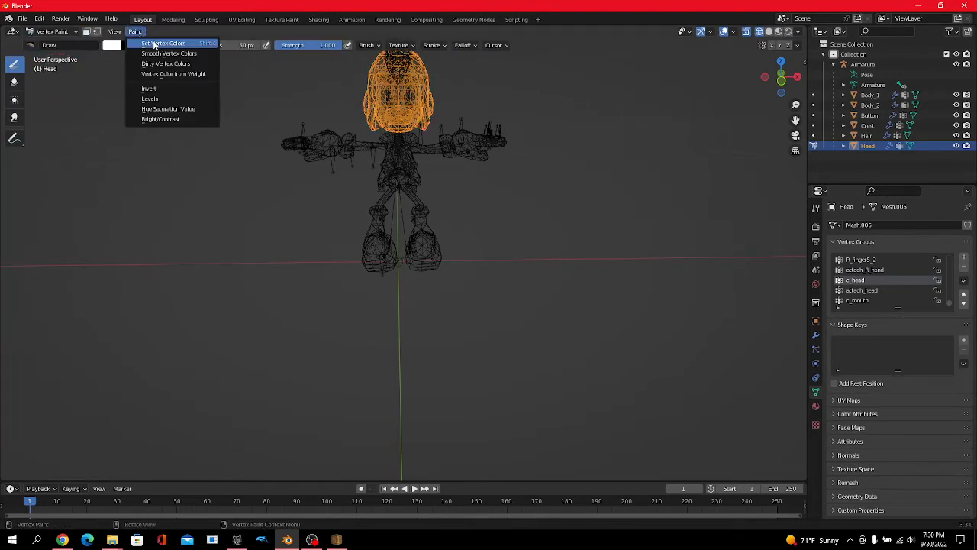
left_click(154, 43)
left_click(52, 31)
left_click(61, 44)
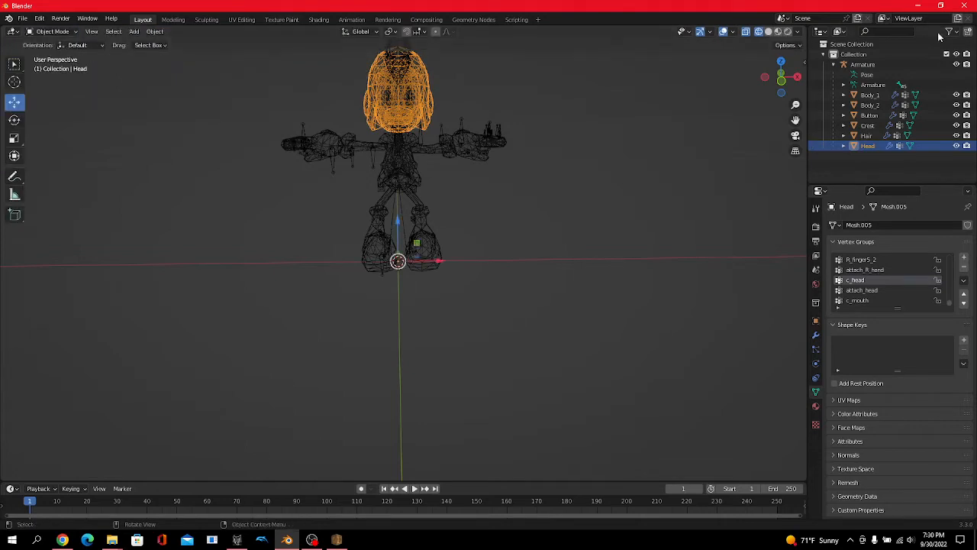
- Switch the viewport to solid shading and select the armature
left_click(772, 34)
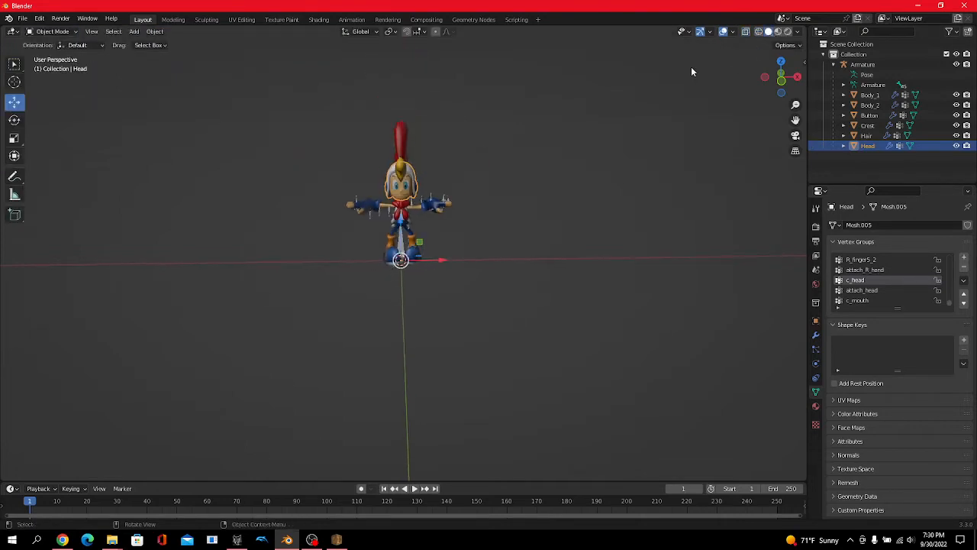
left_click(666, 198)
left_click(874, 75)
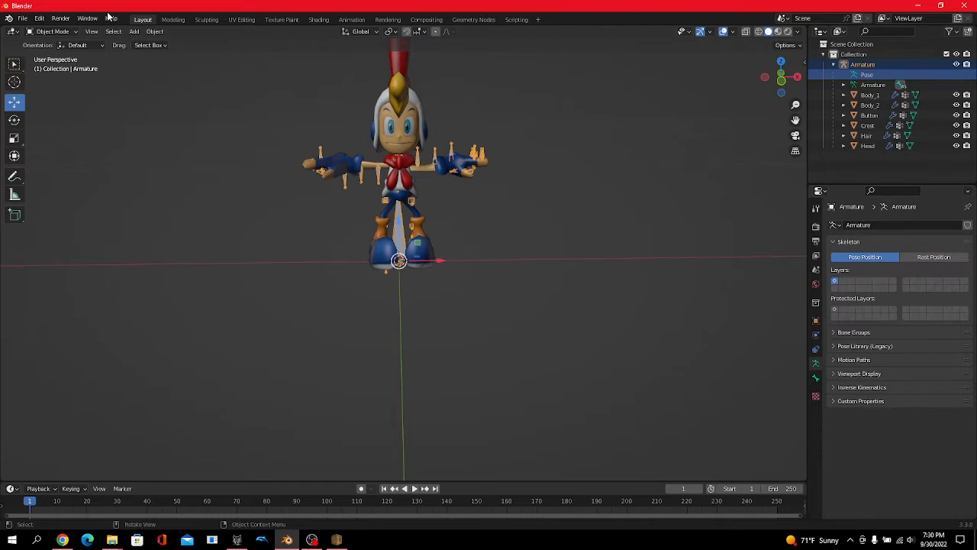
- Test the rig by transforming the armature's bones in Pose Mode, then undo the change and return to Object Mode
left_click(52, 31)
left_click(42, 70)
key("s")
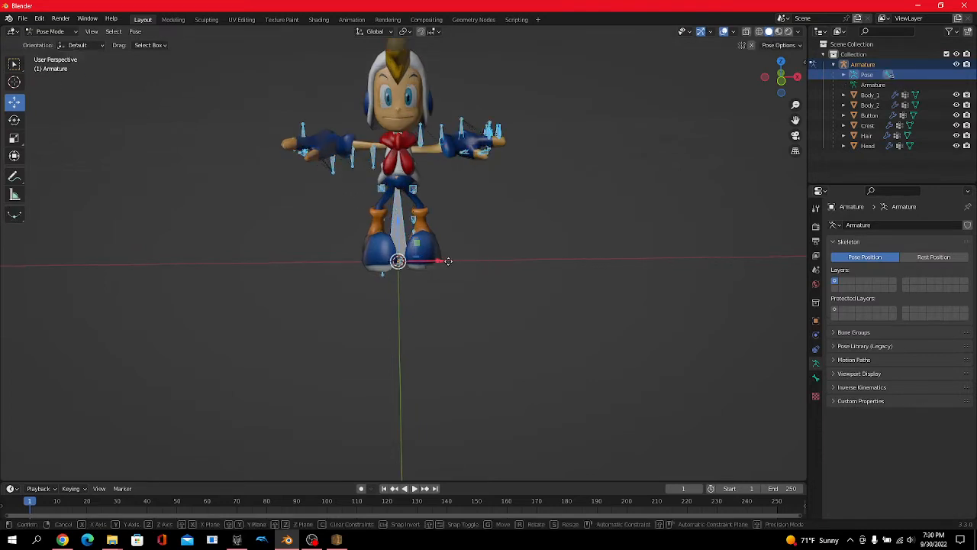
left_click_drag(449, 261, 215, 174)
key("ctrl+z")
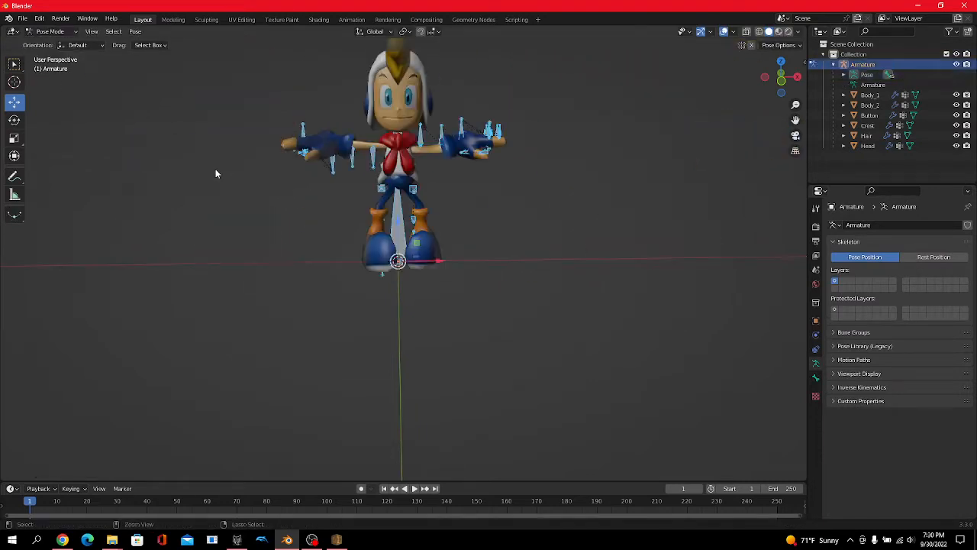
left_click(45, 31)
left_click(47, 40)
middle_click_drag(527, 200, 687, 207)
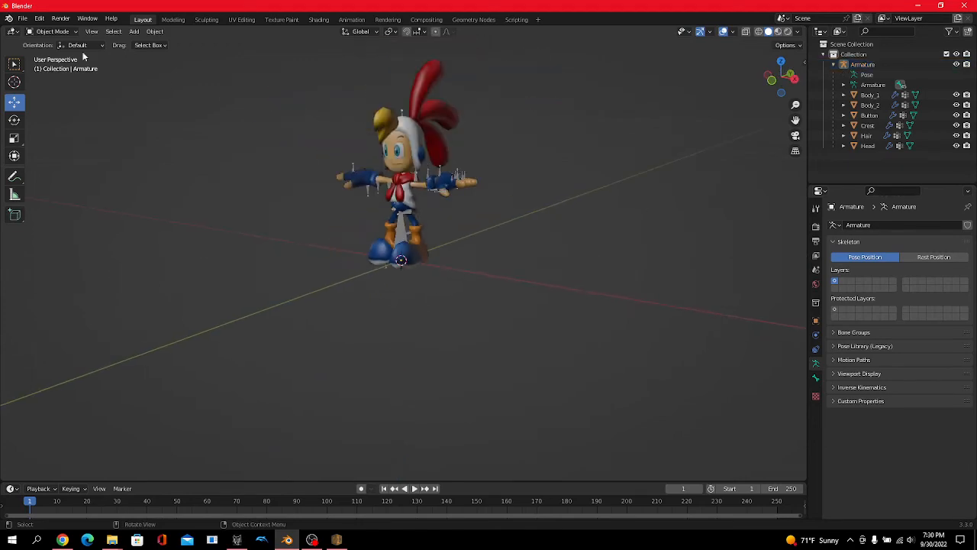
- Export the rigged character as BillyoverMario.fbx into the Billy [Billy Hatcher & the Giant Egg] folder
left_click(23, 18)
mouse_move(46, 167)
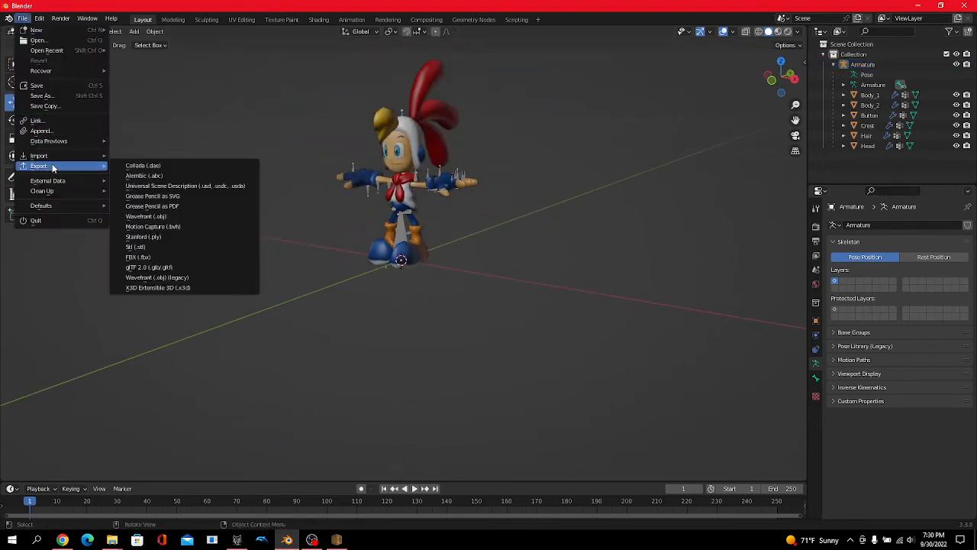
left_click(186, 260)
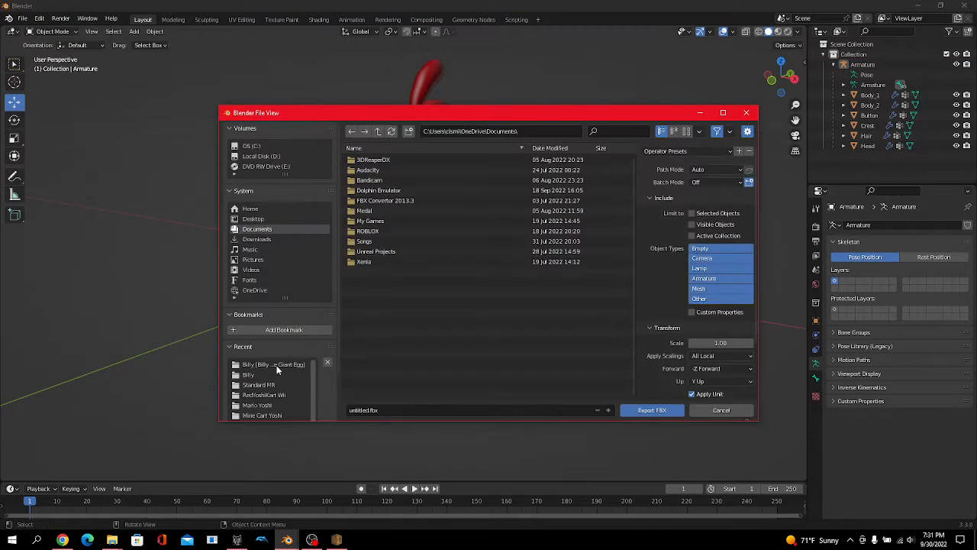
left_click(276, 365)
scroll(656, 321, "down", 2)
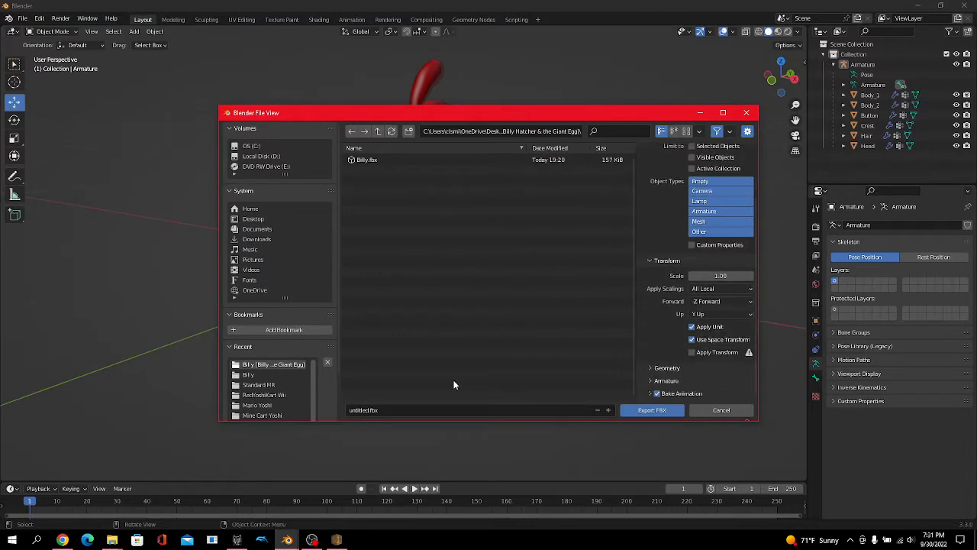
left_click(369, 410)
left_click(709, 380)
scroll(709, 380, "down", 2)
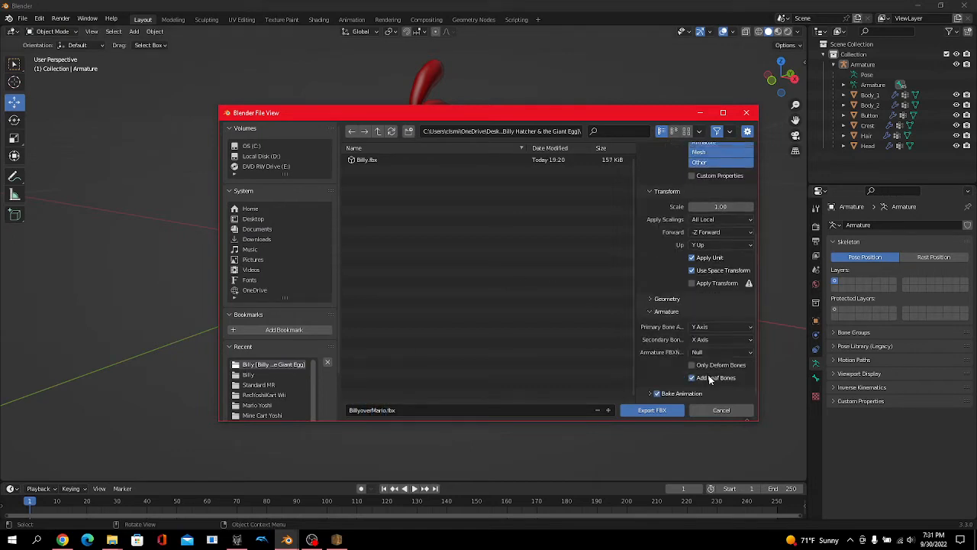
left_click(677, 411)
- Switch to FBX Converter, clear its source list and add BillyoverMario.fbx from the Billy folder as the source file
left_click(926, 4)
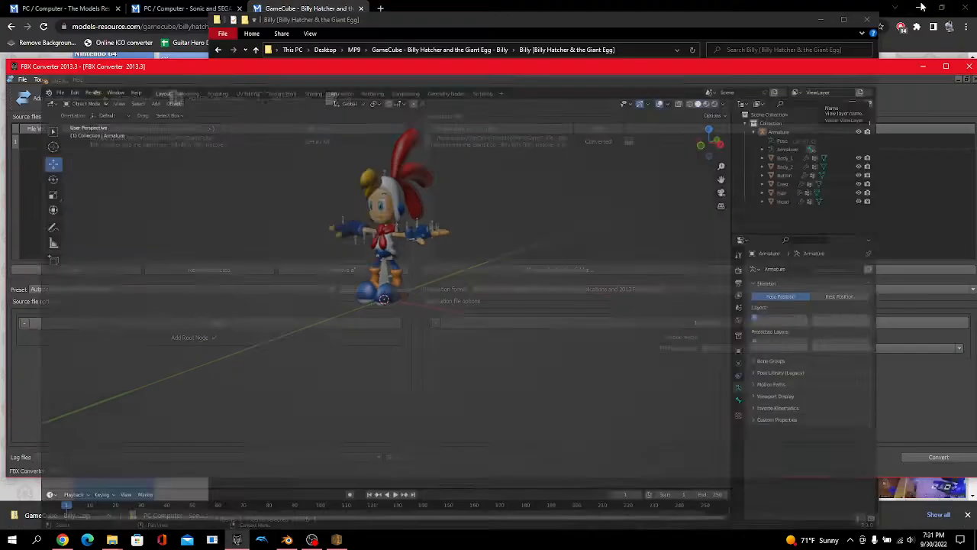
left_click(340, 270)
left_click(439, 479)
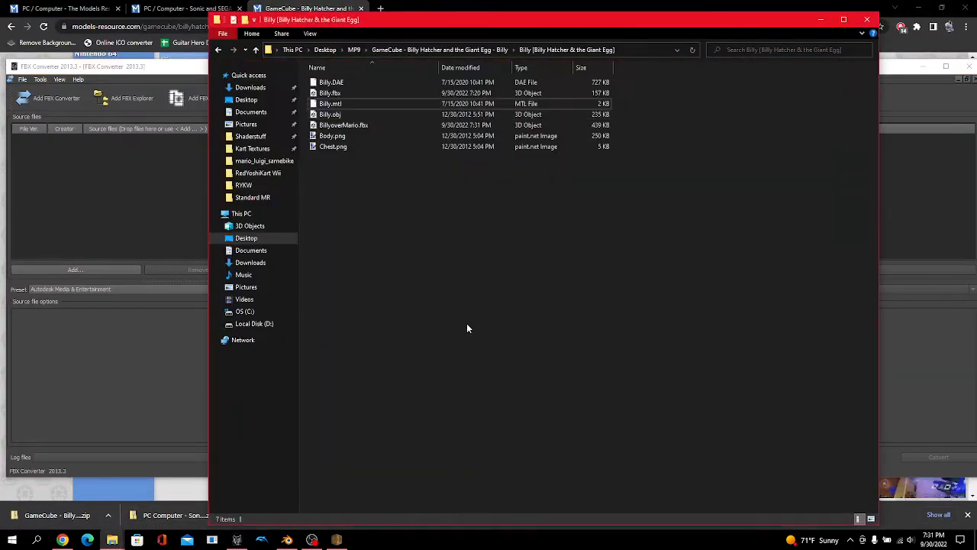
left_click_drag(343, 124, 168, 175)
left_click(188, 108)
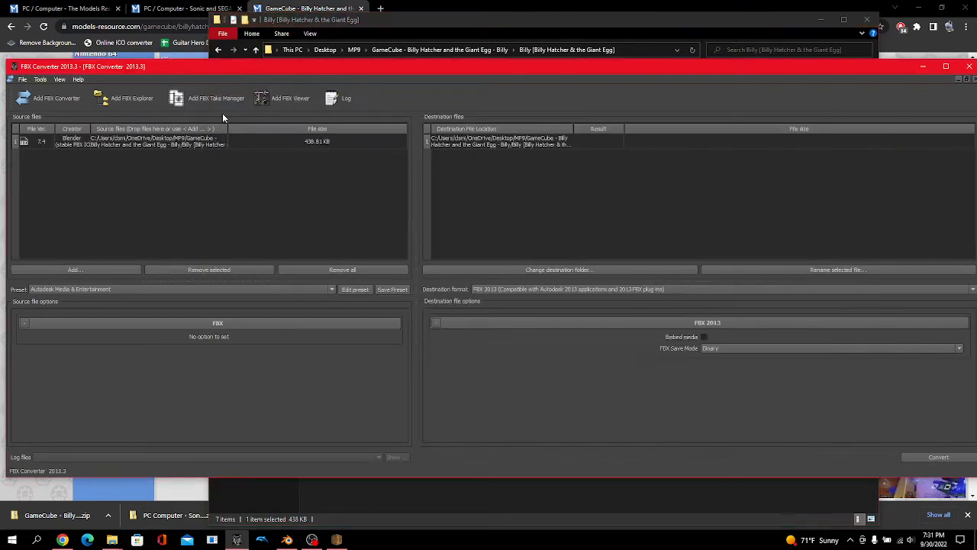
- Set the destination format to DAE Collada and convert BillyoverMario.fbx
left_click(474, 290)
left_click(507, 347)
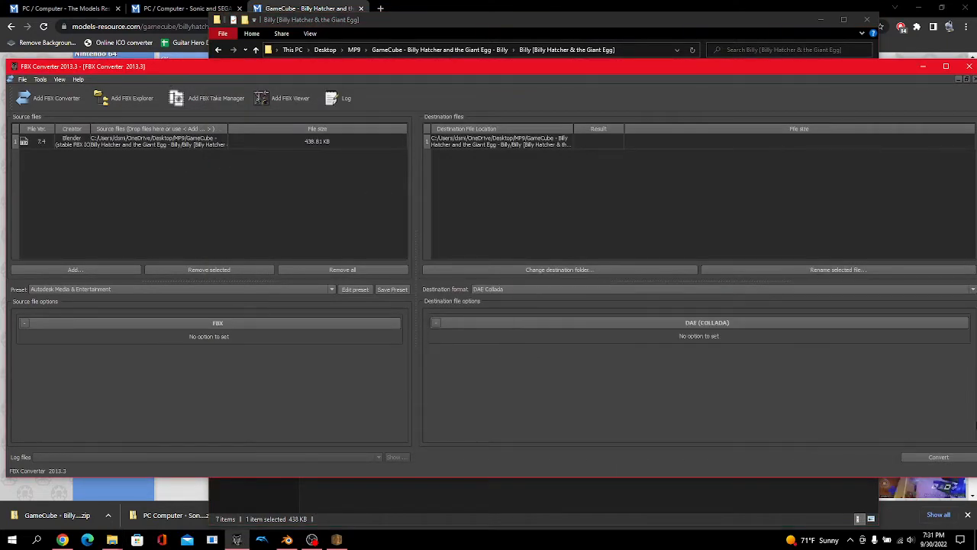
left_click(961, 458)
- Minimize the browser, the Billy folder and FBX Converter windows to get back to the pc01_mario mdl folder
left_click(745, 507)
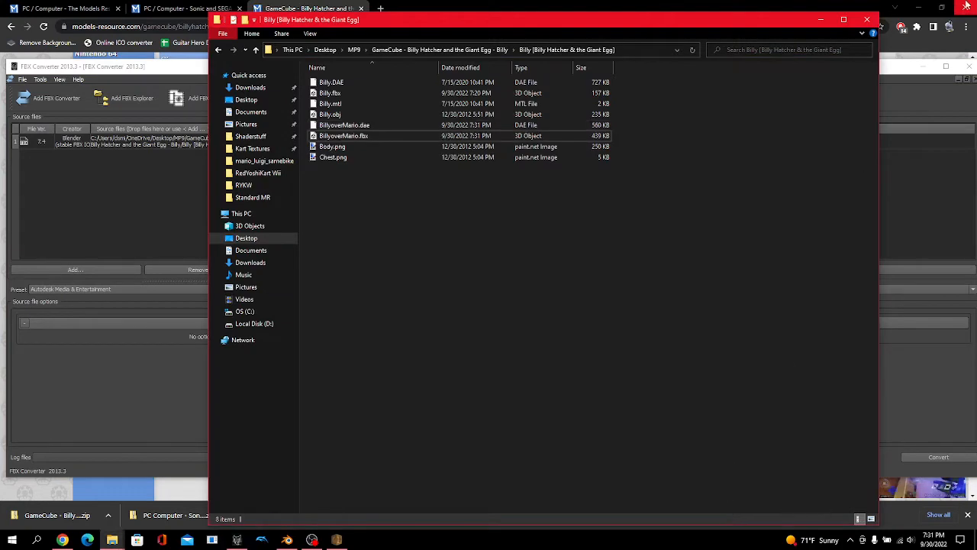
left_click(926, 6)
left_click(923, 7)
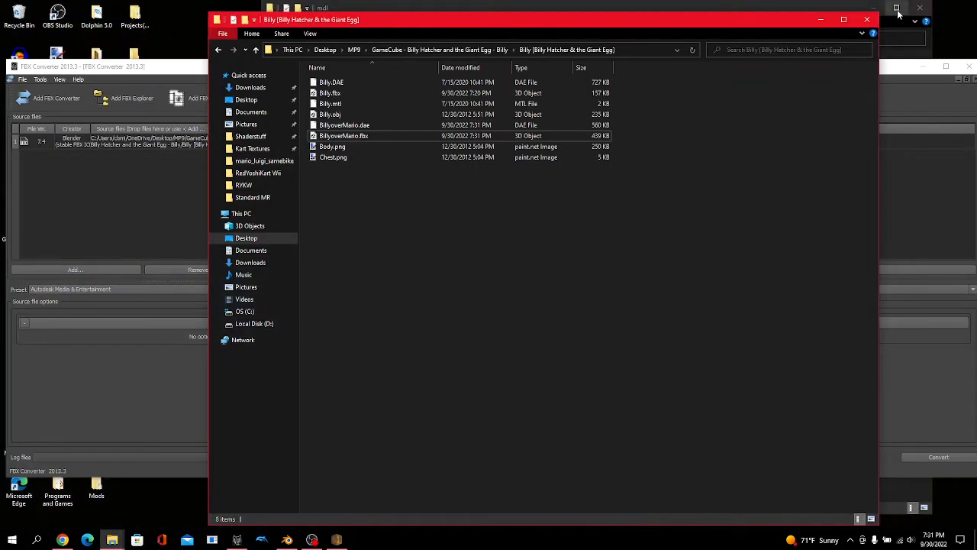
left_click(820, 21)
left_click(920, 66)
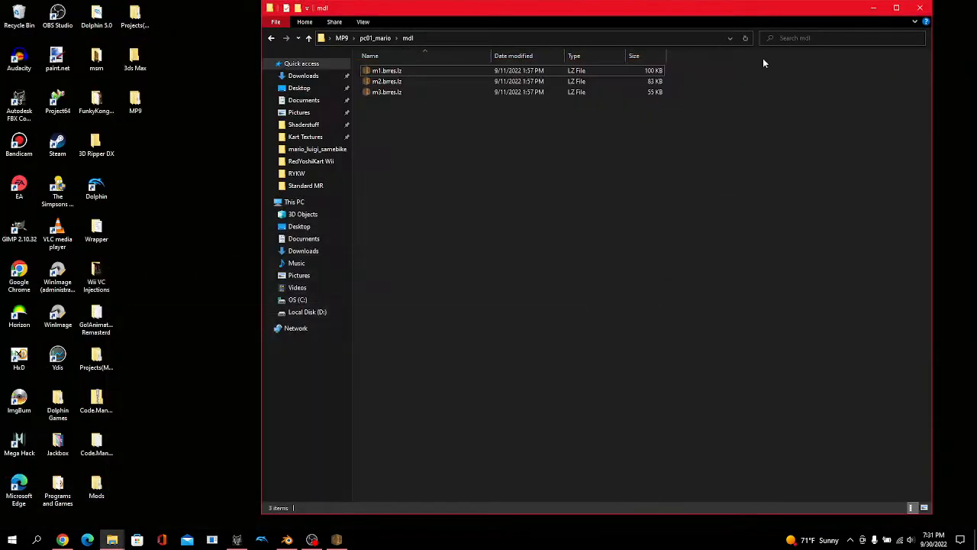
- Close the duplicate BrawlCrate window for m1.brres.lz and switch to the BrawlCrate window that already has it open
left_click(409, 71)
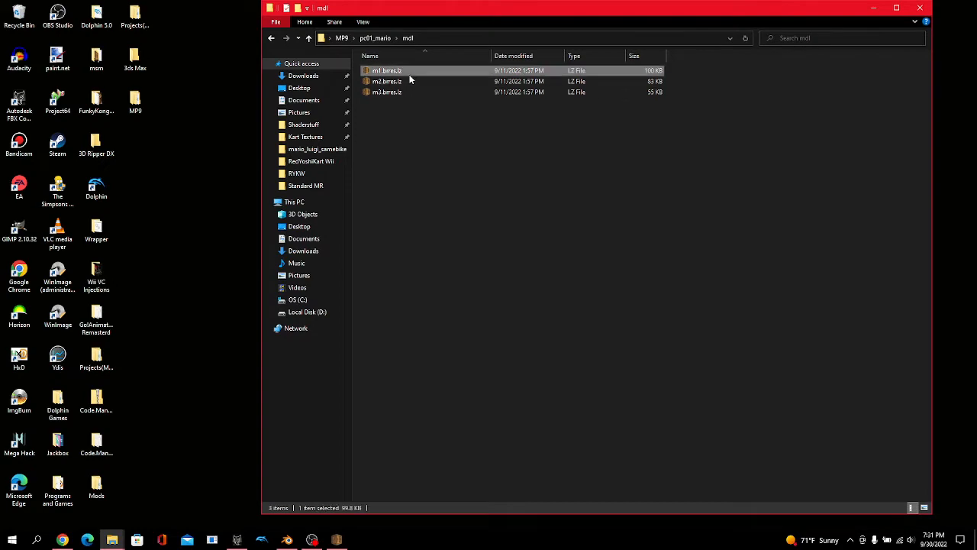
left_click(338, 543)
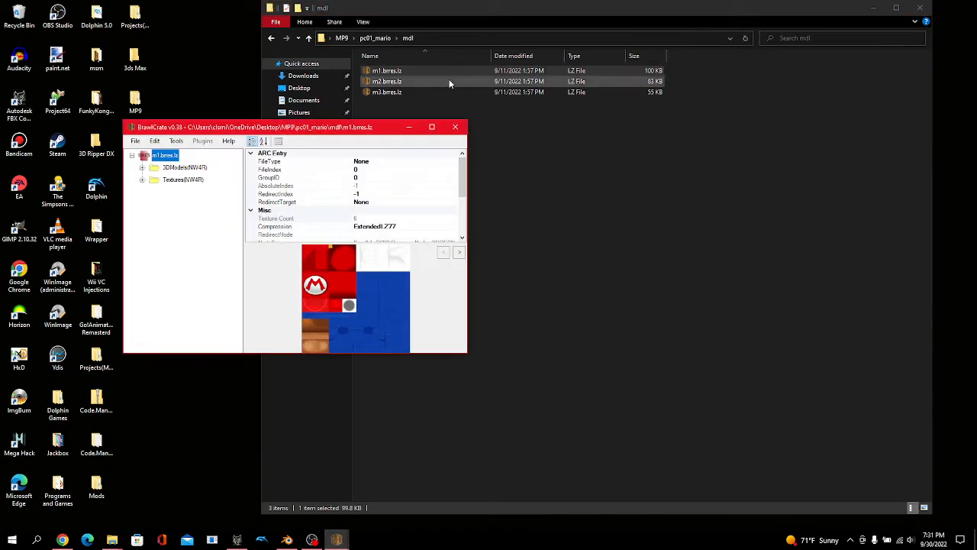
left_click(457, 126)
left_click(337, 539)
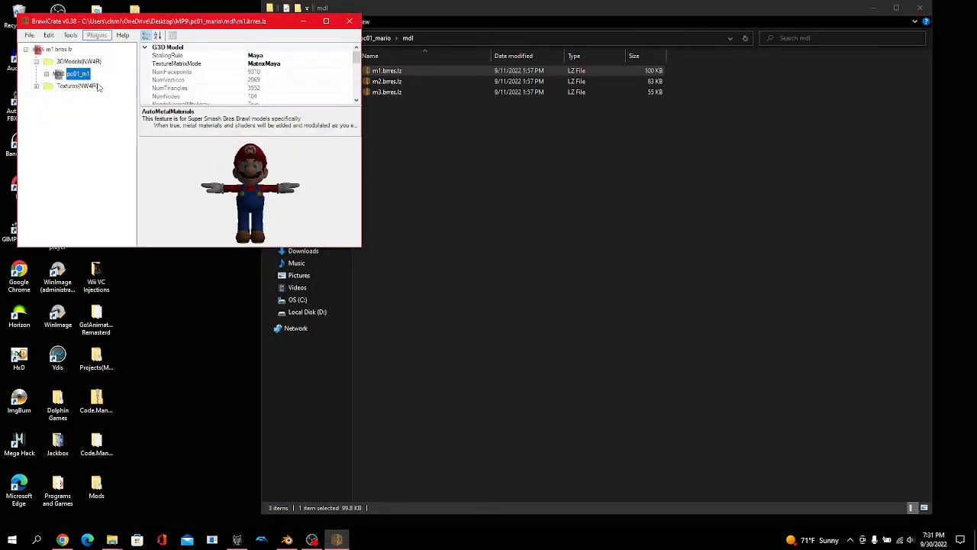
- Replace the pc01_m1 model with BillyoverMario.dae from the GameCube Billy Hatcher folder and inspect it in the preview
right_click(76, 74)
left_click(105, 119)
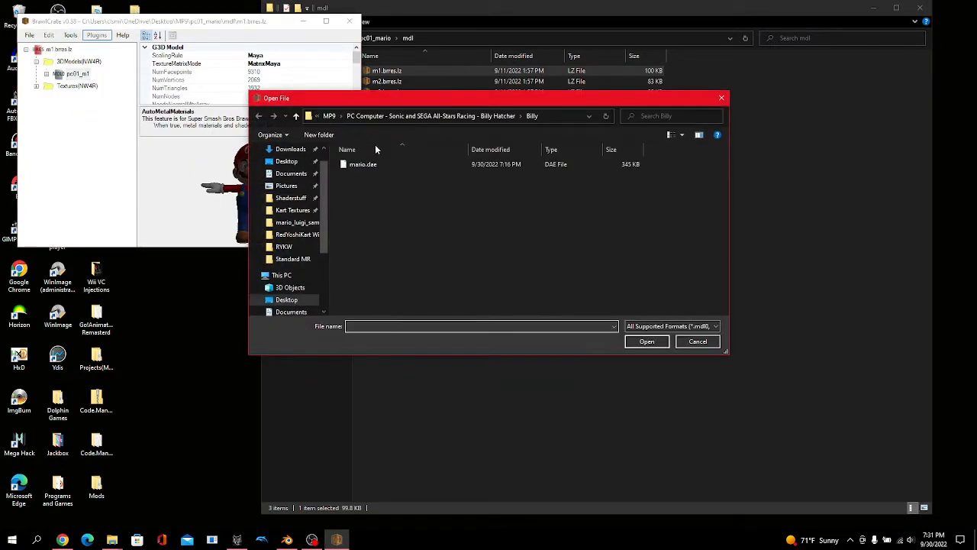
left_click(467, 116)
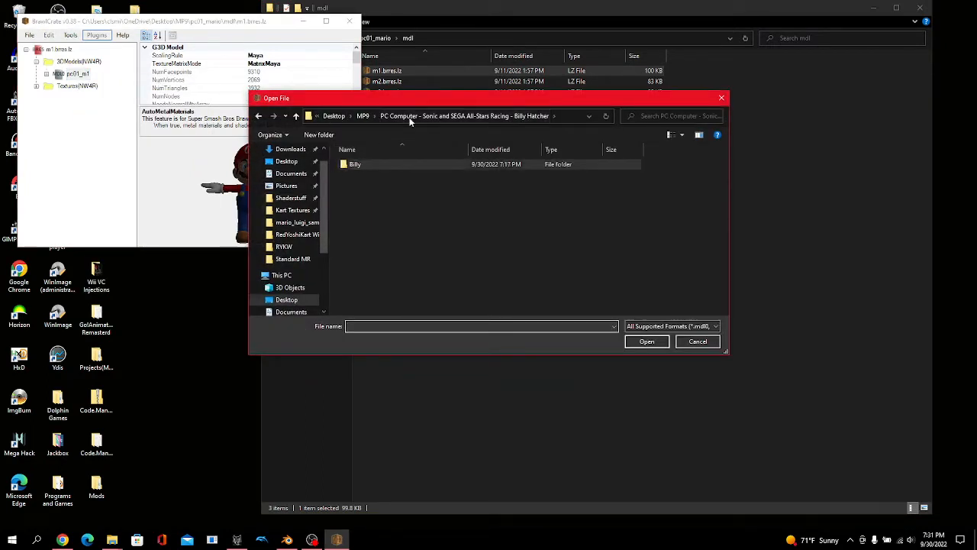
left_click(356, 116)
double_click(388, 165)
double_click(386, 165)
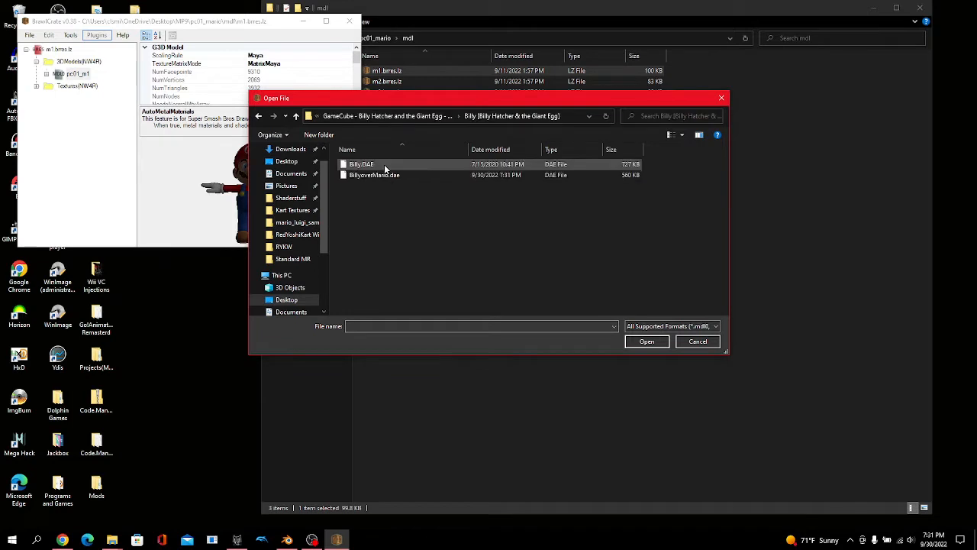
double_click(392, 174)
left_click(226, 249)
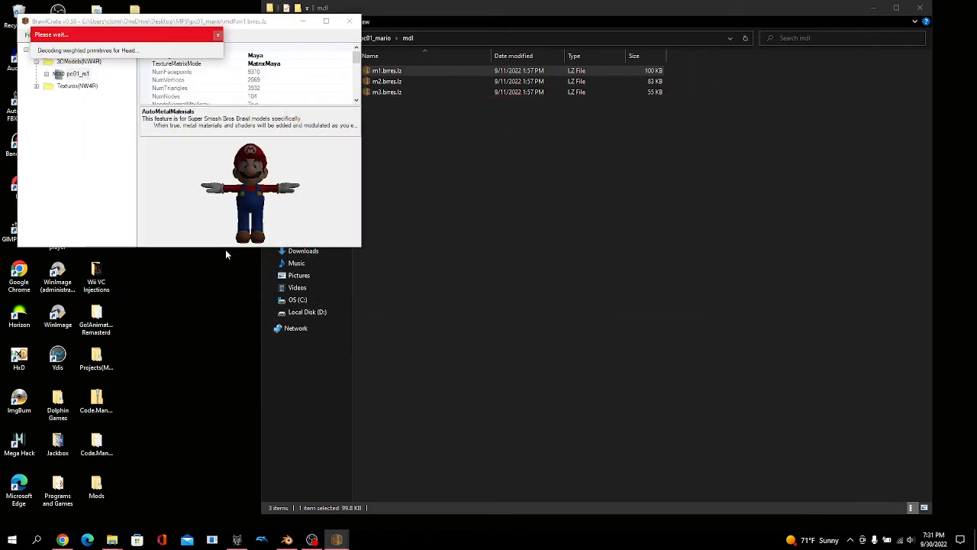
scroll(292, 189, "up", 5)
right_click_drag(293, 206, 280, 149)
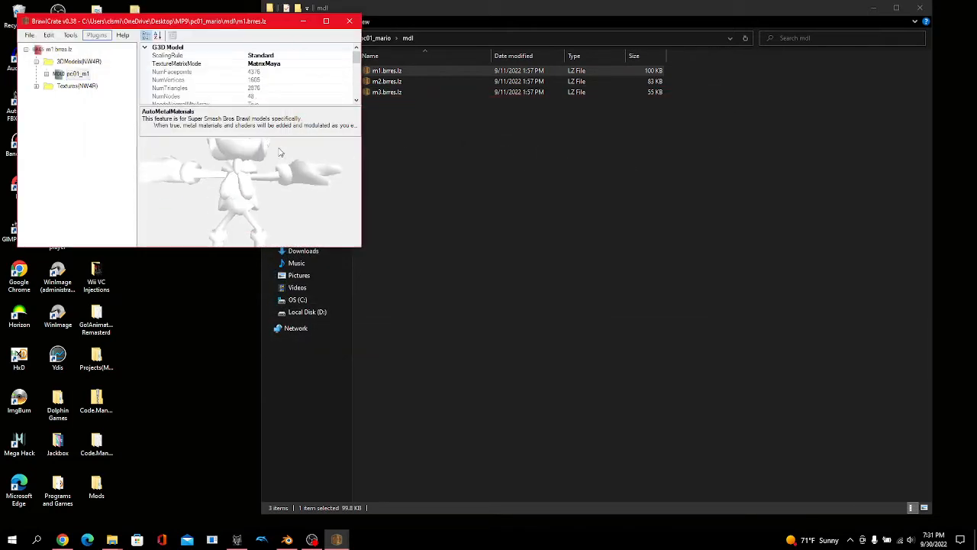
scroll(276, 233, "down", 3)
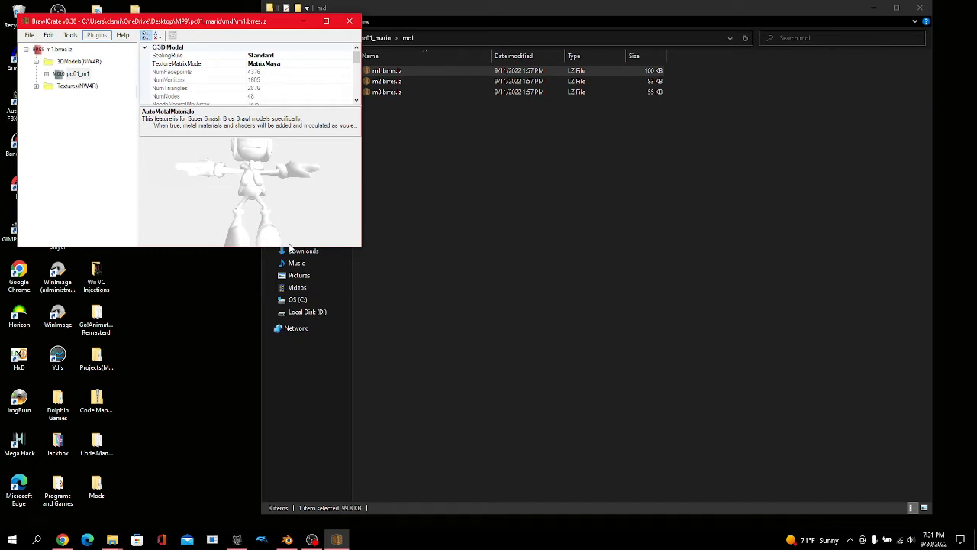
- Replace the pc01_body_m1 texture with Body.png, accepting the default import settings
left_click(36, 86)
left_click(84, 98)
right_click(84, 98)
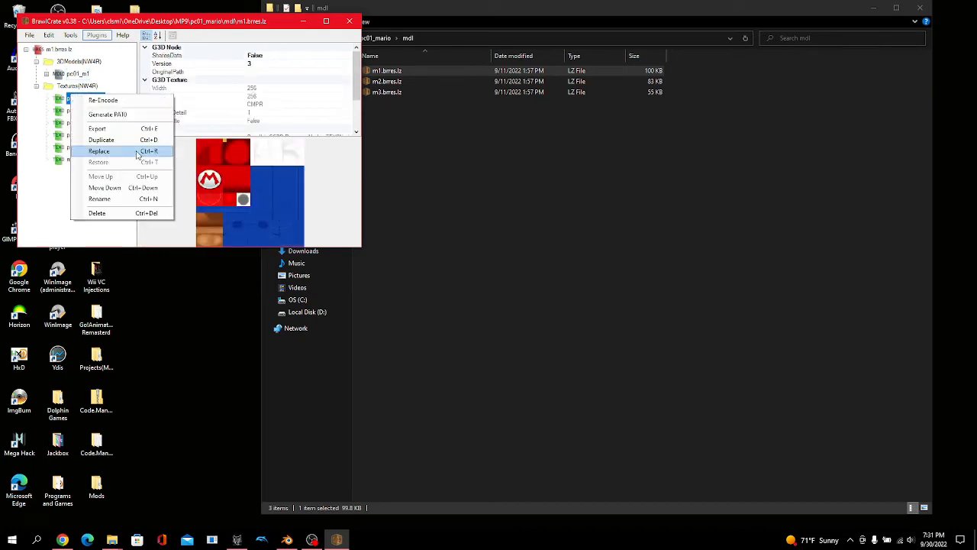
left_click(133, 146)
double_click(365, 174)
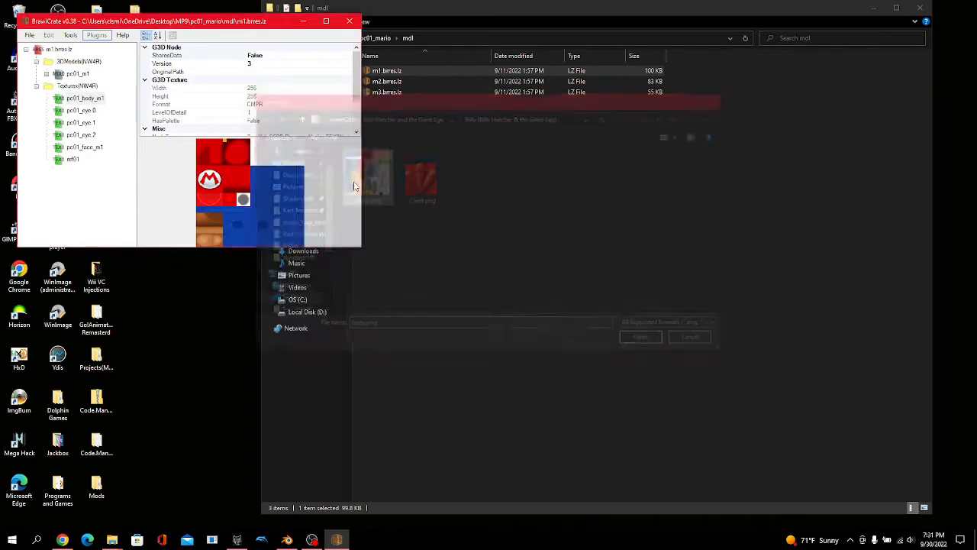
left_click(264, 259)
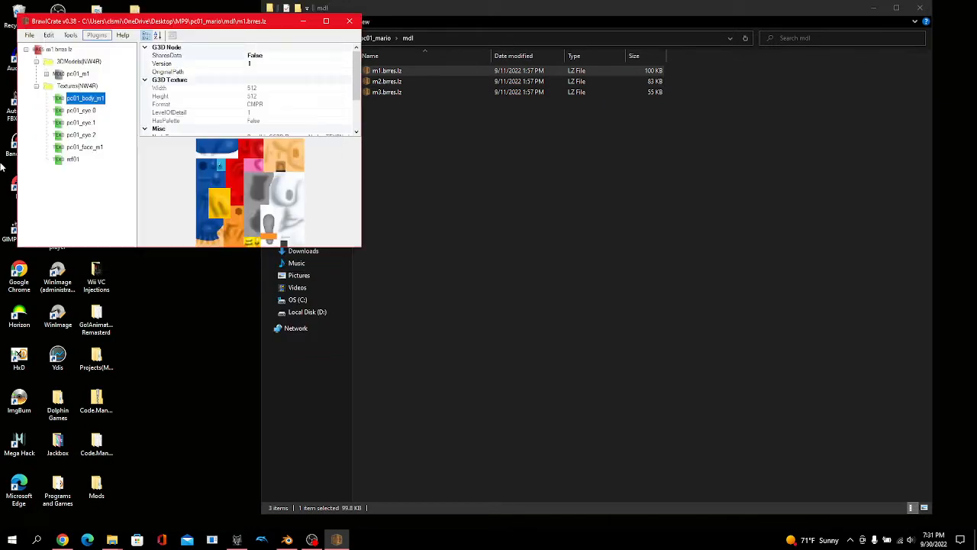
- Open the pc01_body_m1 texture's name for copying and accept it as is
right_click(81, 98)
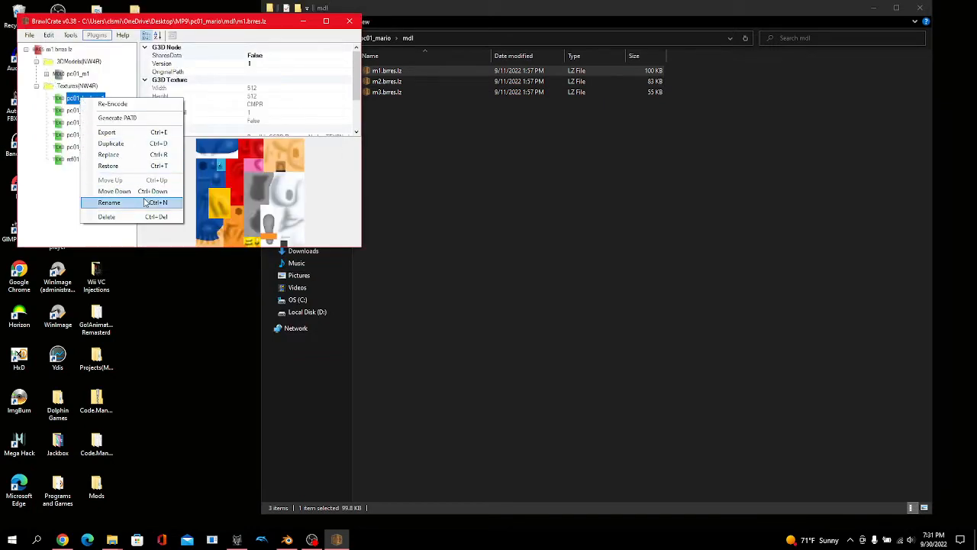
left_click(136, 204)
left_click(195, 145)
- Rename the texture entry inside the pc01_m1 model to pc01_body_m1 and inspect the textured model in the preview
left_click(46, 74)
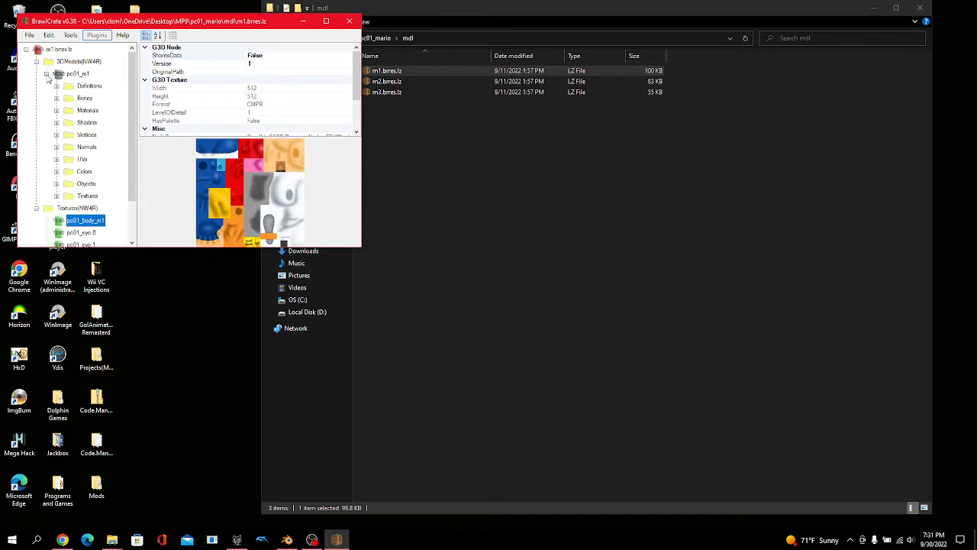
left_click(56, 195)
left_click(104, 207)
right_click(92, 208)
left_click(115, 284)
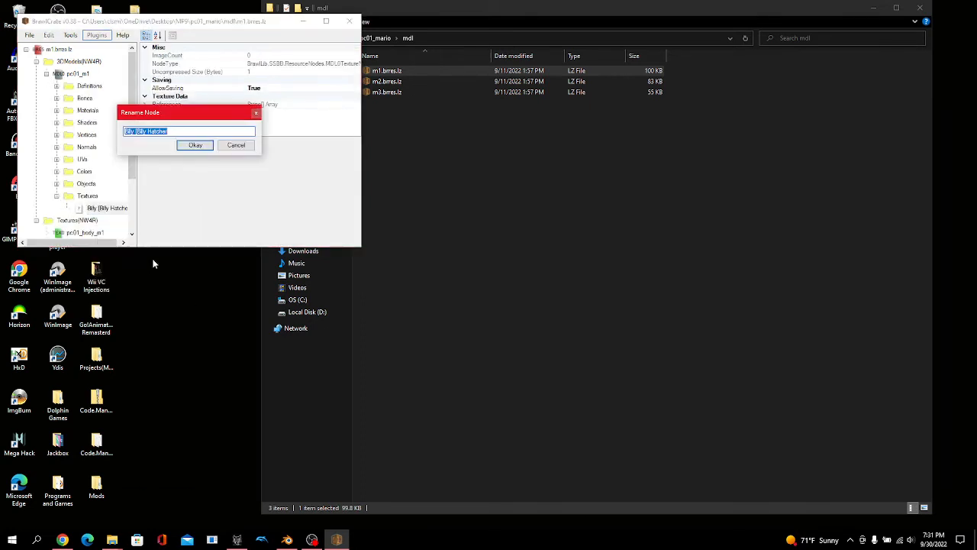
left_click(197, 149)
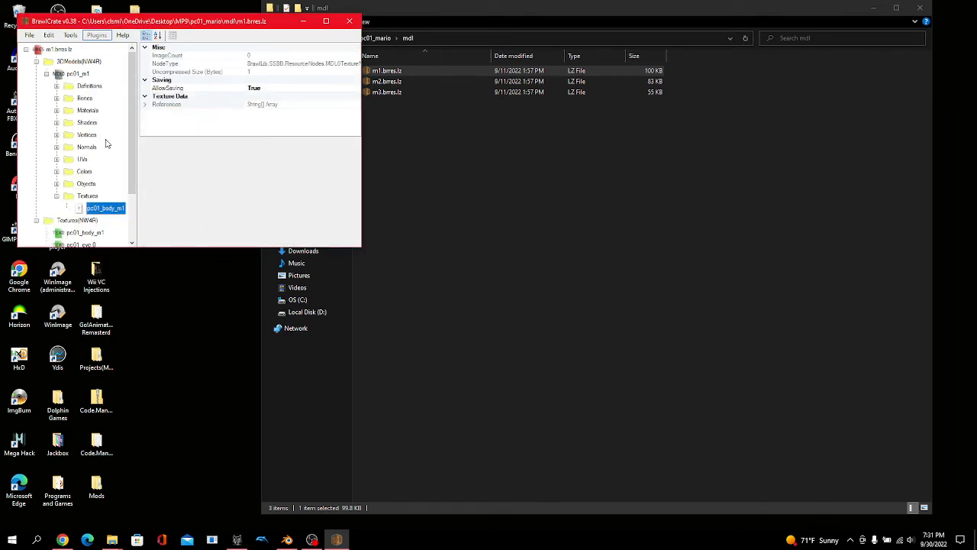
left_click(74, 74)
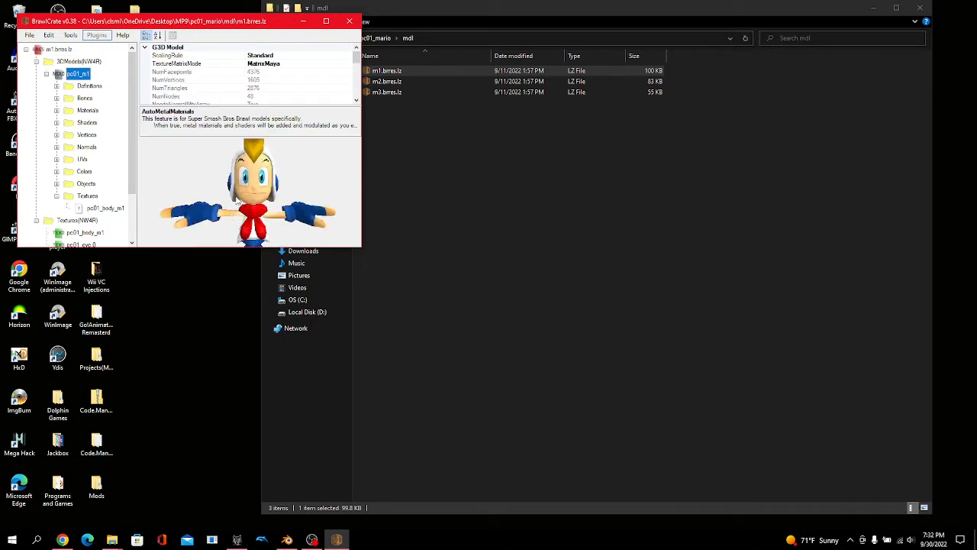
scroll(243, 193, "up", 10)
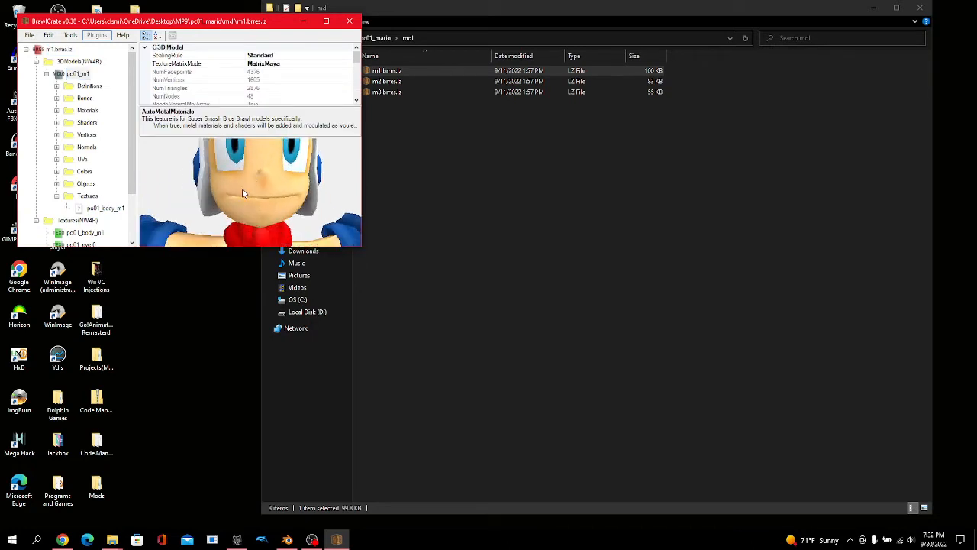
scroll(242, 194, "down", 10)
scroll(129, 243, "down", 1)
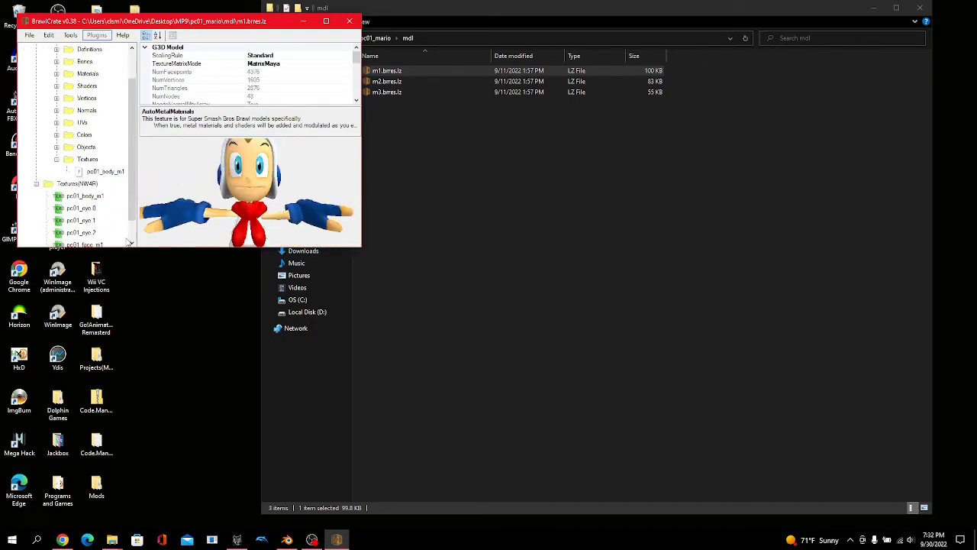
- Delete the pc01_eye.0, pc01_eye.1, pc01_eye.2 and pc01_face_m1 textures from m1.brres.lz
left_click(465, 196)
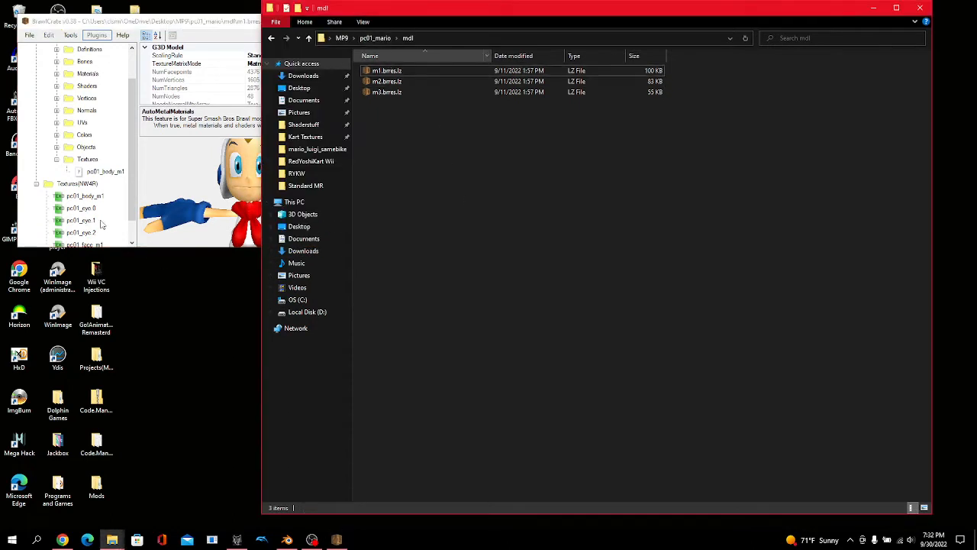
left_click(96, 197)
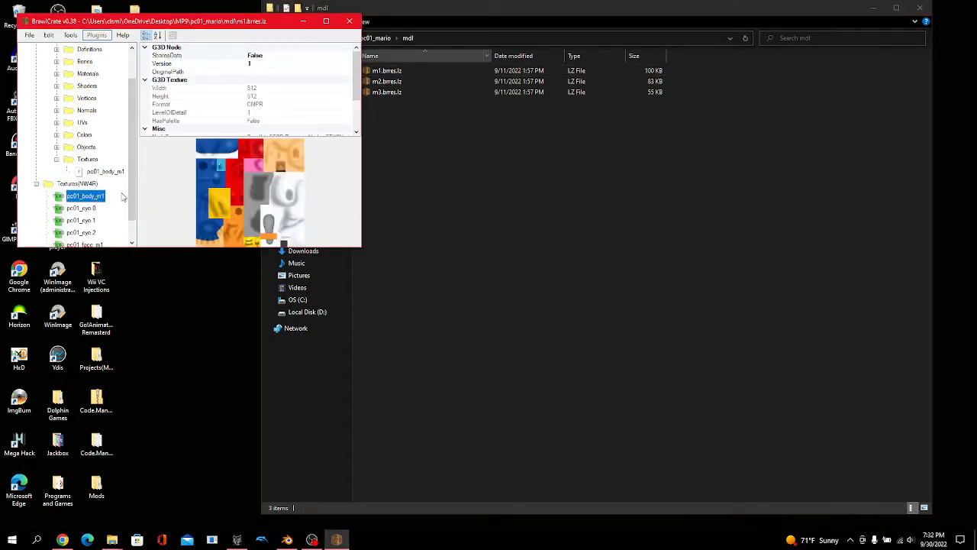
left_click(75, 209)
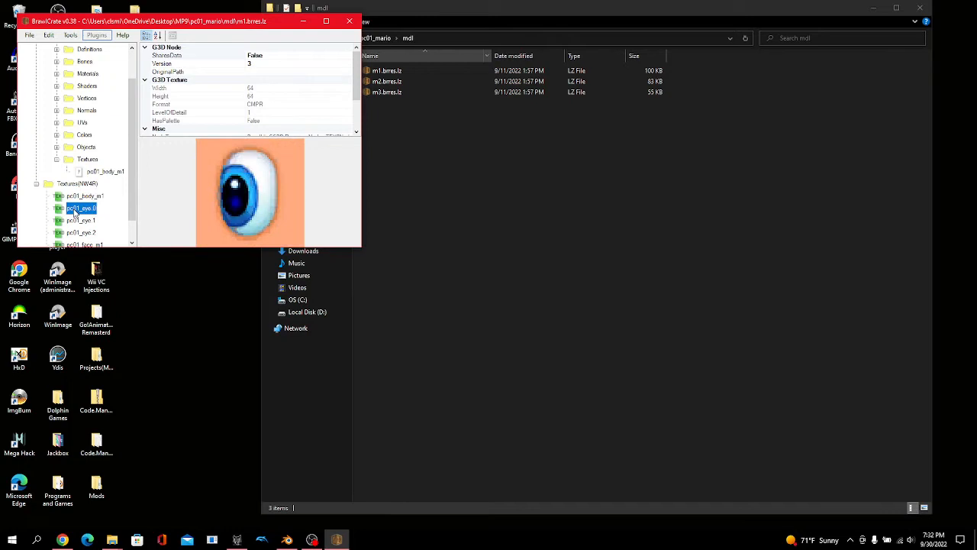
key("ctrl+Delete")
key("ctrl+Delete")
key("ctrl+Delete")
key("ctrl+Delete")
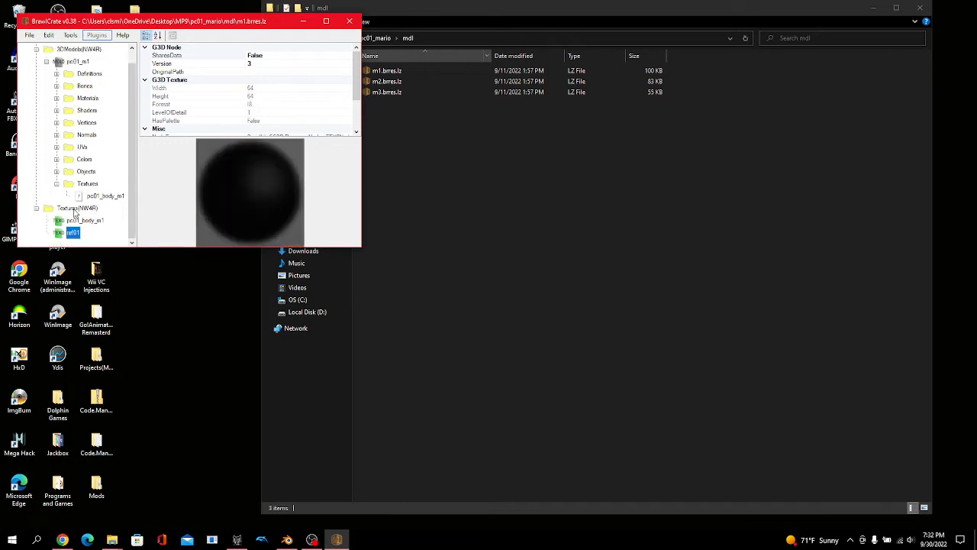
- Delete all the BillyoverMario color nodes from the pc01_m1 model's Colors group
left_click(56, 184)
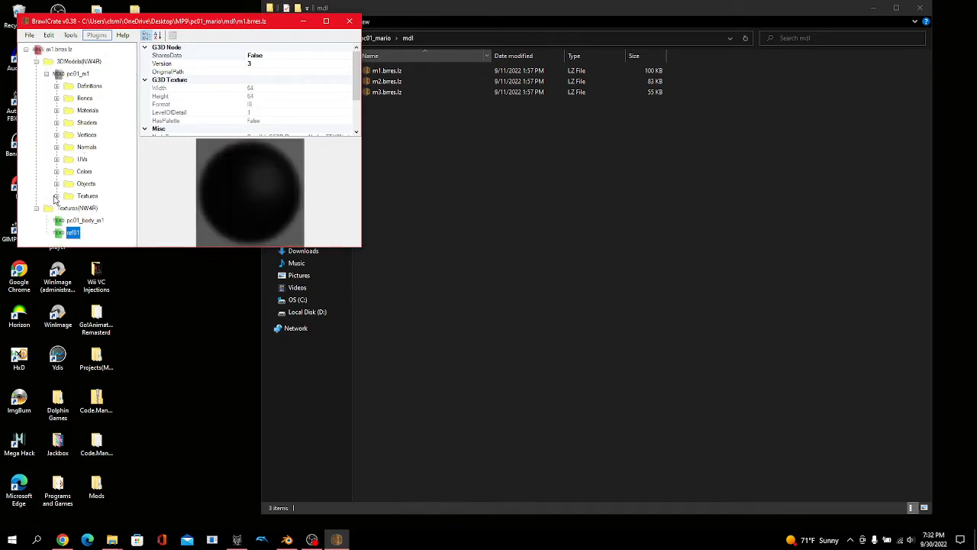
left_click(56, 171)
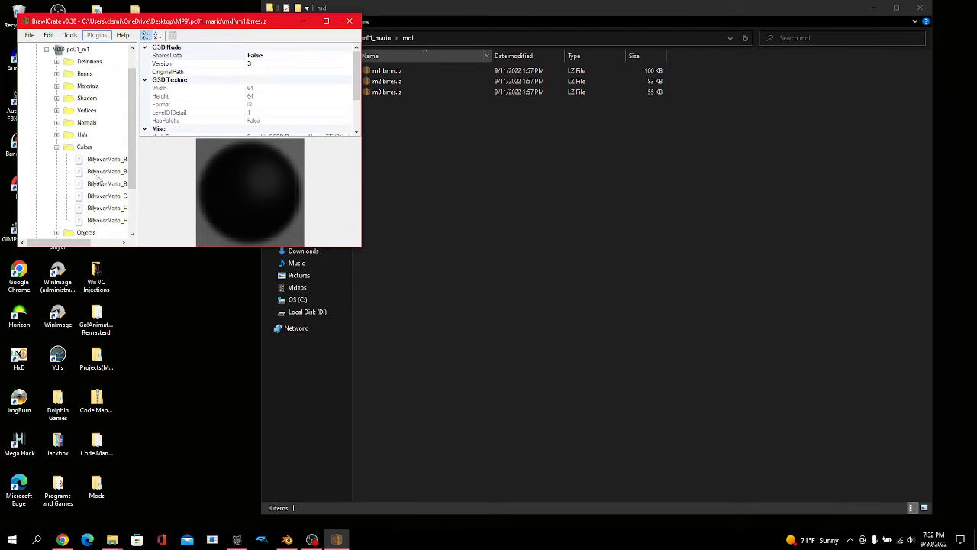
left_click(102, 221, "shift")
key("Delete")
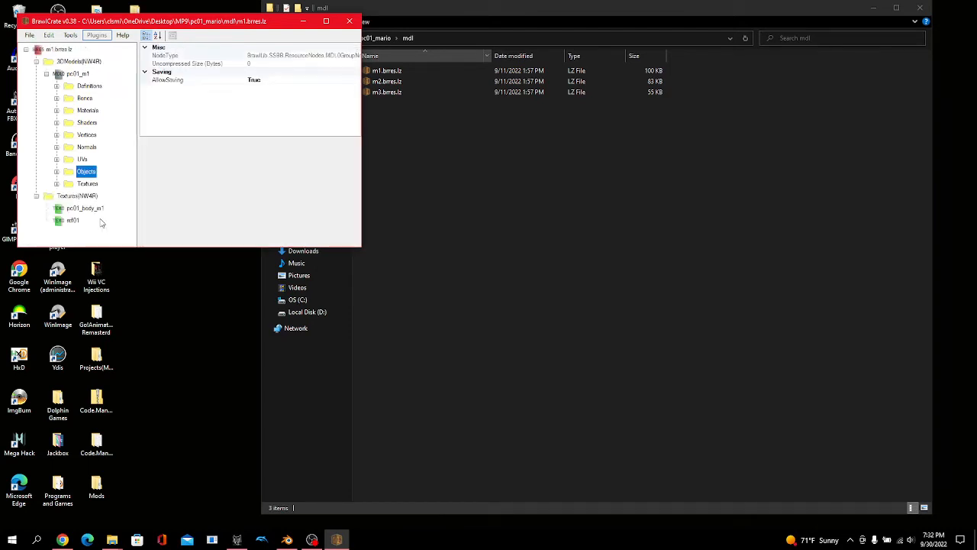
- Rename the only material of the pc01_m1 model to billy
left_click(57, 110)
left_click(92, 122)
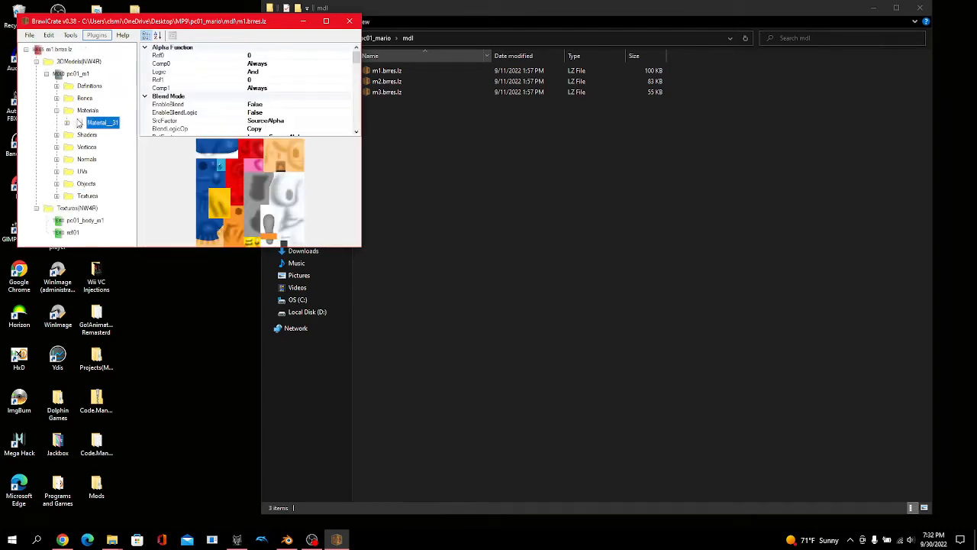
right_click(79, 120)
left_click(111, 161)
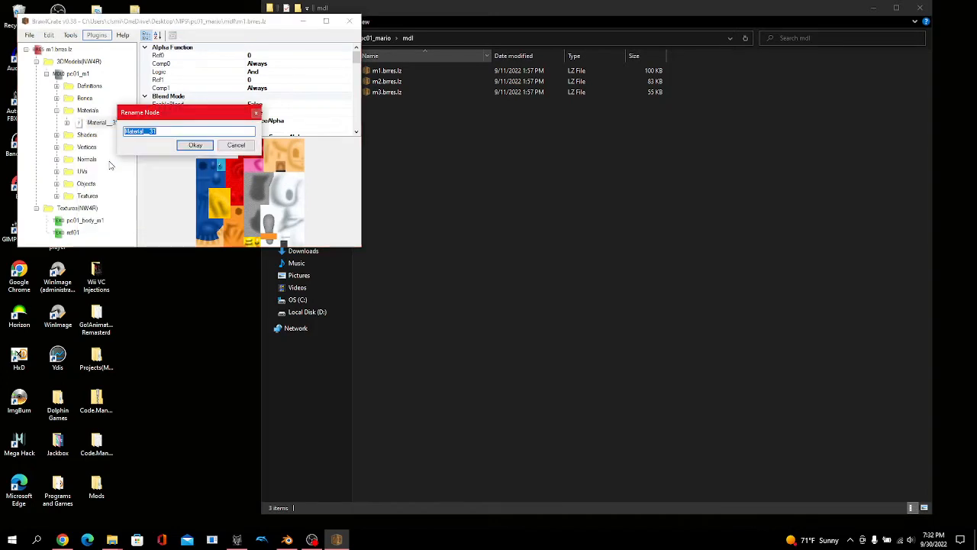
type("billy")
key("Return")
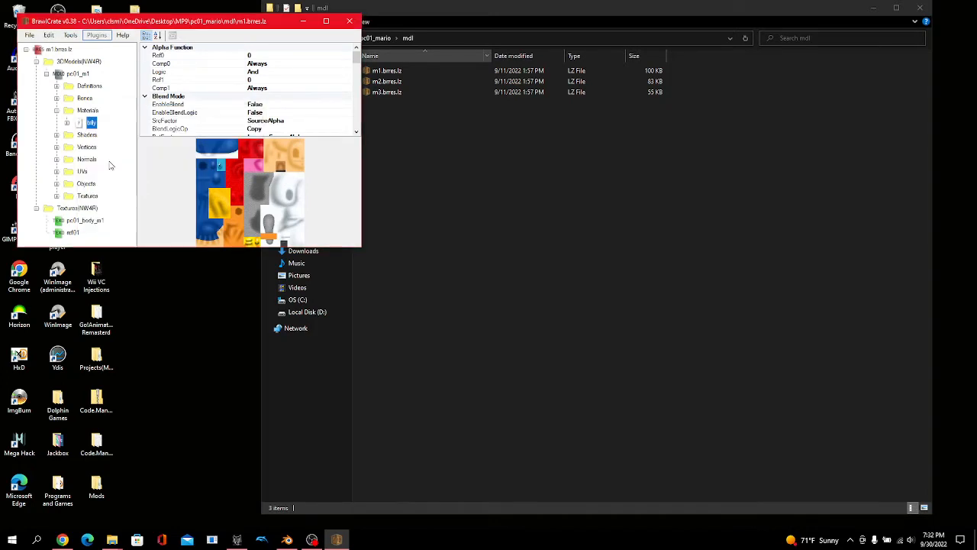
- Replace the billy material with body.mdl0mat from the Billy folder of the PC Sonic and SEGA All-Stars Racing rip in MP9
left_click(88, 113)
left_click(84, 124)
right_click(84, 125)
left_click(120, 155)
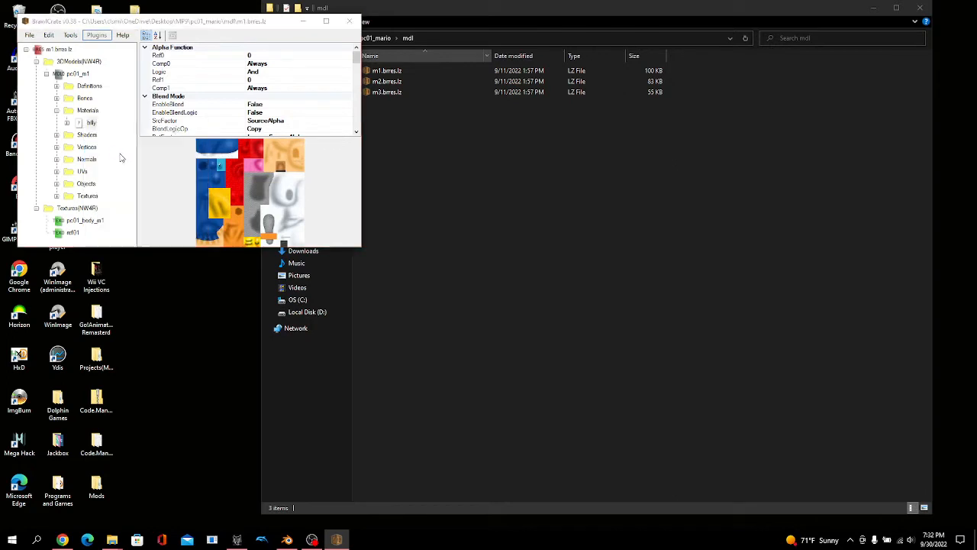
left_click(390, 116)
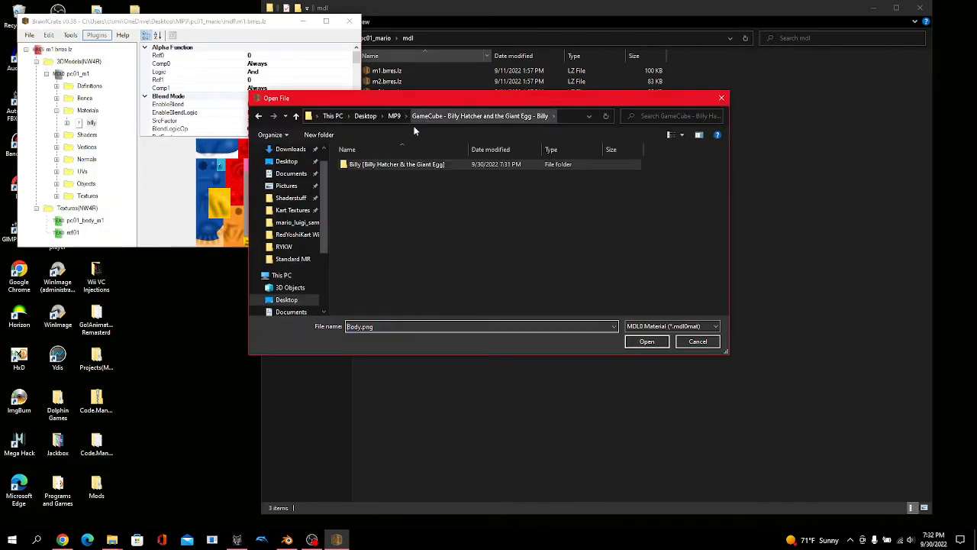
left_click(393, 116)
double_click(391, 175)
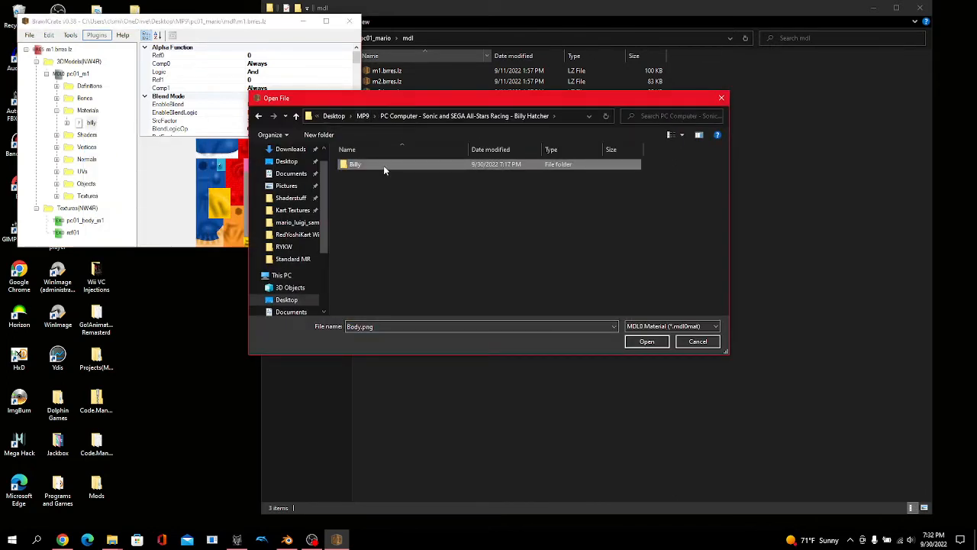
double_click(383, 165)
double_click(389, 167)
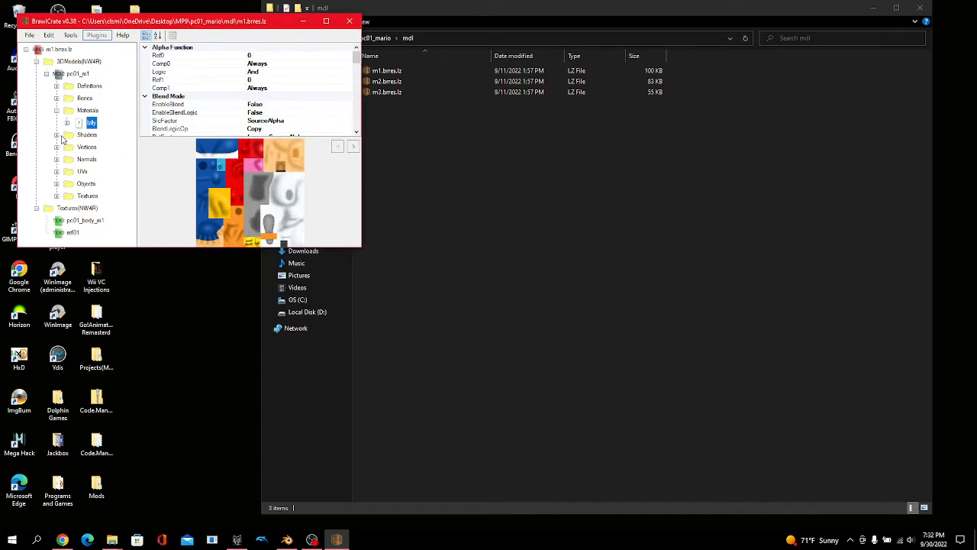
- Replace the model's Shader 0 with Shader 0.mdl0shade from the same Billy folder and check pc01_m1 in the preview
left_click(57, 134)
left_click(98, 146)
right_click(98, 147)
left_click(149, 167)
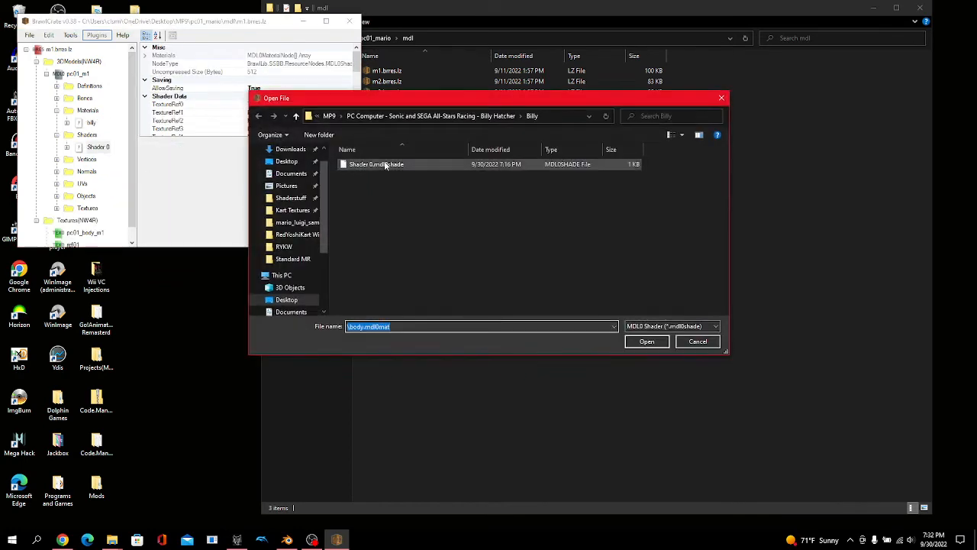
double_click(386, 165)
left_click(76, 73)
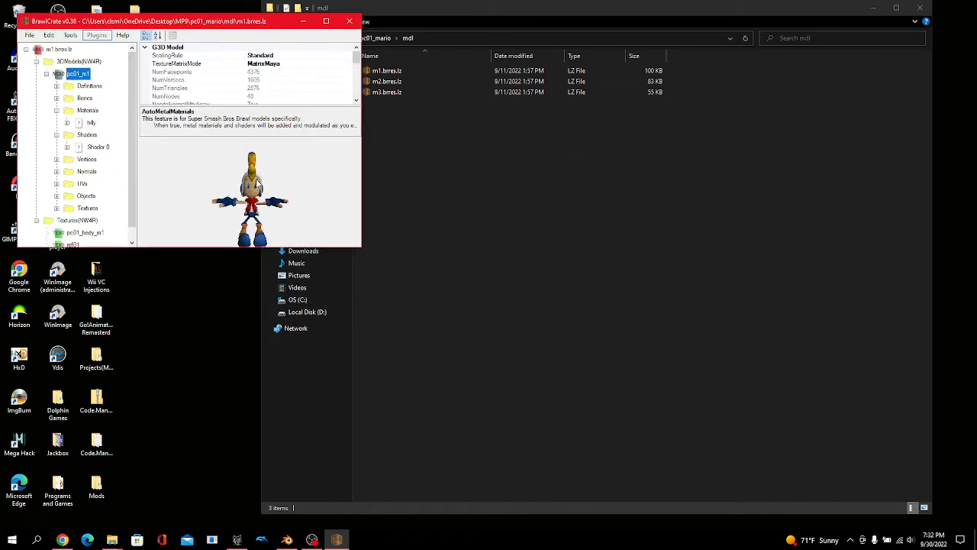
scroll(258, 185, "up", 6)
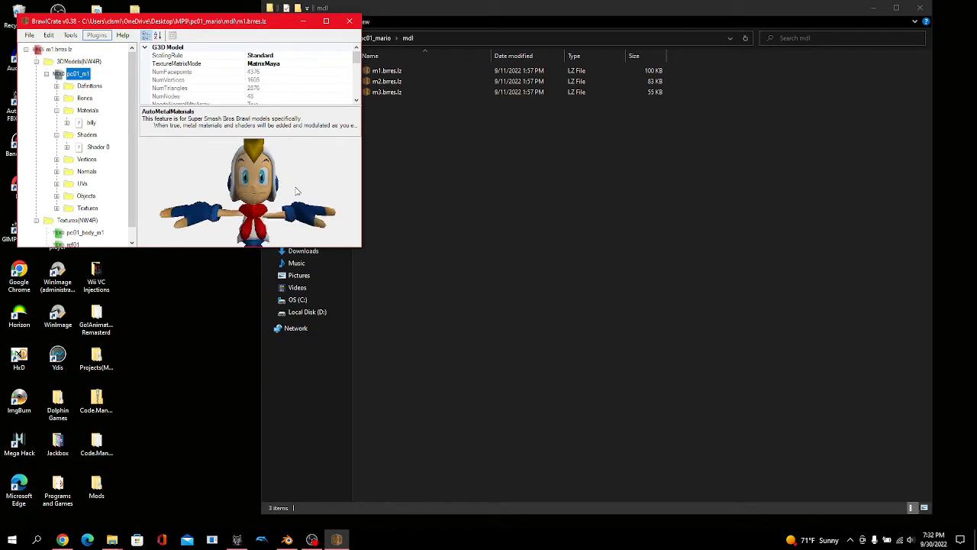
- Set HasTextureMatrix to True for the ref01 texture reference of the billy material
double_click(90, 123)
left_click(110, 134)
left_click(104, 147)
scroll(302, 100, "down", 3)
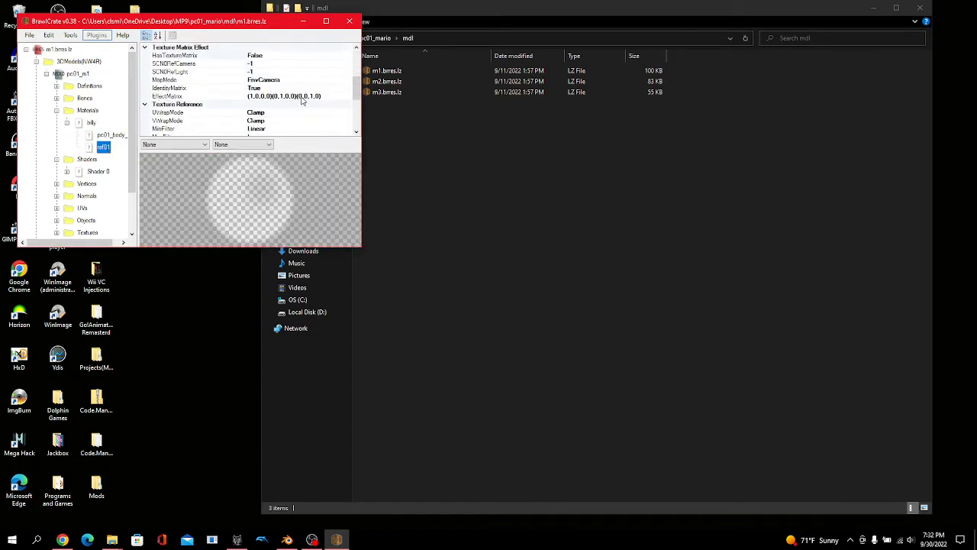
scroll(332, 57, "up", 1)
left_click(343, 80)
left_click(348, 80)
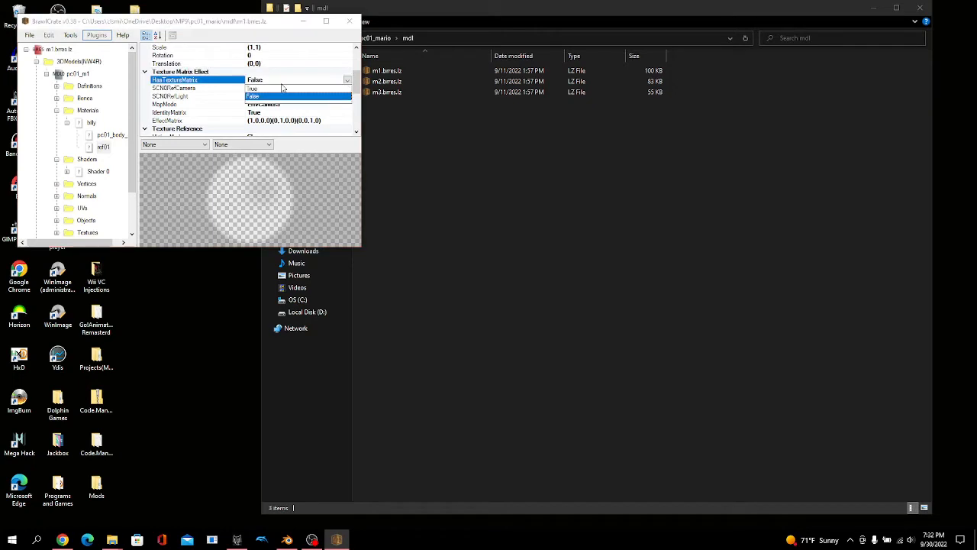
left_click(278, 89)
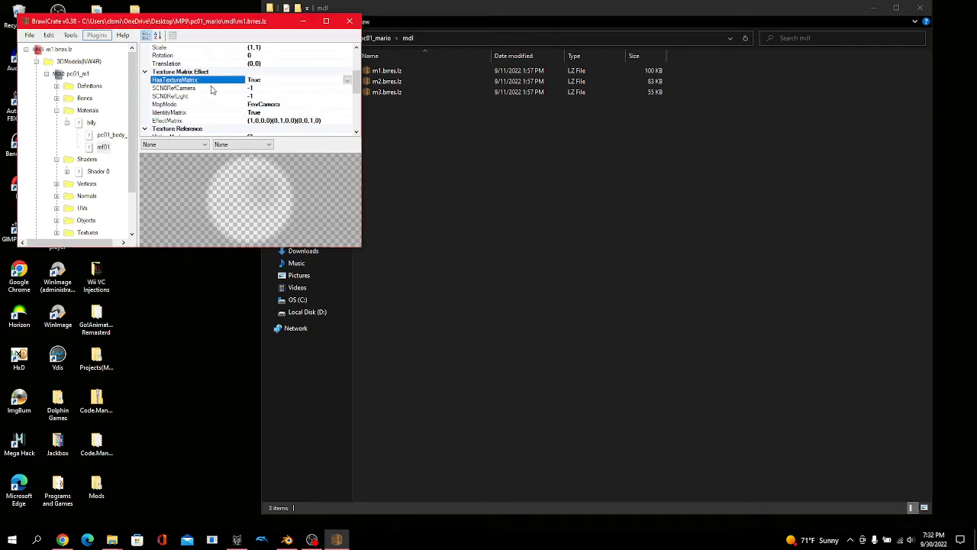
- Set the billy material's CullMode to Cull_None and check the pc01_m1 model in the preview
left_click(92, 122)
left_click(67, 122)
scroll(306, 92, "down", 5)
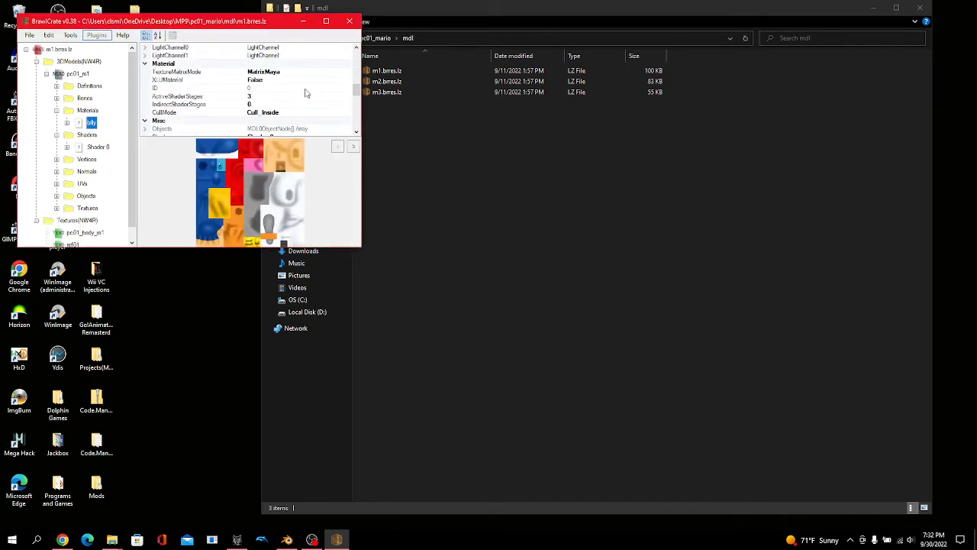
left_click(343, 112)
left_click(348, 96)
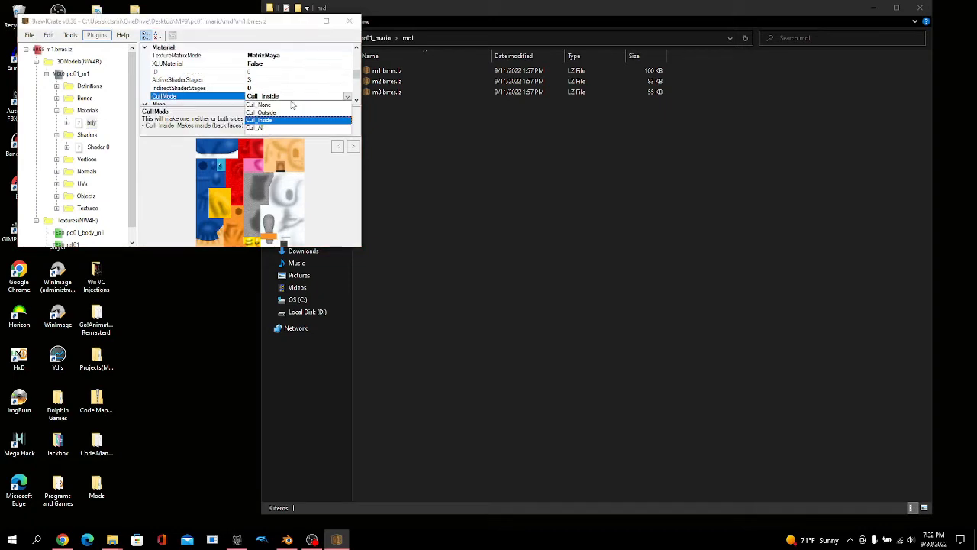
left_click(297, 106)
left_click(74, 74)
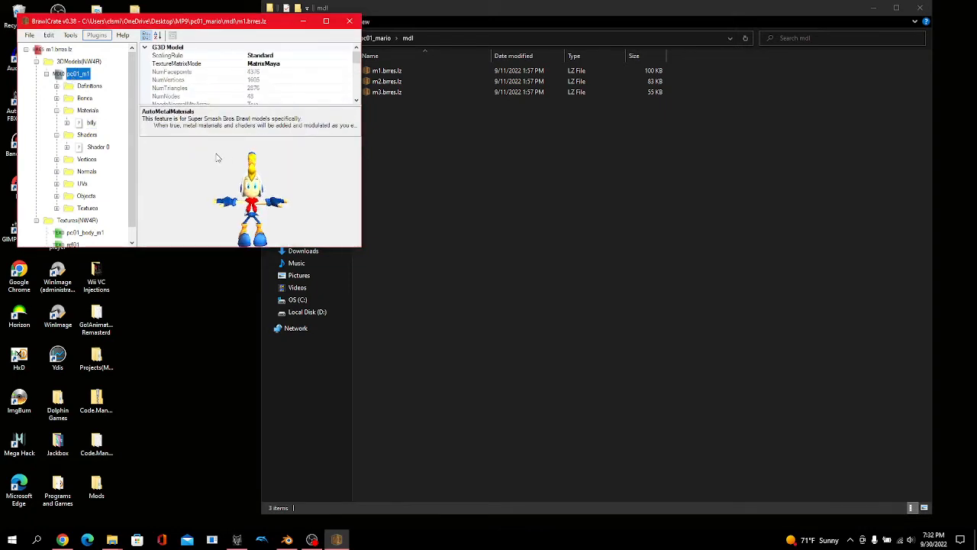
- Save m1.brres.lz and close its BrawlCrate window
left_click(100, 148)
left_click(29, 35)
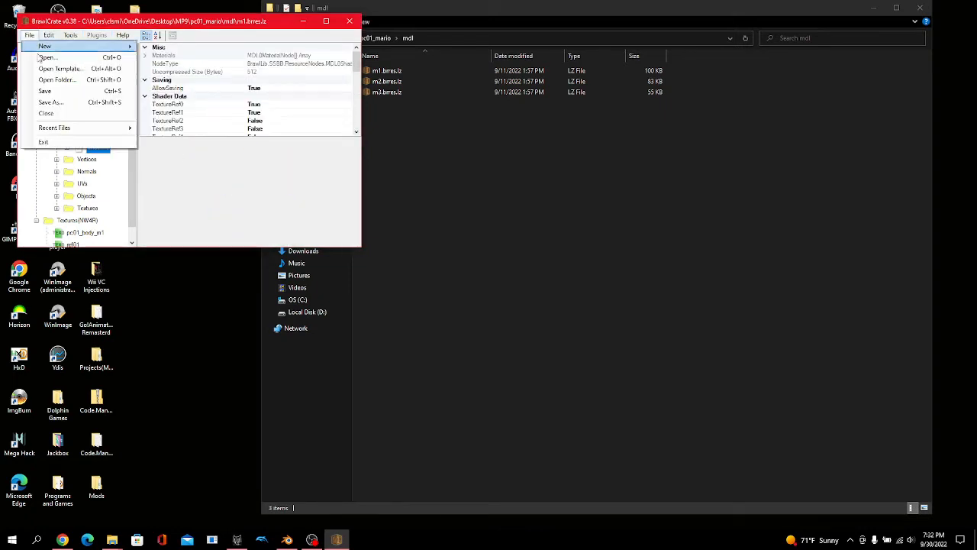
left_click(62, 93)
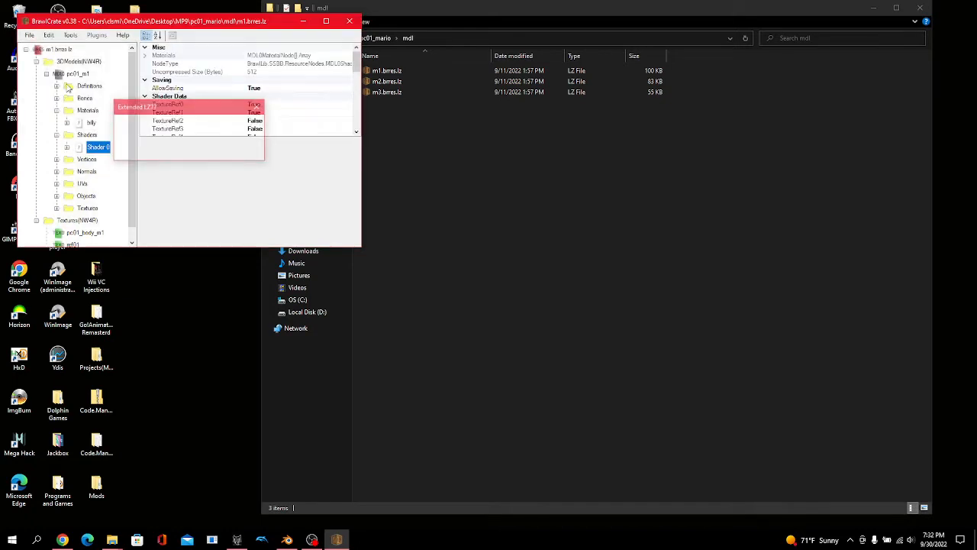
left_click(77, 74)
left_click(349, 20)
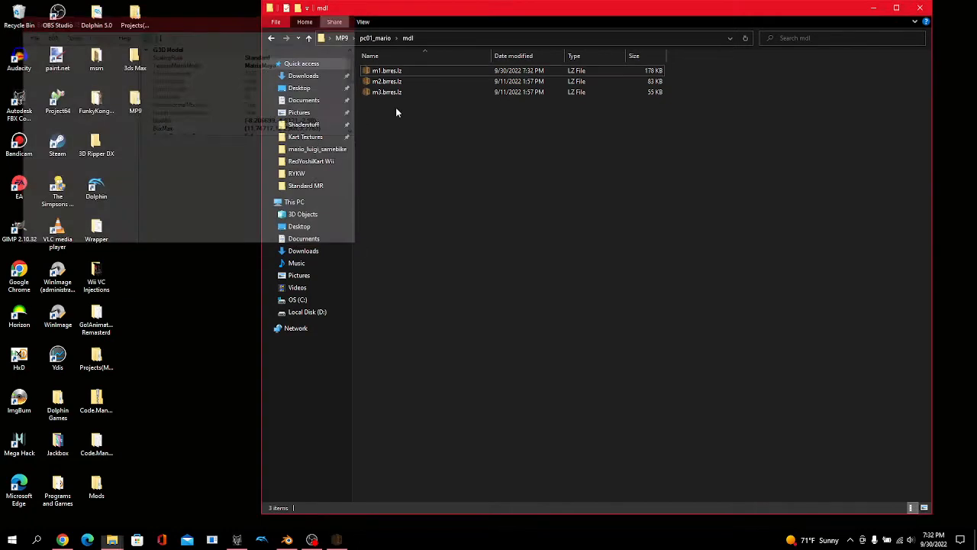
- Reopen the saved m1.brres.lz from the mdl folder and inspect the pc01_m1 model up close in the preview
double_click(423, 71)
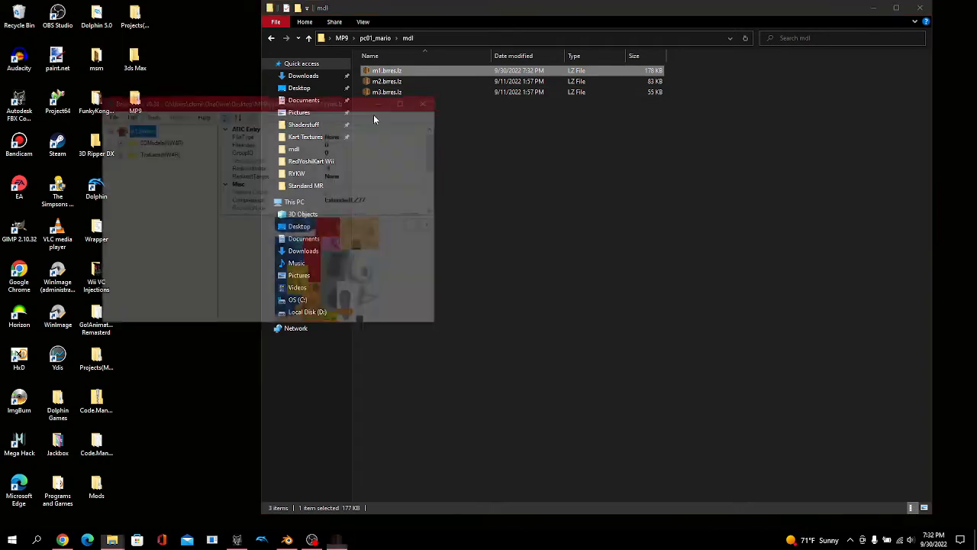
left_click(115, 141)
left_click(156, 153)
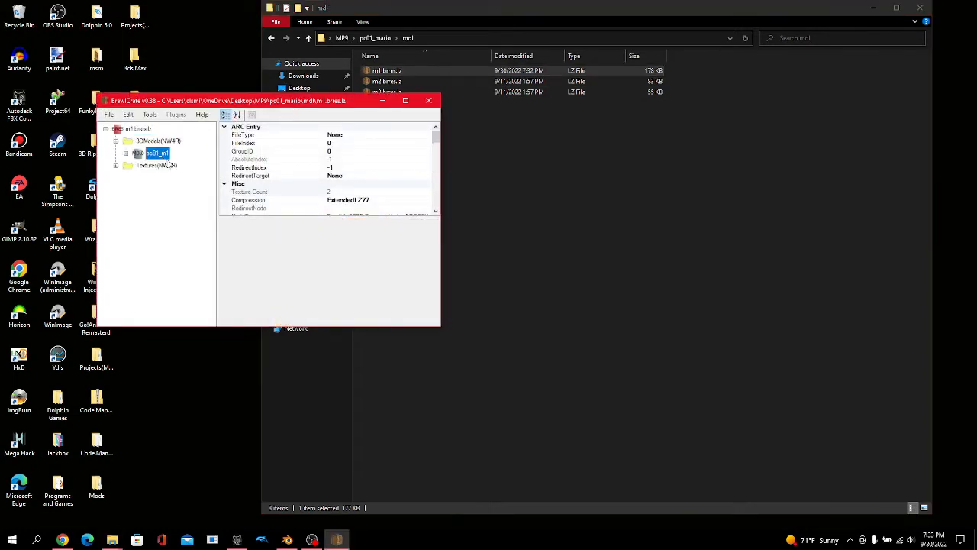
scroll(389, 270, "up", 5)
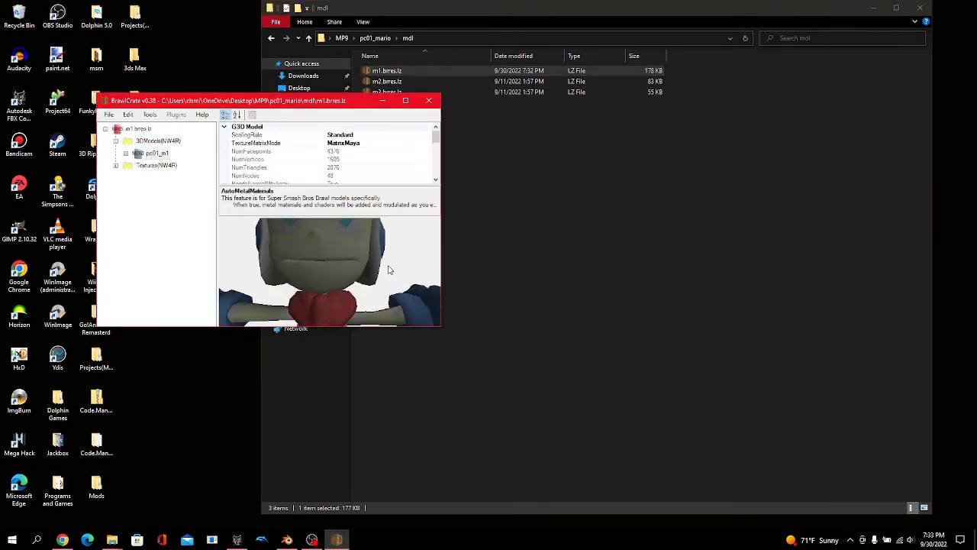
- Enlarge the m1.brres.lz window and view the whole pc01_m1 model in the preview
scroll(387, 298, "down", 5)
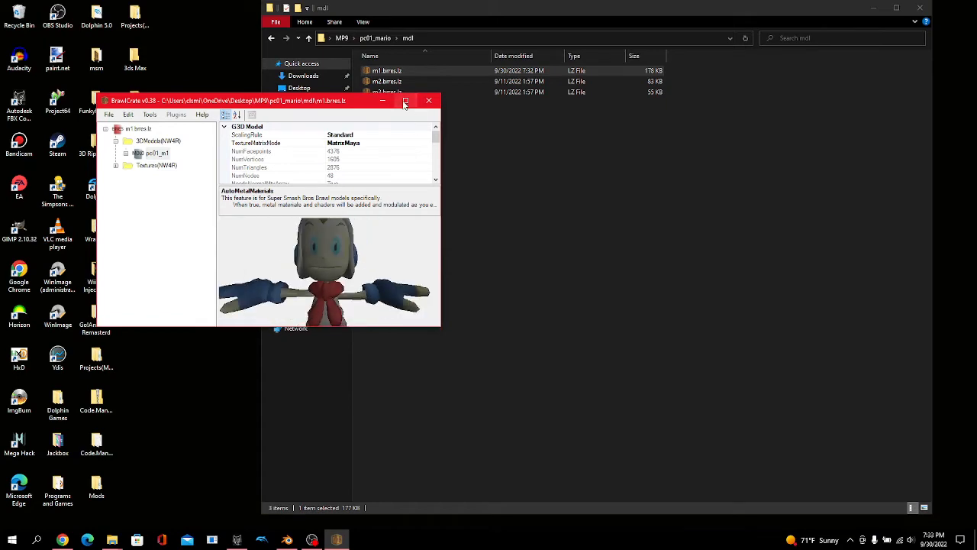
left_click(405, 100)
scroll(725, 469, "down", 5)
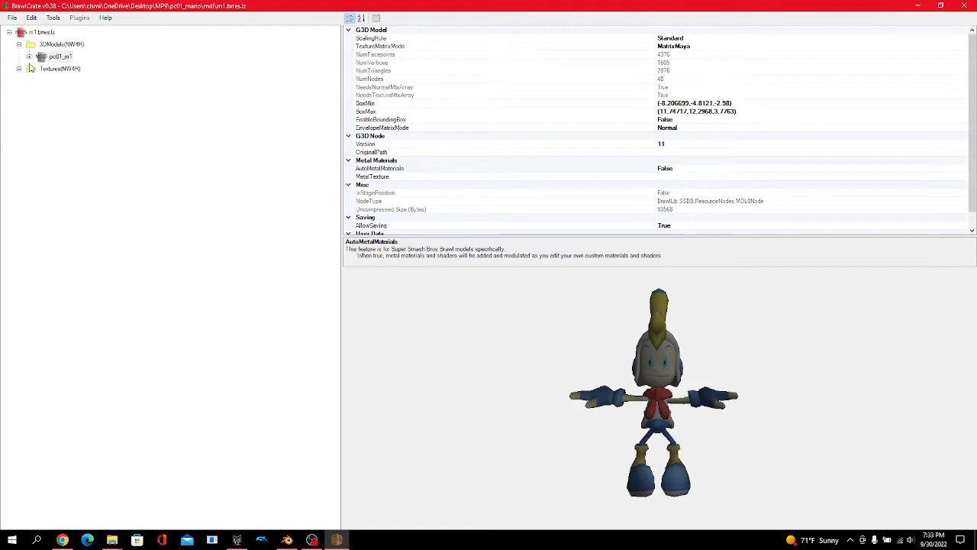
- Check the name of the pc01_body_m1 texture reference under the billy material of pc01_m1
left_click(30, 68)
left_click(29, 56)
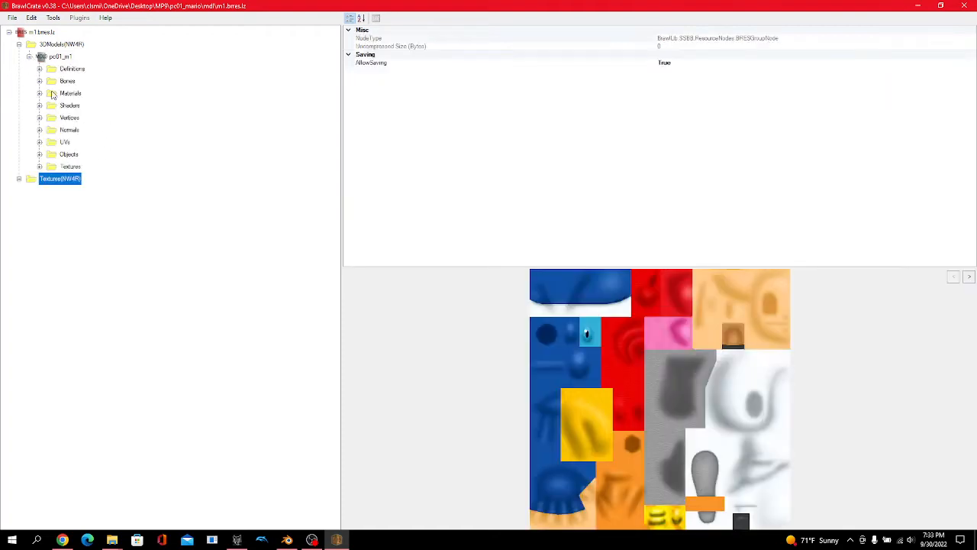
left_click(39, 93)
double_click(70, 105)
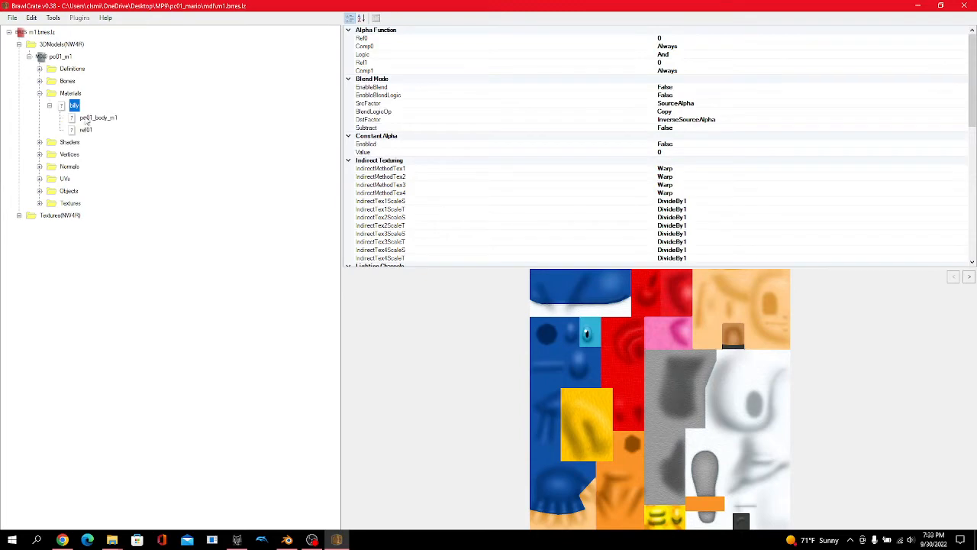
left_click(90, 117)
right_click(88, 119)
left_click(116, 193)
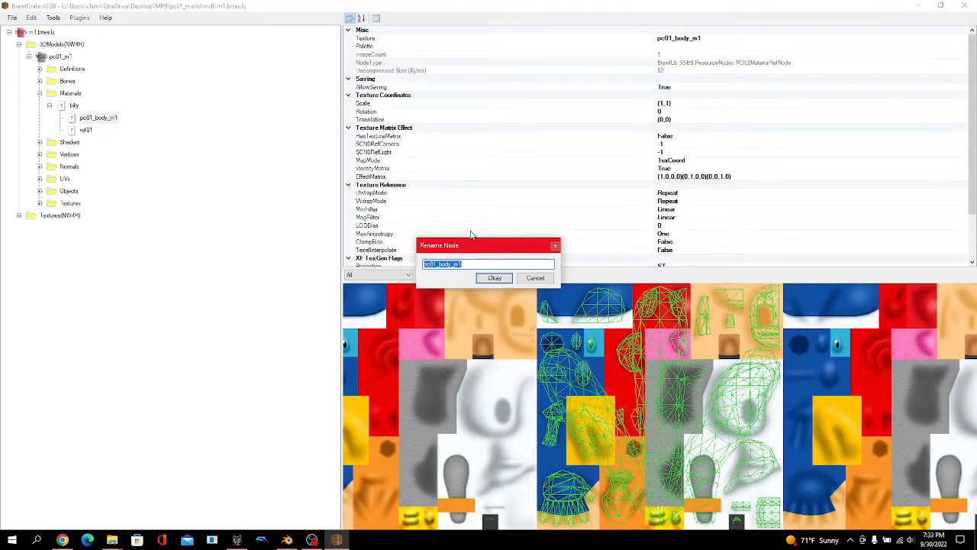
key("Return")
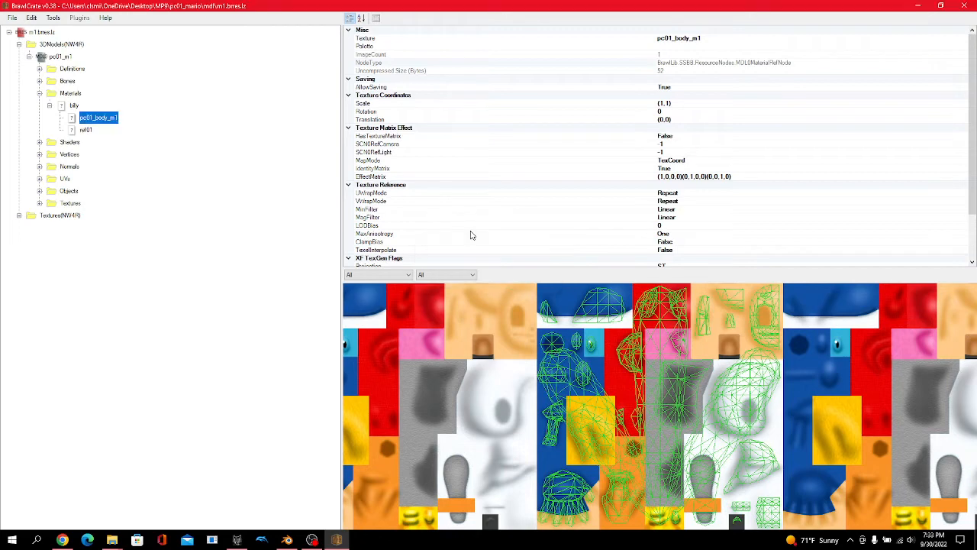
- Export the pc01_m1 model as pc01_m1.mdl0 into the Billy [Billy Hatcher & the Giant Egg] folder
left_click(63, 57)
right_click(73, 57)
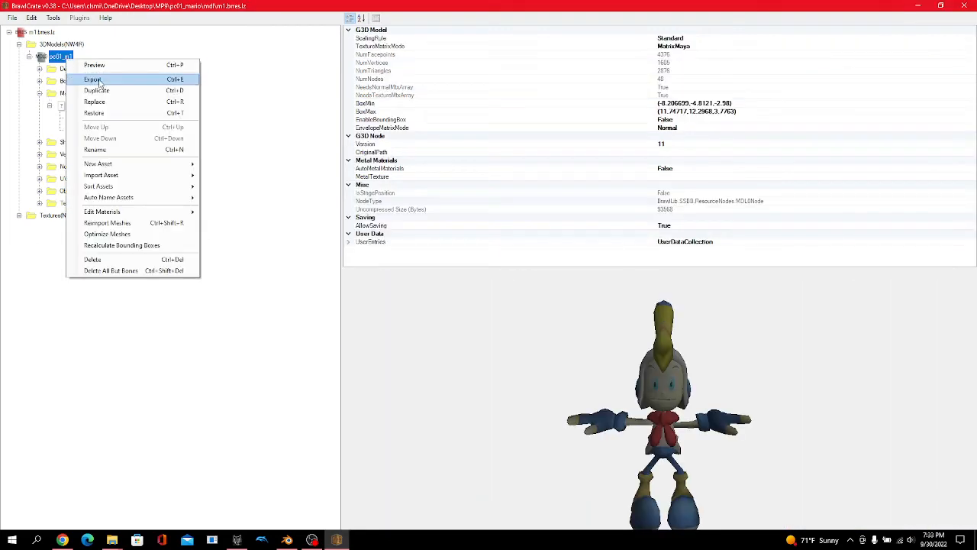
left_click(99, 78)
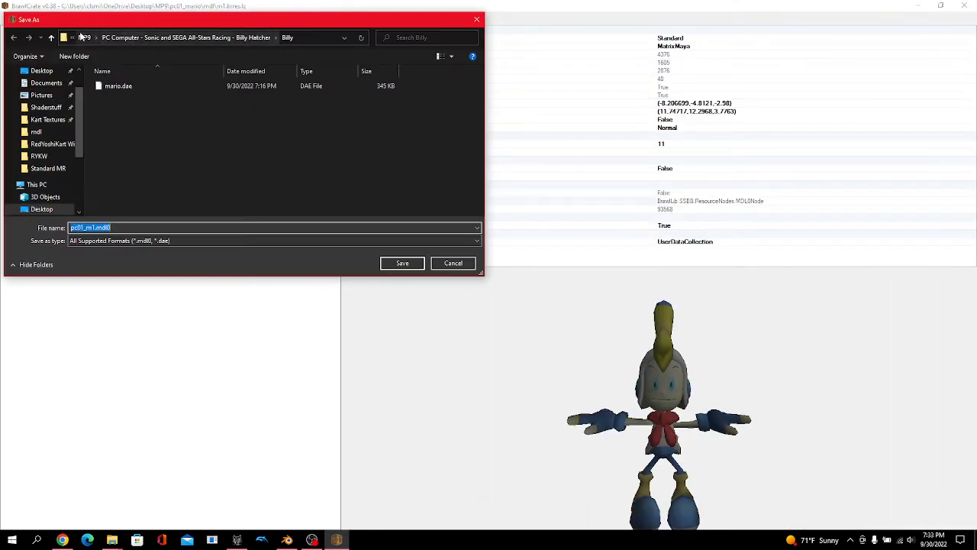
left_click(84, 37)
double_click(149, 98)
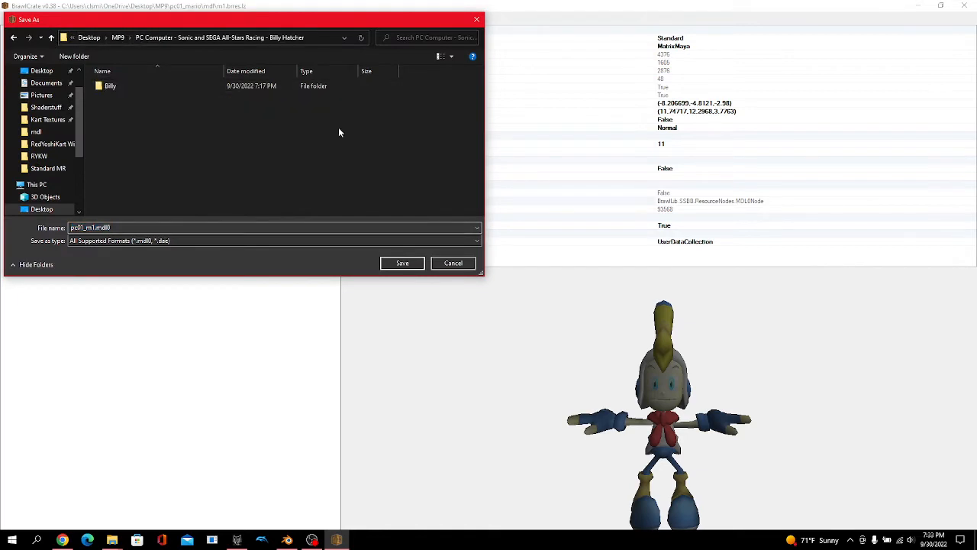
left_click(136, 37)
double_click(139, 87)
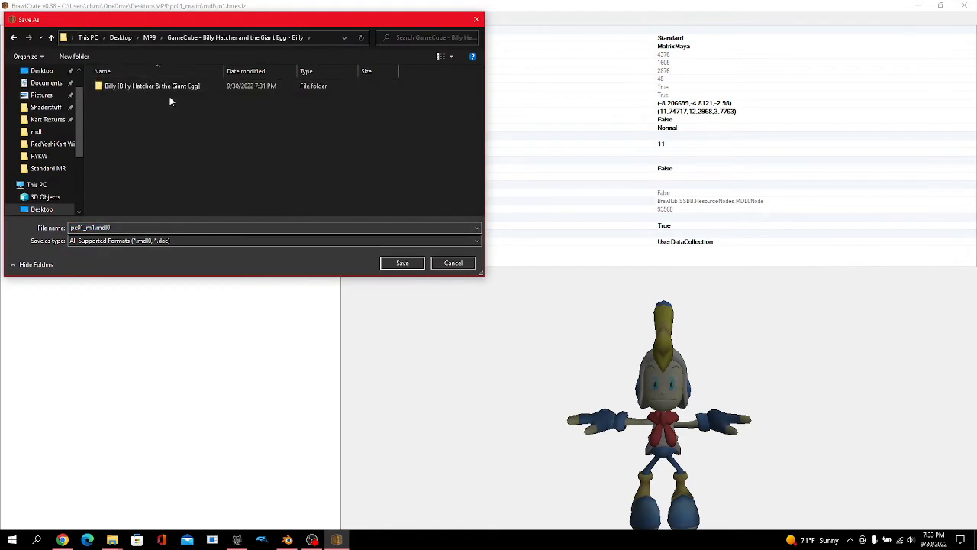
double_click(169, 86)
left_click(403, 263)
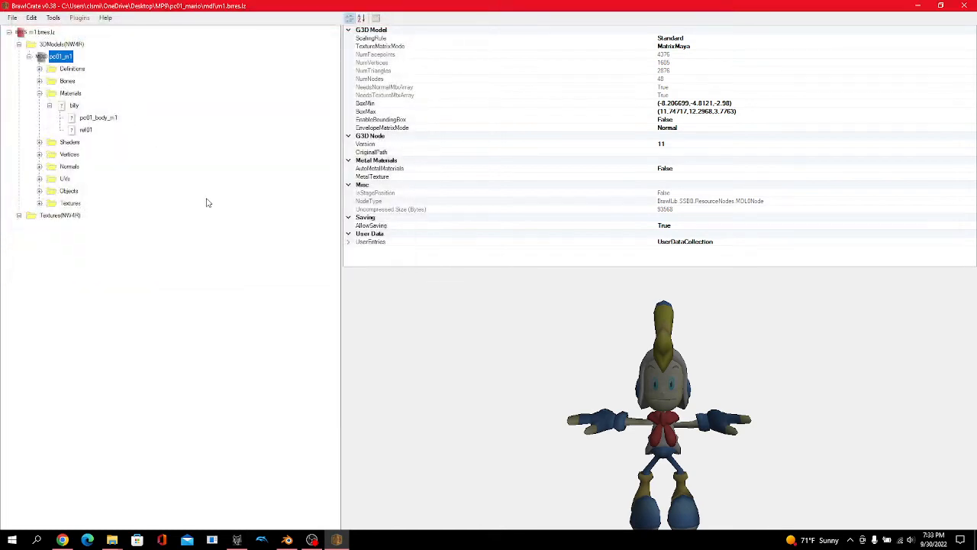
- Save m1.brres.lz and close its window
left_click(12, 17)
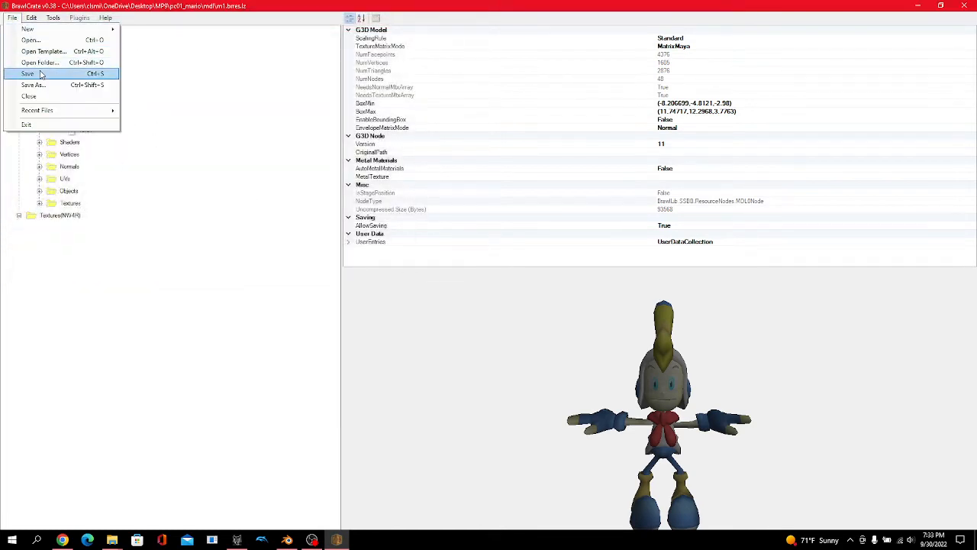
left_click(42, 72)
left_click(964, 5)
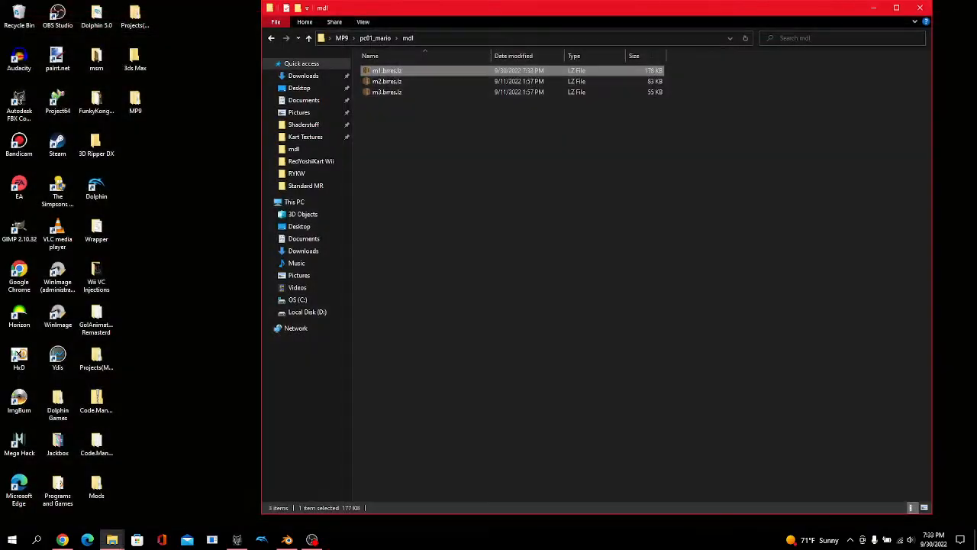
- Open m2.brres.lz from the mdl folder and replace its pc01_m2 model with pc01_m1.mdl0
double_click(524, 81)
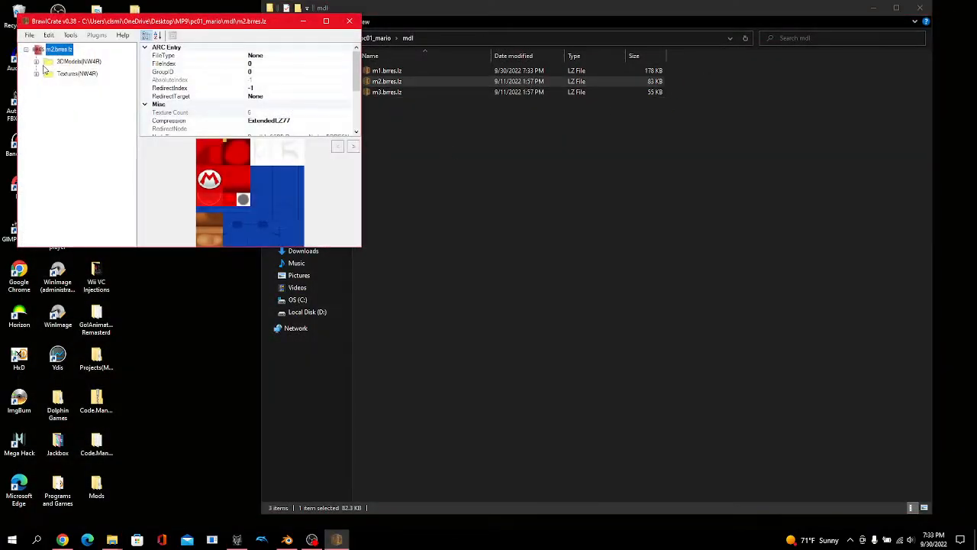
left_click(78, 74)
right_click(83, 77)
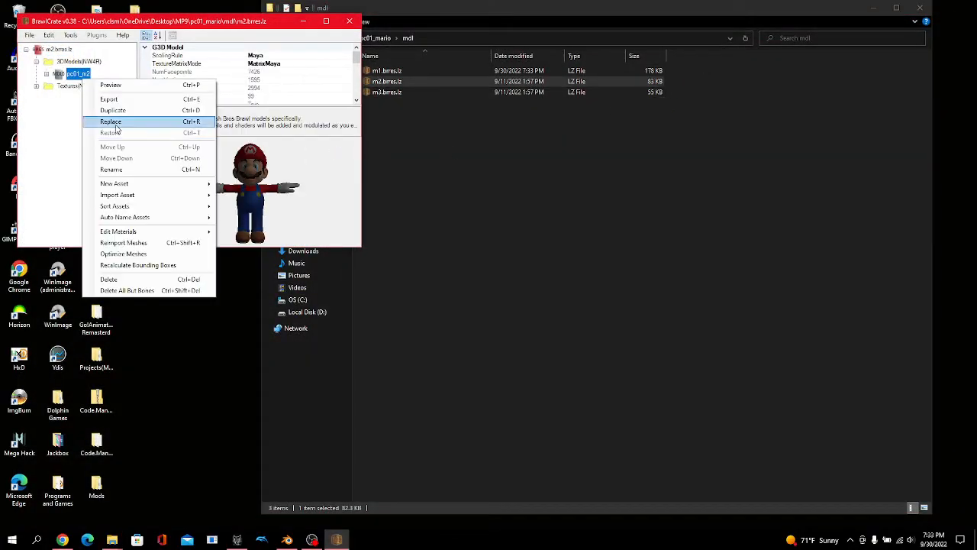
left_click(126, 122)
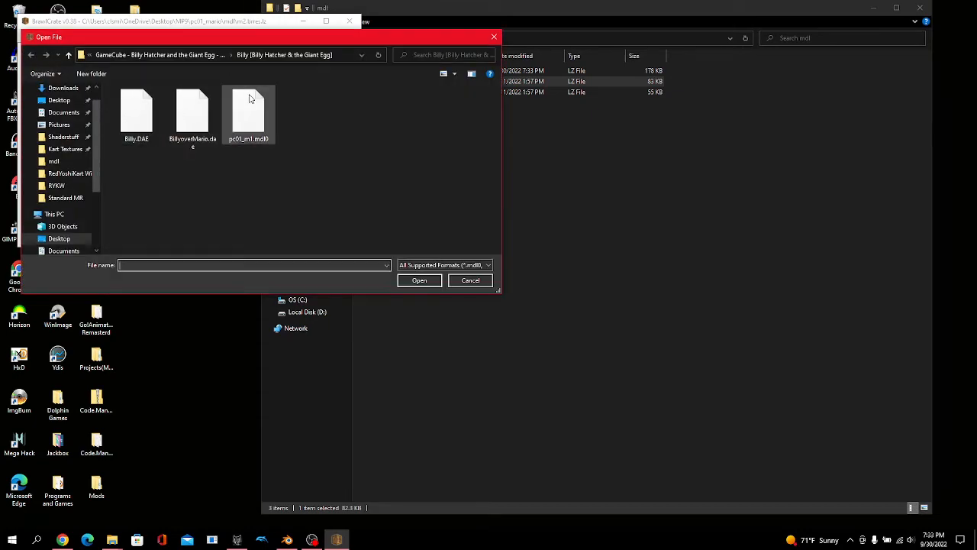
double_click(251, 98)
- Rename the pc01_m2 model's body texture entry from pc01_body_m1 to pc01_body_m2
left_click(47, 73)
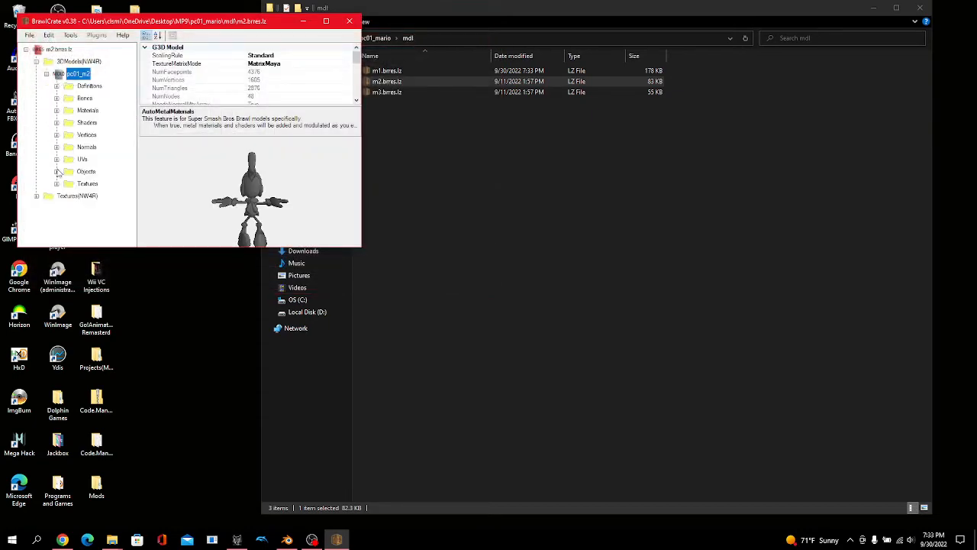
left_click(57, 183)
left_click(92, 197)
right_click(92, 199)
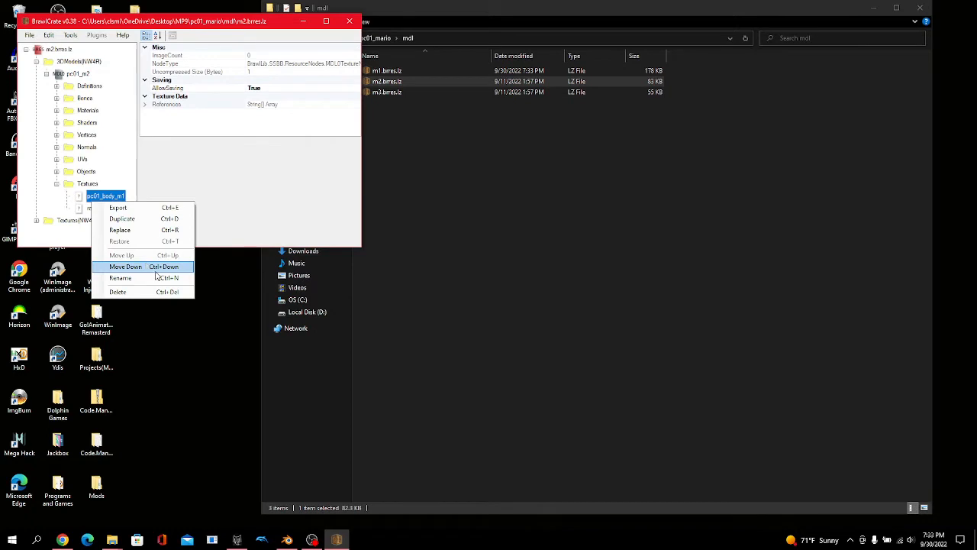
left_click(156, 277)
key("End")
key("BackSpace")
type("2")
key("Return")
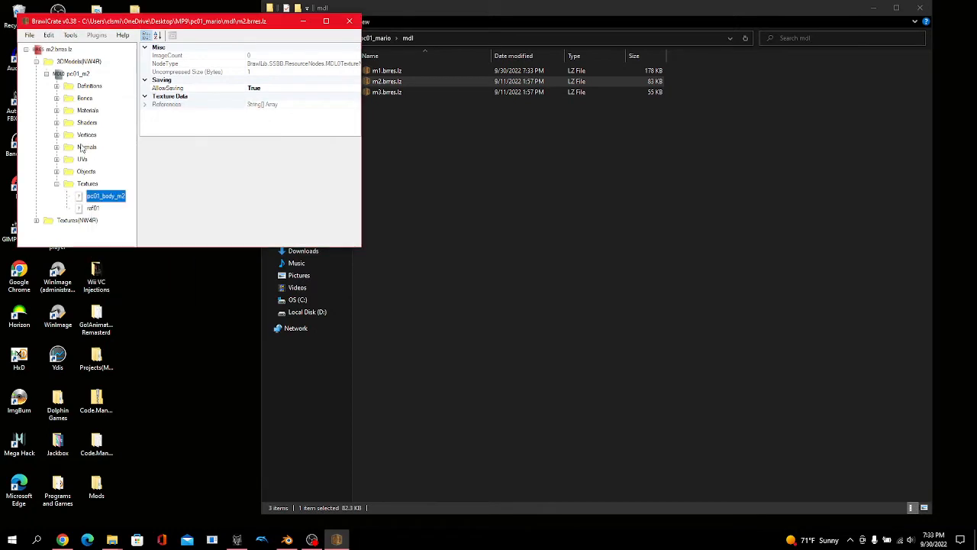
left_click(46, 74)
- Replace the pc01_body_m2 texture image in m2.brres.lz with Body.png
left_click(35, 86)
left_click(76, 98)
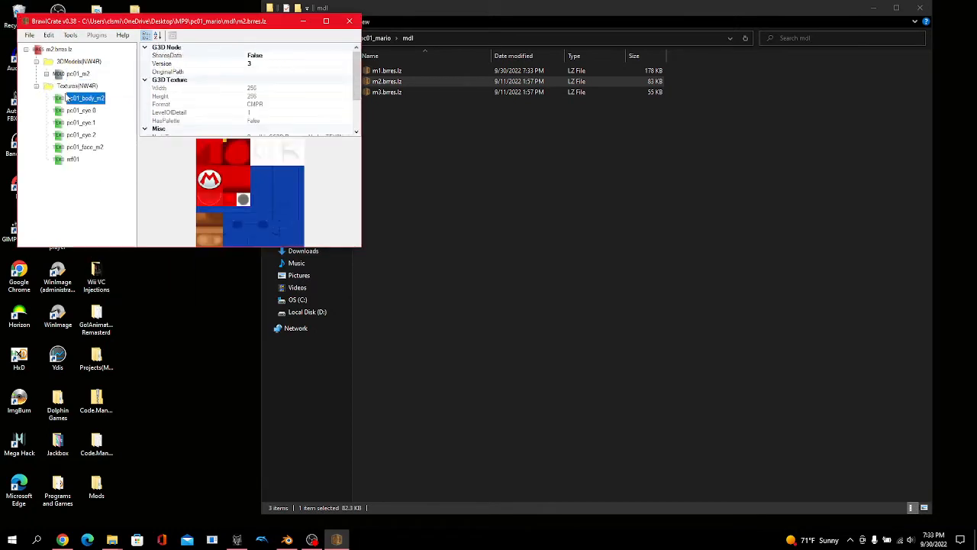
right_click(67, 95)
left_click(95, 151)
double_click(145, 114)
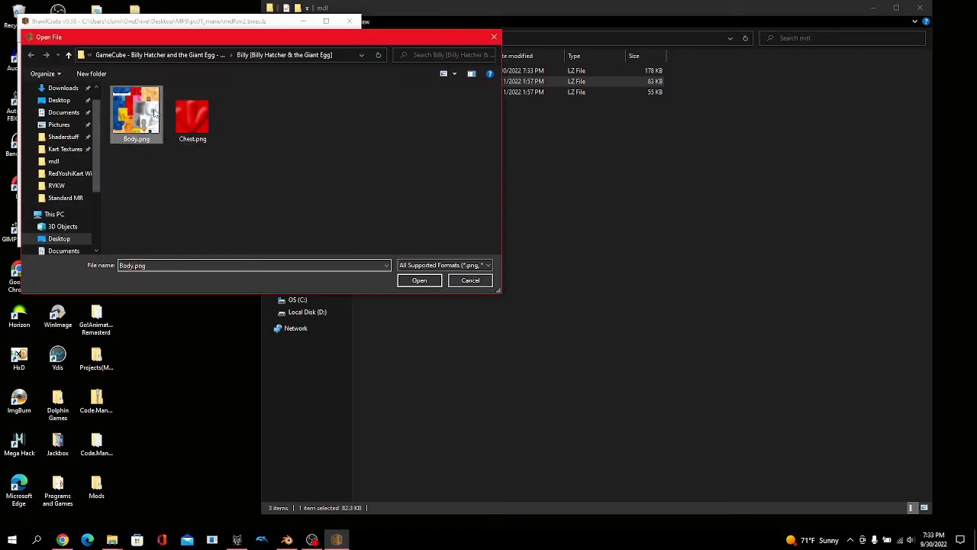
key("Return")
- Delete the pc01_eye.0, pc01_eye.1, pc01_eye.2 and pc01_face_m2 textures from m2.brres.lz
key("Down")
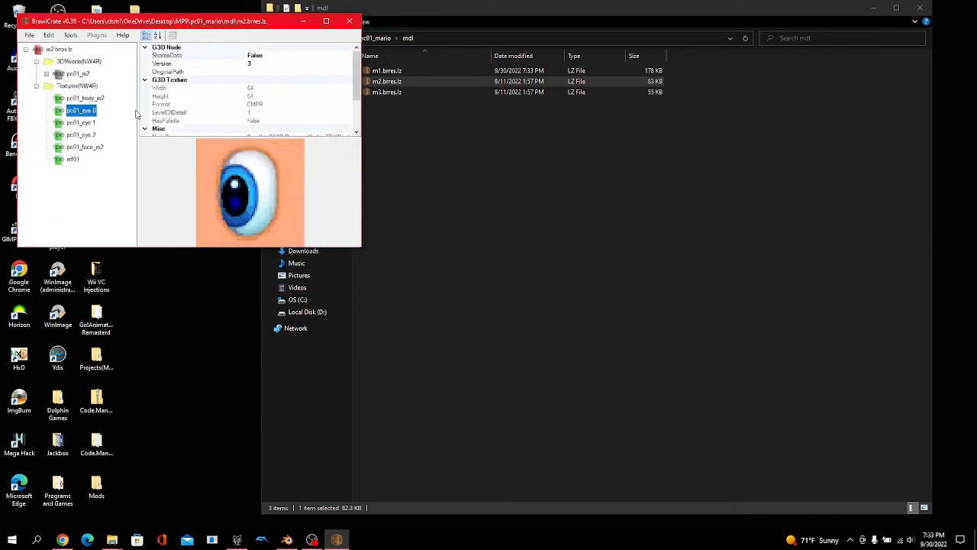
key("Delete")
key("Delete")
key("Delete")
key("Delete")
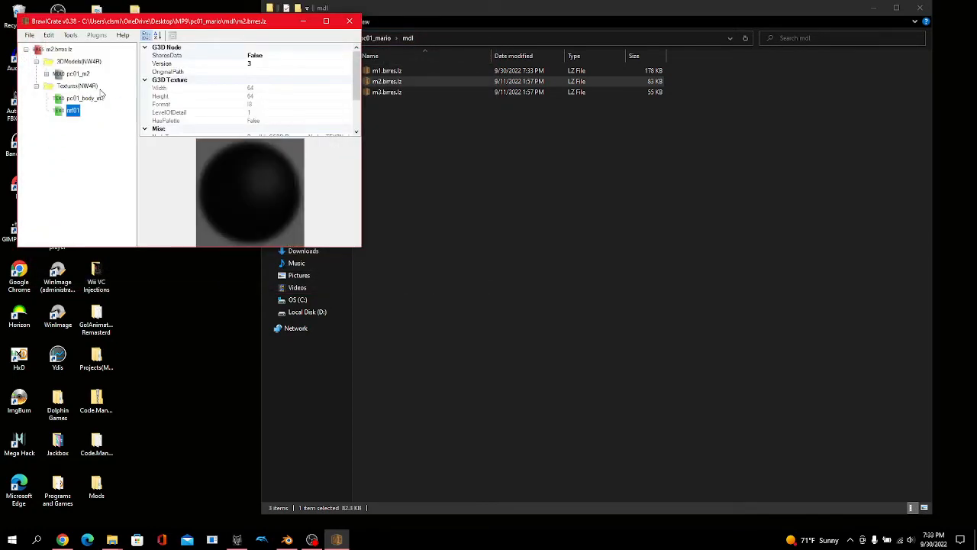
- Preview the pc01_m2 model, then save m2.brres.lz and close its window
left_click(79, 75)
left_click(29, 35)
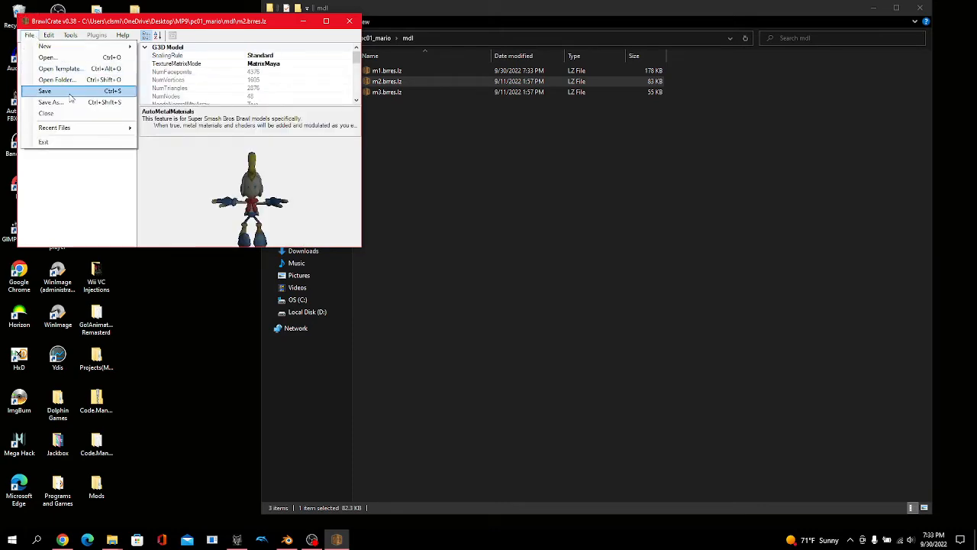
left_click(70, 94)
left_click(350, 21)
- Open m3.brres.lz from the mdl folder and replace its pc01_m3 model with pc01_m1.mdl0
left_click(400, 92)
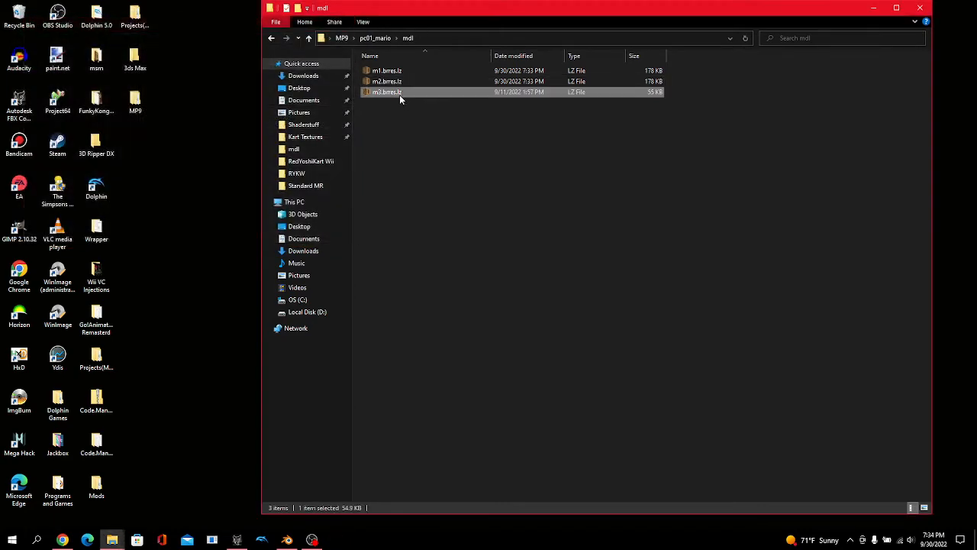
double_click(393, 92)
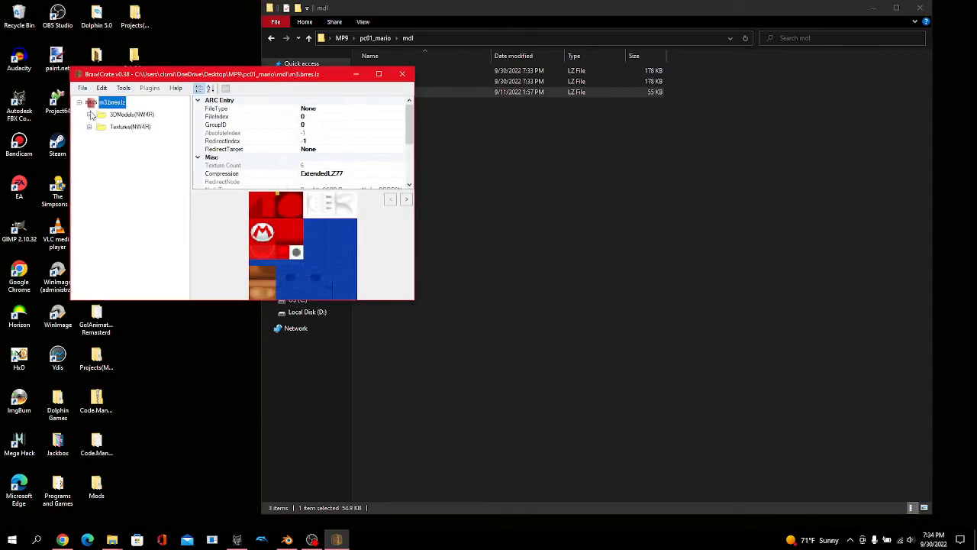
left_click(90, 115)
left_click(111, 127)
right_click(113, 128)
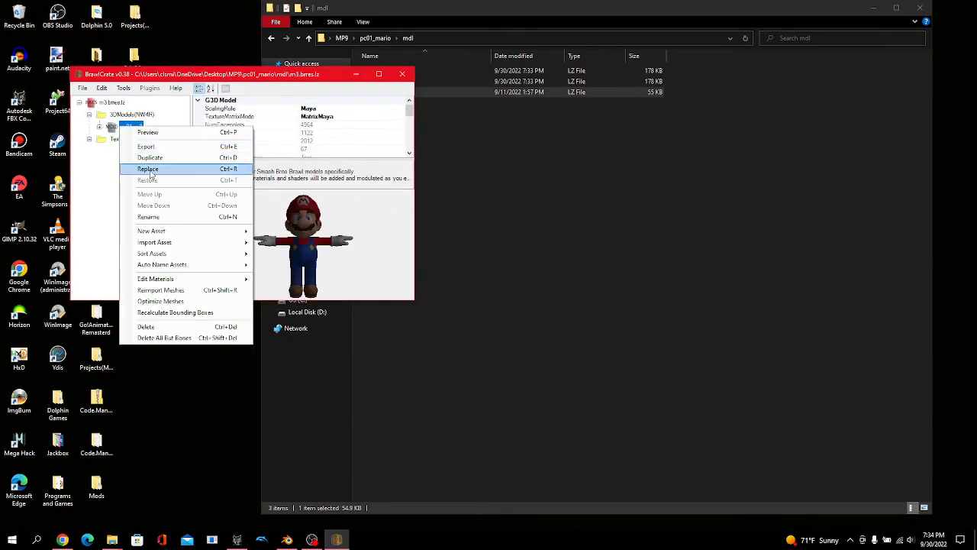
left_click(162, 159)
double_click(233, 167)
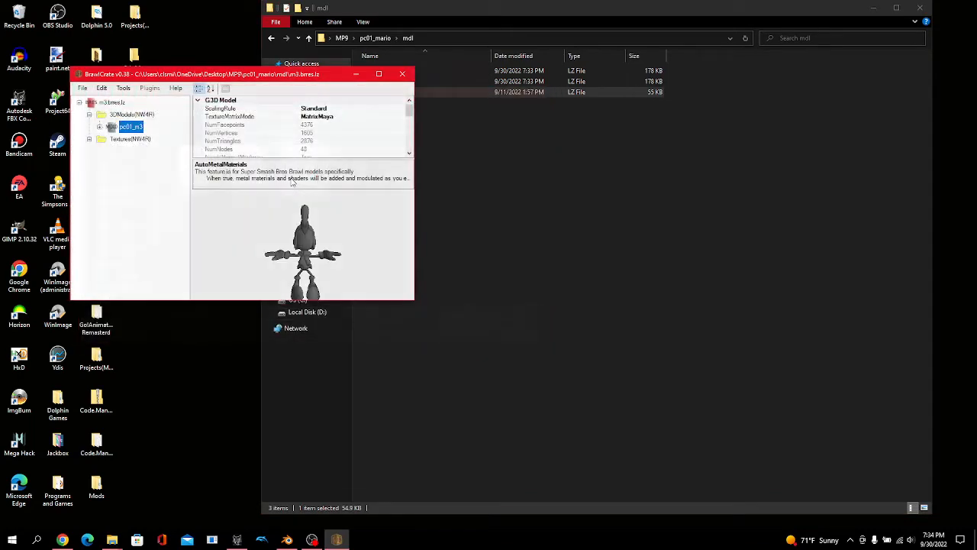
- Replace the pc01_body_m3 texture image in m3.brres.lz with Body.png, using CMPR format at 512 x 512
left_click(89, 139)
left_click(136, 151)
right_click(136, 152)
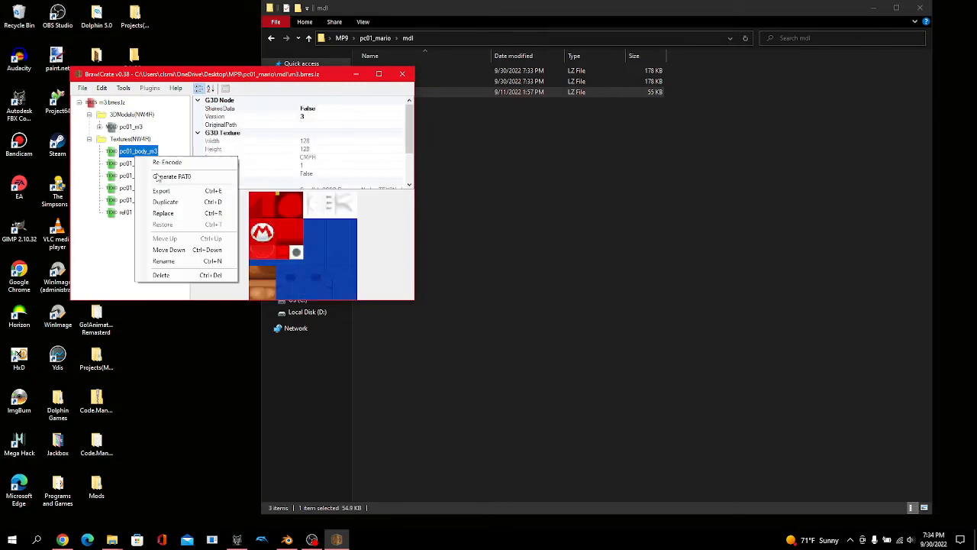
left_click(191, 211)
double_click(191, 167)
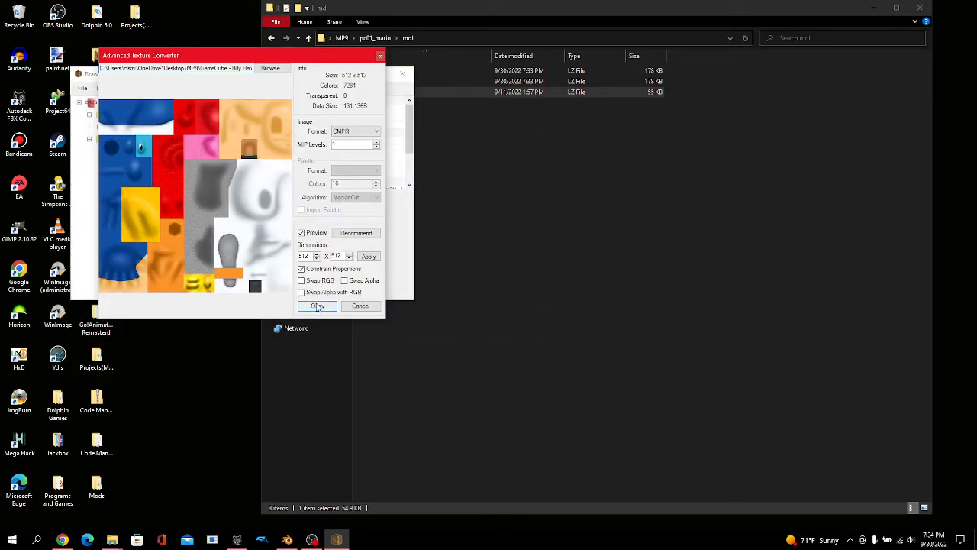
left_click(318, 306)
- Rename the pc01_m3 model's body texture entry from pc01_body_m1 to pc01_body_m3
left_click(98, 127)
left_click(110, 237)
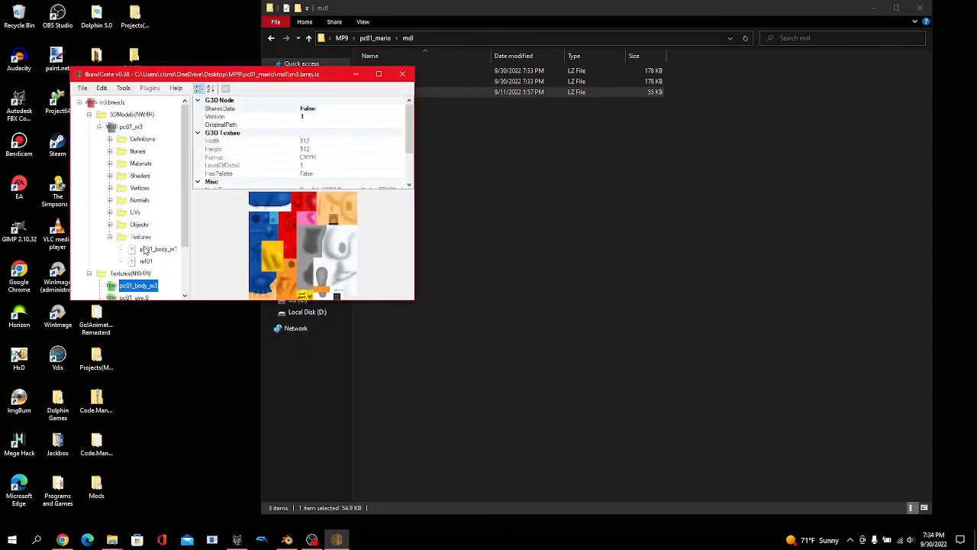
left_click(149, 249)
right_click(149, 249)
left_click(183, 325)
type("pc01_body_m3")
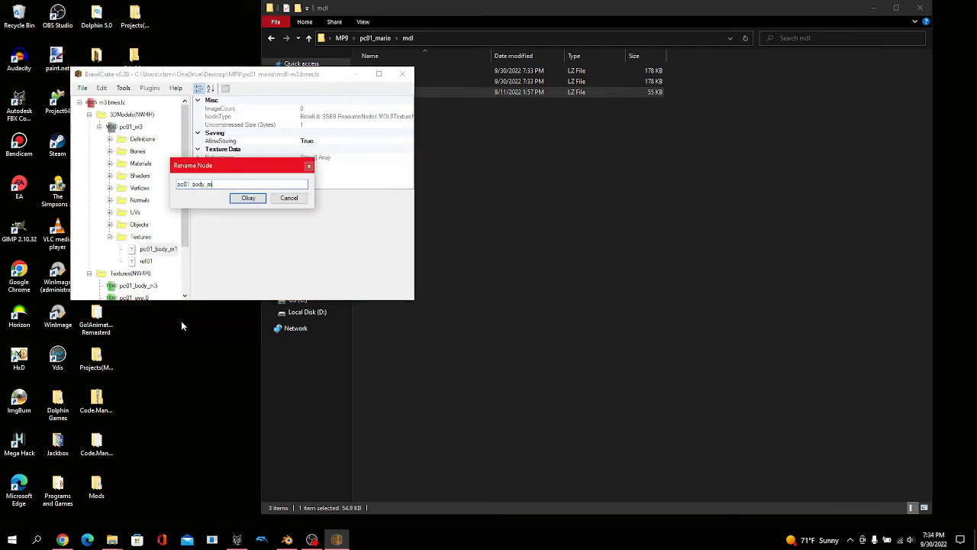
key("Return")
left_click(99, 126)
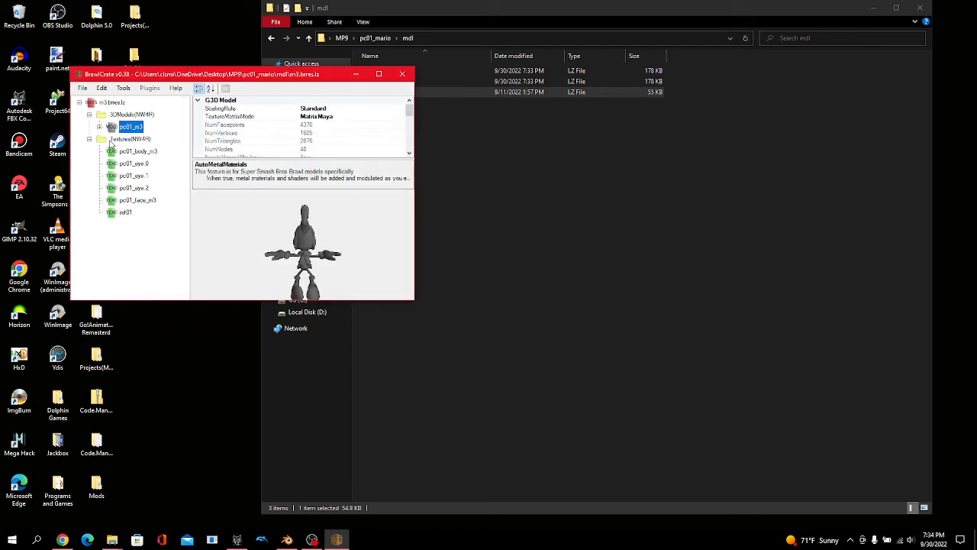
- Delete the three pc01_eye textures and pc01_face_m3 from m3.brres.lz and save the file
left_click(133, 163)
key("ctrl+Delete")
key("ctrl+Delete")
key("ctrl+Delete")
key("ctrl+Delete")
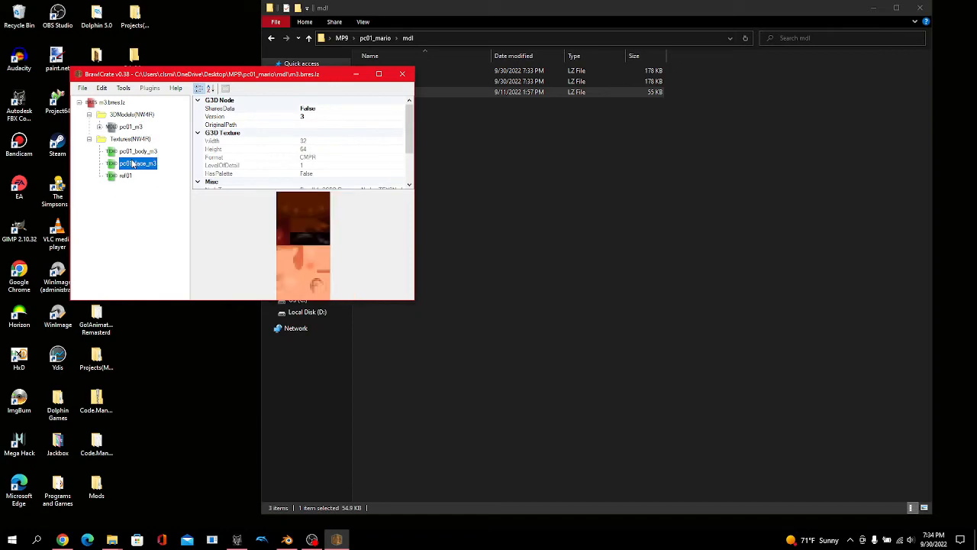
key("ctrl+s")
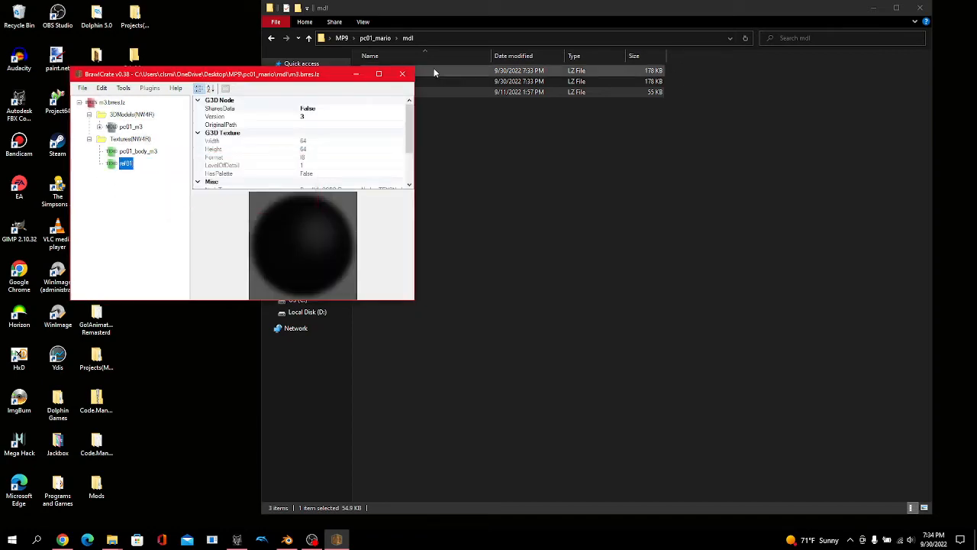
- Close m3.brres.lz and browse to the Riivolution folder inside Documents, Dolphin Emulator, Load
left_click(403, 74)
left_click_drag(393, 19, 522, 19)
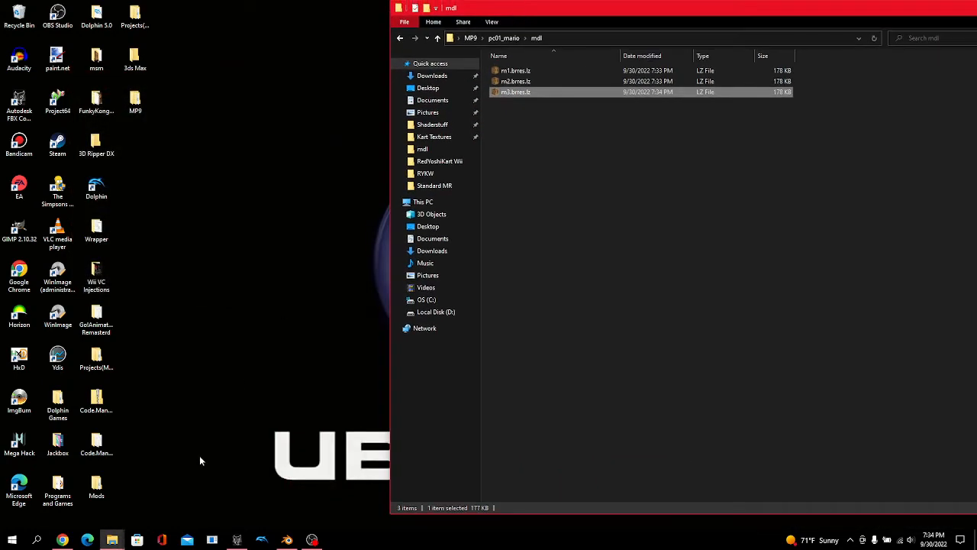
left_click(115, 540)
right_click(113, 538)
left_click(113, 539)
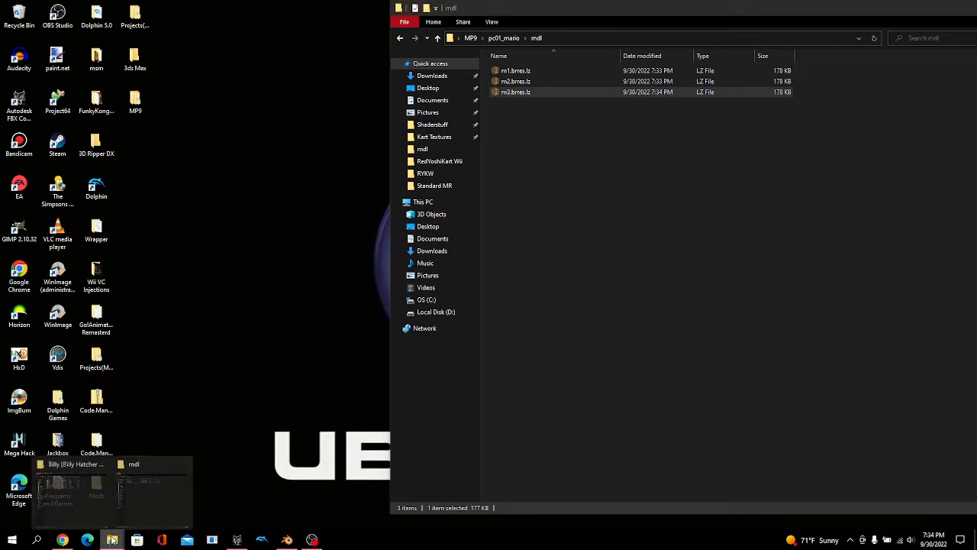
left_click(81, 499)
left_click_drag(330, 27, 160, 18)
left_click(97, 90)
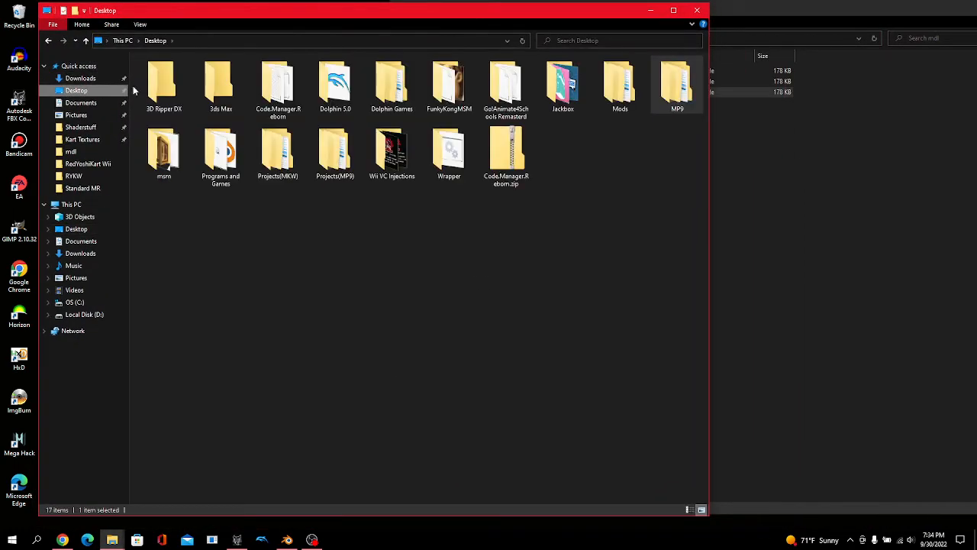
left_click(84, 242)
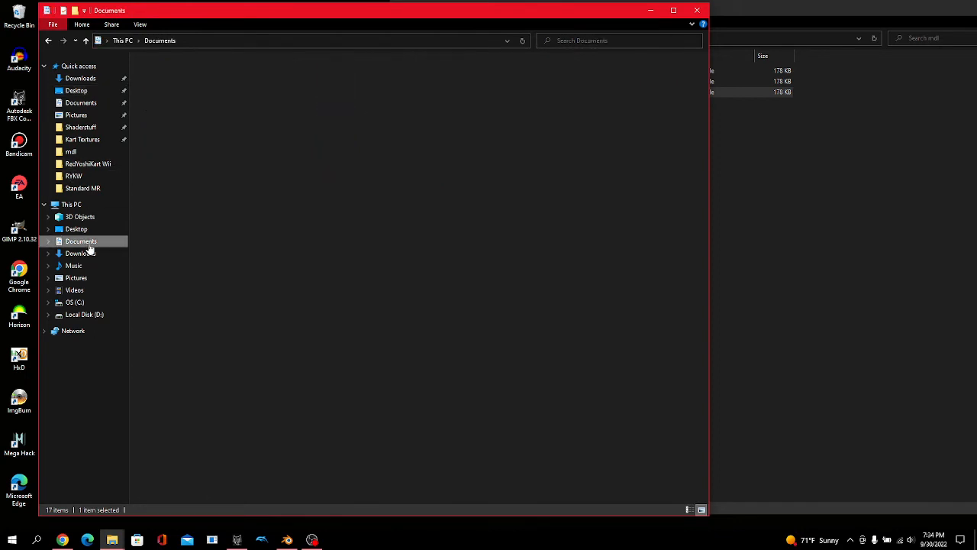
double_click(227, 101)
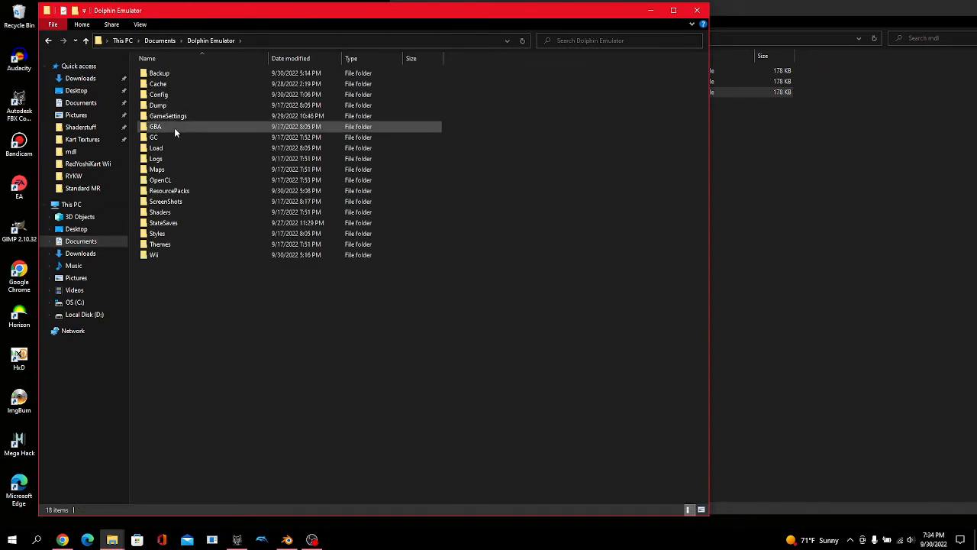
double_click(164, 147)
double_click(175, 73)
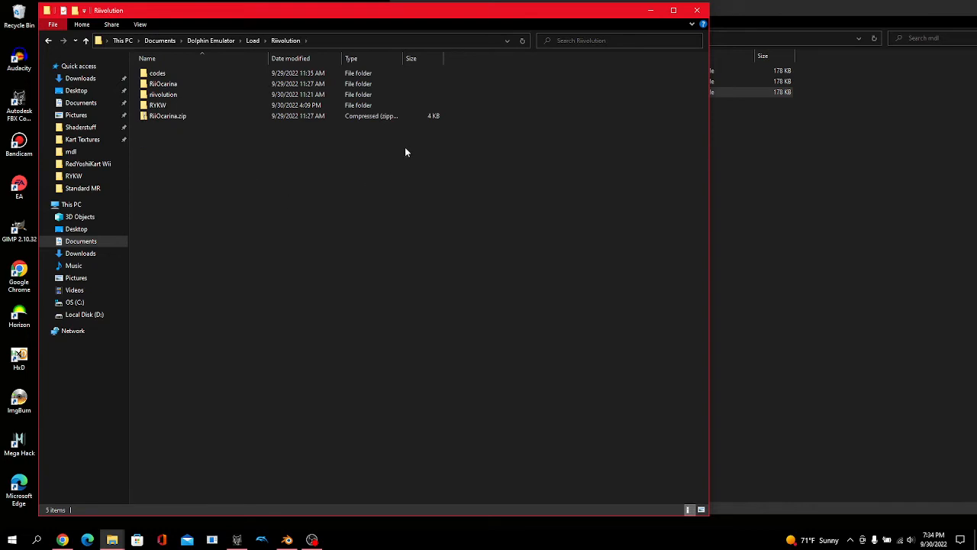
- Create a new folder named MP9 inside the Riivolution folder
right_click(180, 150)
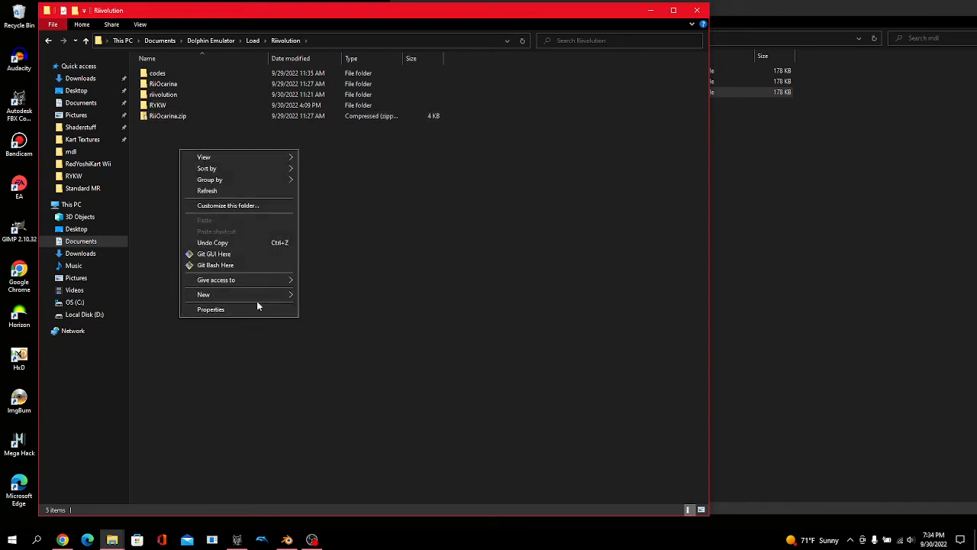
mouse_move(253, 295)
left_click(415, 297)
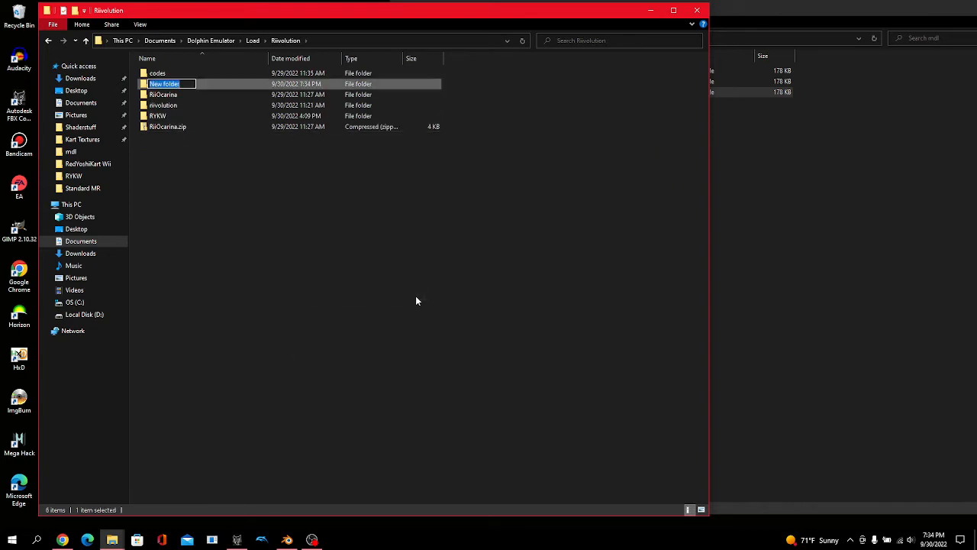
type("MP9")
key("Return")
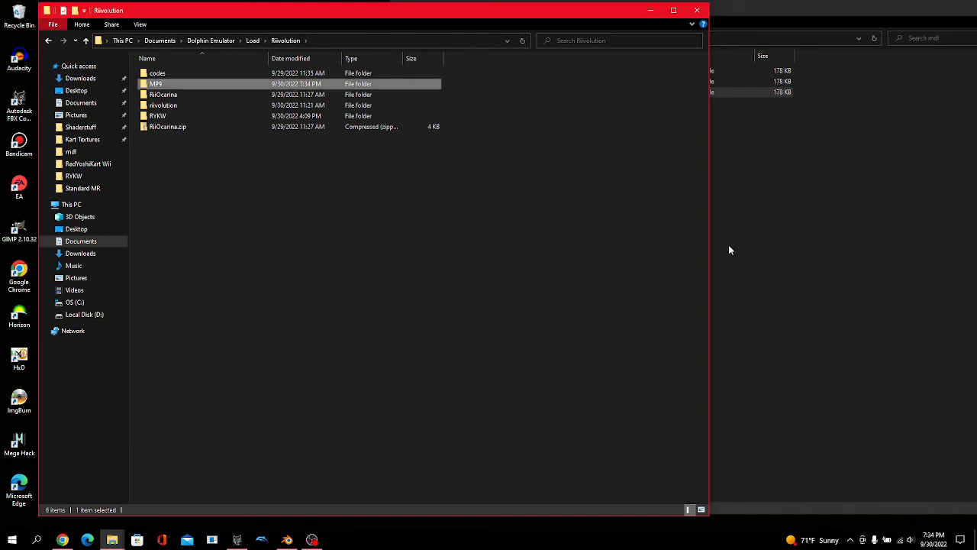
left_click(728, 248)
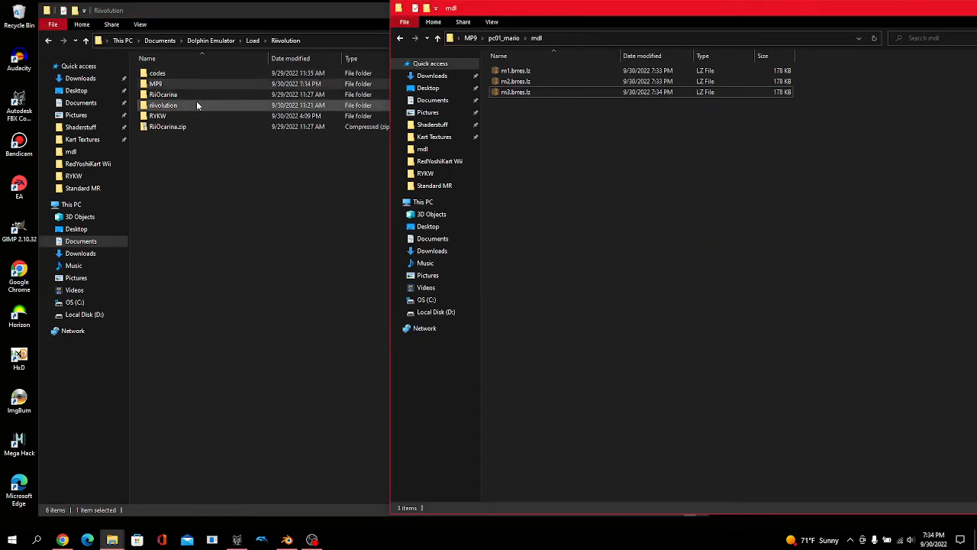
- Create a subfolder named common inside the Riivolution MP9 folder
double_click(180, 83)
right_click(197, 143)
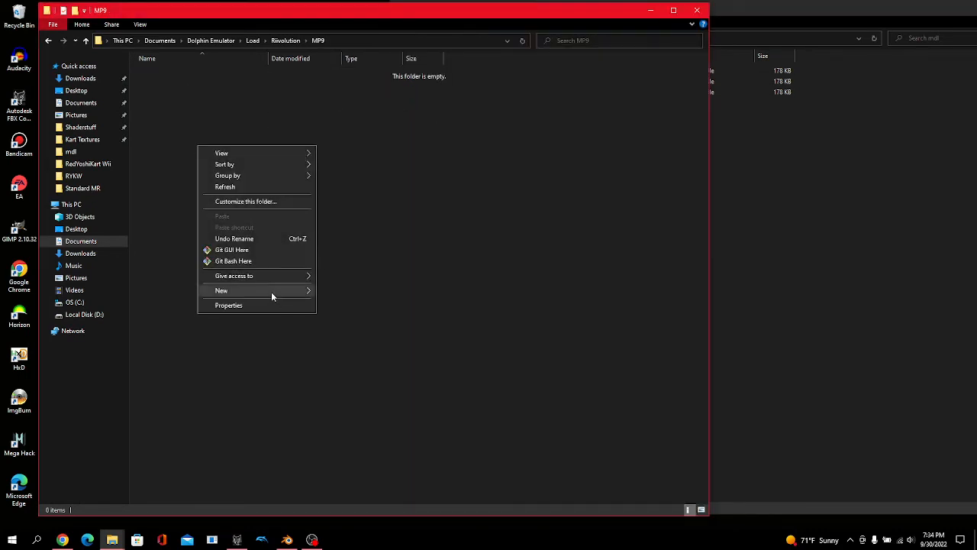
mouse_move(271, 291)
left_click(369, 296)
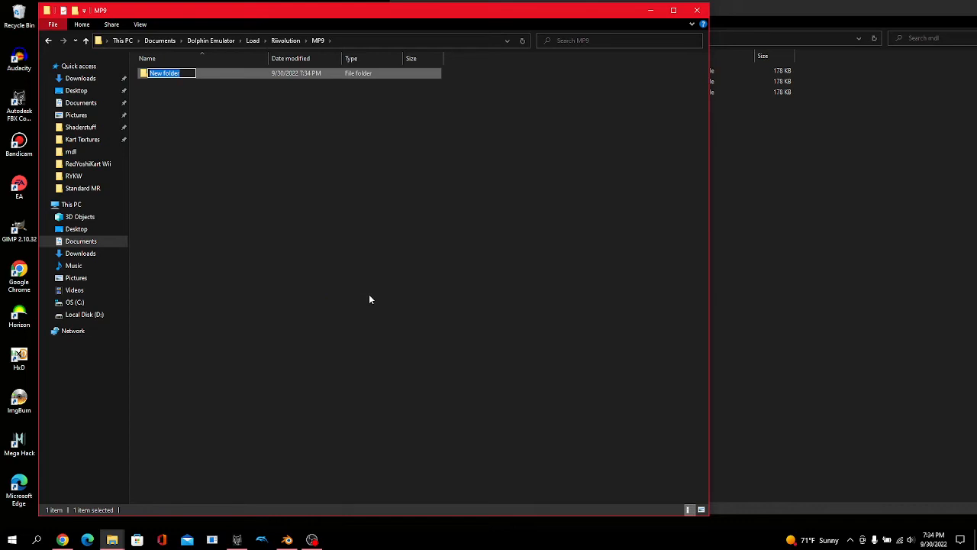
type("common")
key("Return")
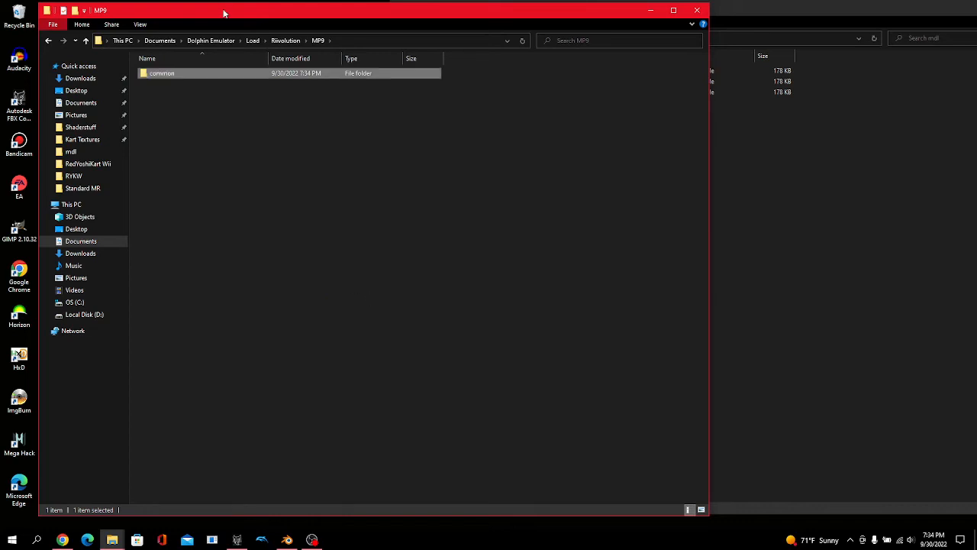
- Create a subfolder named ch_base inside the common folder
double_click(201, 73)
right_click(204, 82)
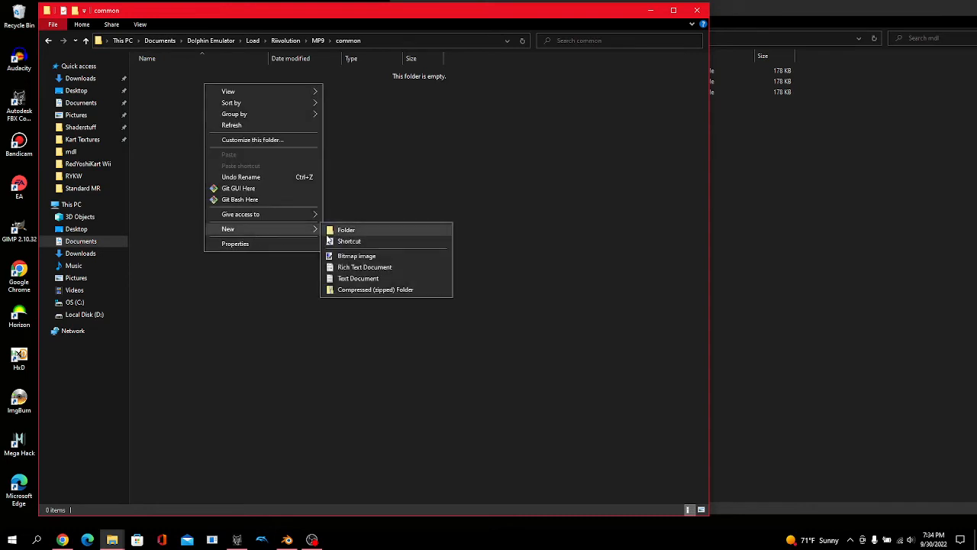
left_click(330, 230)
type("ch")
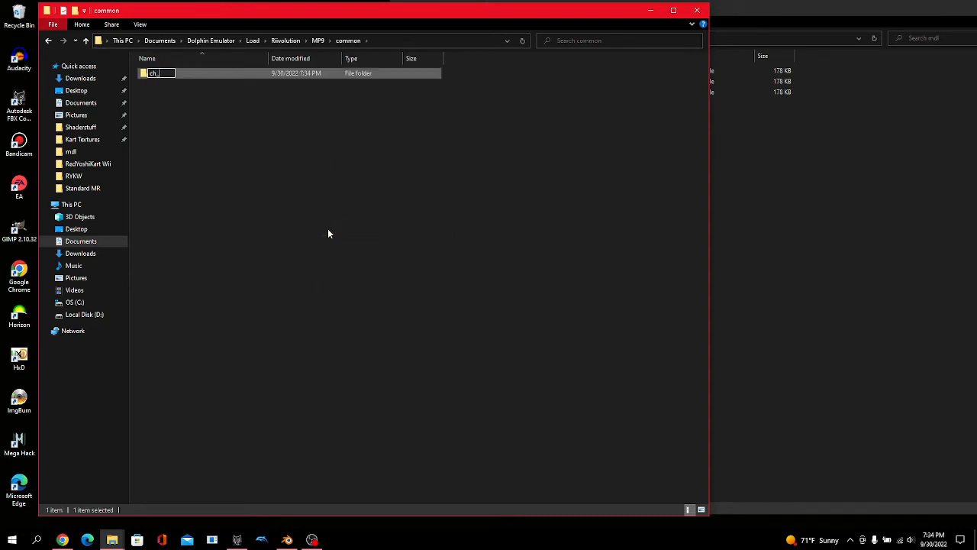
type("_base")
key("Return")
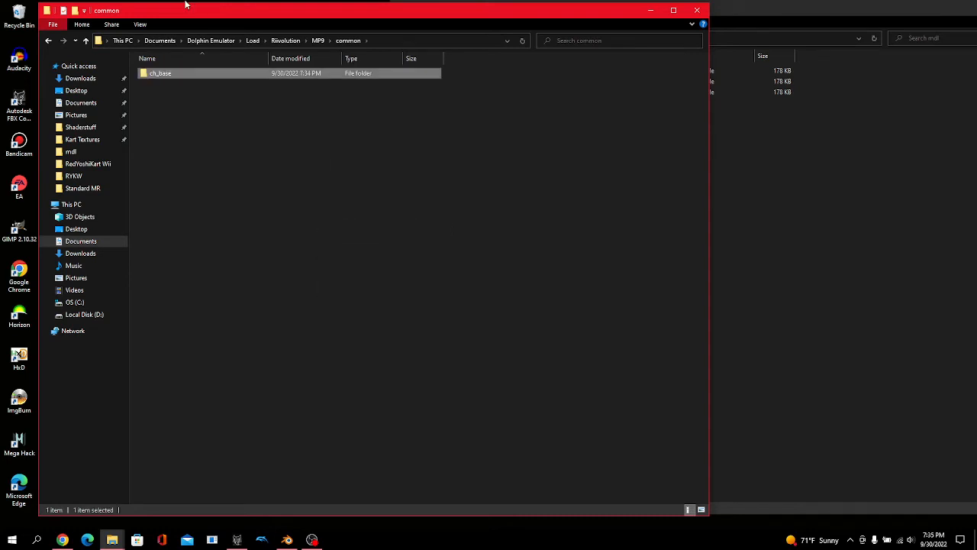
- Create a subfolder named actor inside the ch_base folder
double_click(181, 73)
right_click(189, 81)
mouse_move(233, 228)
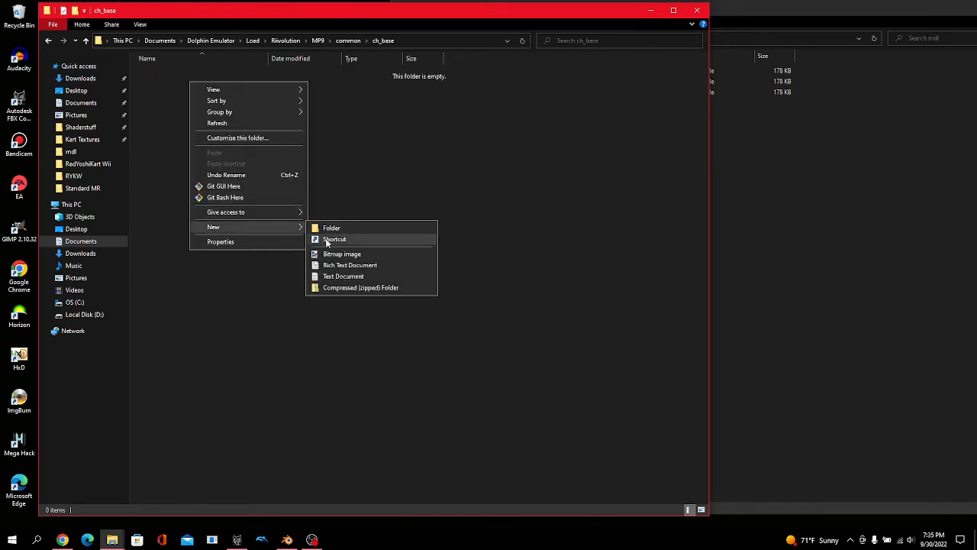
left_click(332, 228)
type("actor")
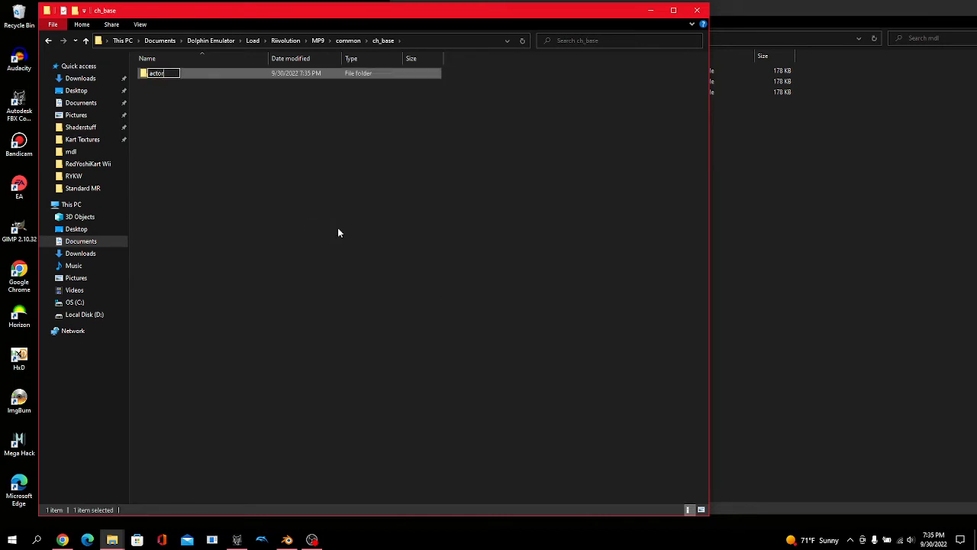
key("Return")
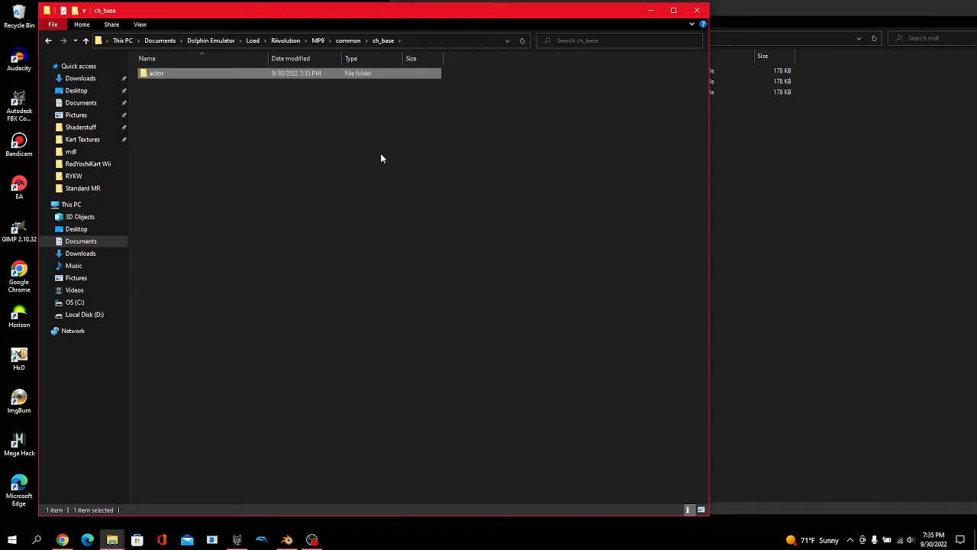
- Move the edited pc01_mario folder from the desktop MP9 folder into the empty actor folder
double_click(334, 75)
key("alt+Tab")
left_click(507, 39)
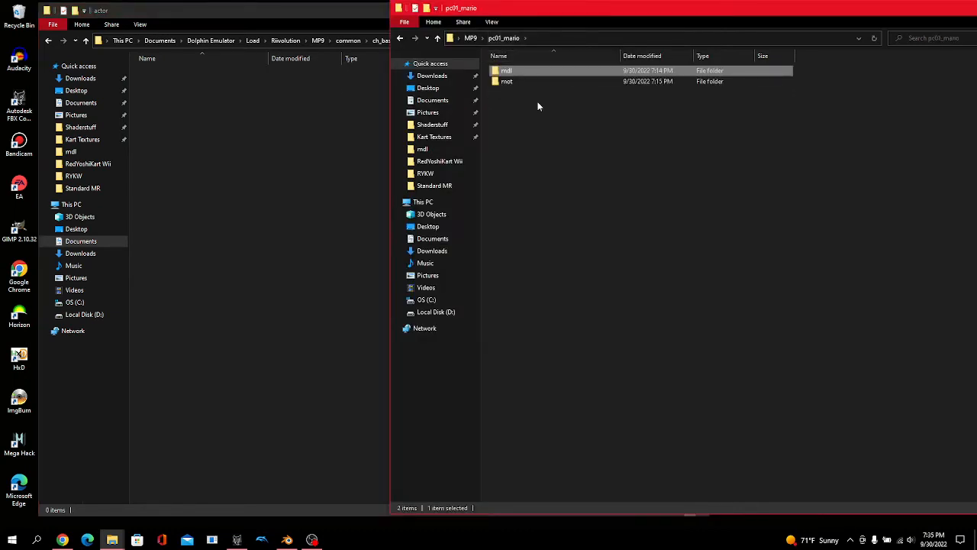
left_click(471, 38)
left_click_drag(557, 93, 238, 83)
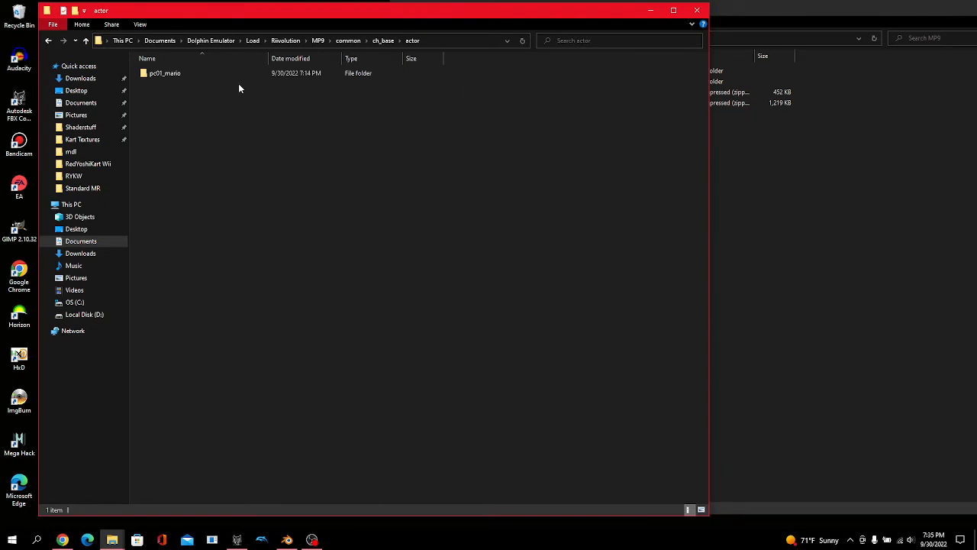
left_click(803, 239)
left_click(264, 140)
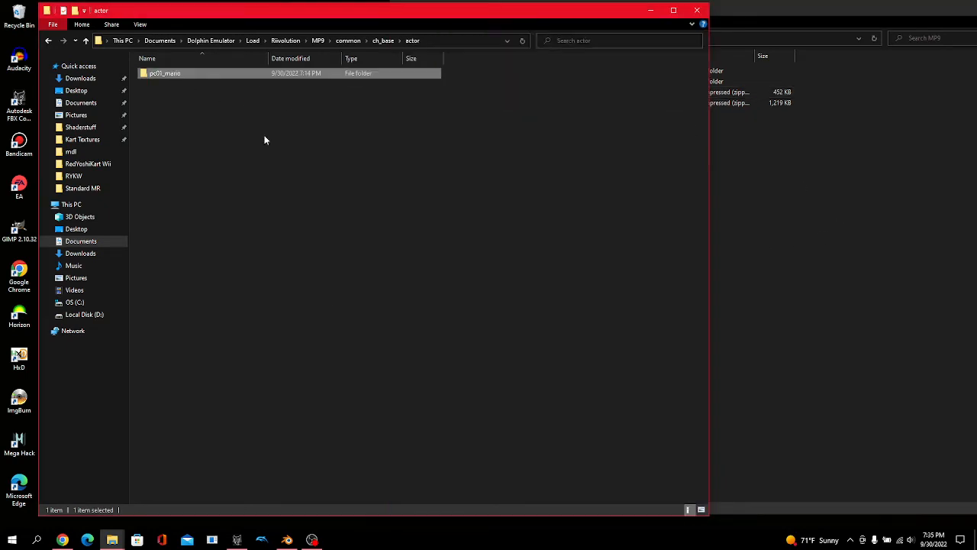
- Go back up to Load's Riivolution folder and open its riivolution subfolder containing the XML patch files
left_click(318, 40)
left_click(286, 41)
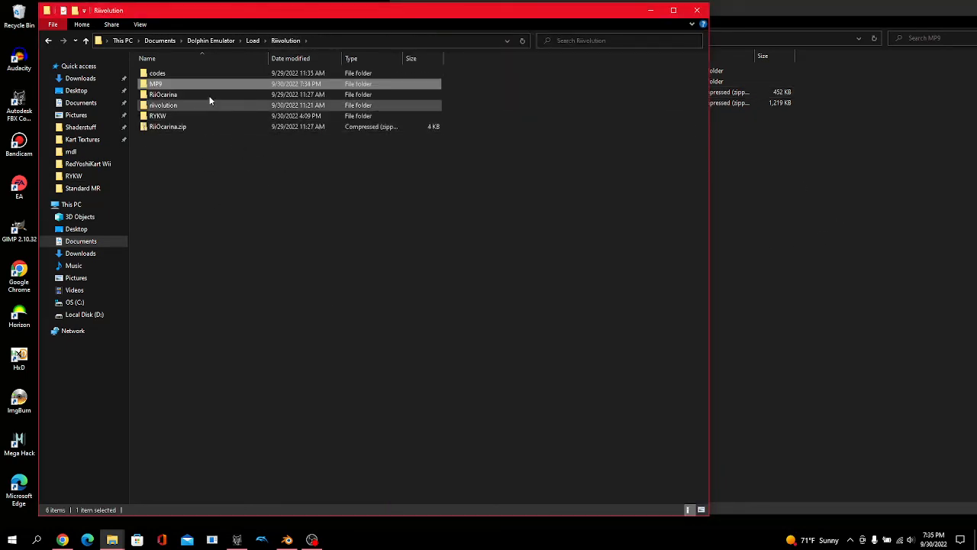
double_click(191, 106)
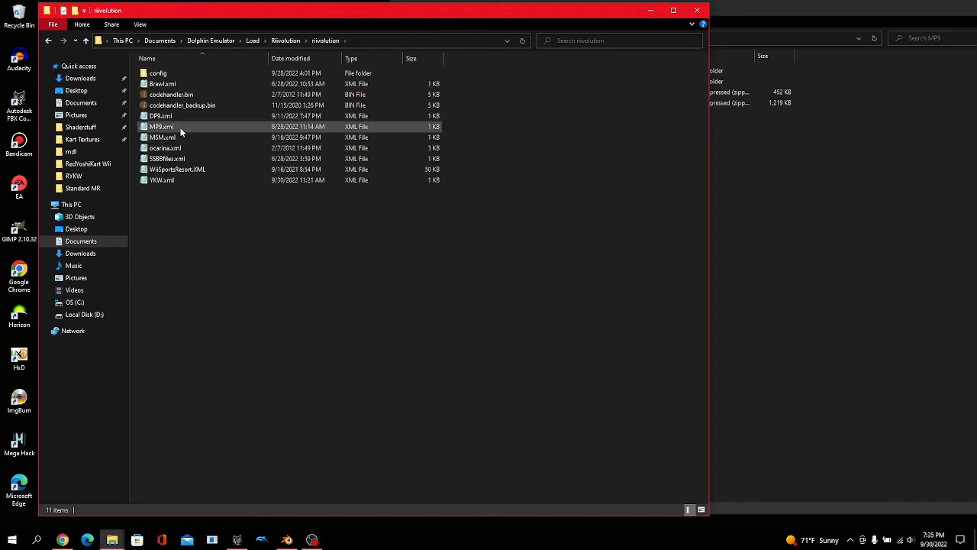
left_click(252, 40)
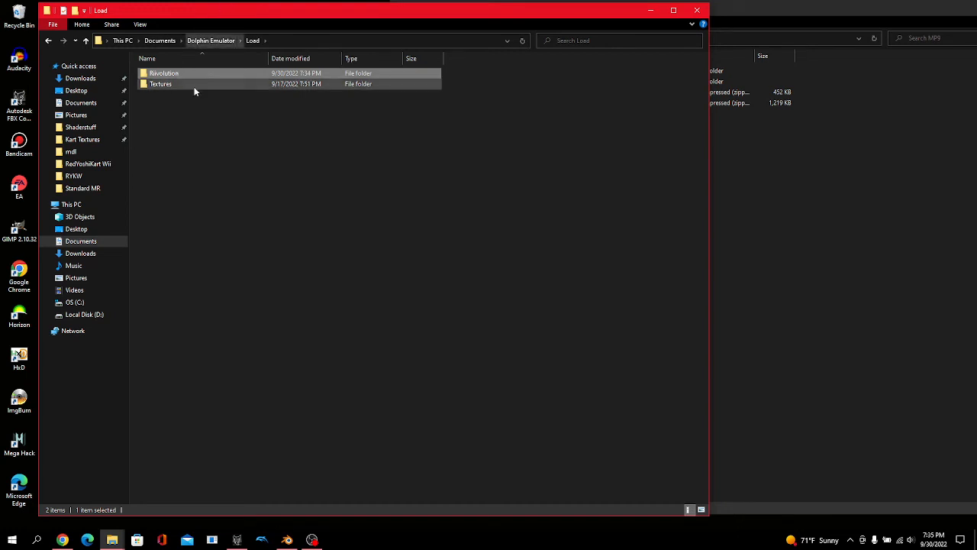
double_click(196, 72)
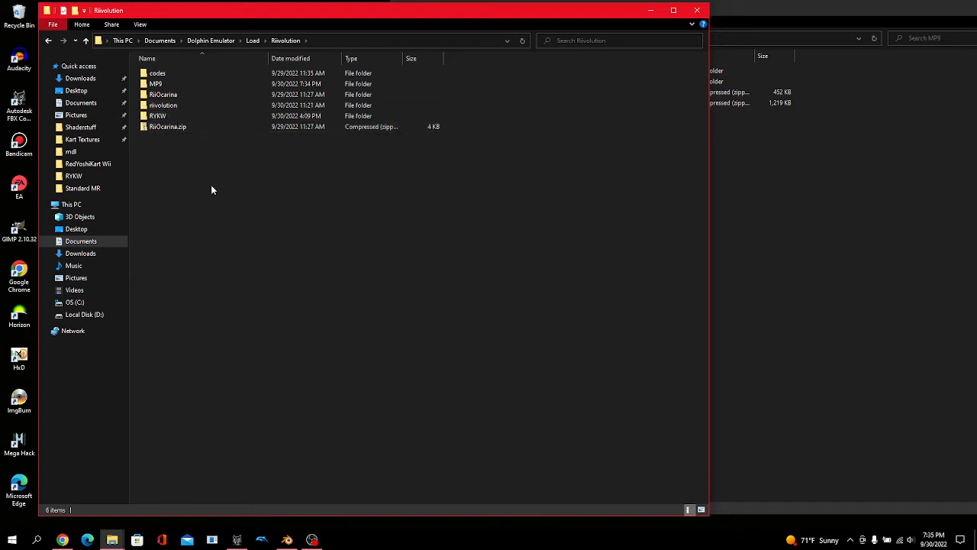
double_click(176, 106)
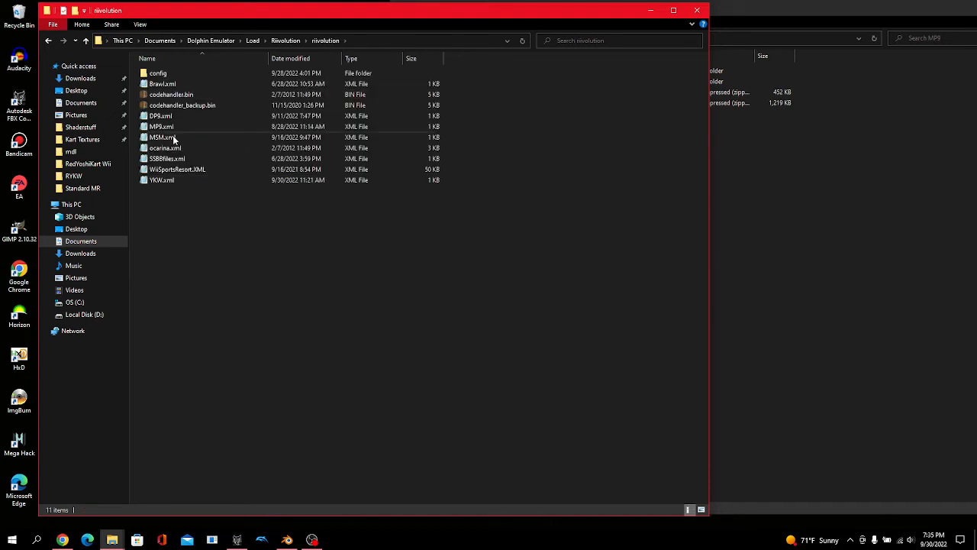
left_click(291, 39)
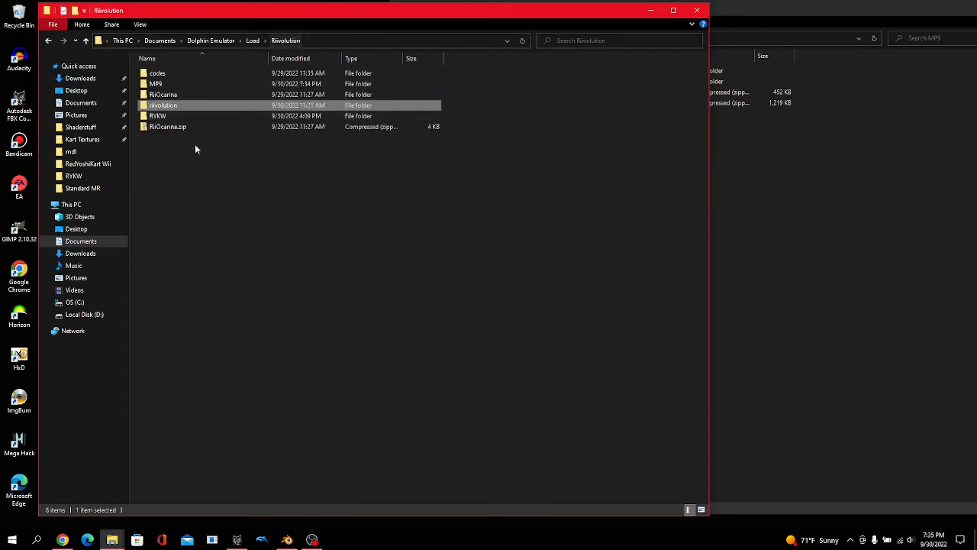
double_click(172, 106)
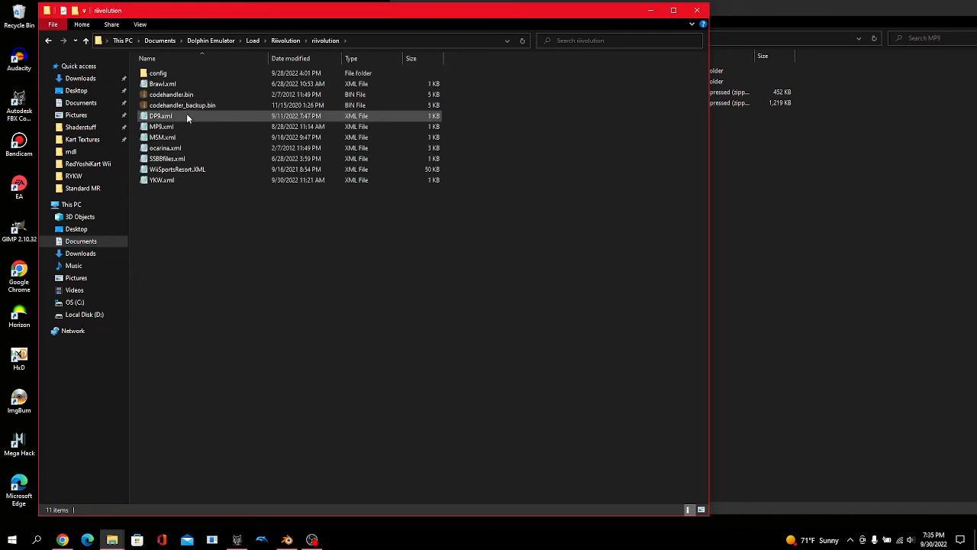
- Open MP9.xml in Notepad, setting its section name to "Mario Party 9" and its option name to "Mario Party 9 Mod Testing"
double_click(189, 125)
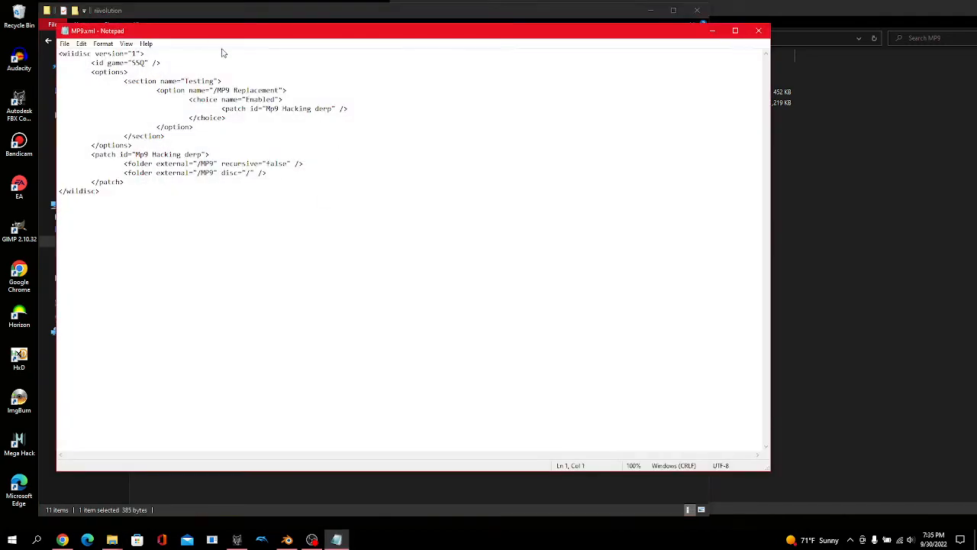
left_click_drag(202, 34, 370, 57)
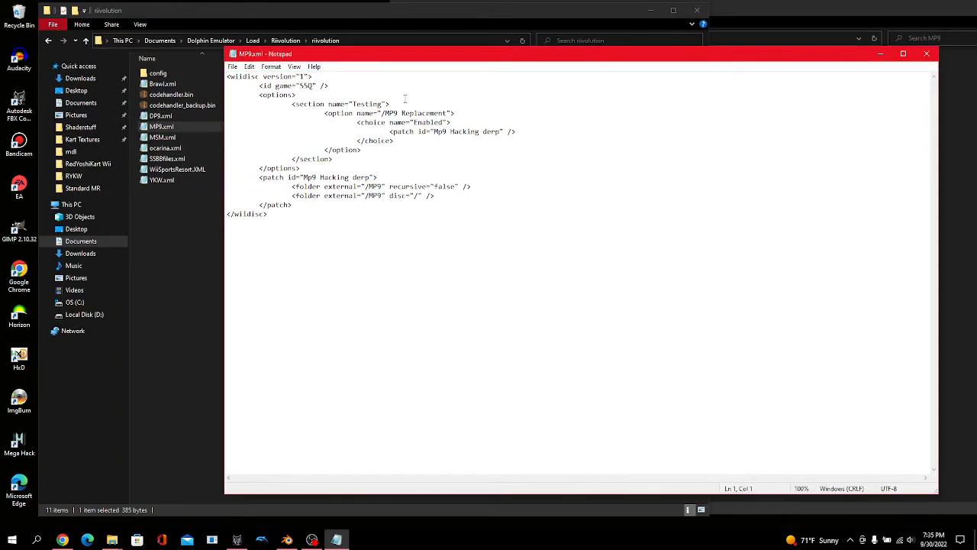
key("Delete")
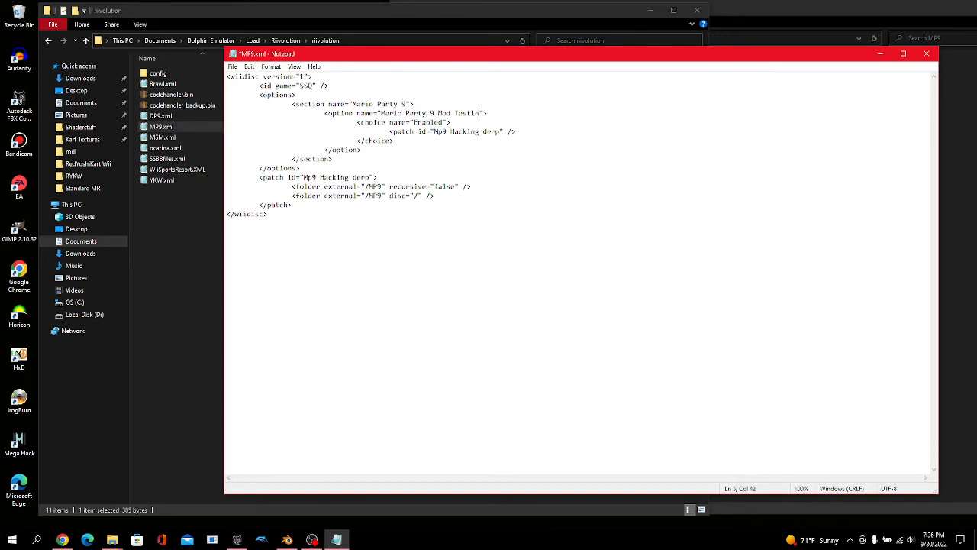
right_click(504, 237)
- Change the patch id to "MP9Modding" in both the choice entry and the patch definition
left_click(501, 131)
key("BackSpace")
key("BackSpace")
key("BackSpace")
key("BackSpace")
key("BackSpace")
key("BackSpace")
key("BackSpace")
key("BackSpace")
key("BackSpace")
key("BackSpace")
key("BackSpace")
key("BackSpace")
type("Modding")
left_click(373, 177)
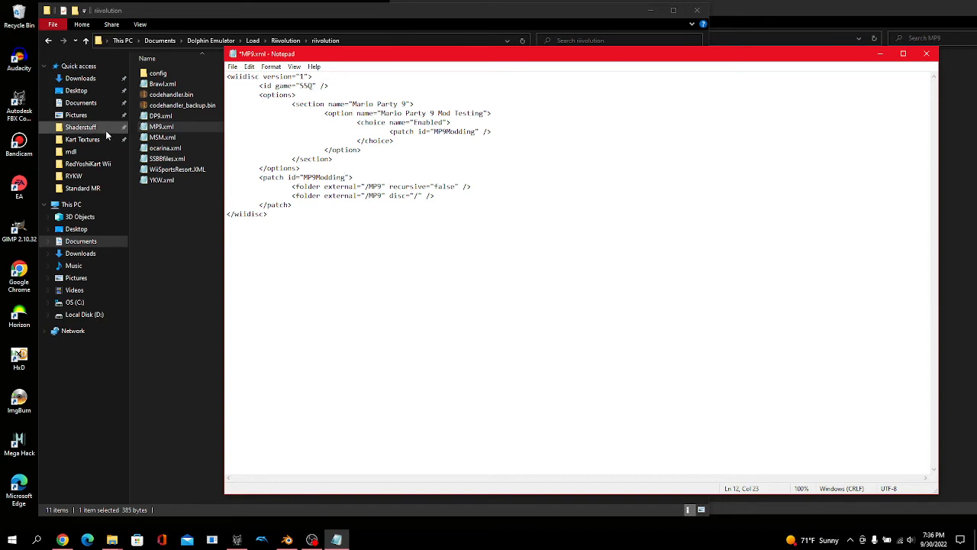
- Save MP9.xml and close Notepad
left_click(232, 66)
left_click(252, 112)
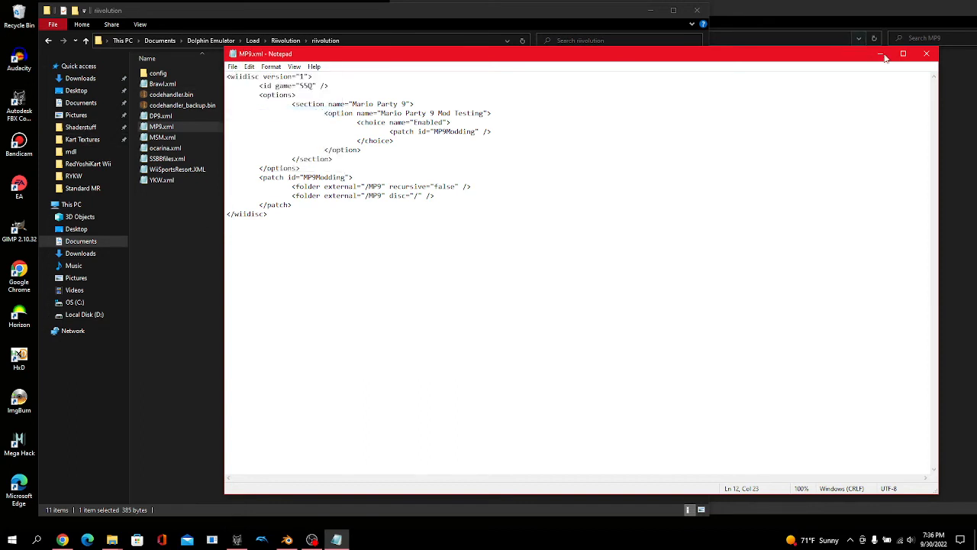
left_click(924, 55)
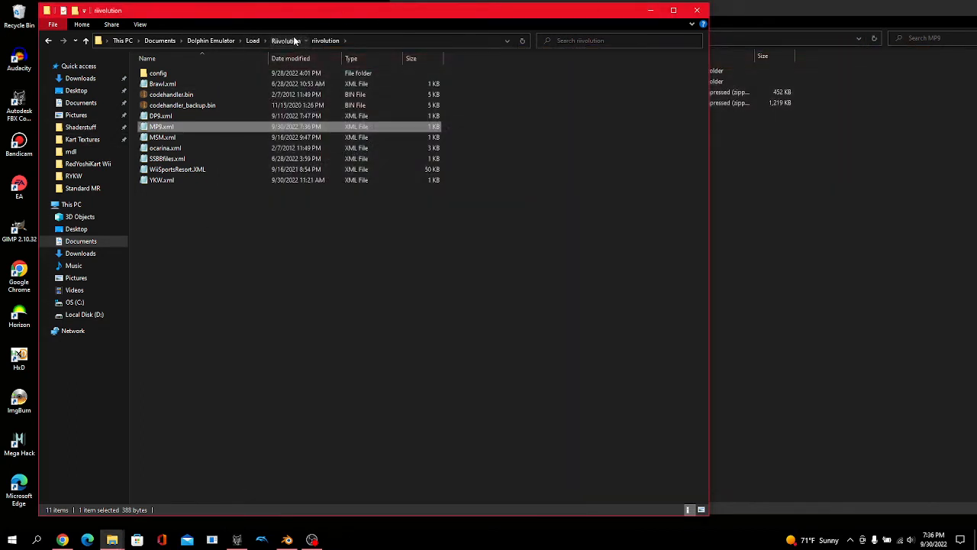
- Go back up to the Riivolution folder and clear the open File Explorer windows off the desktop
left_click(294, 40)
left_click(653, 15)
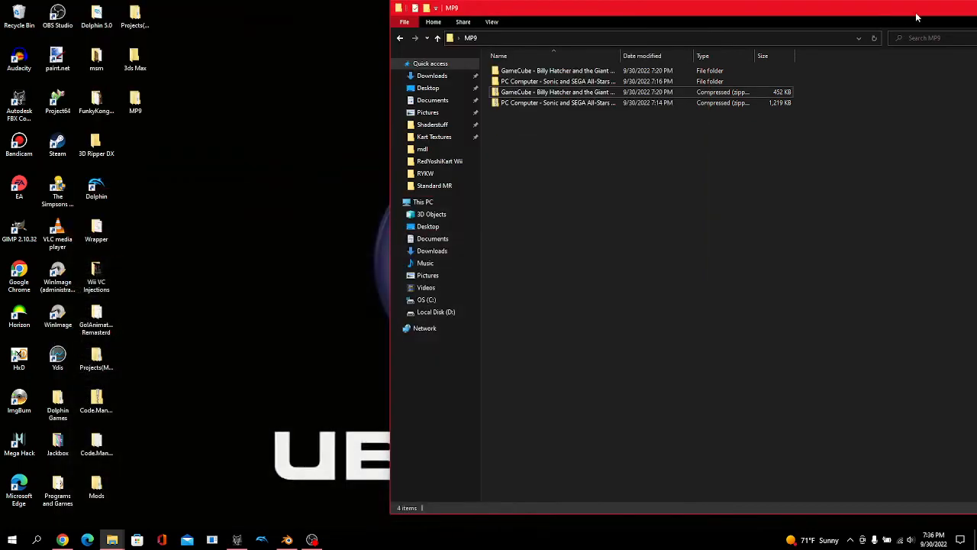
left_click_drag(919, 11, 658, 50)
left_click(671, 56)
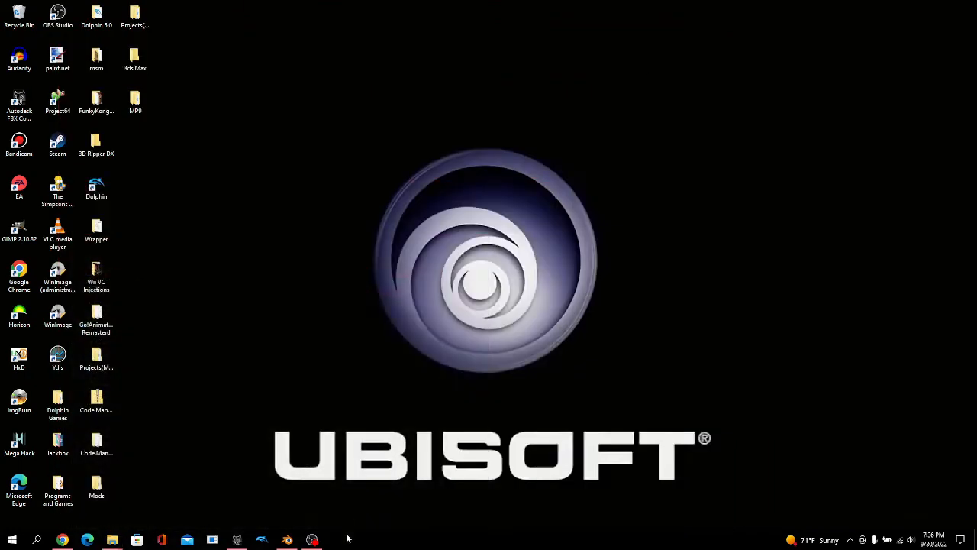
- Switch to Dolphin and open the Riivolution patch options for the Mario Party 9 entry directly below Mario Party 8
left_click(264, 541)
scroll(584, 303, "down", 10)
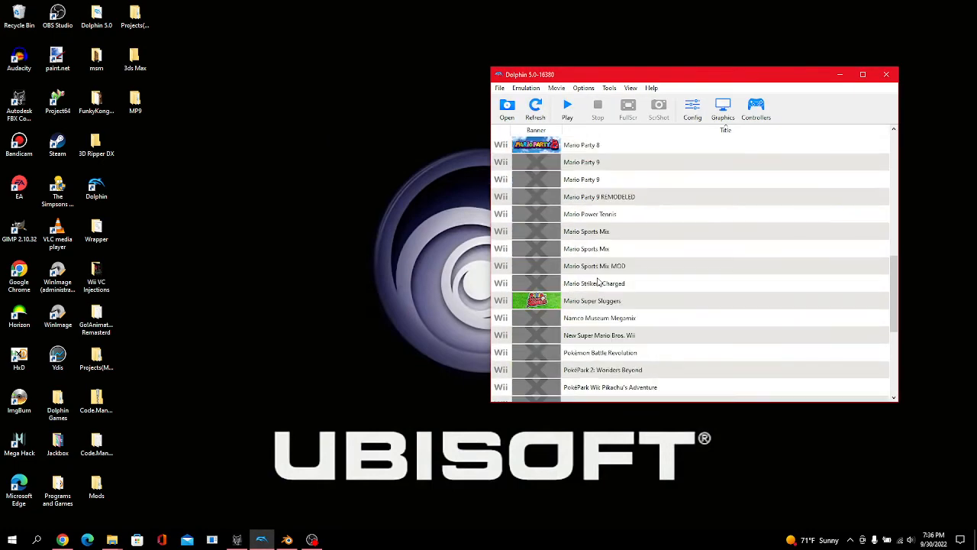
left_click(603, 163)
right_click(569, 163)
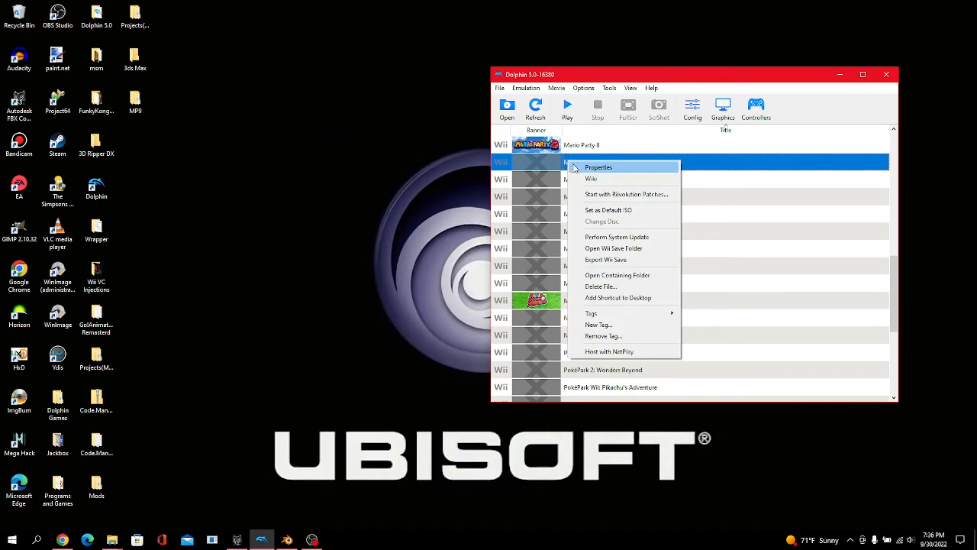
left_click(598, 195)
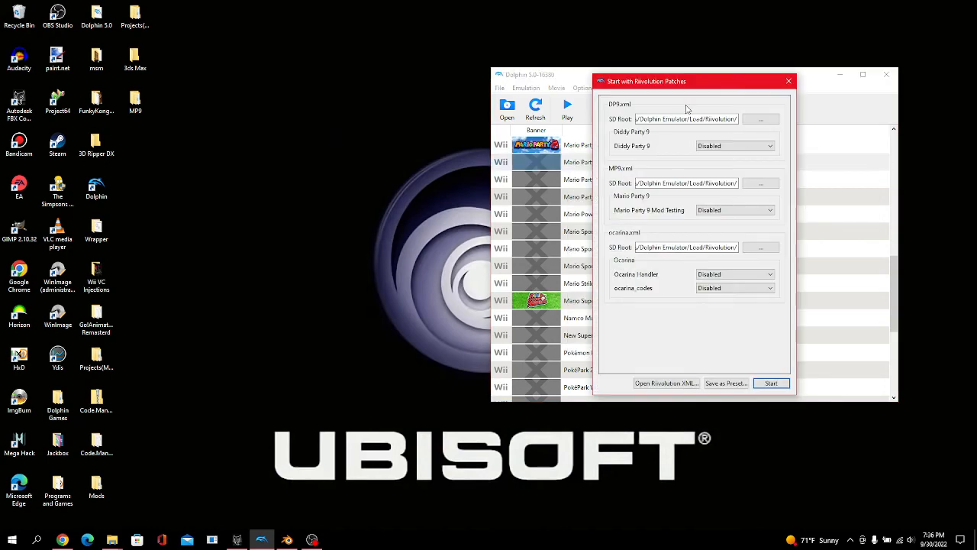
- Enable Mario Party 9 Mod Testing under MP9.xml and save the patch setup as a preset named [MP9]
left_click_drag(683, 89, 286, 107)
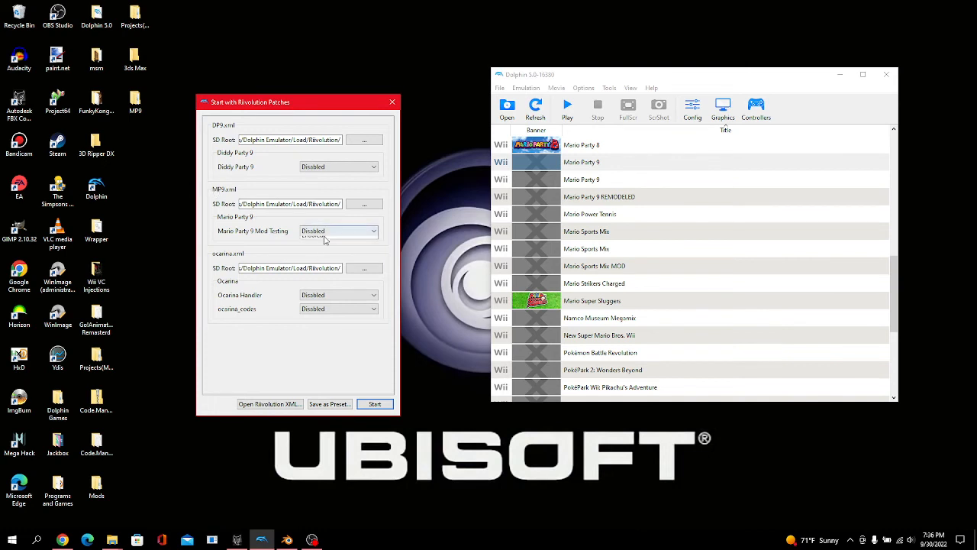
left_click(325, 248)
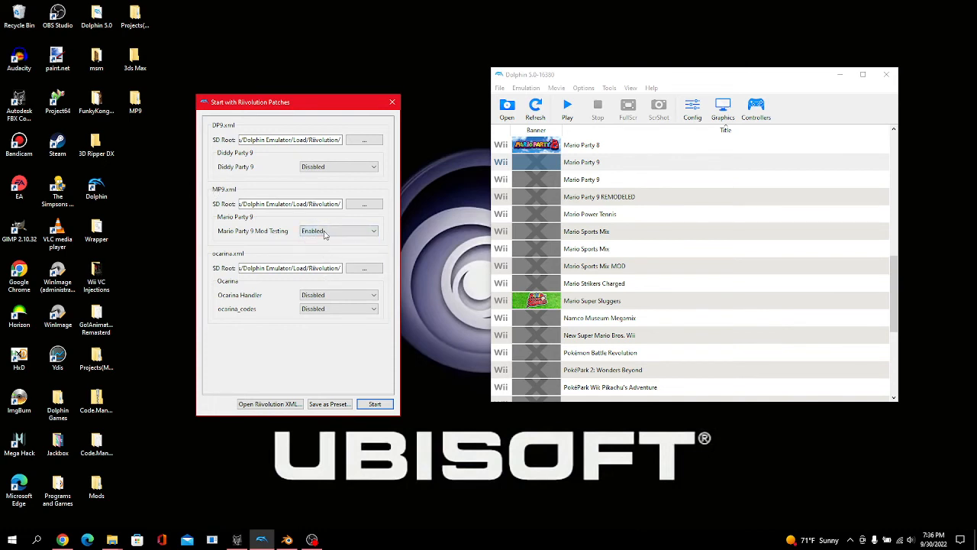
left_click(340, 407)
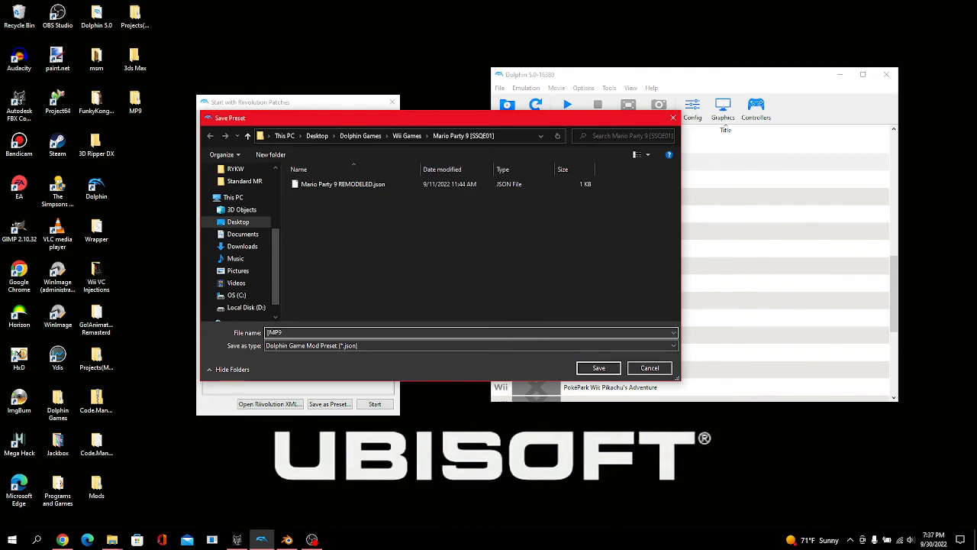
key("Return")
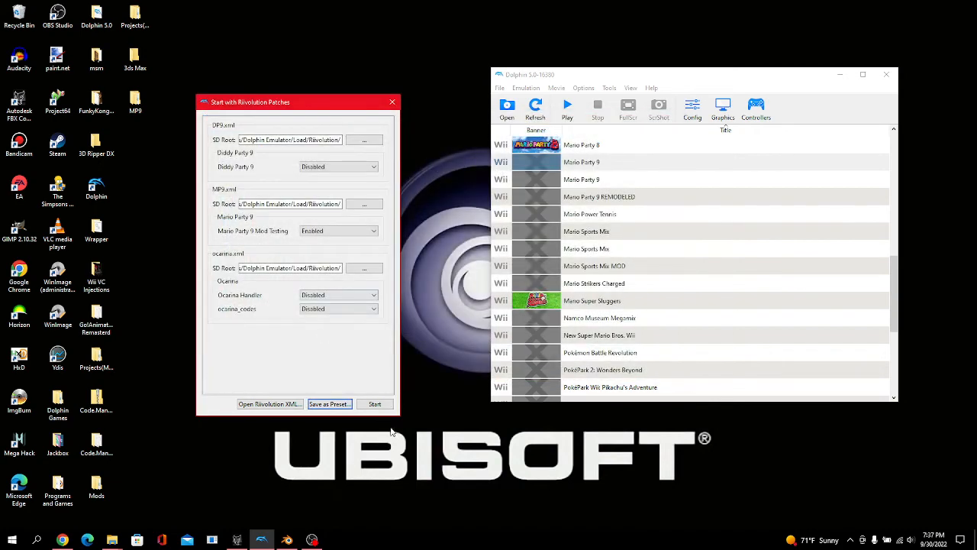
- Launch [MP9] from the refreshed game list and advance through Toad's welcome messages to the main menu
left_click(392, 102)
left_click(535, 105)
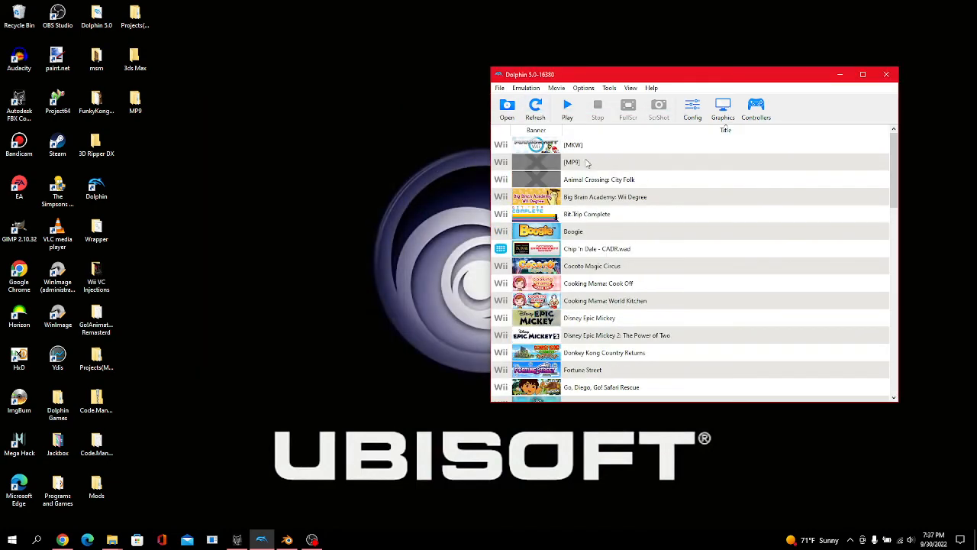
double_click(587, 162)
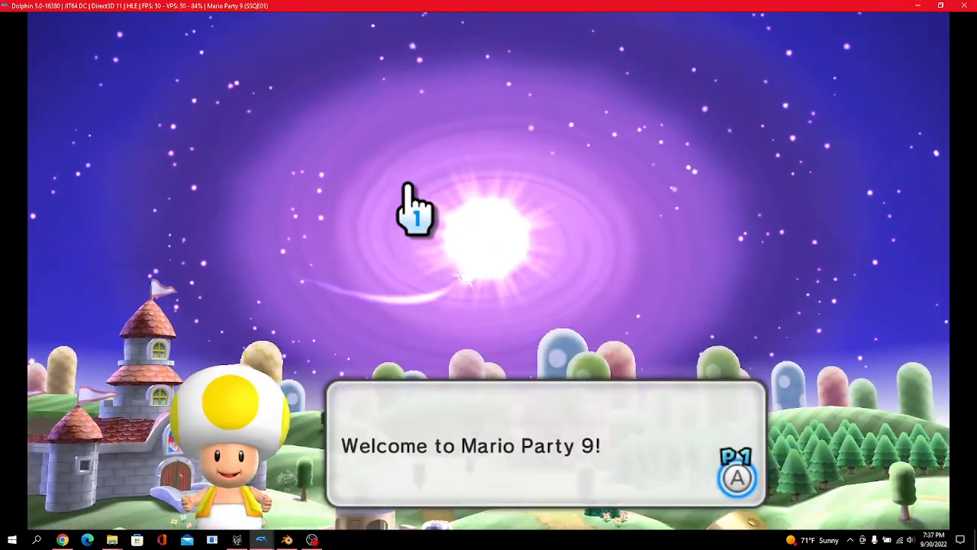
left_click(408, 185)
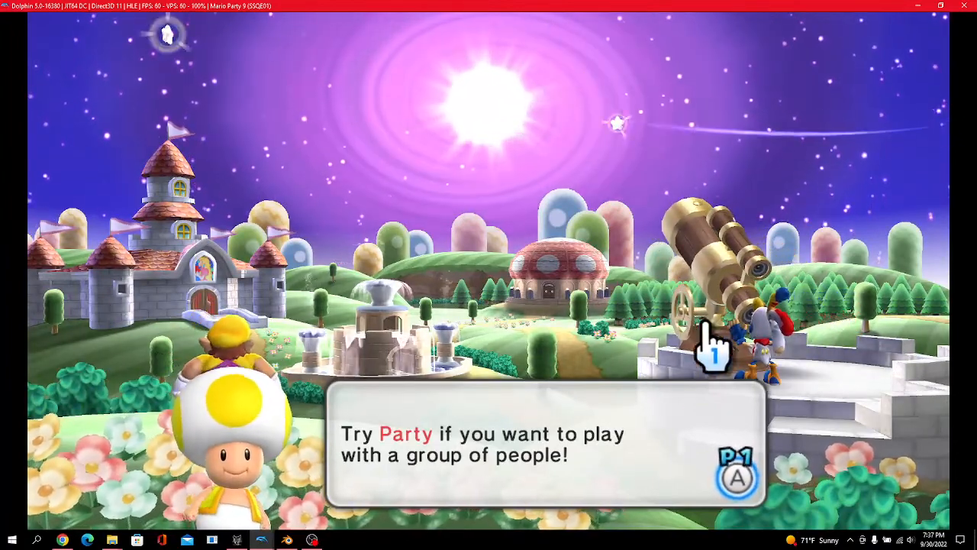
left_click(800, 353)
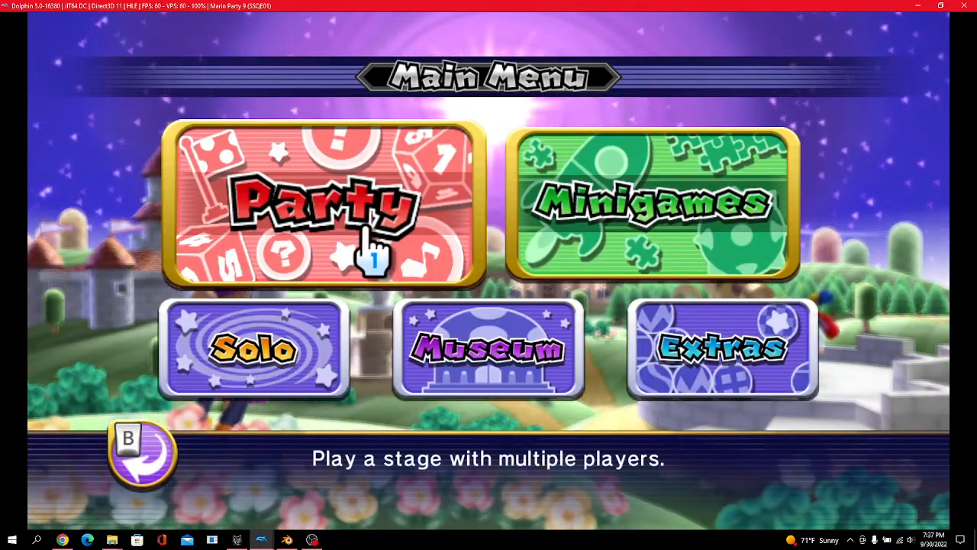
- Choose Party mode, confirm its overview and continue through the player setup to character selection
left_click(359, 245)
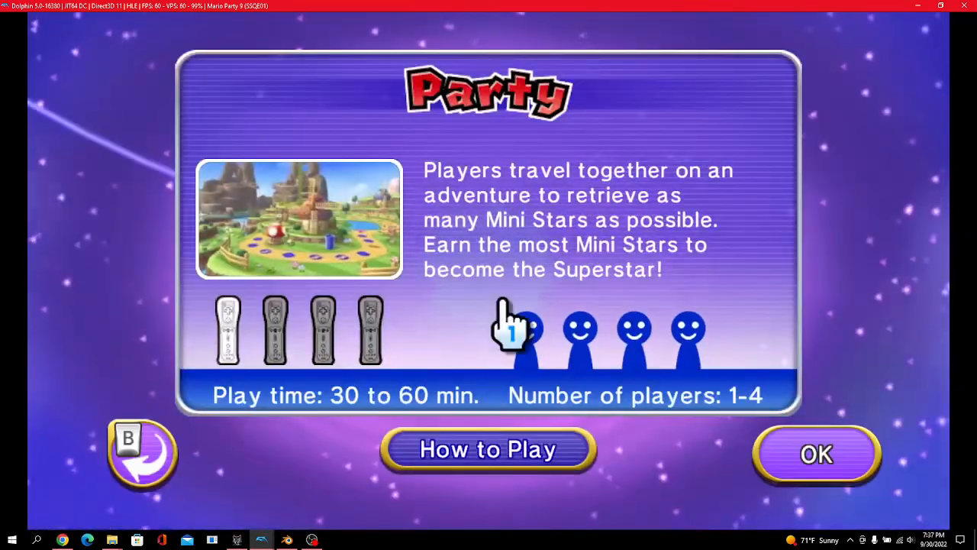
left_click(833, 454)
left_click(310, 179)
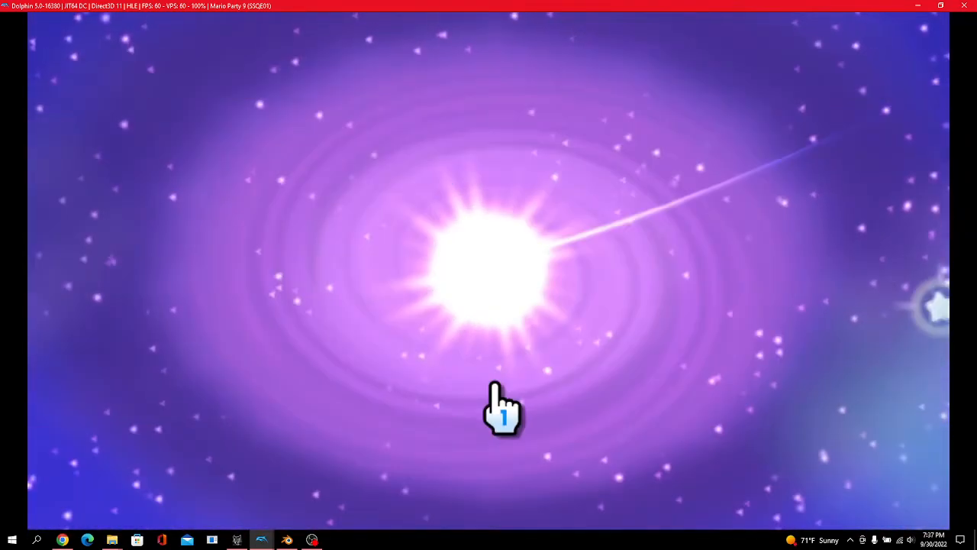
left_click(336, 179)
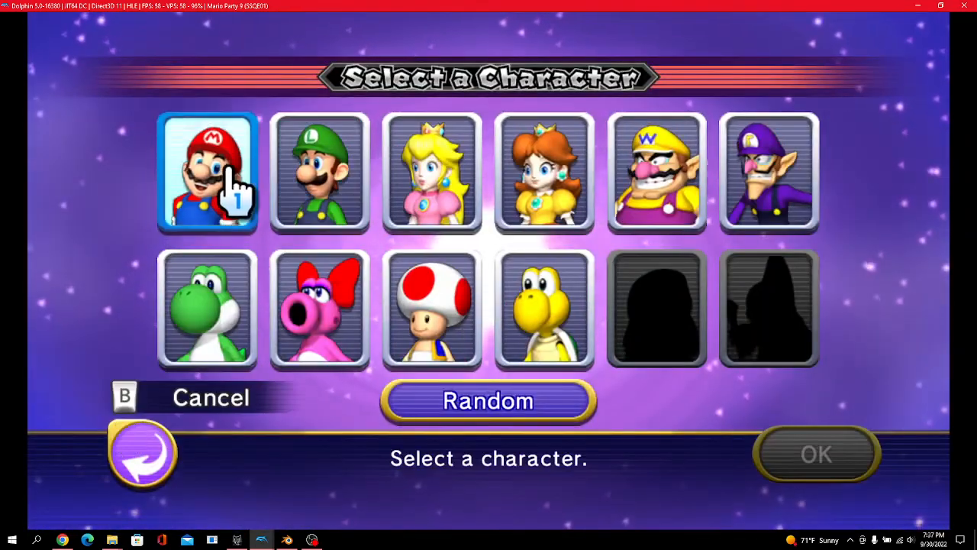
- Select Mario for P1 and Daisy, Peach and Luigi as computer players, and start the Toad Road stage
left_click(195, 180)
left_click(582, 187)
left_click(486, 187)
left_click(346, 172)
left_click(836, 458)
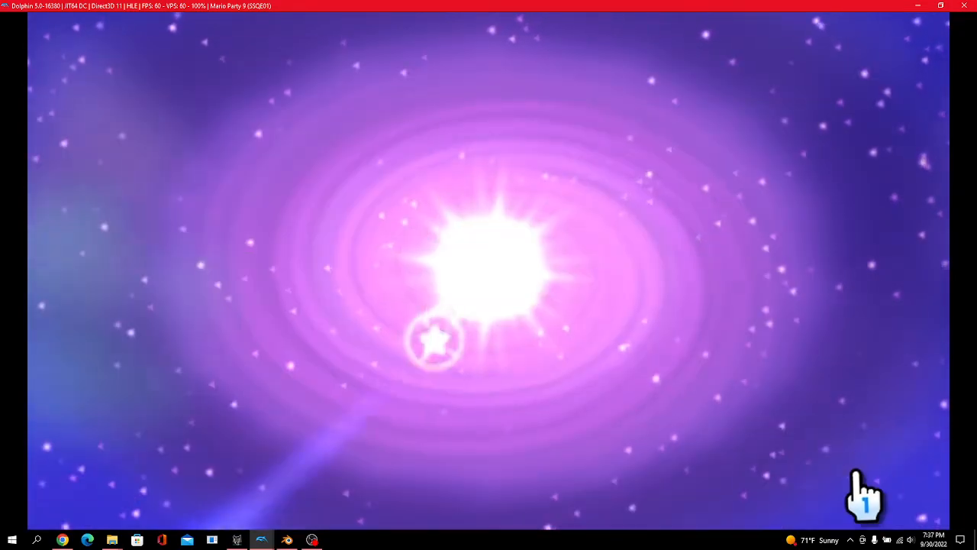
left_click(378, 136)
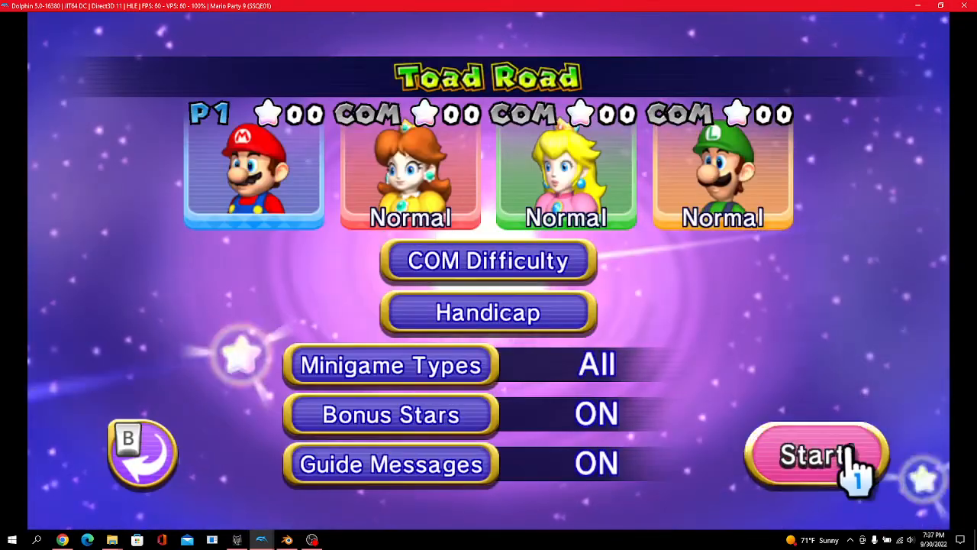
left_click(844, 462)
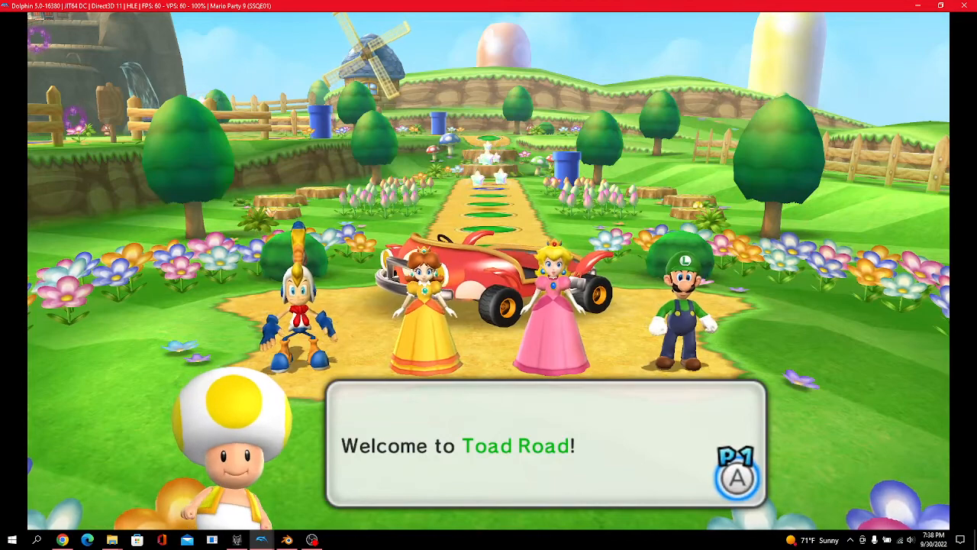
- Advance through Toad's opening dialogue on Toad Road, declining the stage explanation and determining the turn order
key("x")
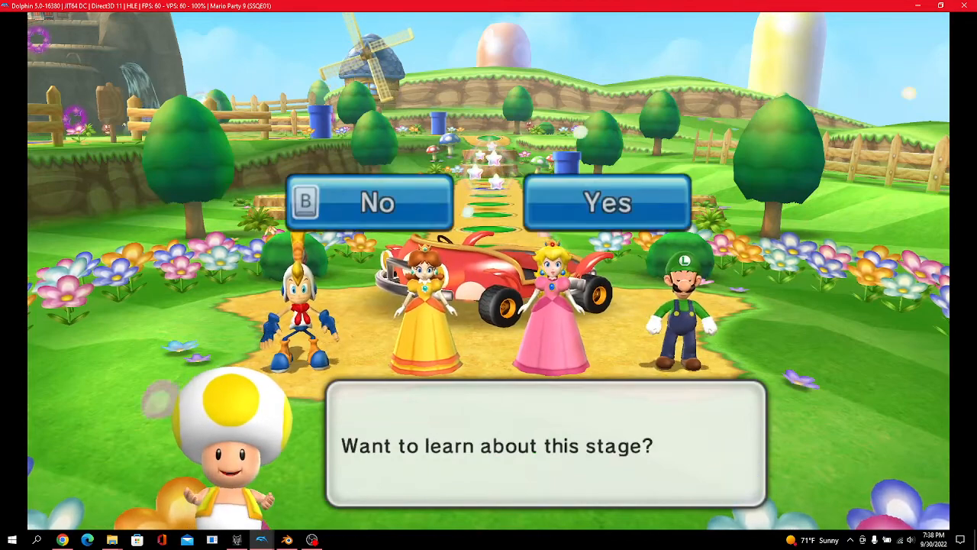
left_click(355, 217)
key("x")
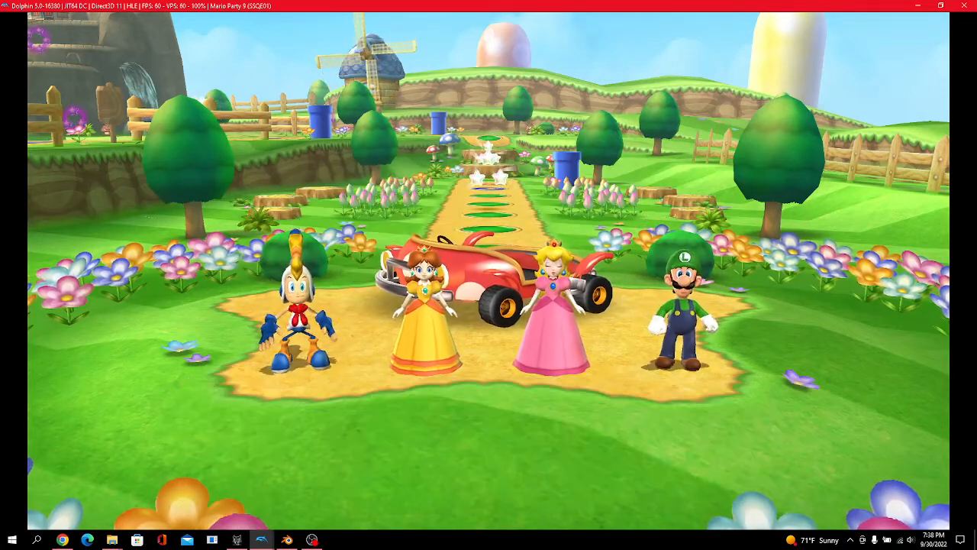
key("x")
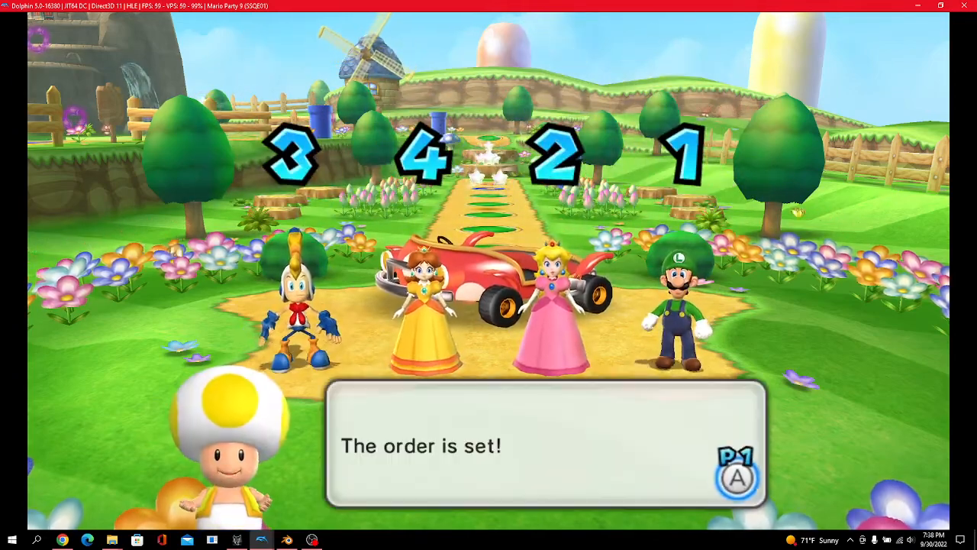
key("x")
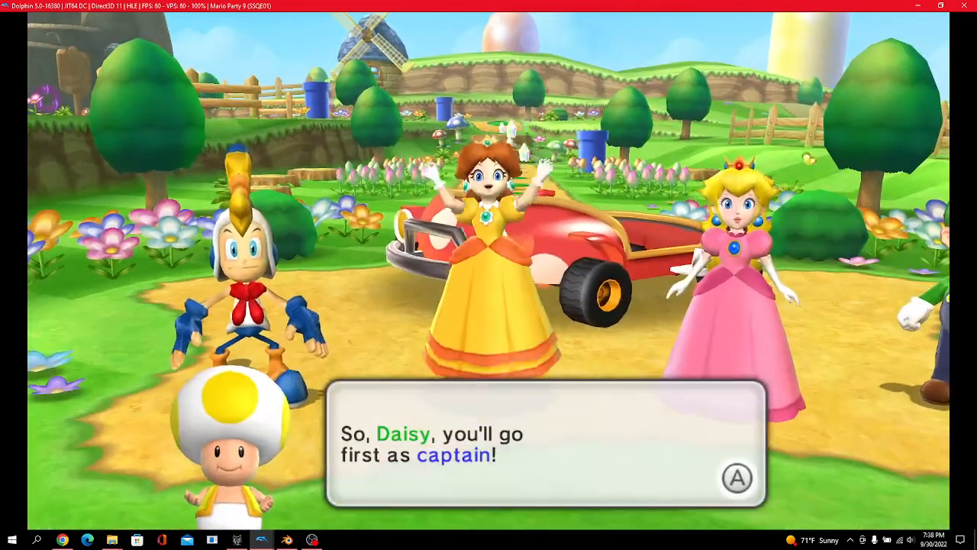
key("x")
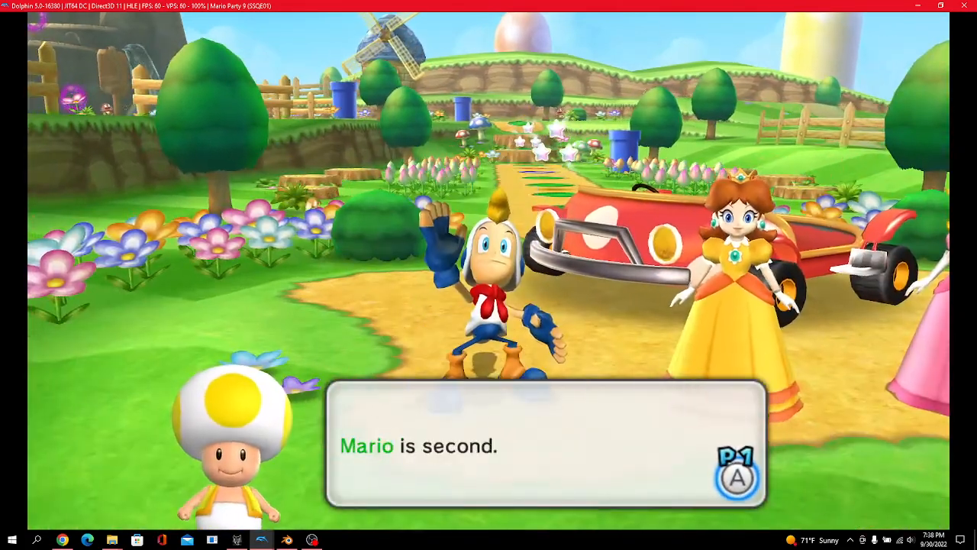
key("x")
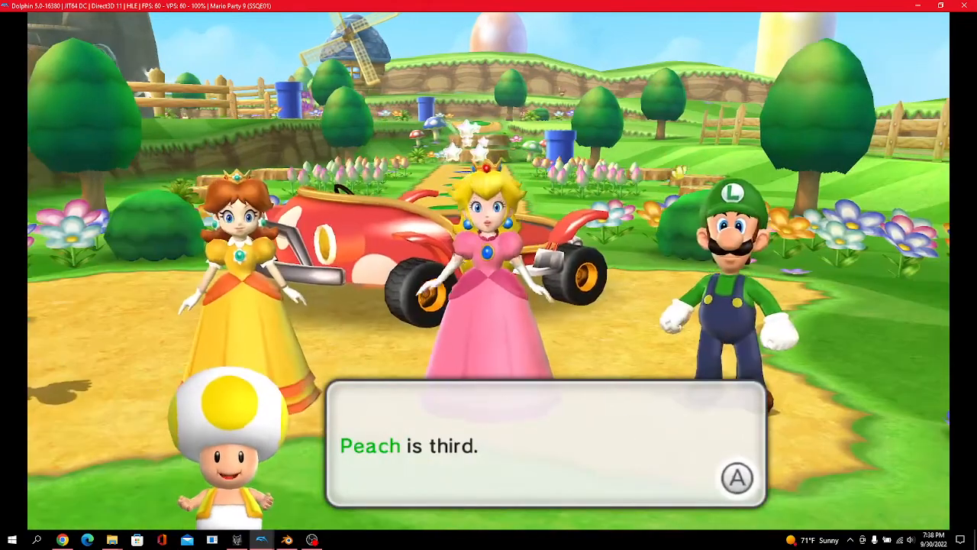
key("x")
key("x")
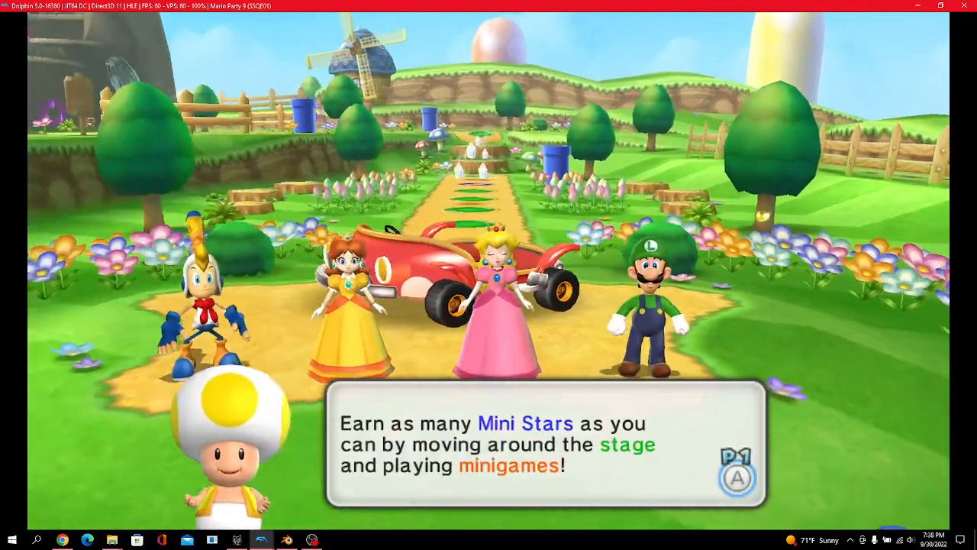
key("x")
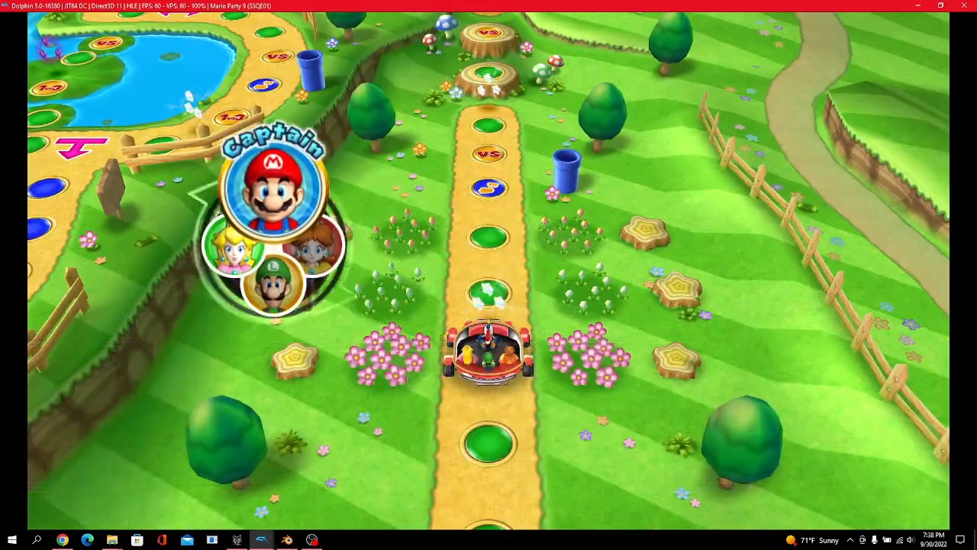
- Roll the dice block on Mario's captain turn to watch the replaced character model on the board
key("a")
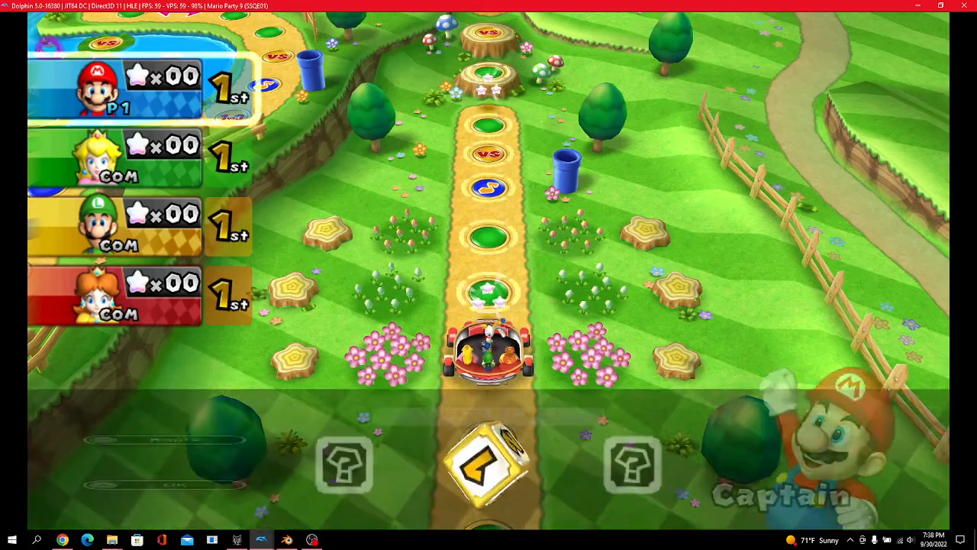
key("a")
key("a")
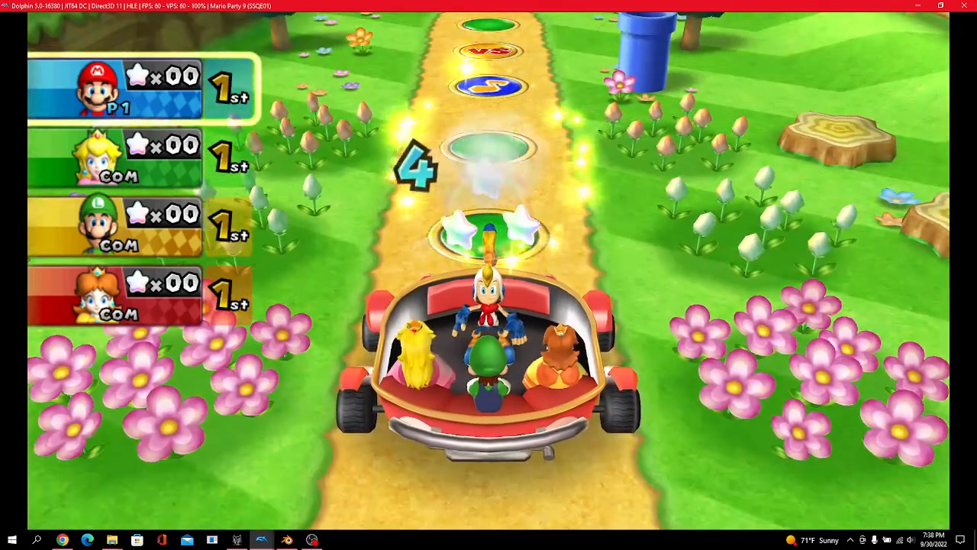
- Stop the Mario Party 9 emulation, confirming the prompt, and switch to OBS
key("Escape")
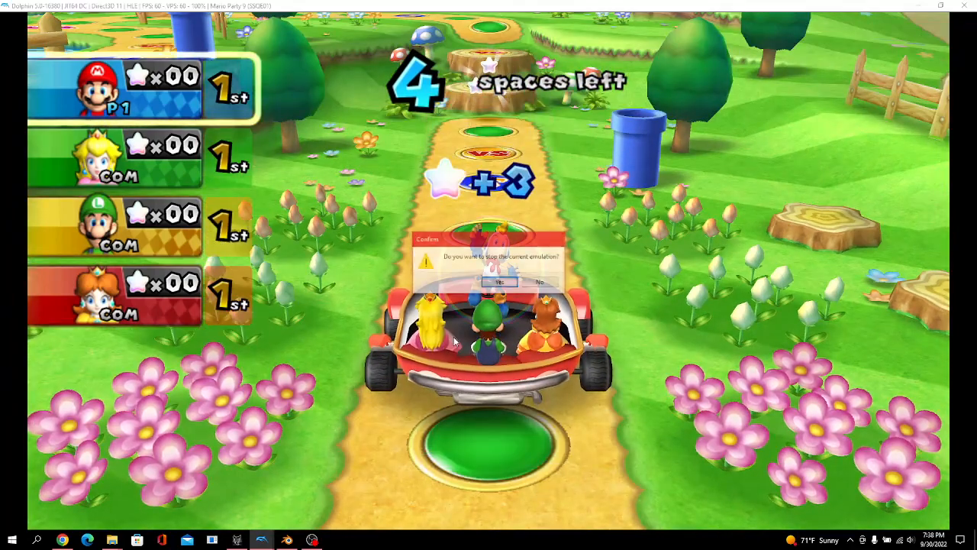
left_click(501, 282)
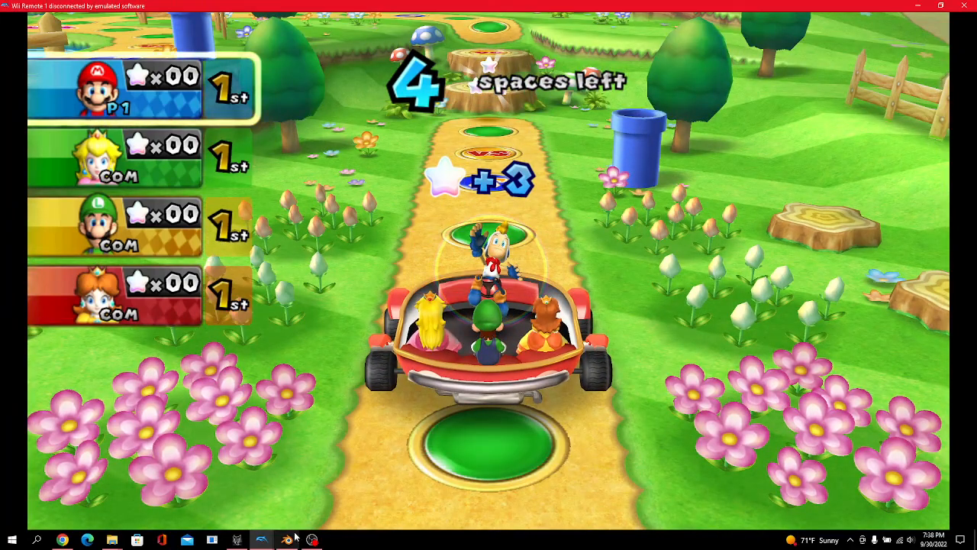
left_click(321, 540)
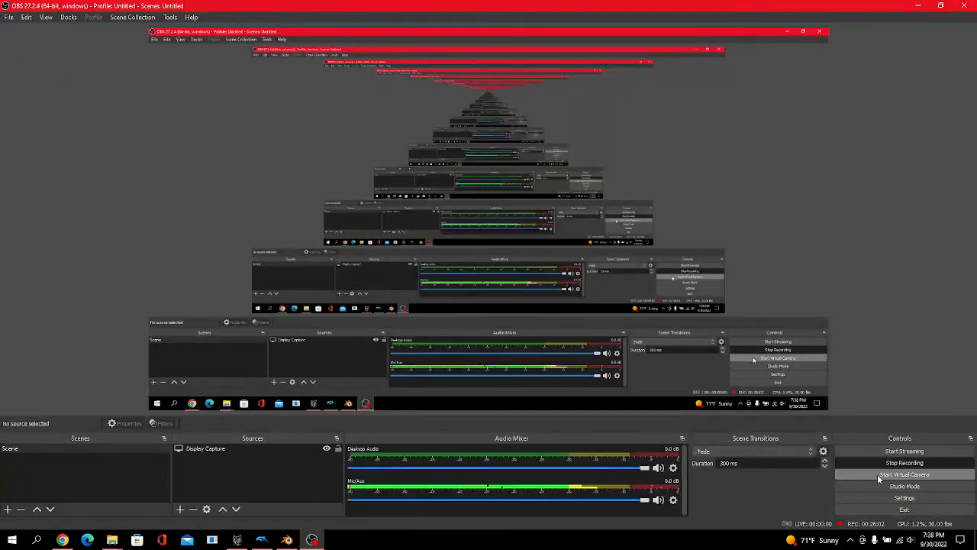